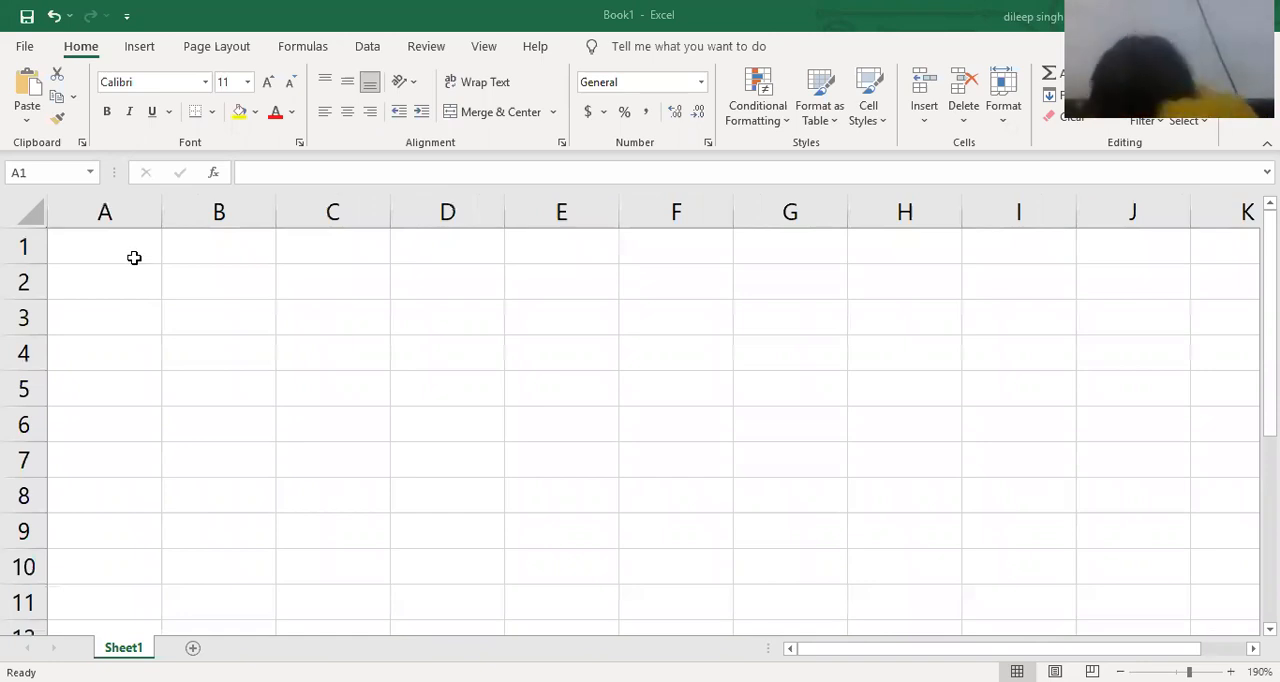
# Enter the title "Financial Function" in cell A1.
pyautogui.click(134, 258)
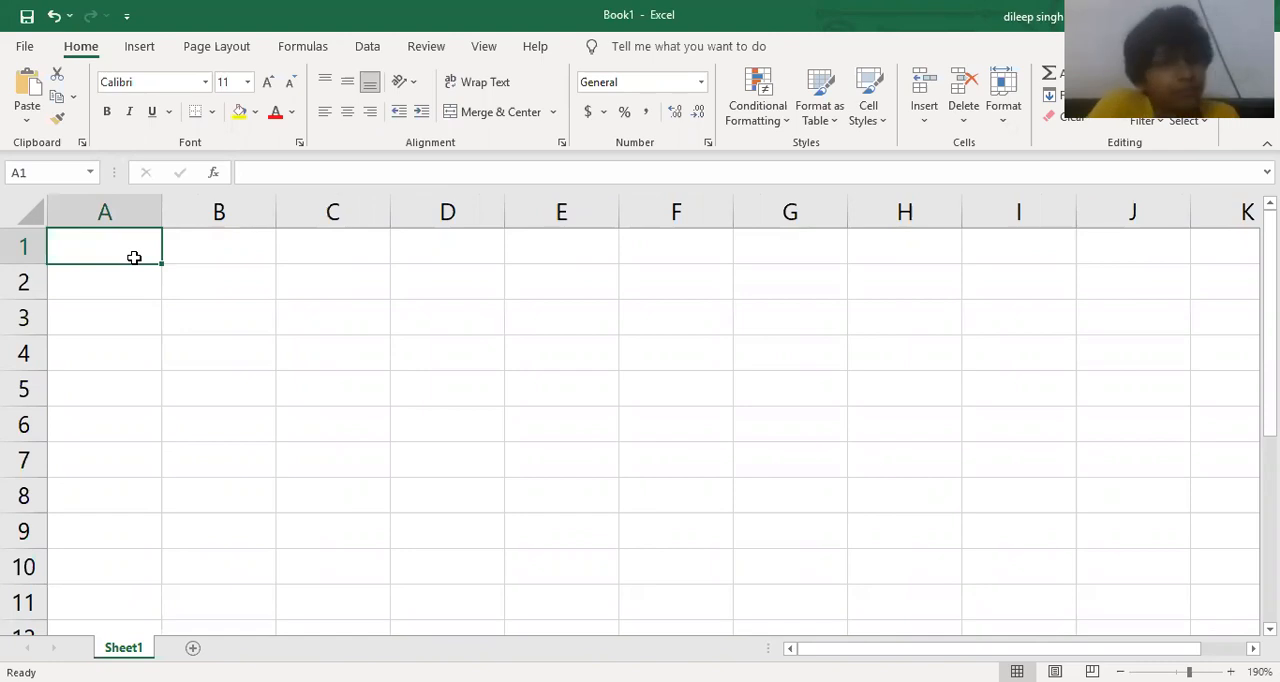
pyautogui.write('Stati')
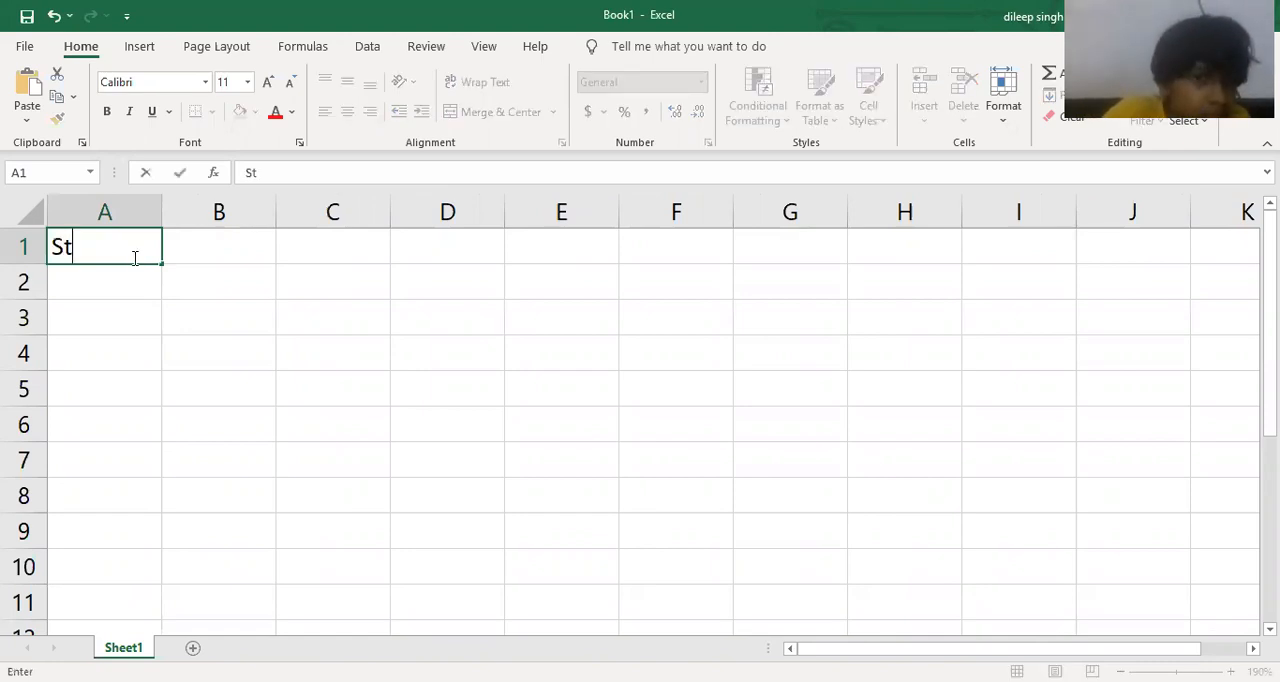
pyautogui.press('BackSpace')
pyautogui.press('BackSpace')
pyautogui.press('BackSpace')
pyautogui.press('BackSpace')
pyautogui.press('BackSpace')
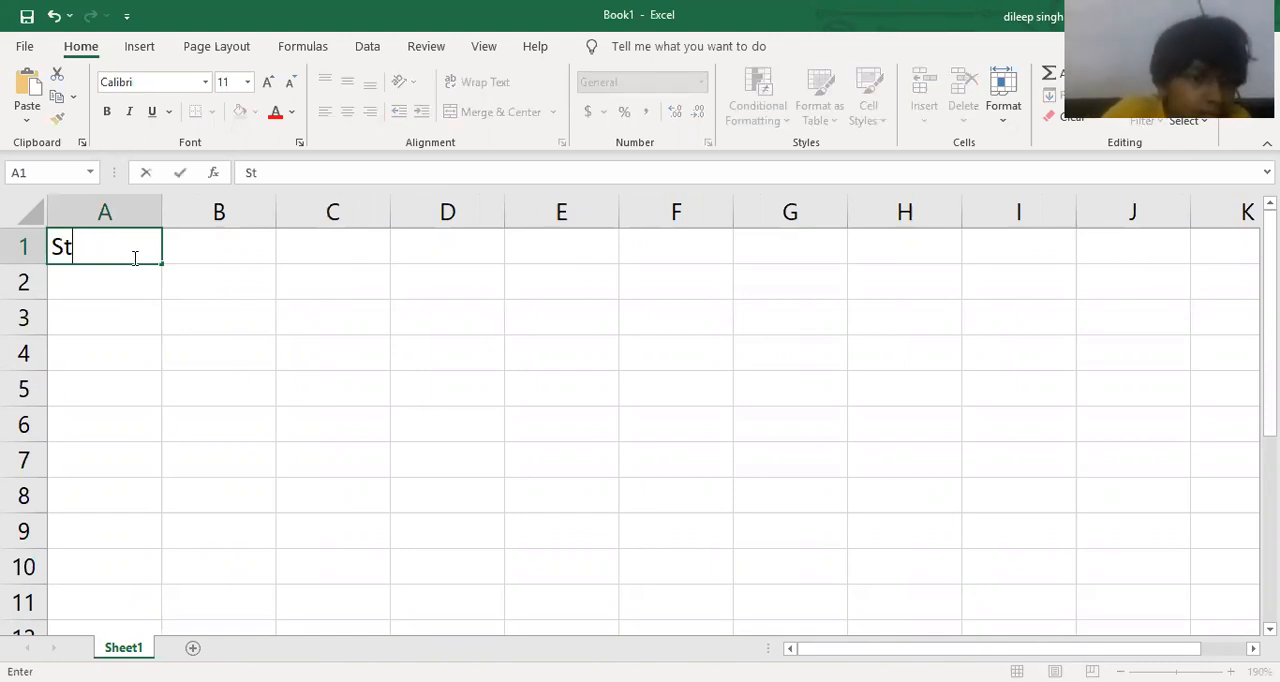
pyautogui.write('Financica')
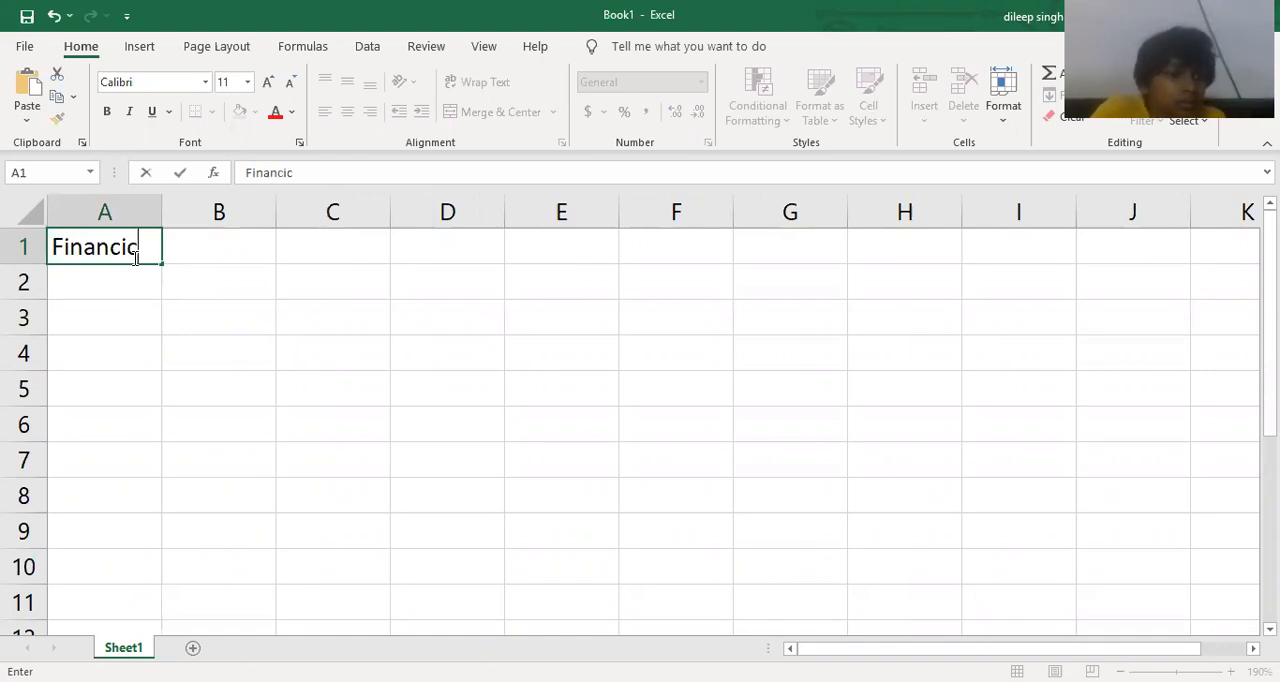
pyautogui.press('BackSpace')
pyautogui.press('BackSpace')
pyautogui.write('al Function')
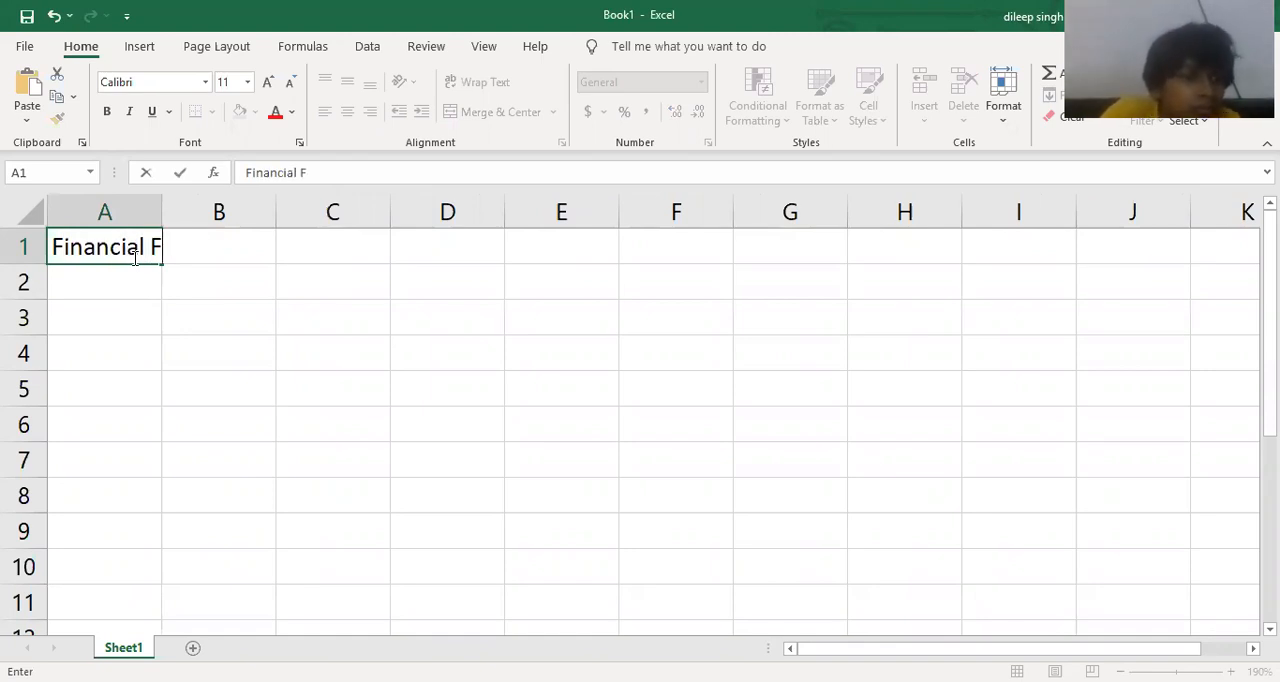
pyautogui.press('Return')
pyautogui.press('Return')
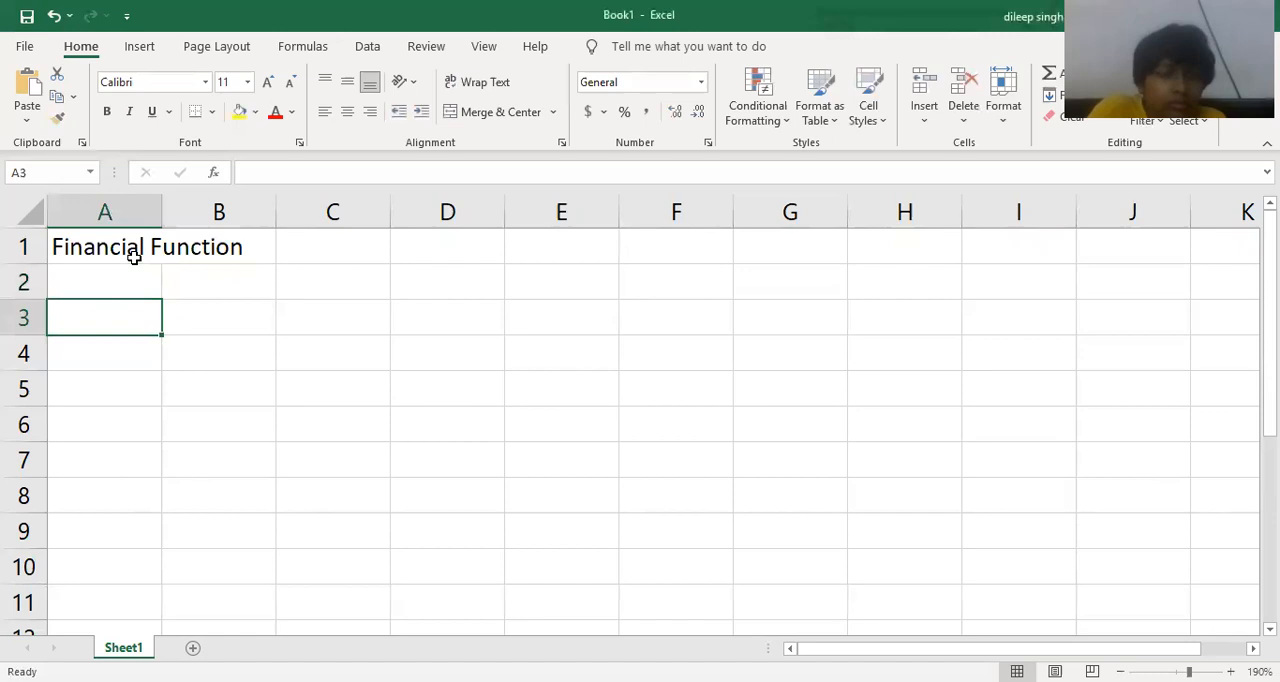
# List the function names pv, fv, rate, nper and pmt down cells A3 to A7.
pyautogui.write('pv')
pyautogui.press('Return')
pyautogui.write('fv')
pyautogui.press('Return')
pyautogui.write('rate')
pyautogui.press('Return')
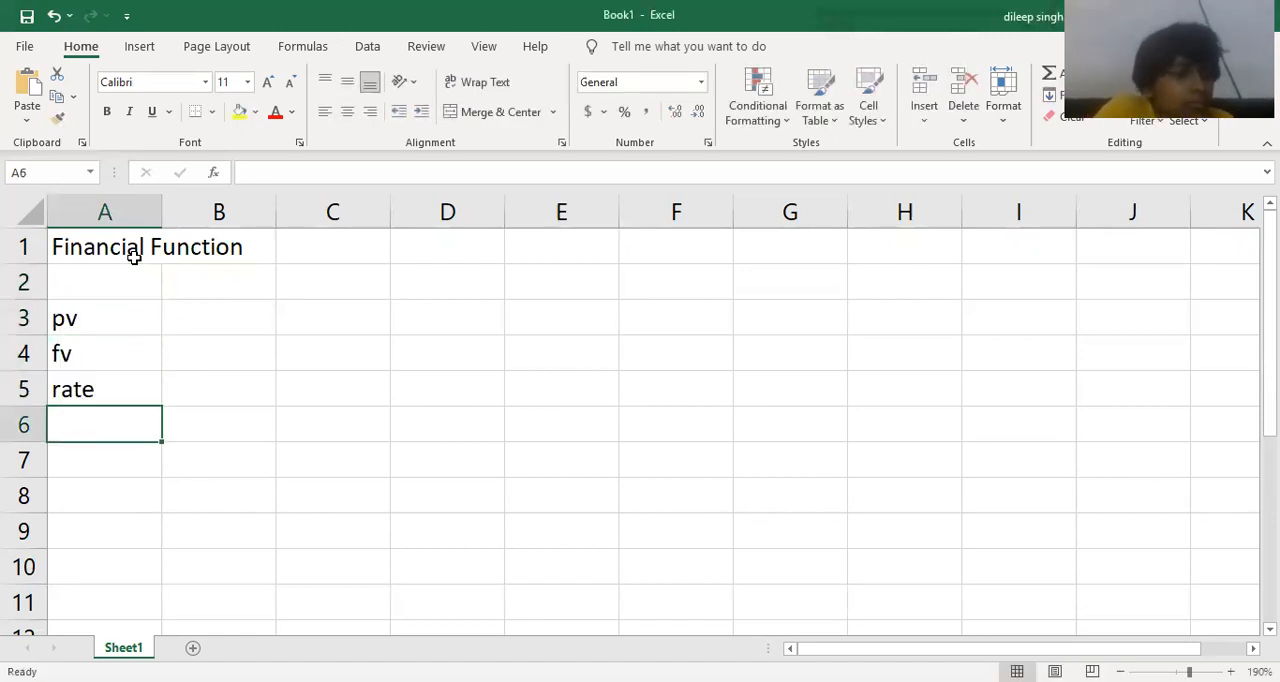
pyautogui.write('nper')
pyautogui.press('Return')
pyautogui.write('pmt')
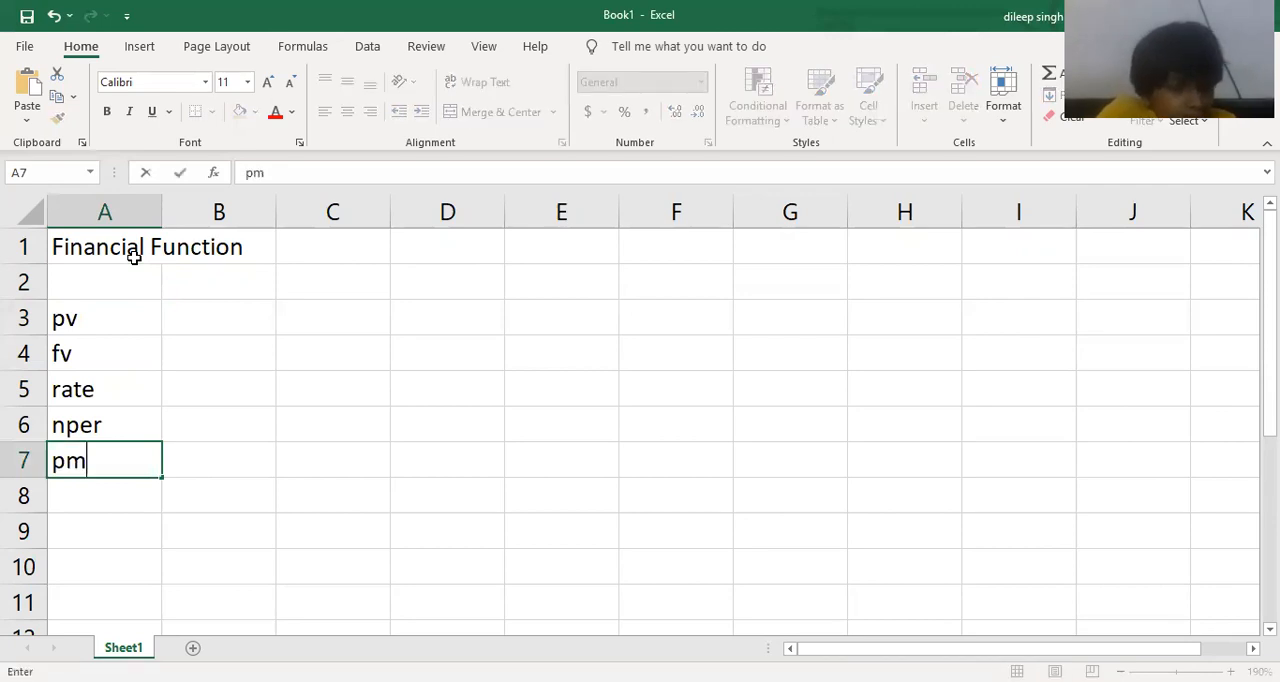
pyautogui.press('Return')
# Add the function names ppmt and ipmt in cells A8 and A9.
pyautogui.write('i')
pyautogui.press('BackSpace')
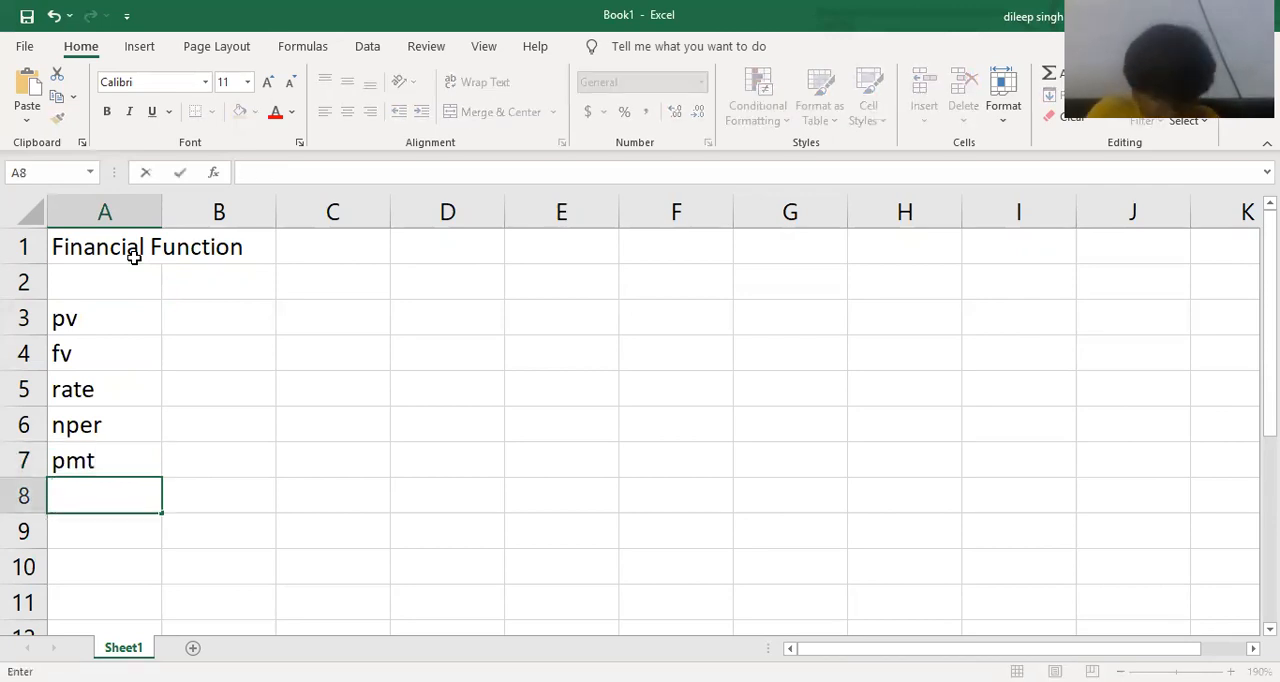
pyautogui.write('ppm')
pyautogui.press('BackSpace')
pyautogui.press('BackSpace')
pyautogui.write('pmt')
pyautogui.press('Return')
pyautogui.write('ipmt')
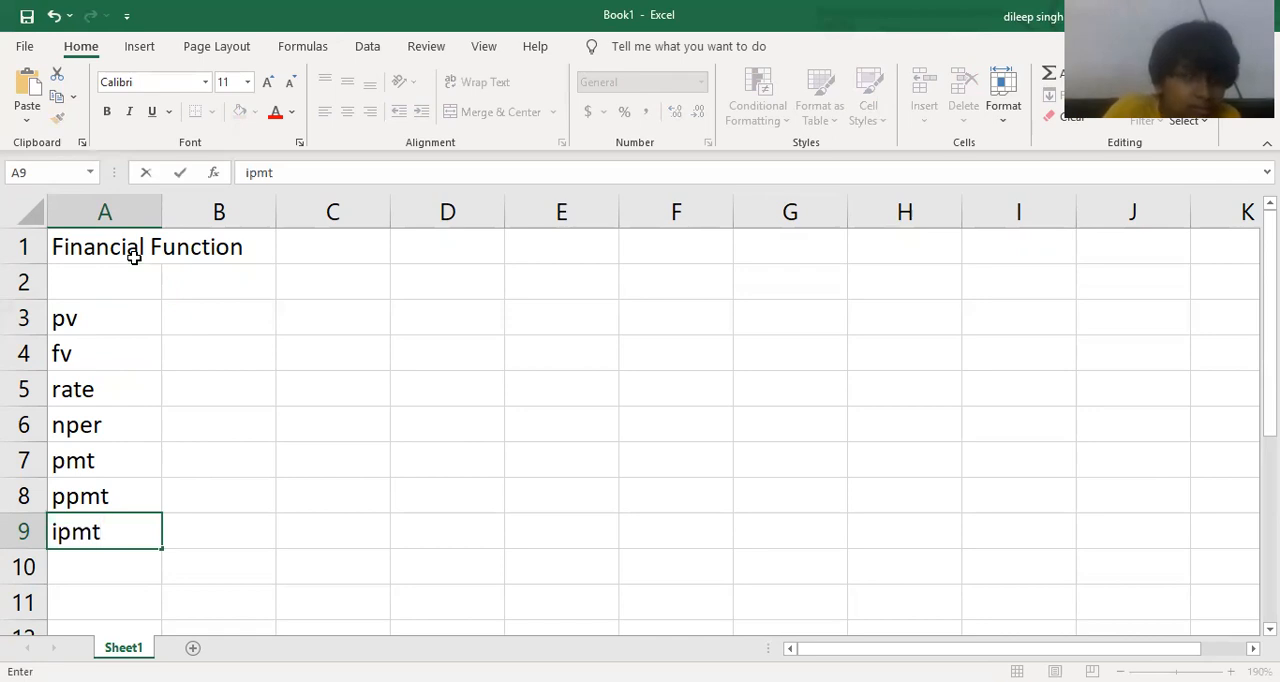
pyautogui.press('Return')
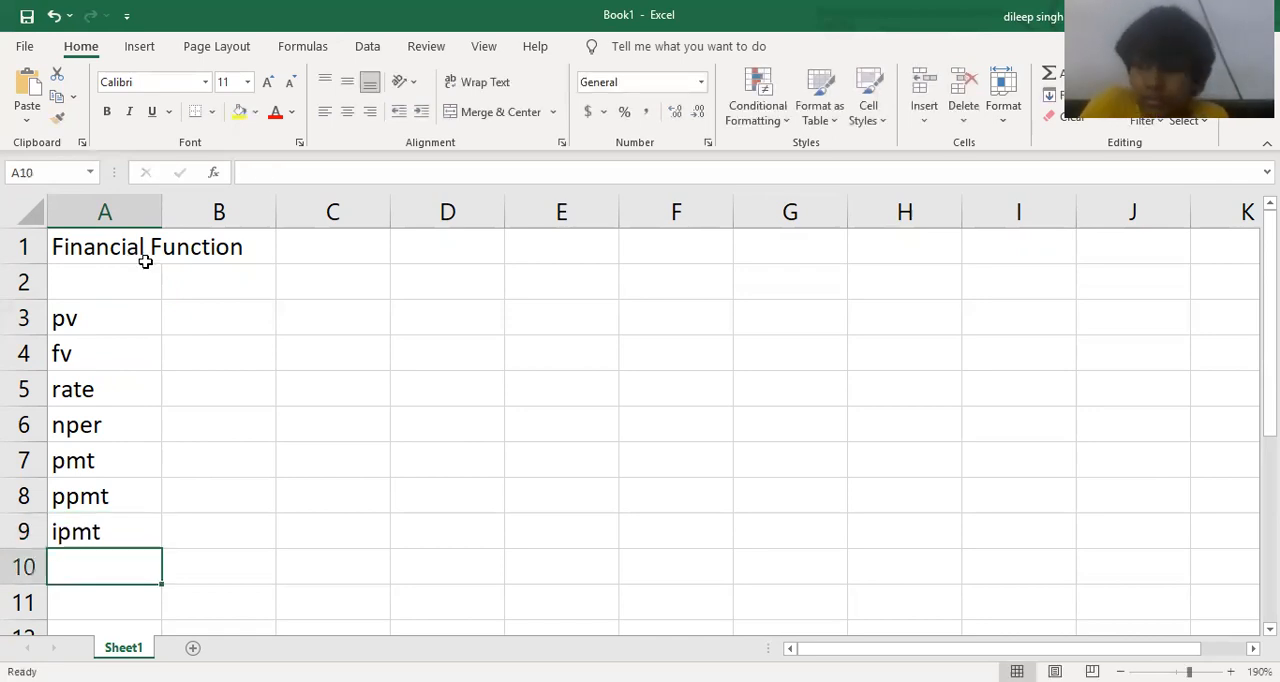
# Enter the header "Item Name" in cell A11 and widen column A to fit it.
pyautogui.scroll(-1, 254, 454)
pyautogui.scroll(1, 256, 454)
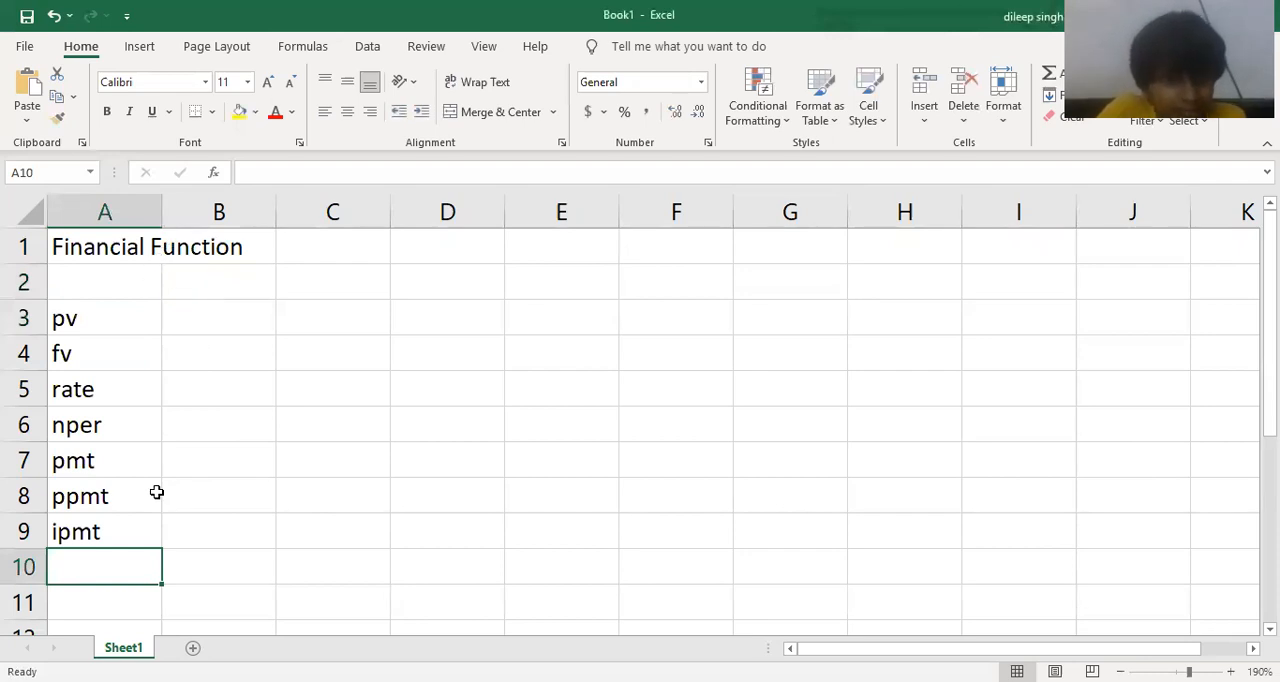
pyautogui.scroll(-1, 137, 562)
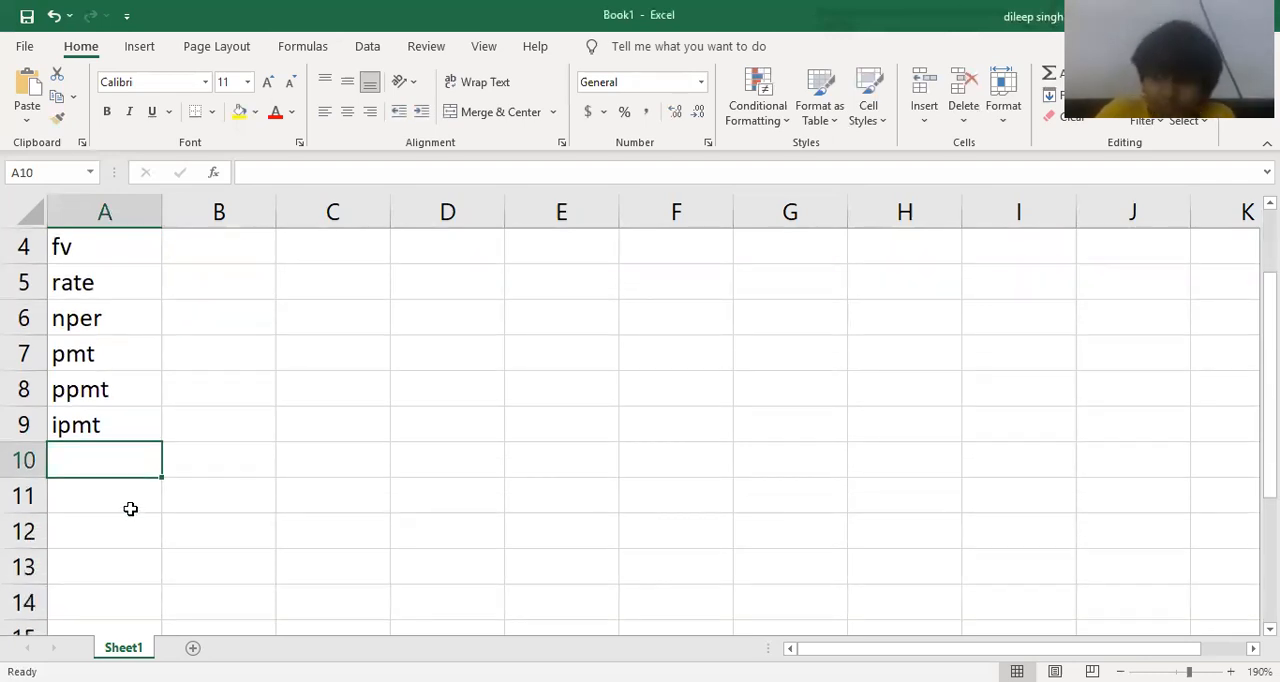
pyautogui.click(130, 509)
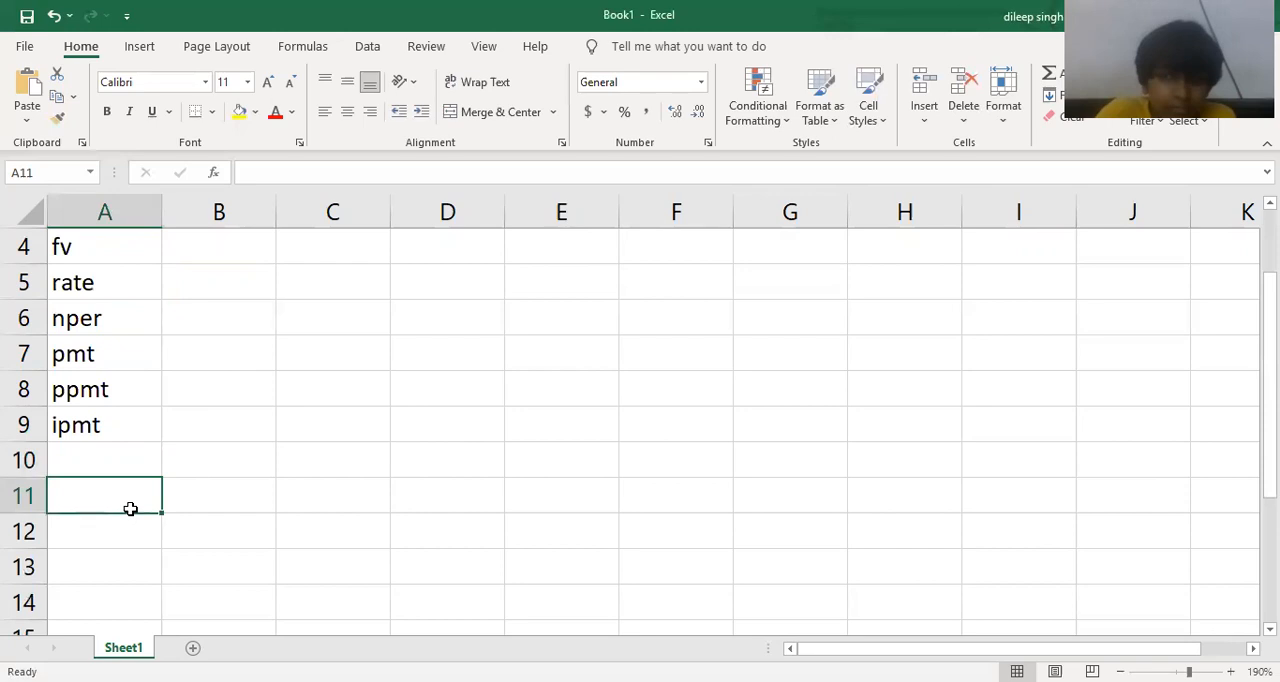
pyautogui.write('T')
pyautogui.press('BackSpace')
pyautogui.write('Item Name')
pyautogui.press('Tab')
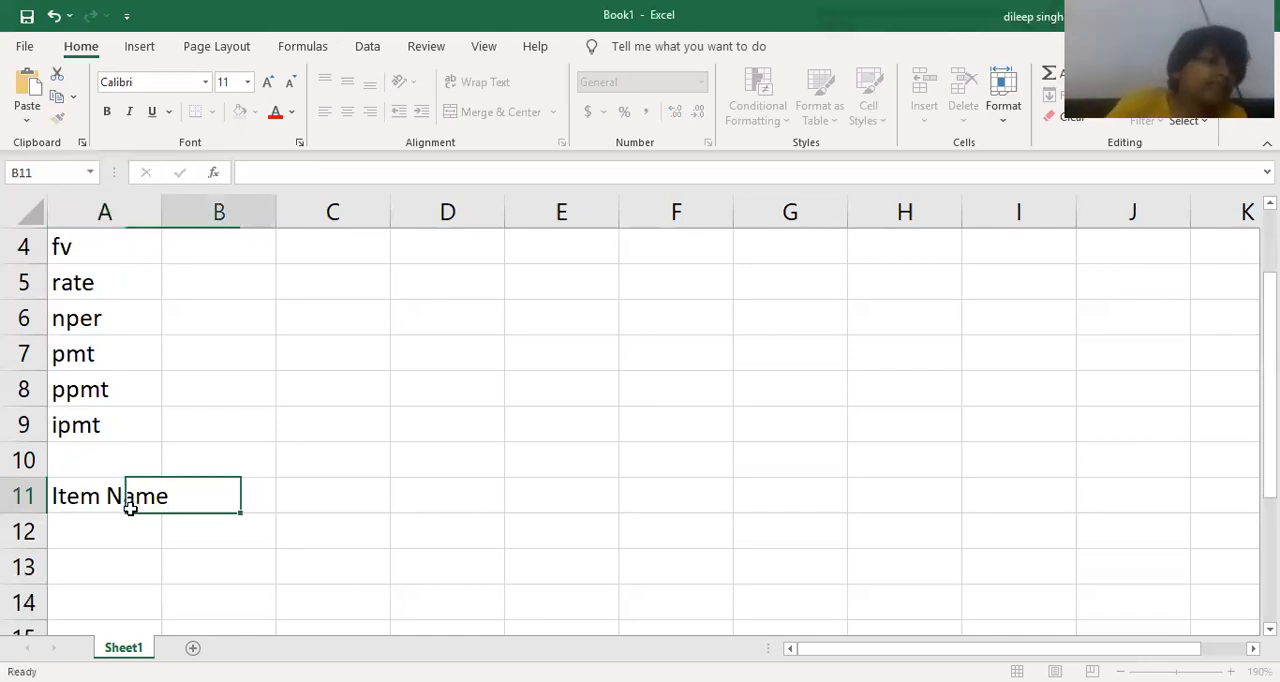
pyautogui.doubleClick(162, 209)
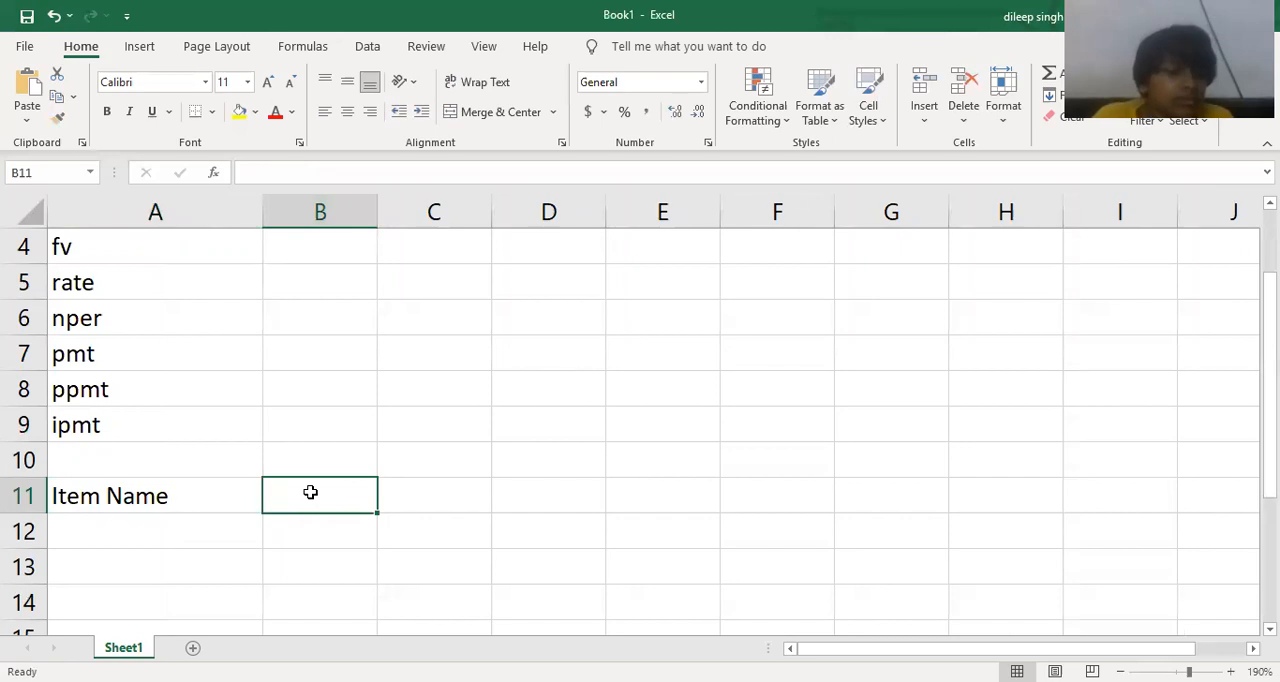
# Enter the header "Price" in cell B11.
pyautogui.write('Pir')
pyautogui.press('BackSpace')
pyautogui.press('BackSpace')
pyautogui.write('rice')
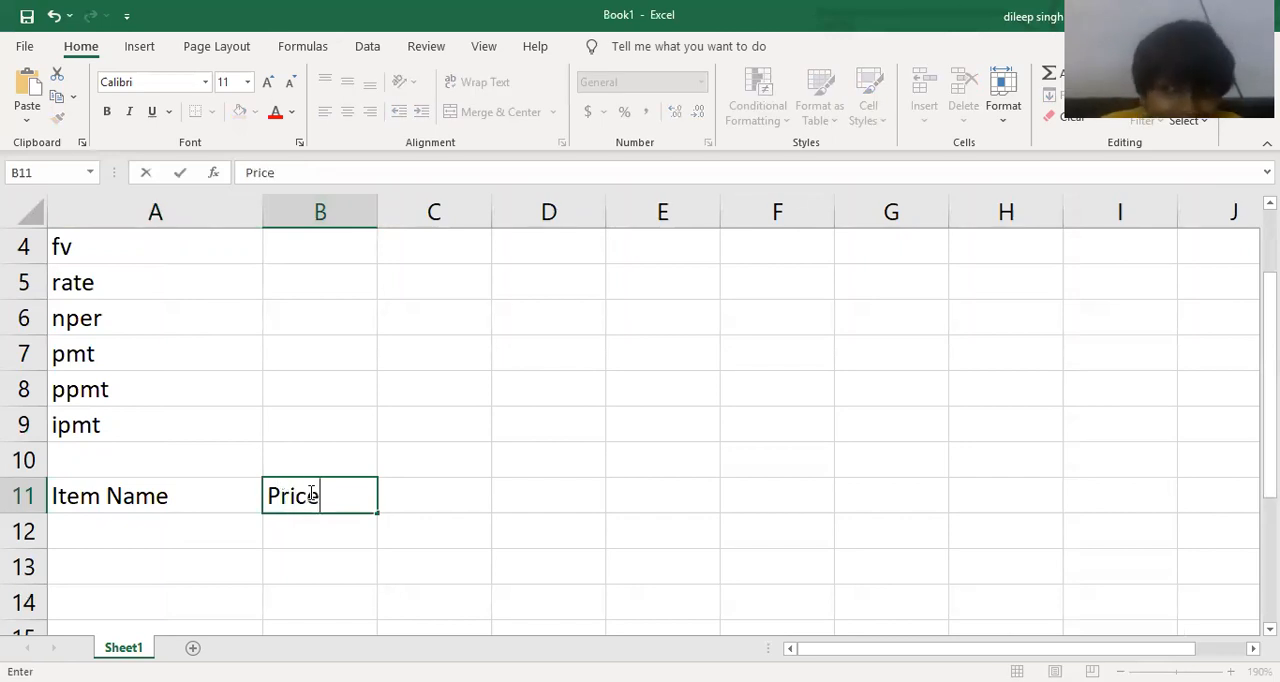
pyautogui.press('Tab')
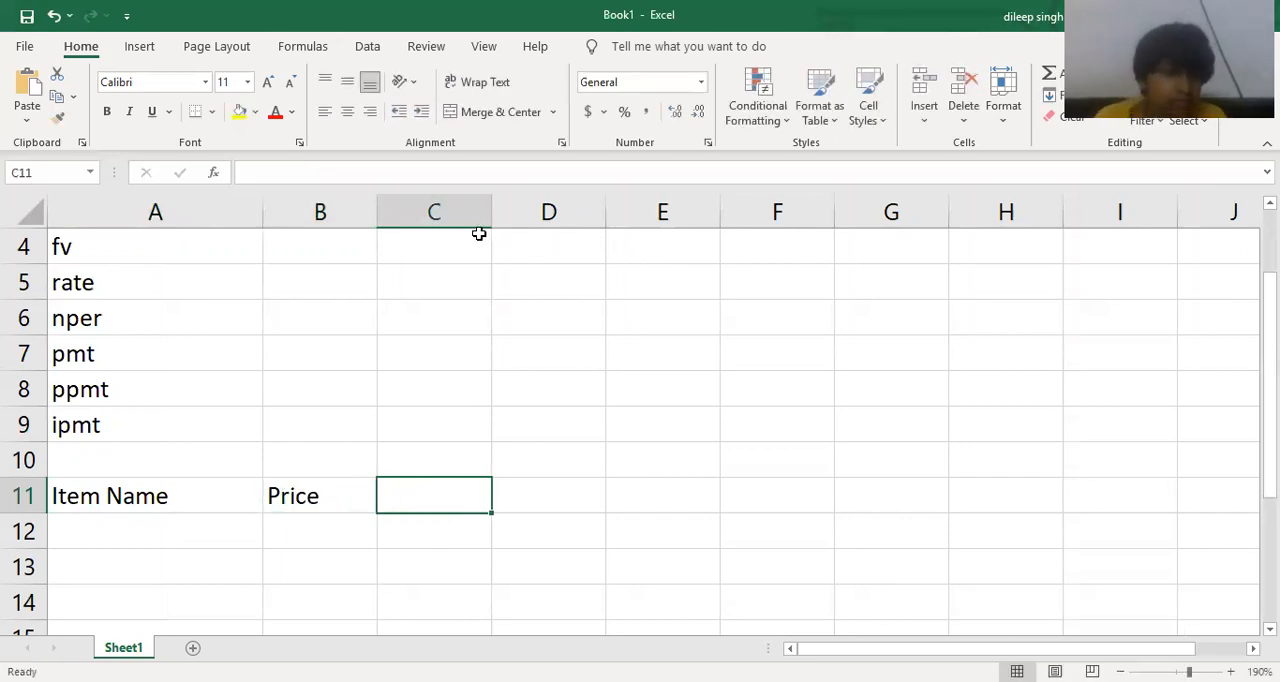
# Widen column C and enter the header "Down Payment" in cell C11.
pyautogui.moveTo(489, 214); pyautogui.dragTo(548, 263)
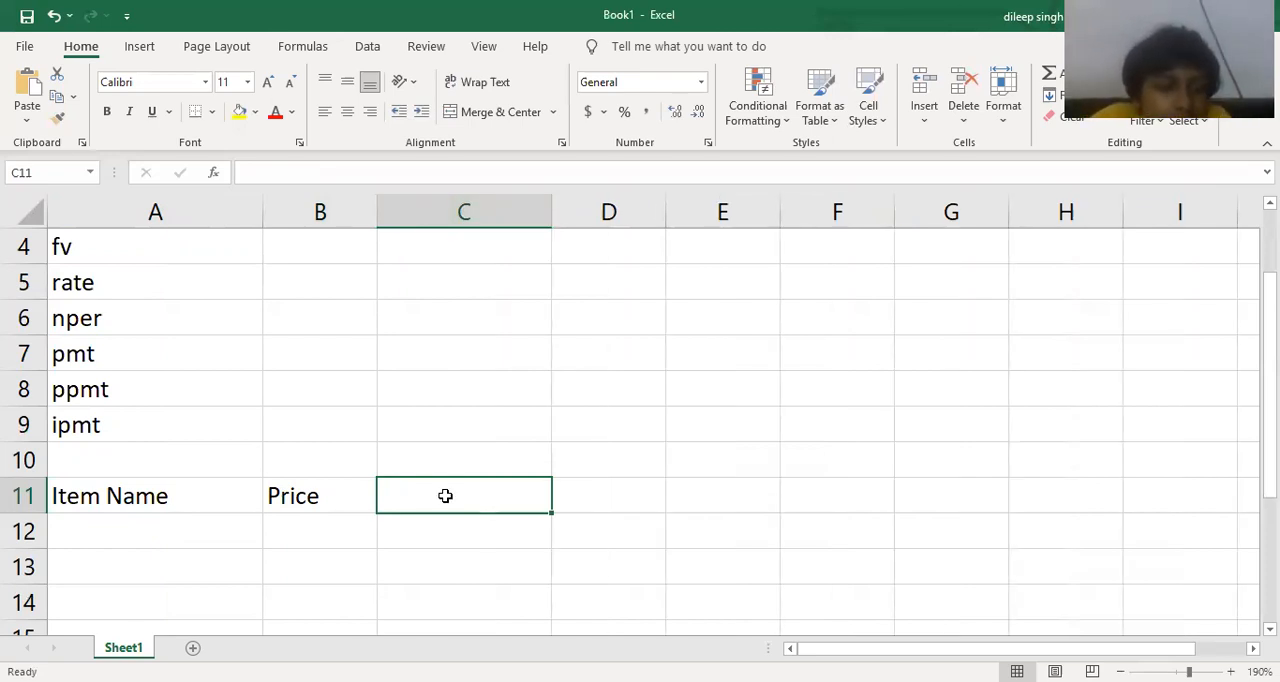
pyautogui.doubleClick(445, 496)
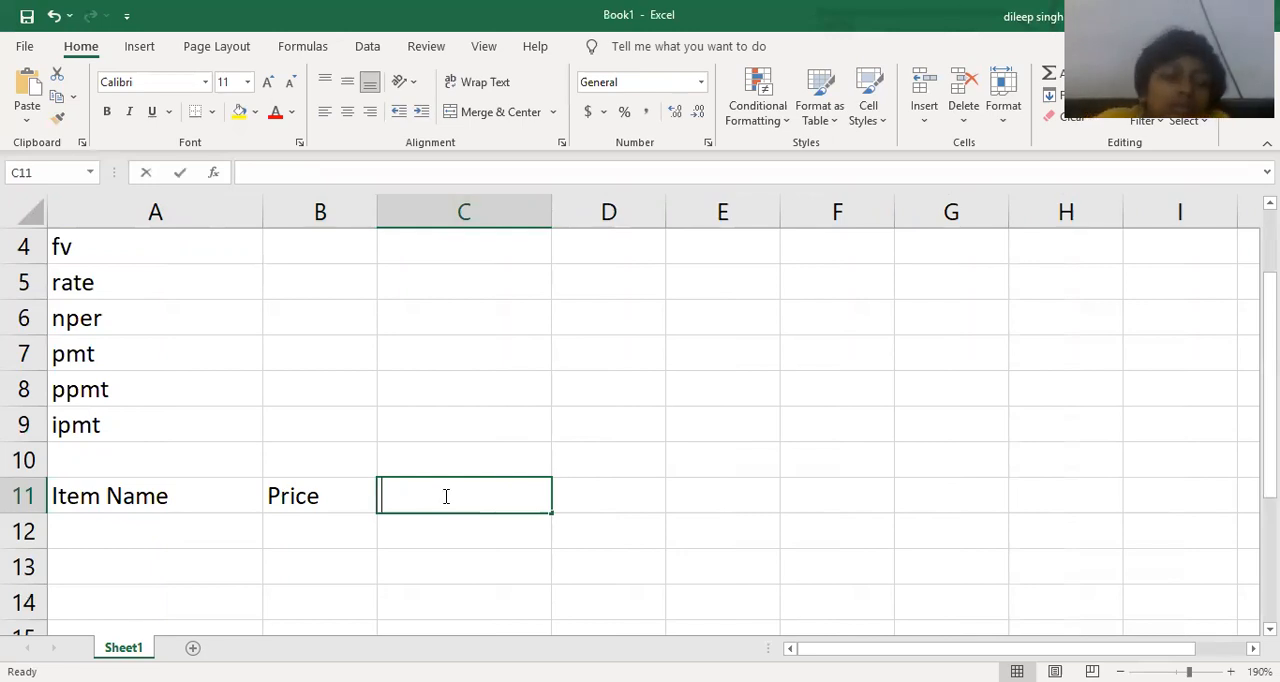
pyautogui.write('Down Payment')
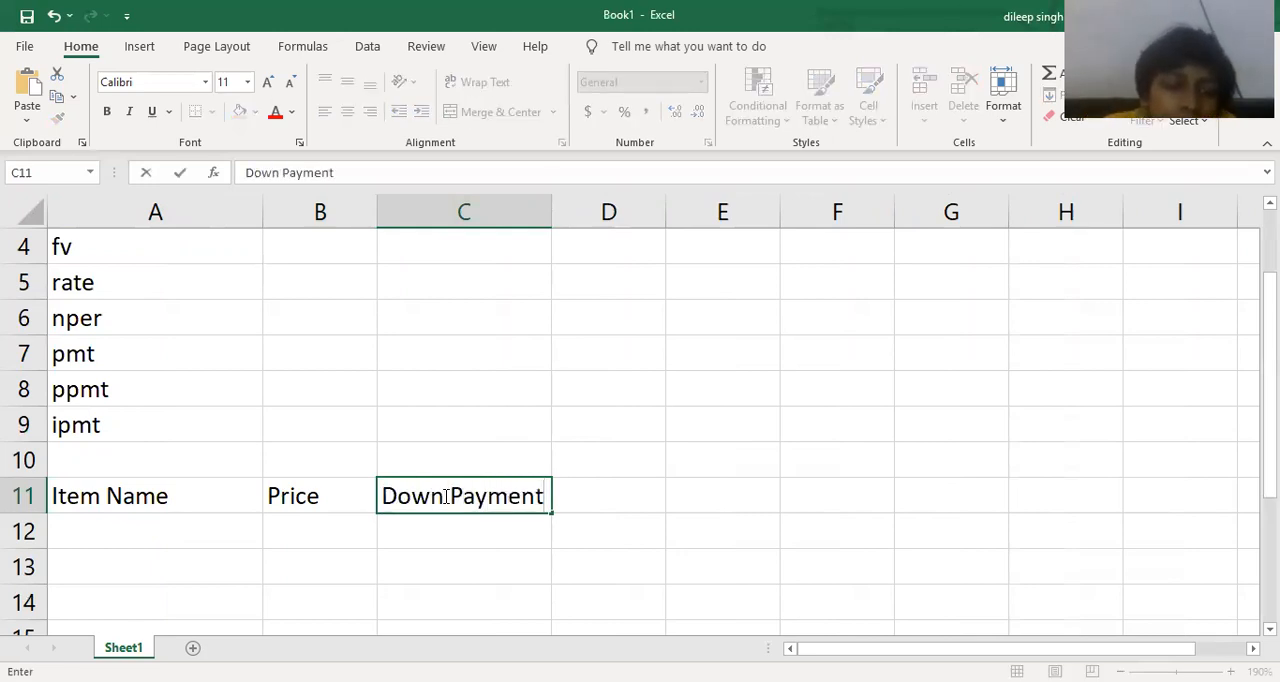
pyautogui.press('Tab')
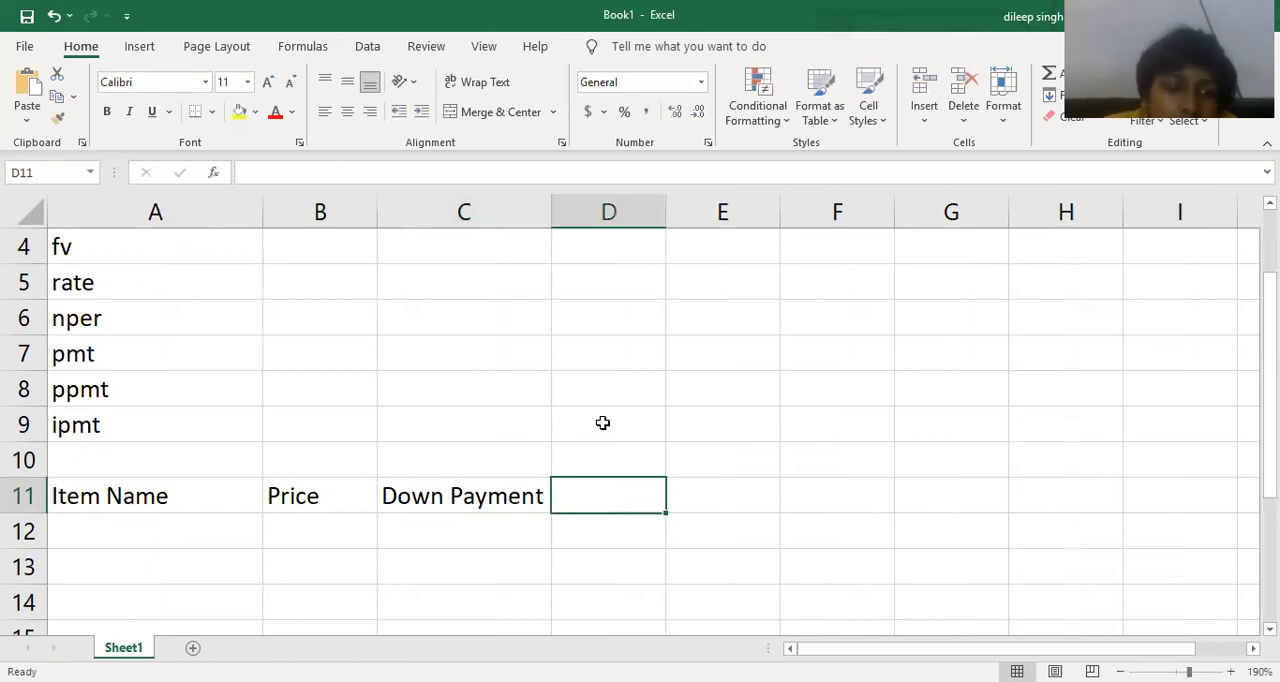
# Widen column D and enter the header "Loaning Amount" in cell D11.
pyautogui.moveTo(667, 217); pyautogui.dragTo(810, 234)
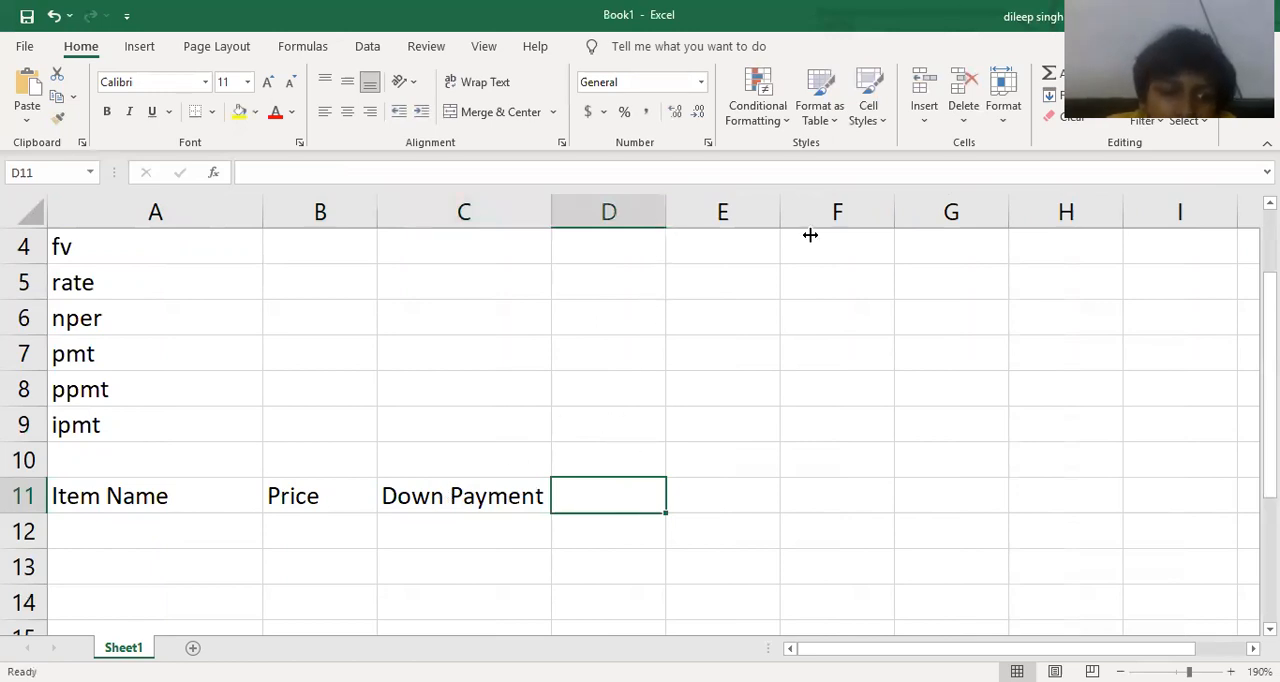
pyautogui.write('Lo')
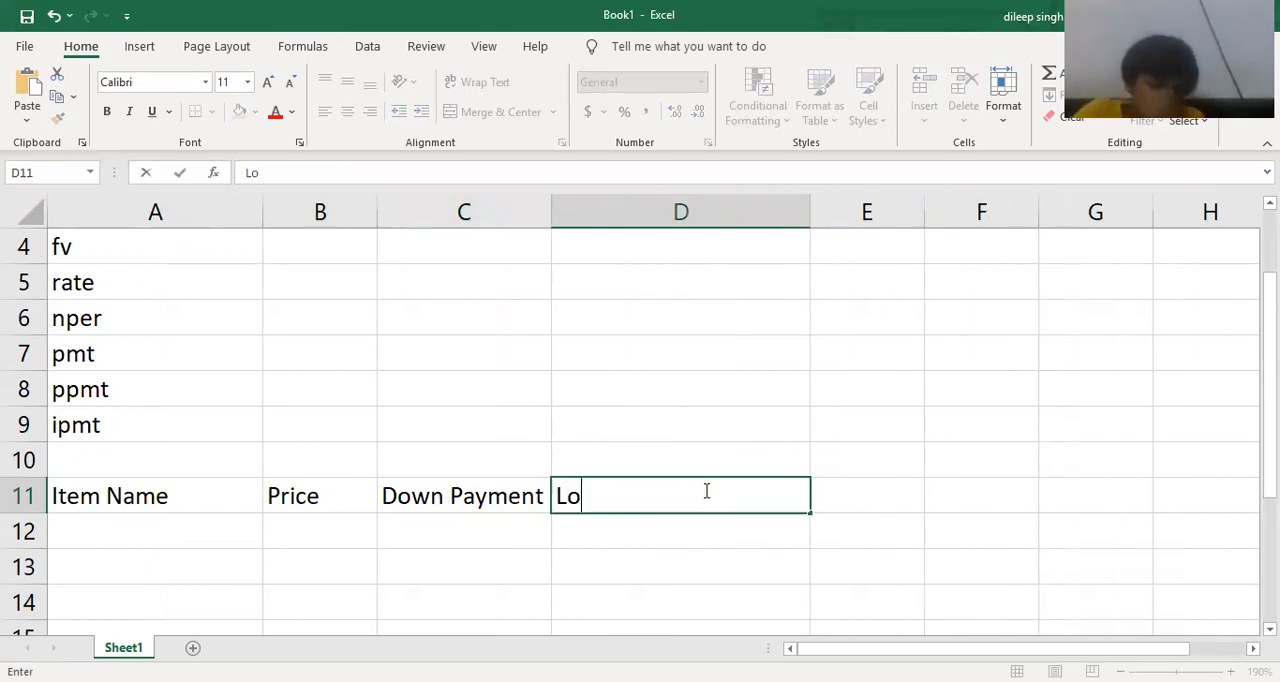
pyautogui.write('aning Amount')
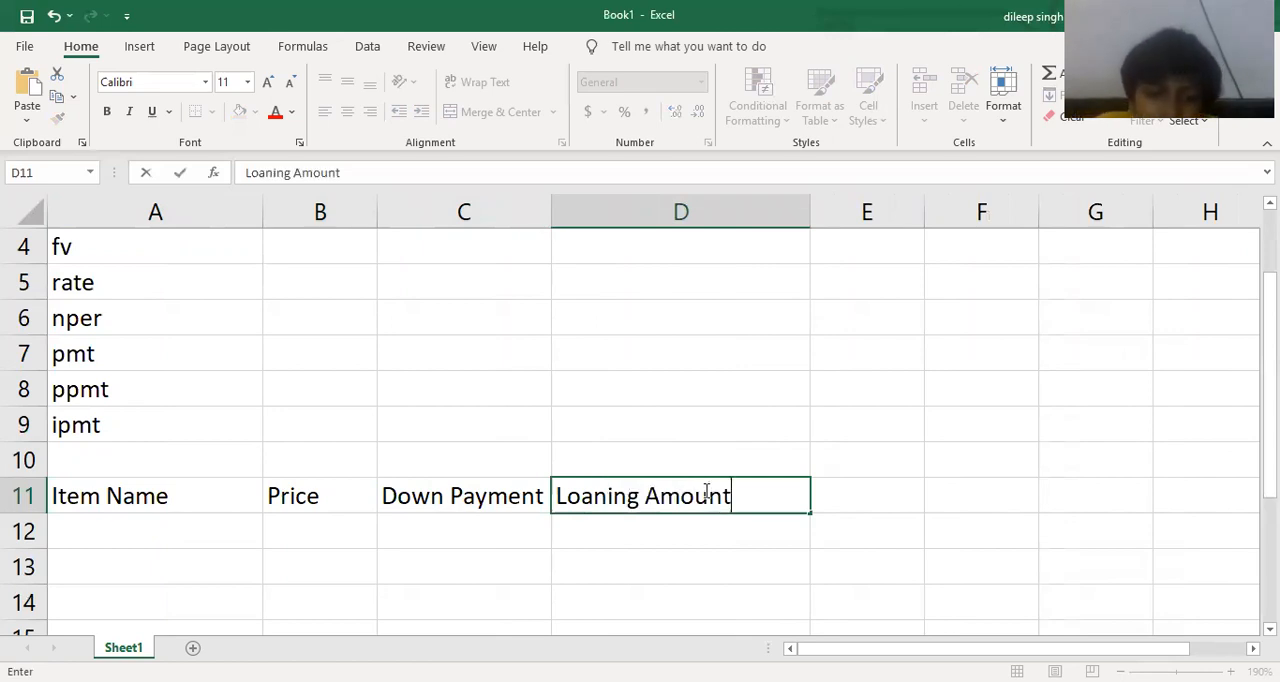
pyautogui.press('Tab')
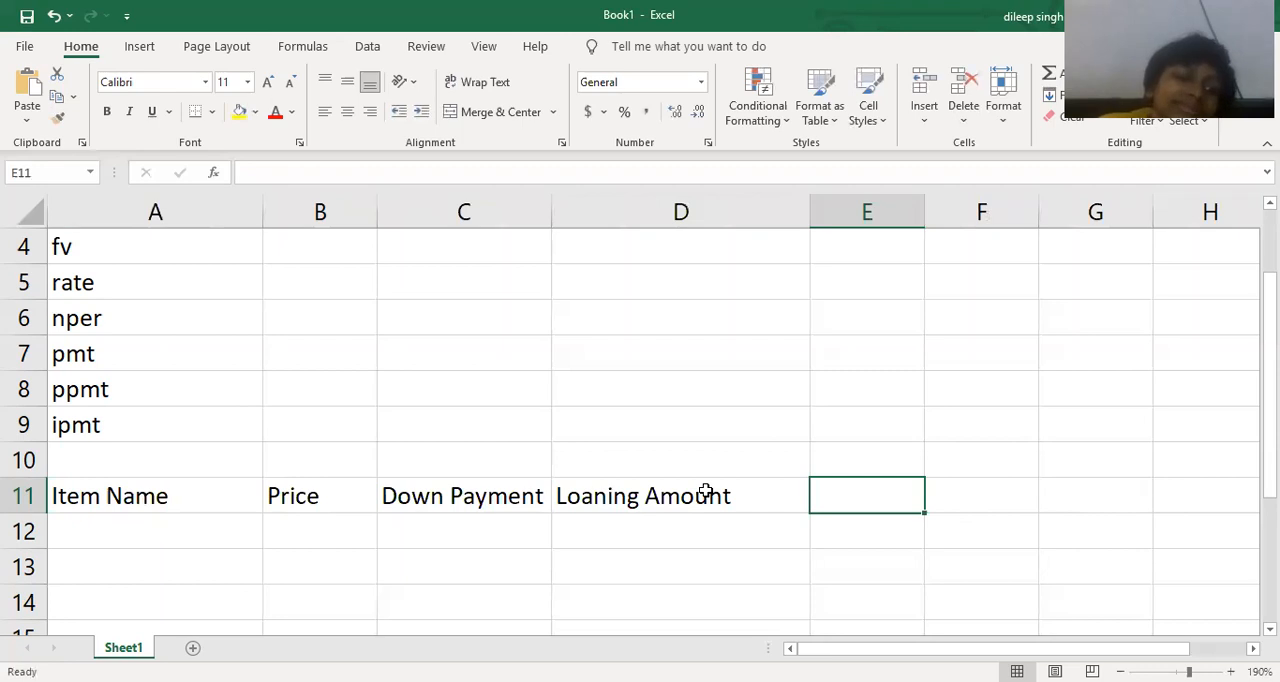
# Enter the headers "Rate" in cell E11 and "Time" in cell F11.
pyautogui.write('Rate')
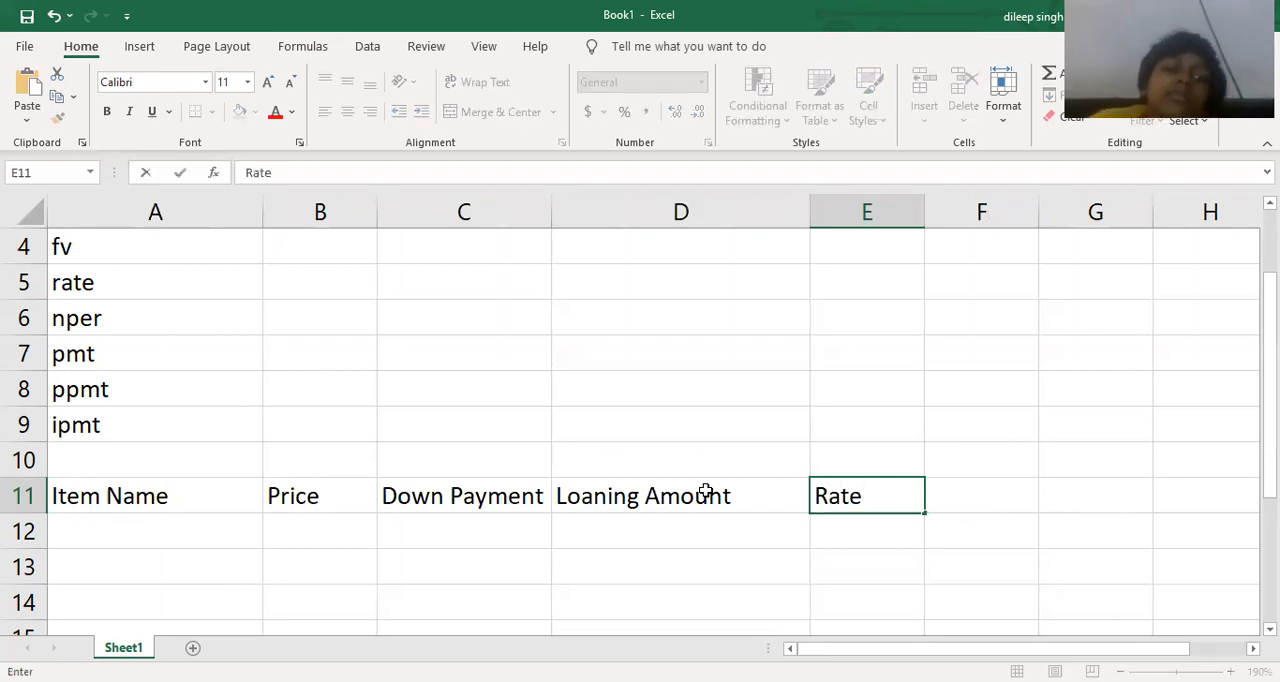
pyautogui.press('Tab')
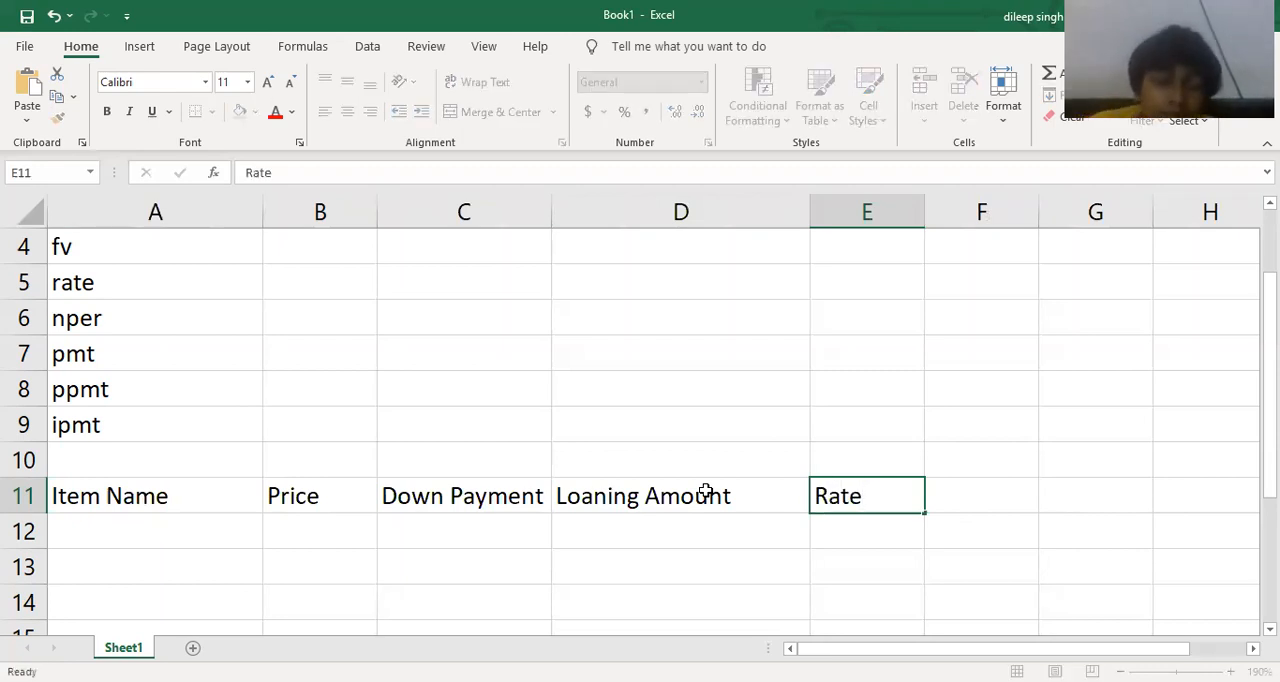
pyautogui.write('Time')
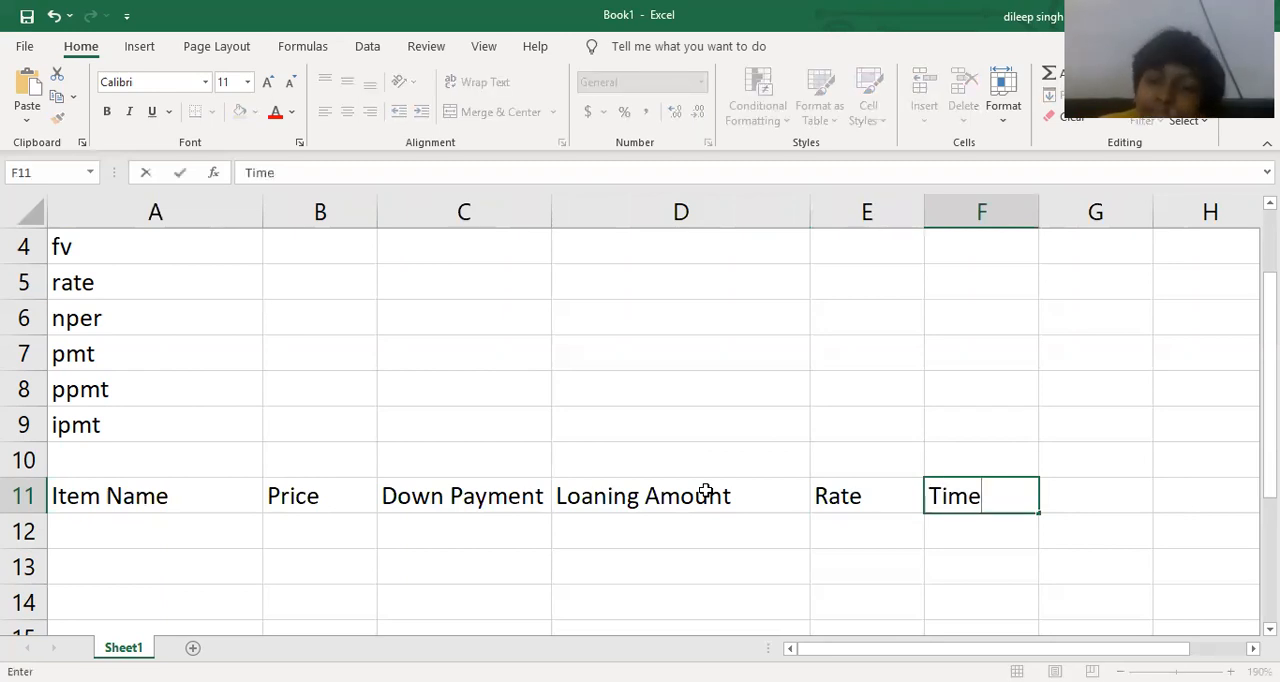
pyautogui.press('Tab')
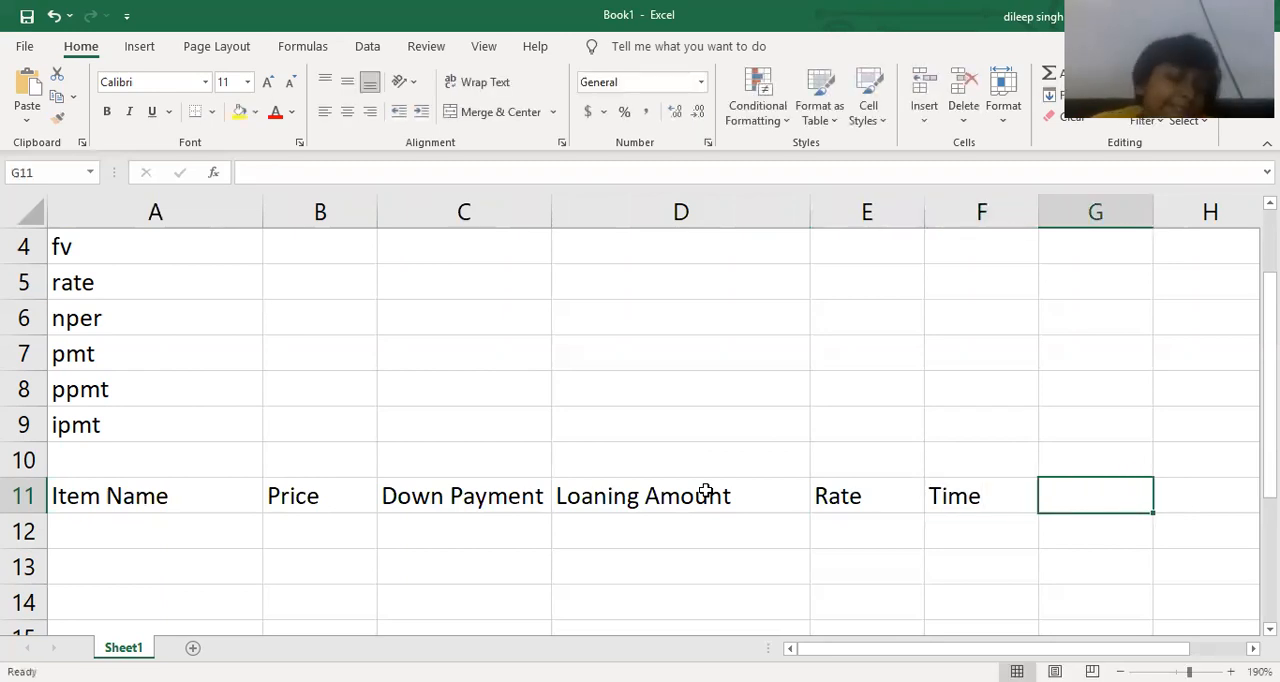
# Complete the header row with "EMI" in cell G11.
pyautogui.write('Emi')
pyautogui.press('BackSpace')
pyautogui.press('BackSpace')
pyautogui.write('MI')
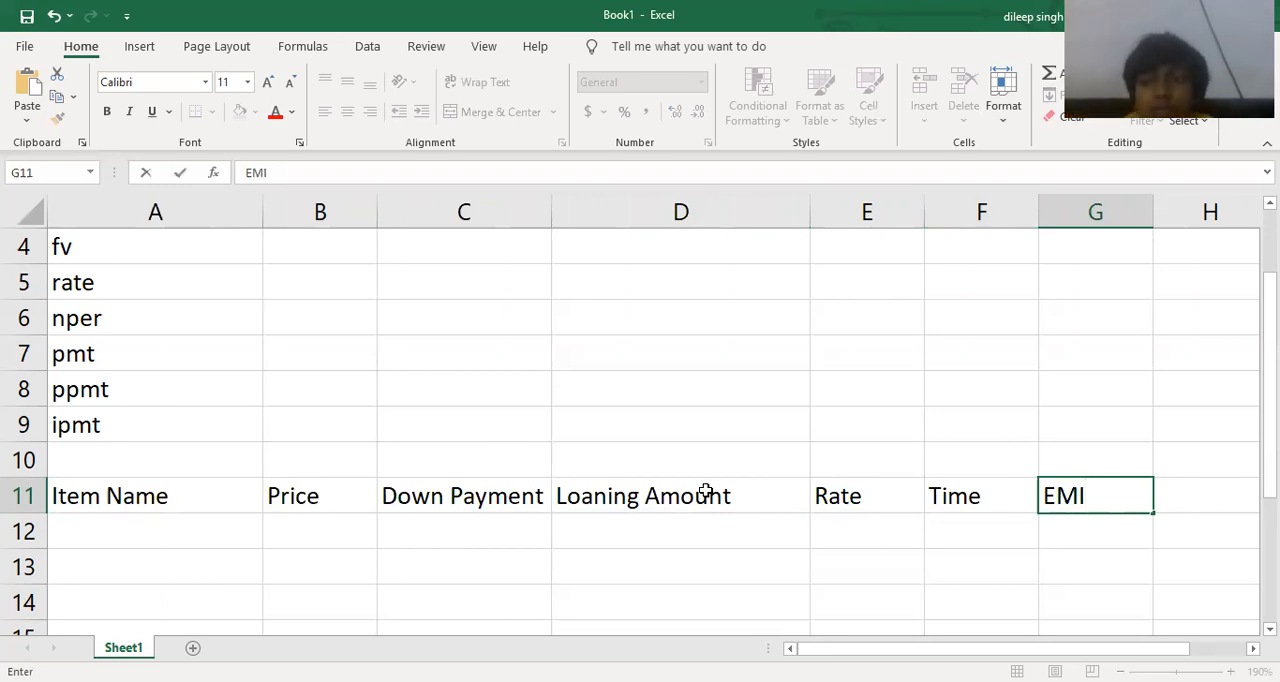
pyautogui.press('Return')
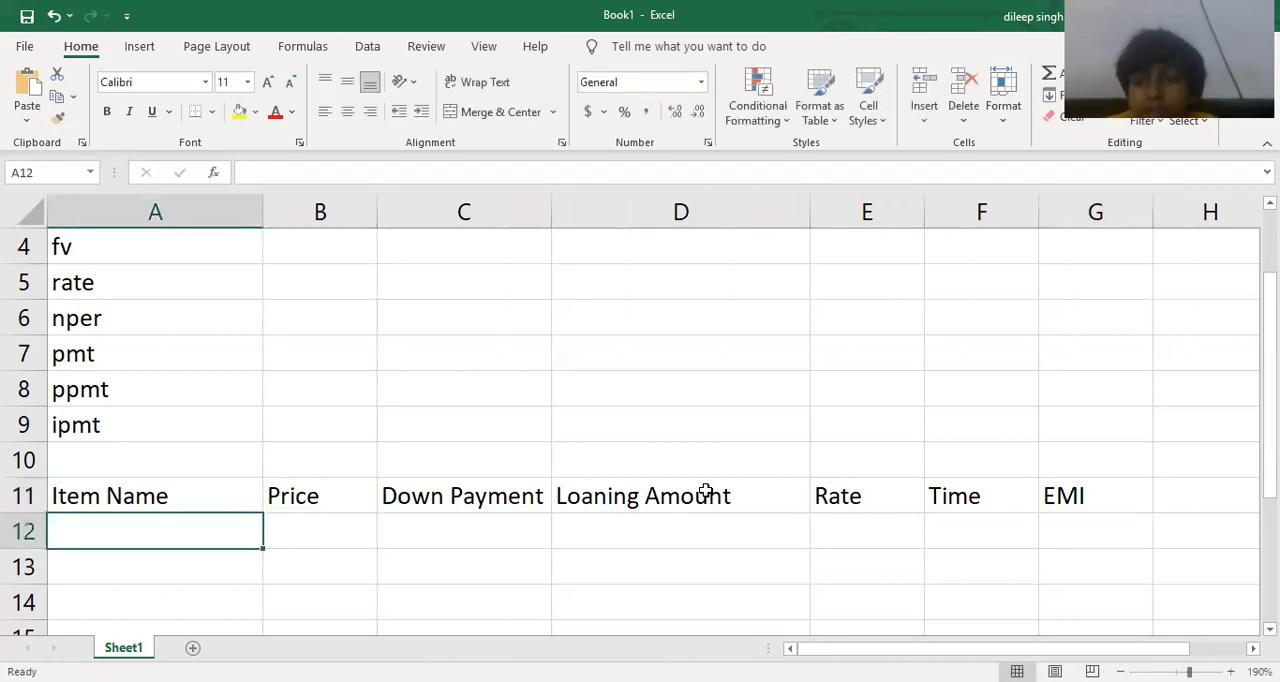
# Enter "Car" as the first item name in cell A12.
pyautogui.write('C')
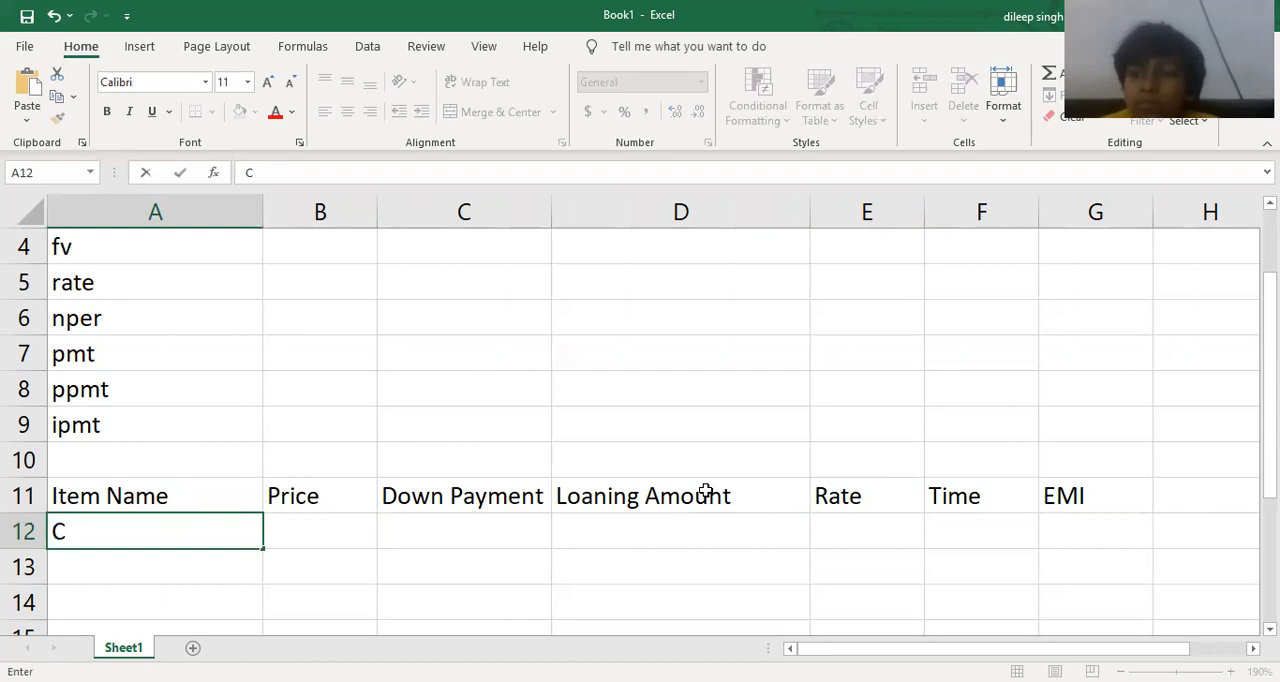
pyautogui.write('ar')
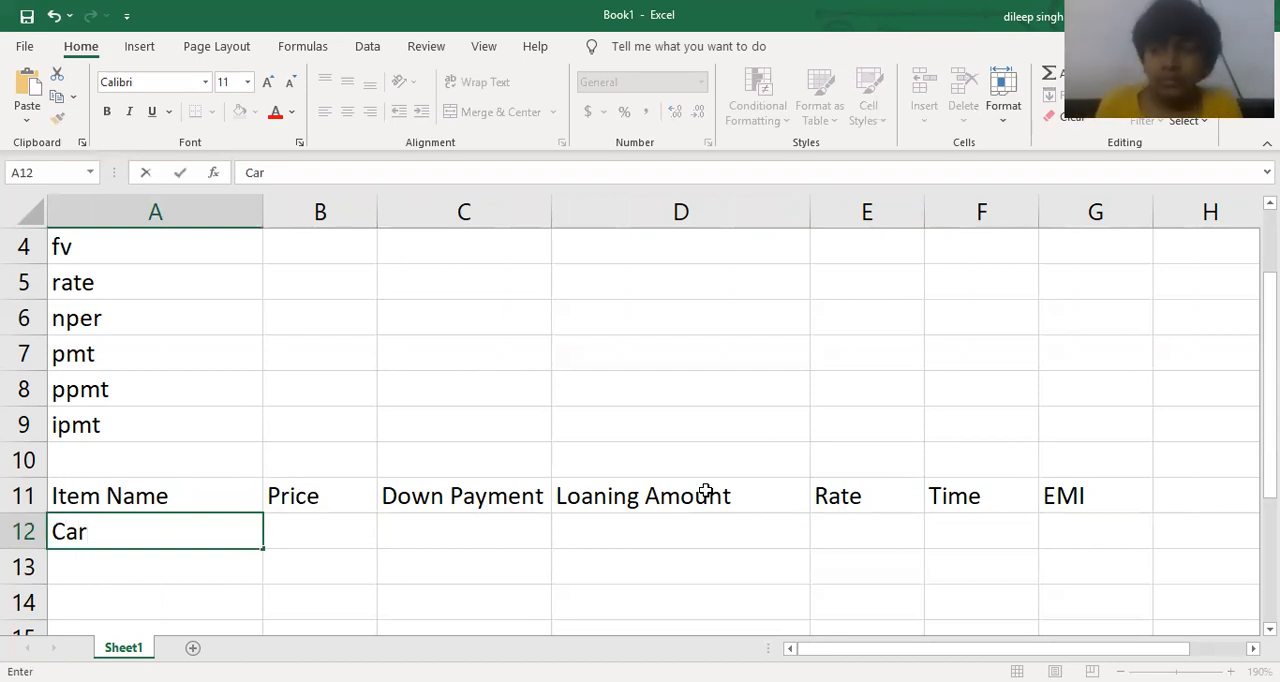
pyautogui.press('Tab')
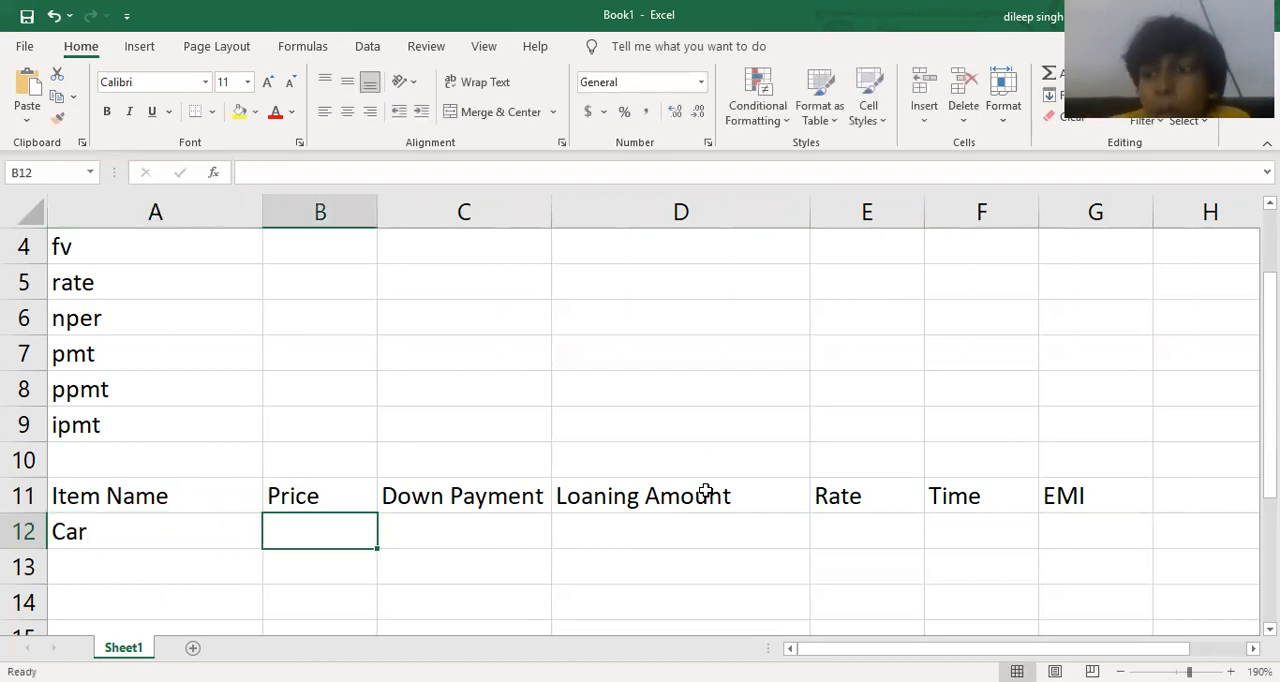
# Enter 1575000 as the car's price in cell B12.
pyautogui.write('15')
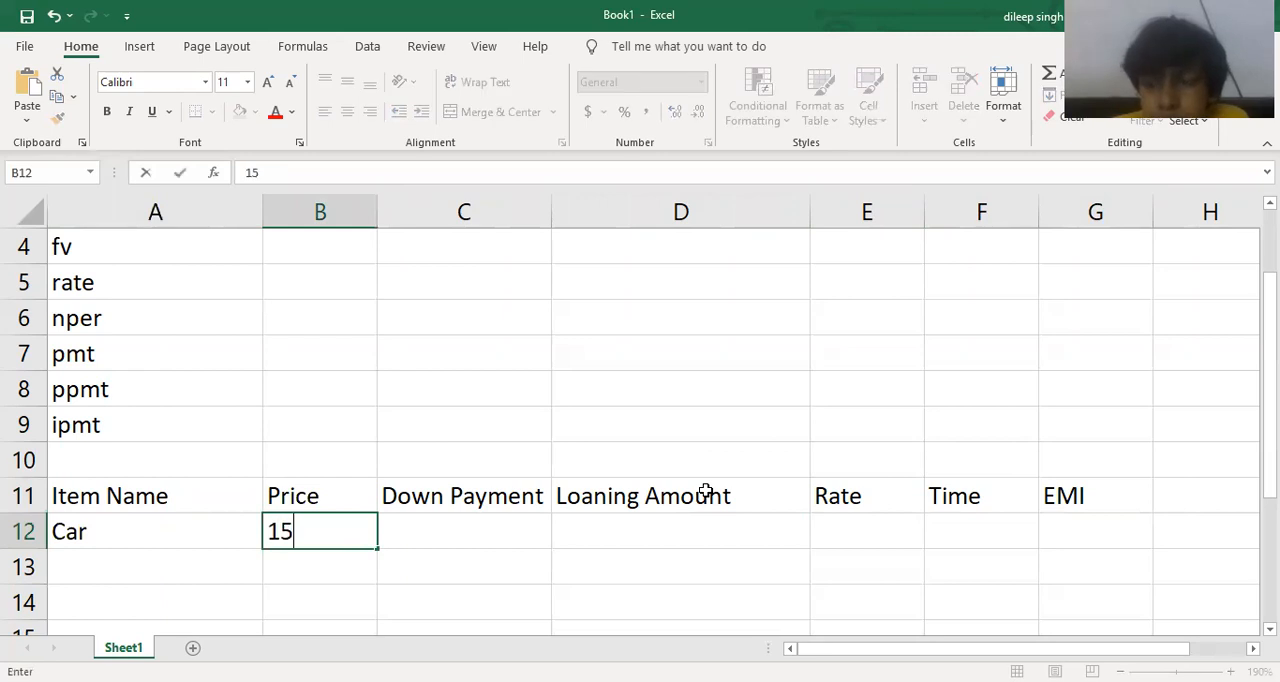
pyautogui.write('75000')
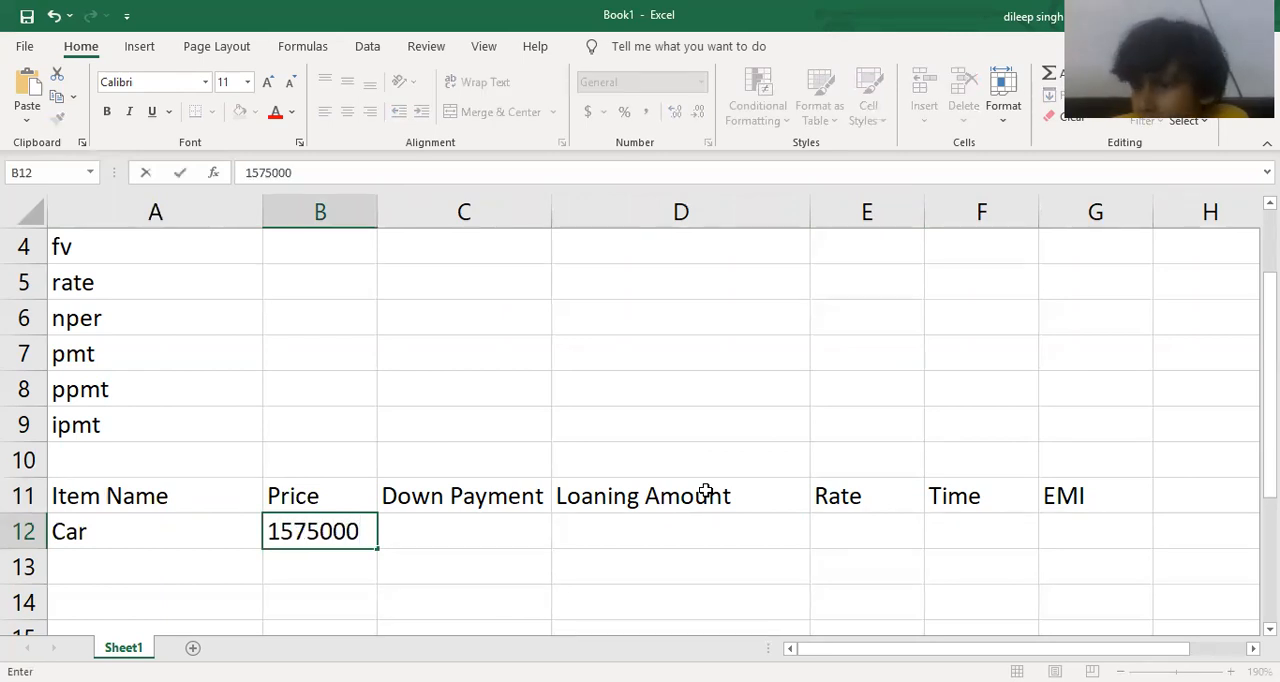
pyautogui.press('Return')
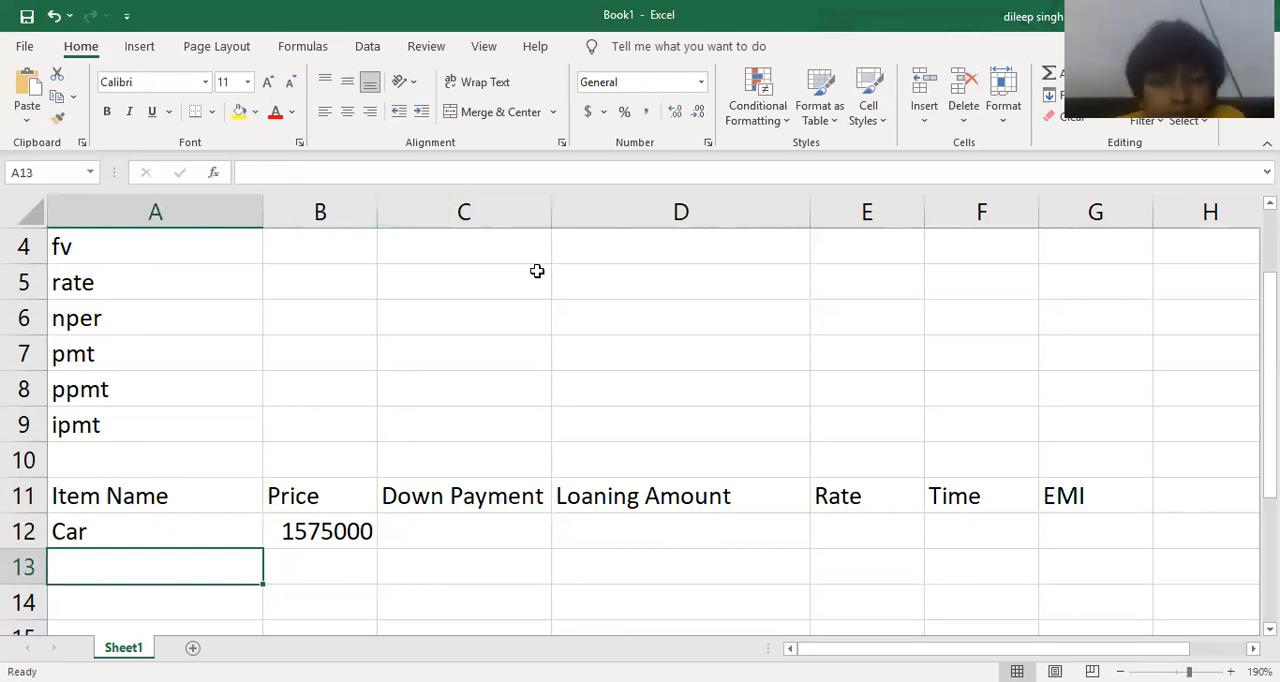
# Widen columns B and C and extend the header in cell C11 to "Down Payment(25%)".
pyautogui.moveTo(377, 211); pyautogui.dragTo(427, 211)
pyautogui.moveTo(600, 216); pyautogui.dragTo(666, 218)
pyautogui.click(614, 500)
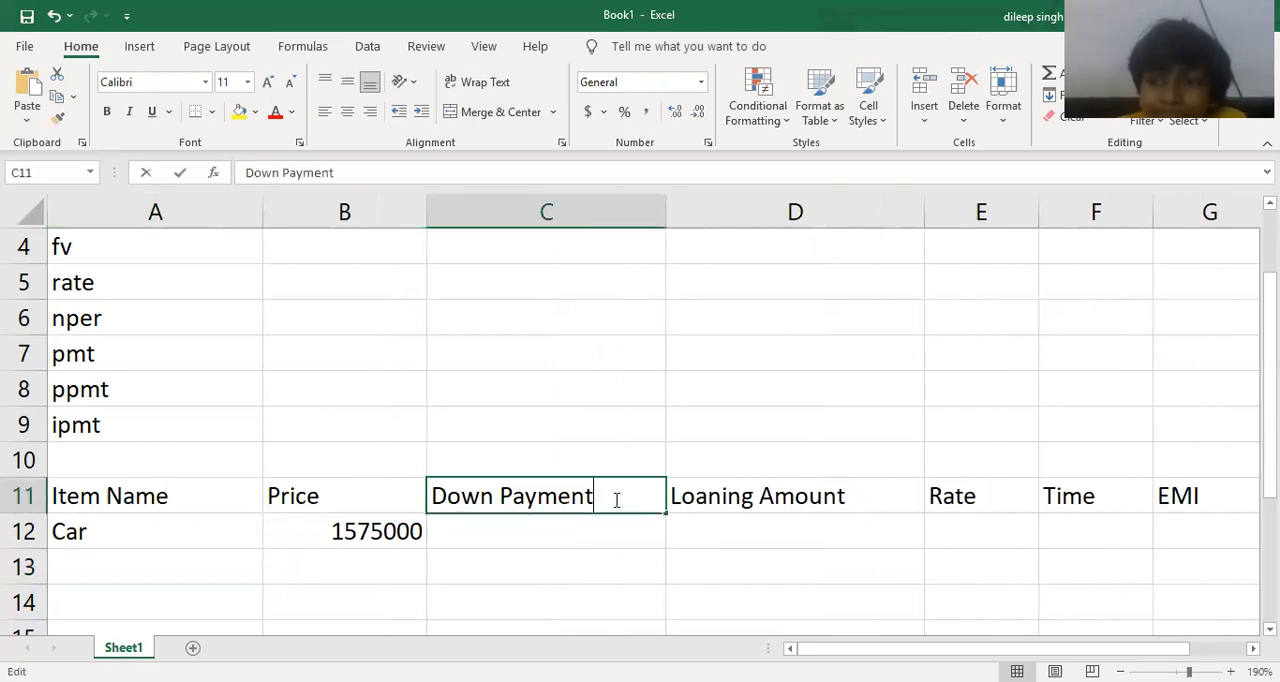
pyautogui.doubleClick(614, 500)
pyautogui.write('(')
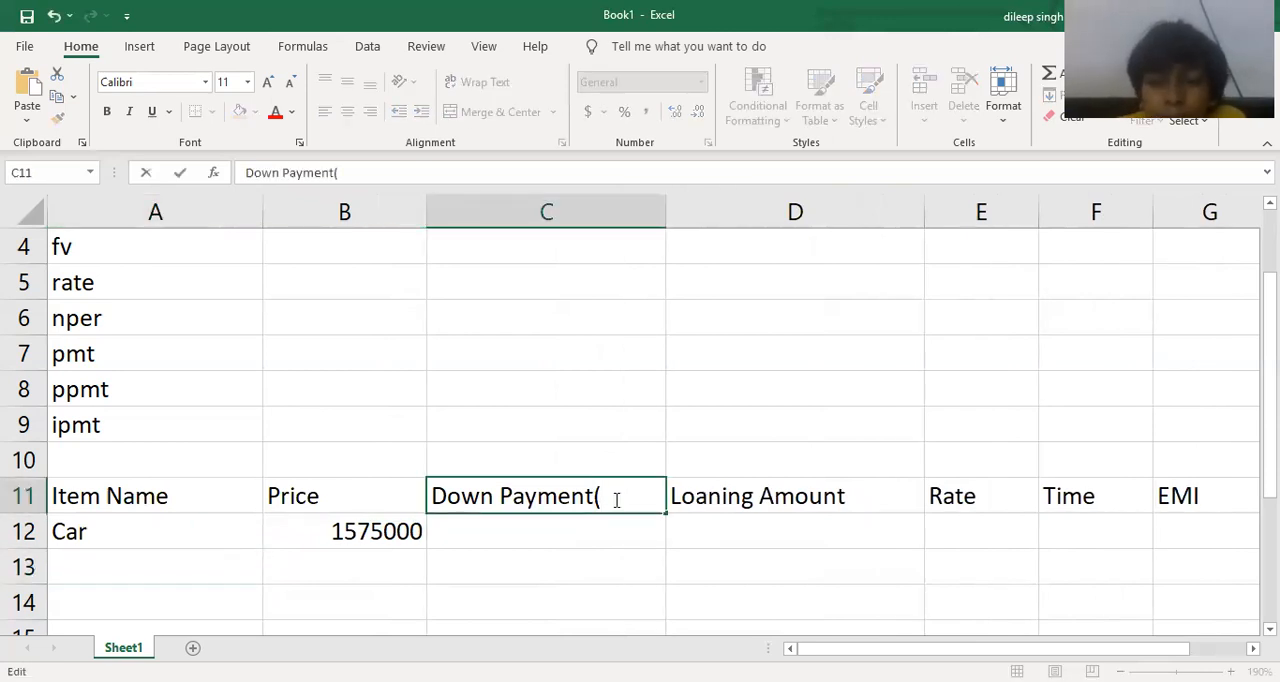
pyautogui.write('25%')
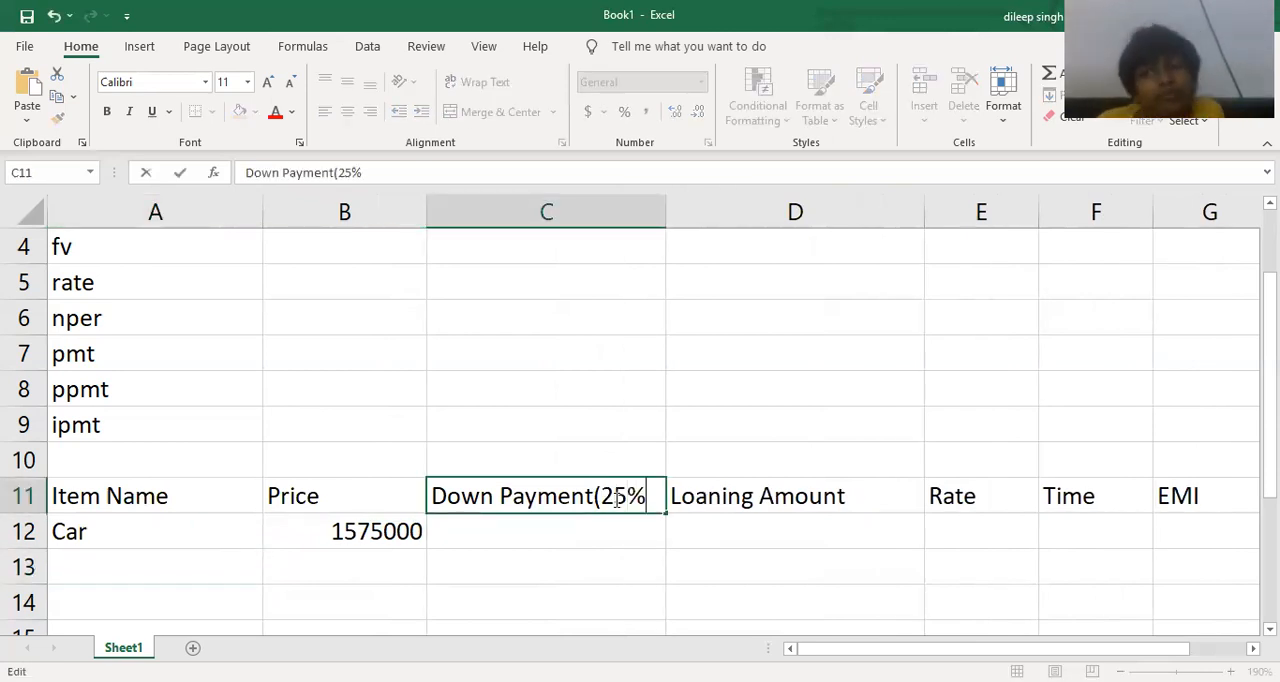
pyautogui.write(')')
pyautogui.press('Return')
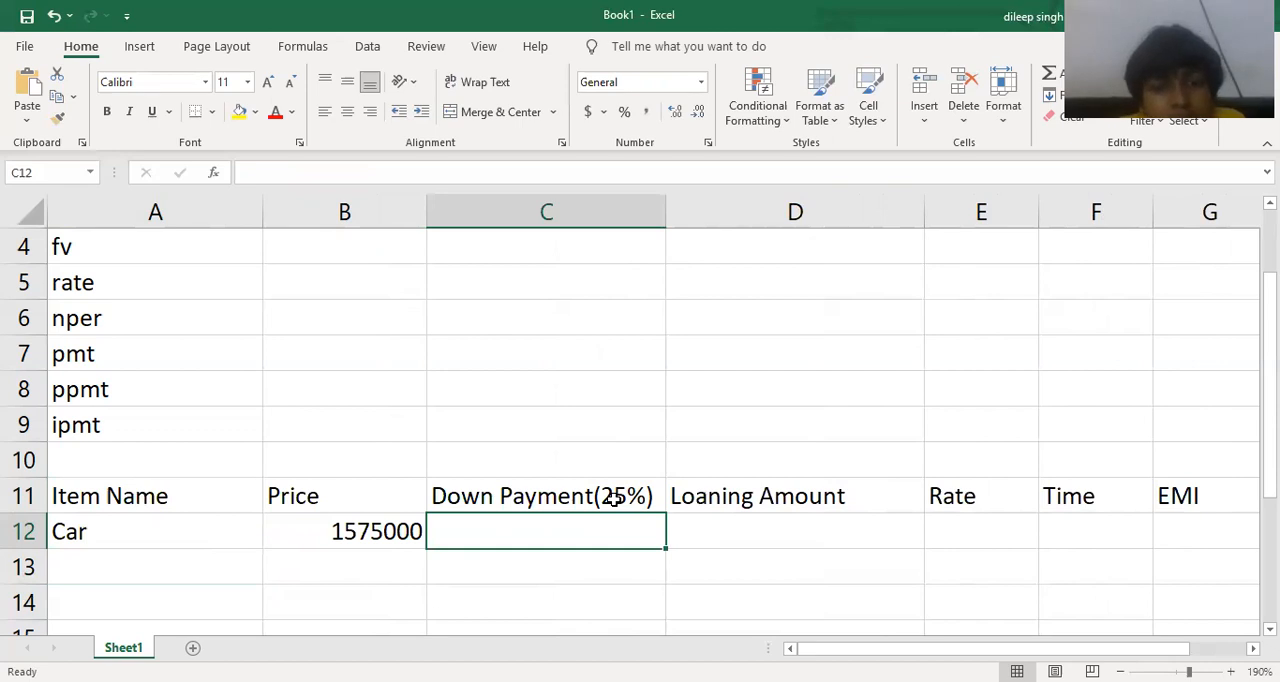
# Enter the formula =75/100*B12 in cell C12 for the car's down payment.
pyautogui.write('=')
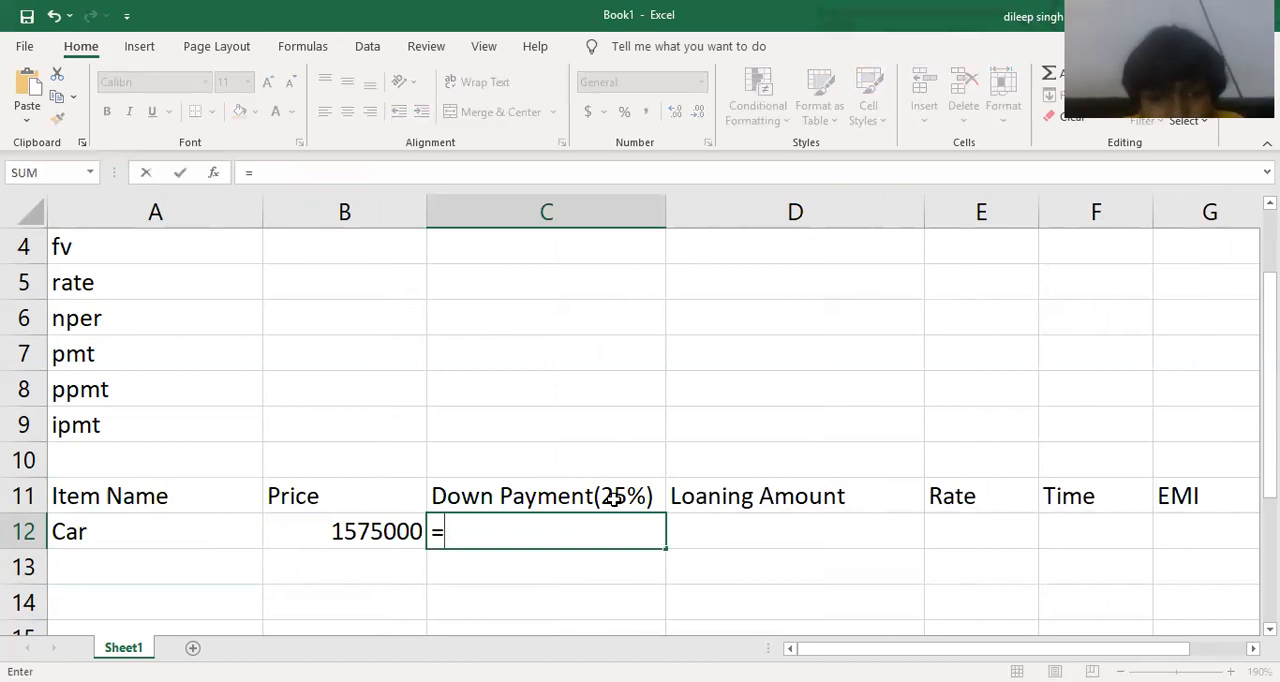
pyautogui.write('7')
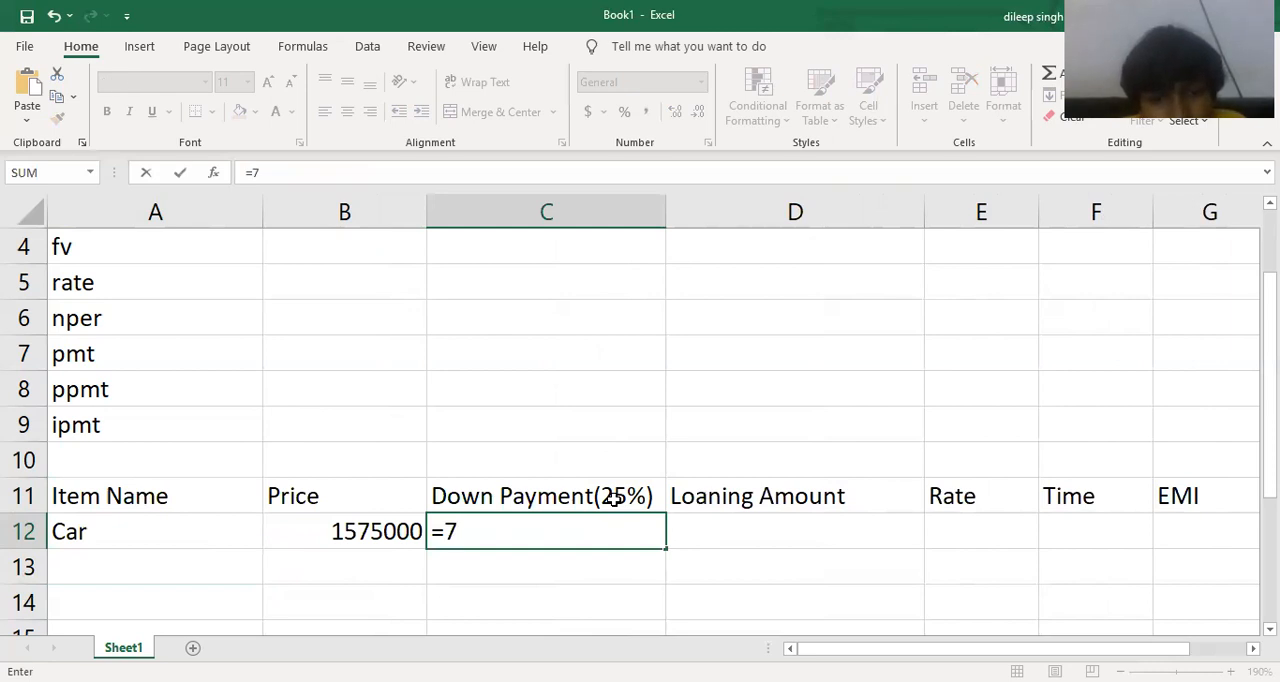
pyautogui.write('5/1')
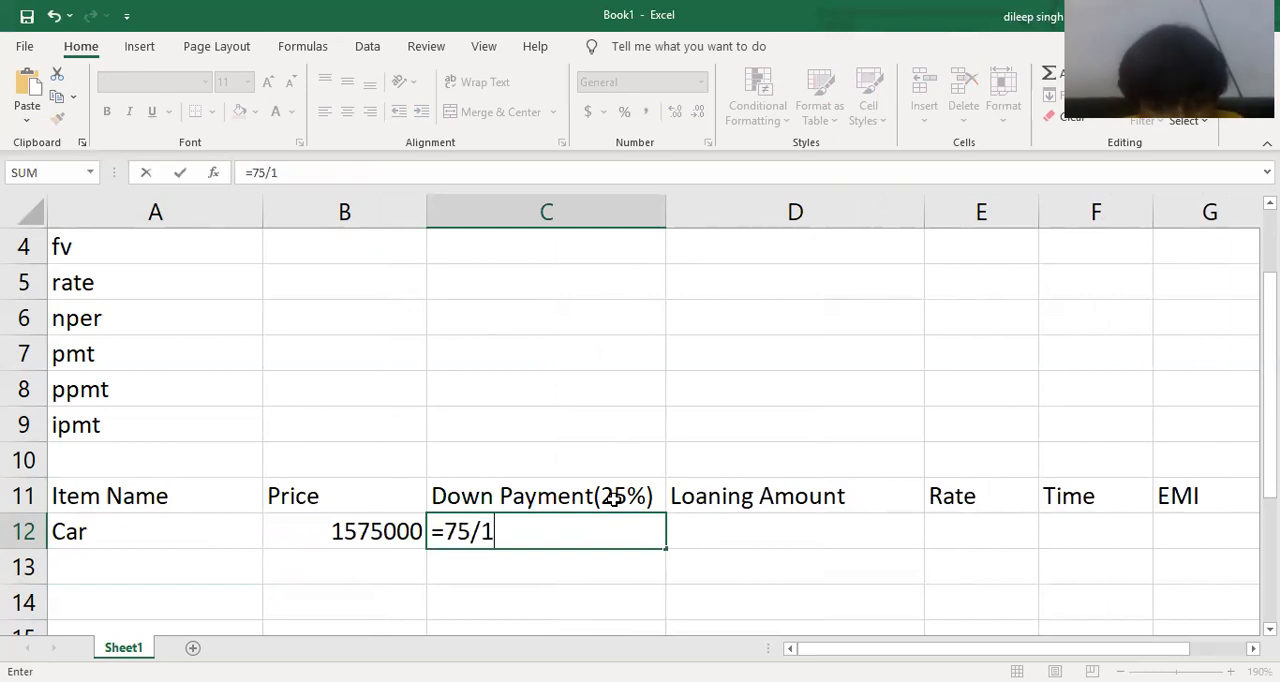
pyautogui.write('00*')
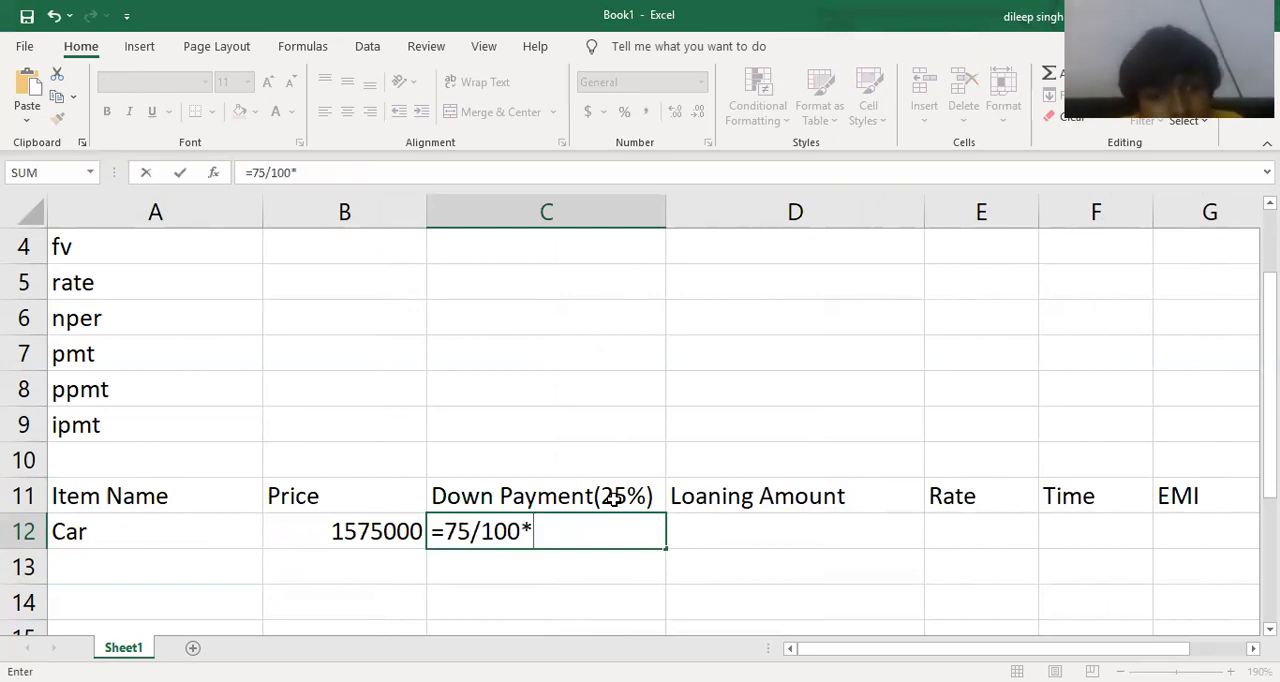
pyautogui.click(344, 524)
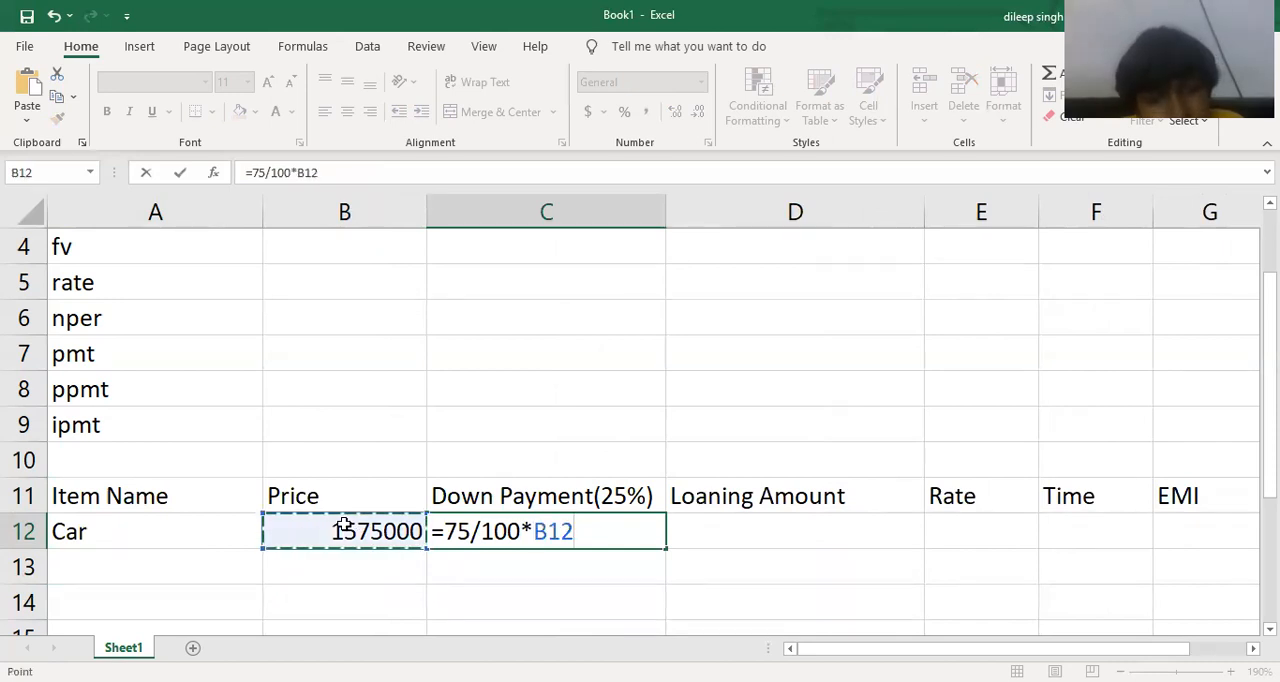
pyautogui.press('Return')
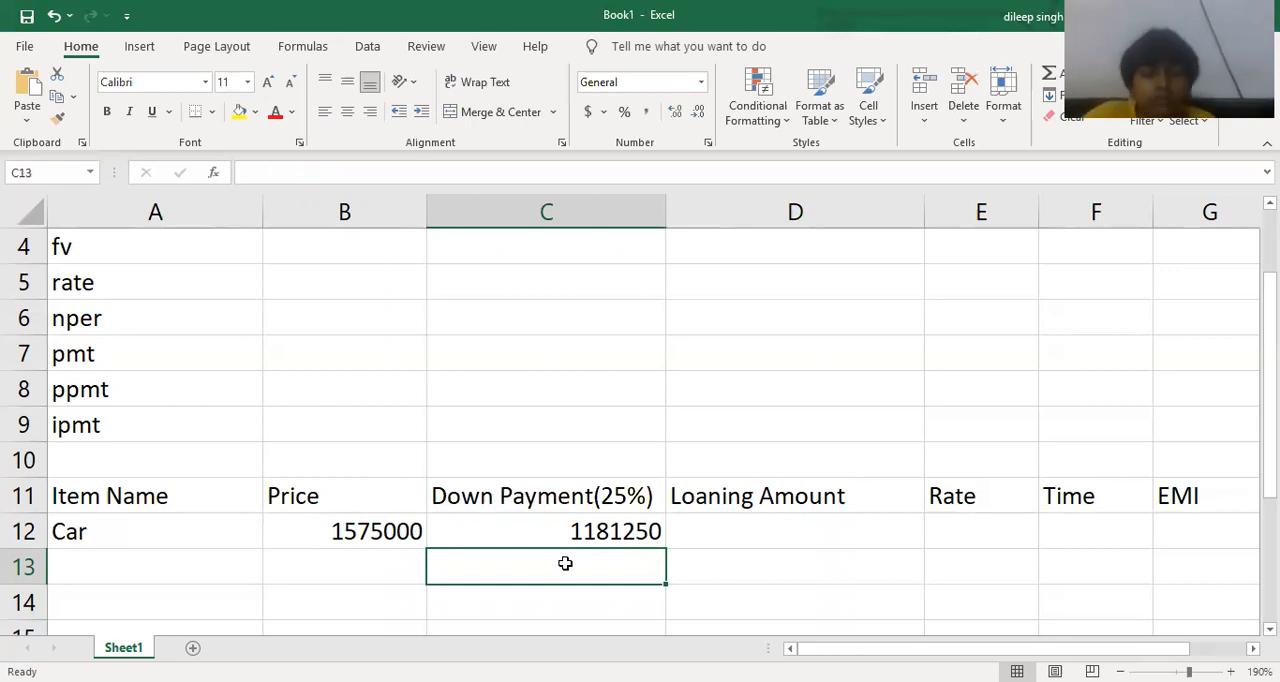
# Correct the down payment formula in cell C12 to =25/100*B12.
pyautogui.doubleClick(358, 534)
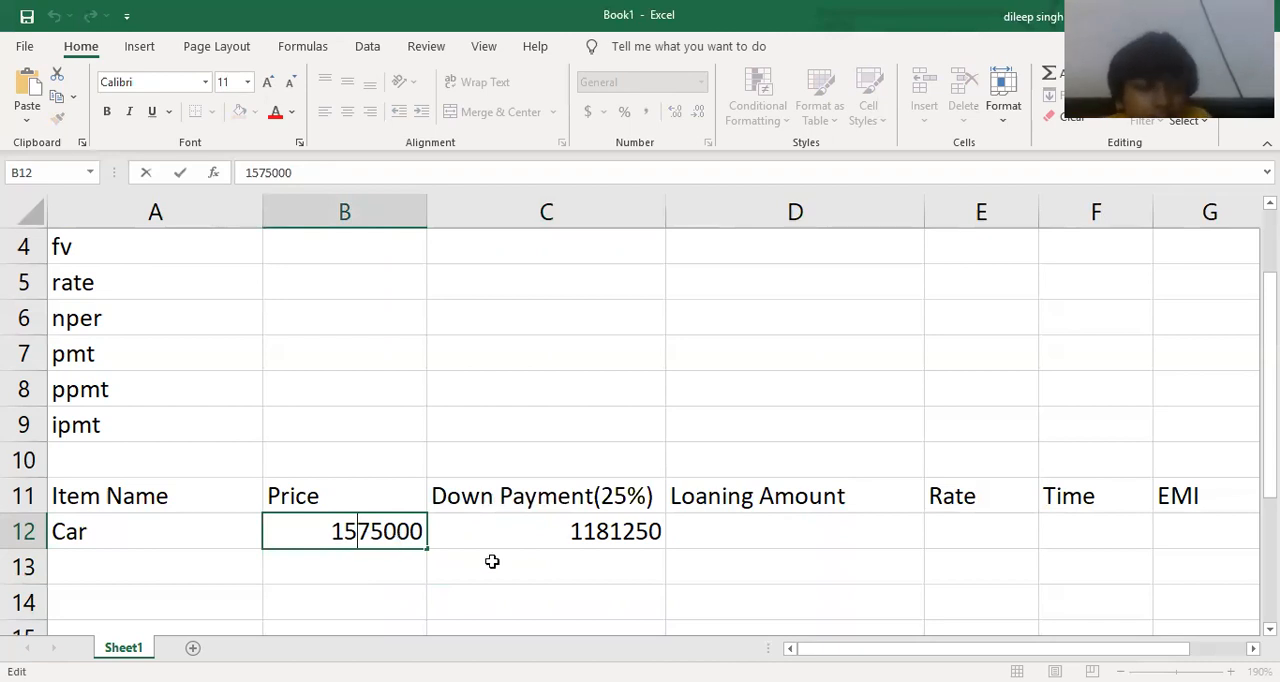
pyautogui.doubleClick(605, 533)
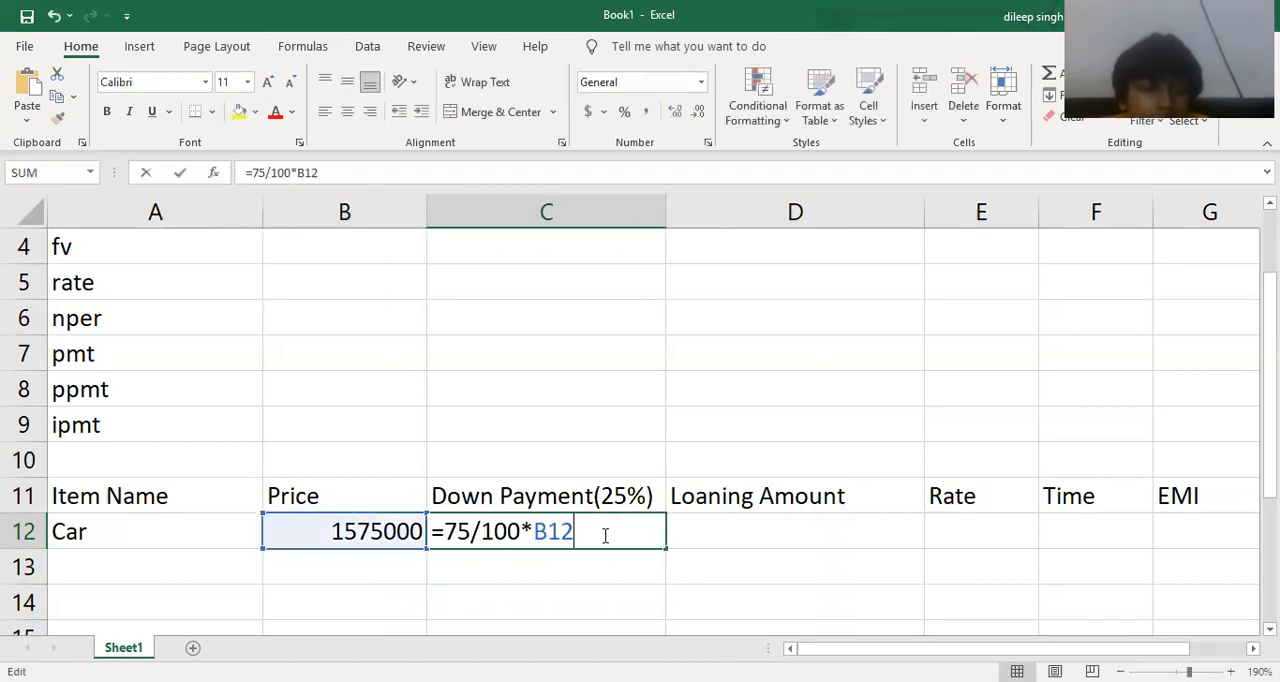
pyautogui.click(459, 532)
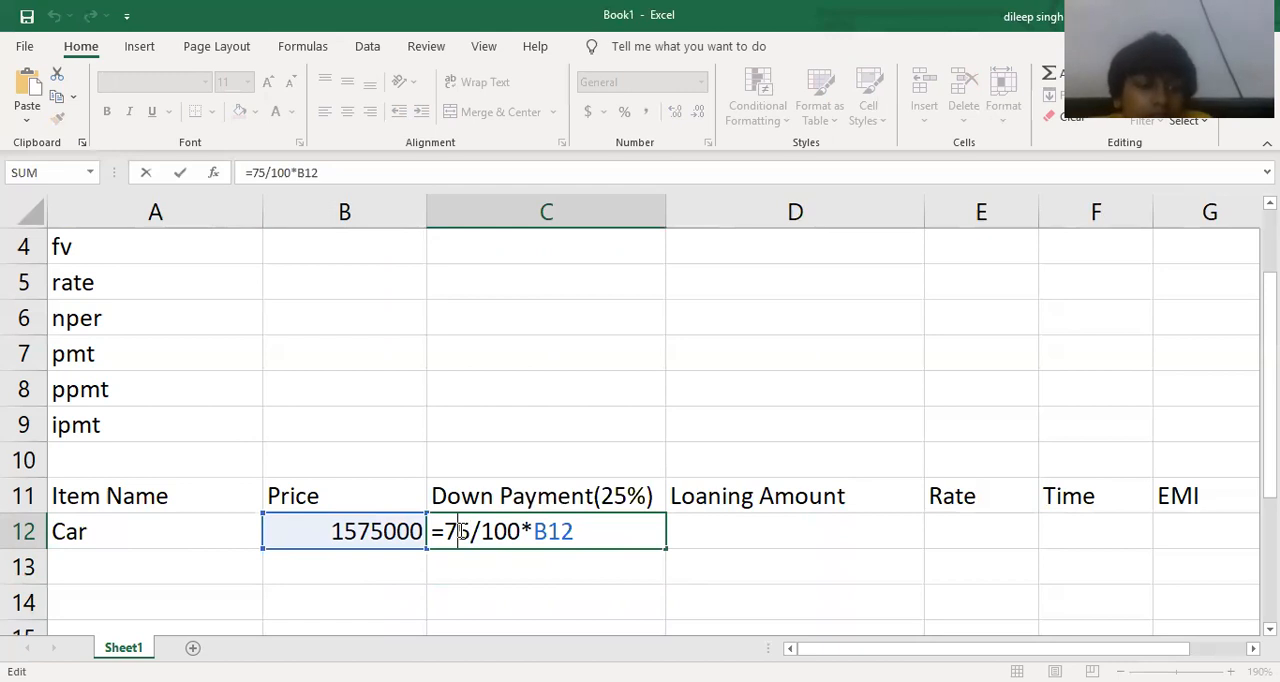
pyautogui.press('BackSpace')
pyautogui.write('2')
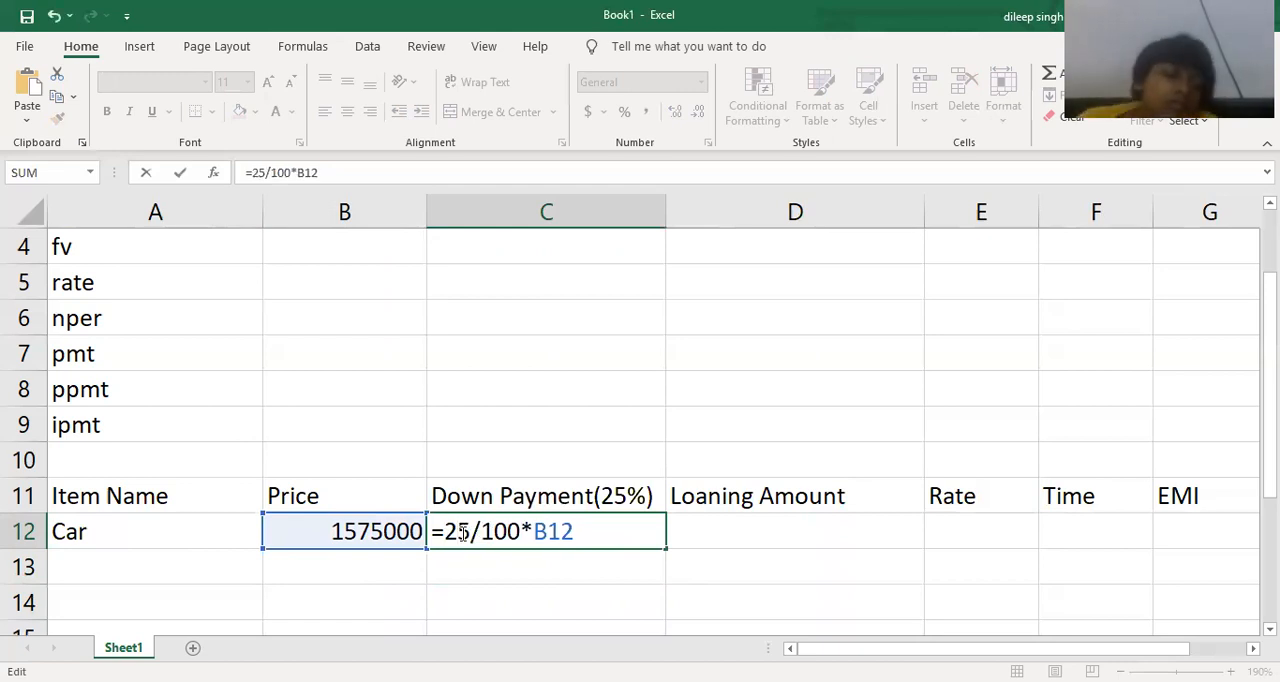
pyautogui.press('Return')
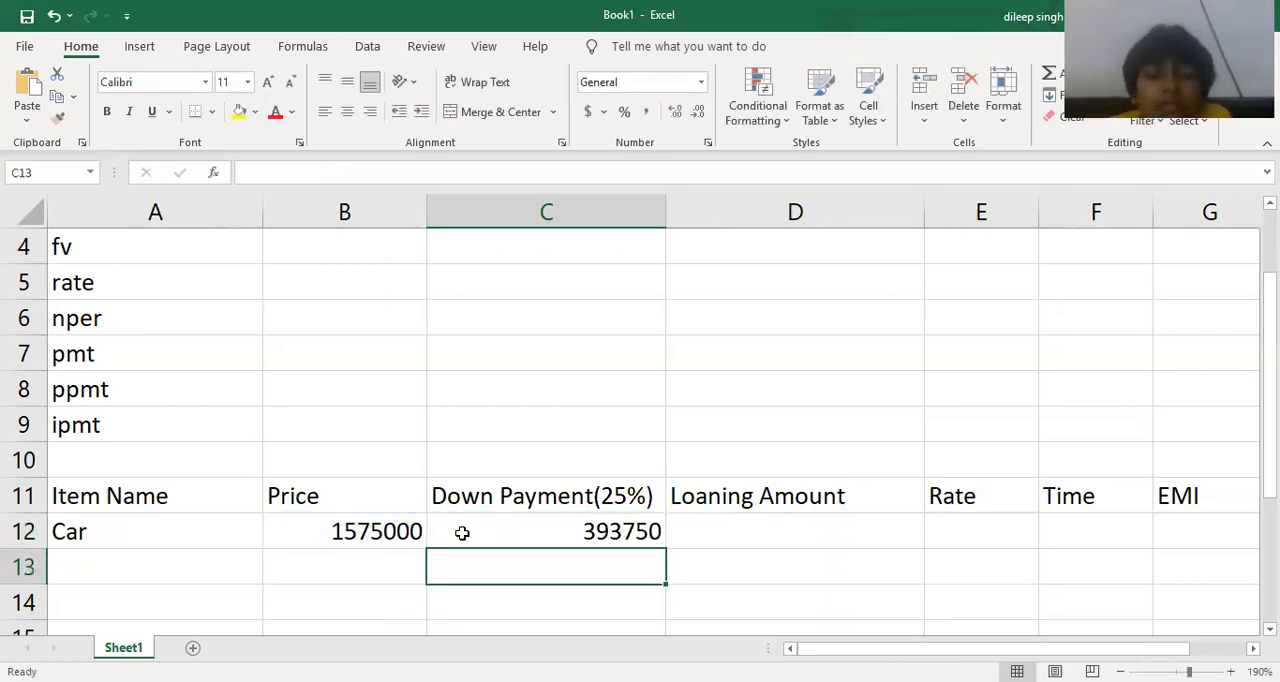
# Extend the header in cell D11 to "Loaning Amount(75%)".
pyautogui.press('Right')
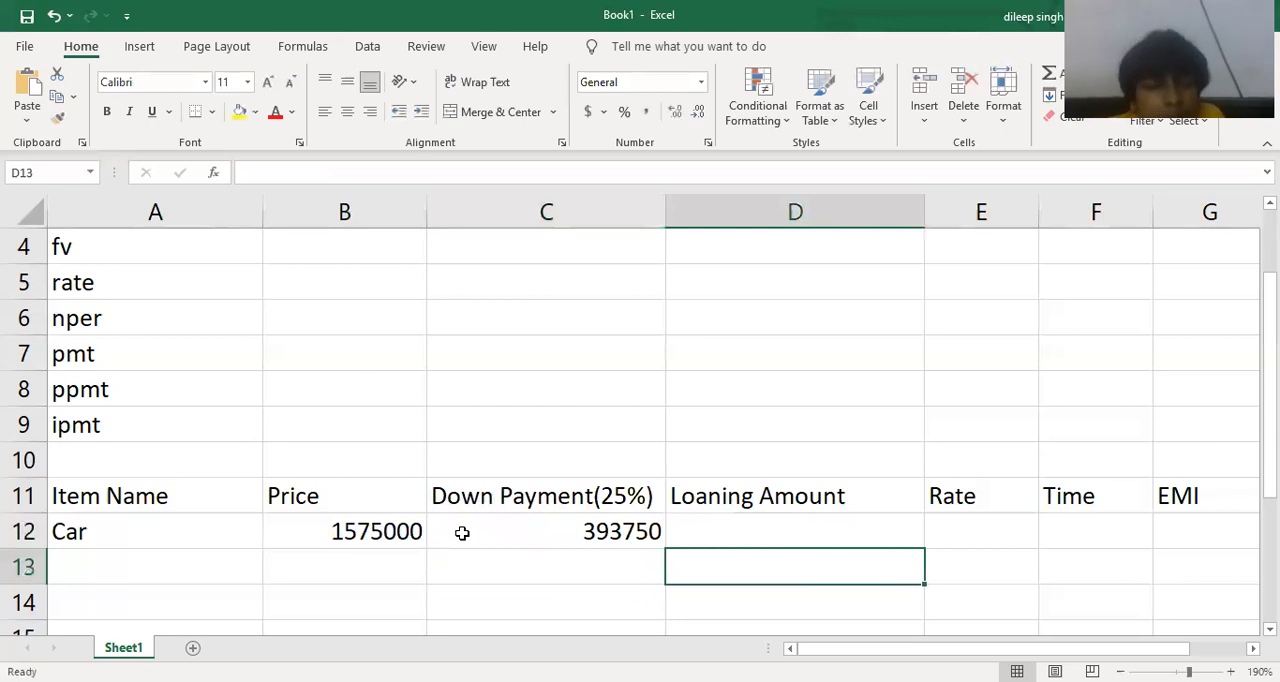
pyautogui.press('Up')
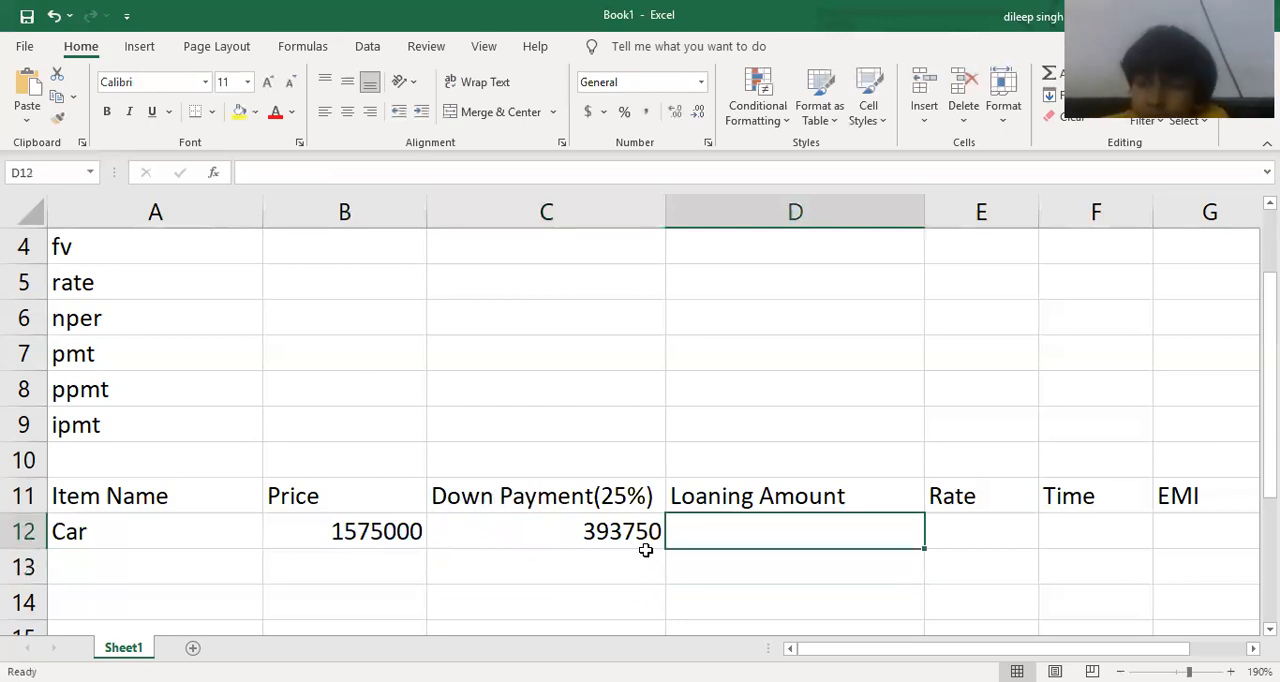
pyautogui.doubleClick(869, 497)
pyautogui.write('(')
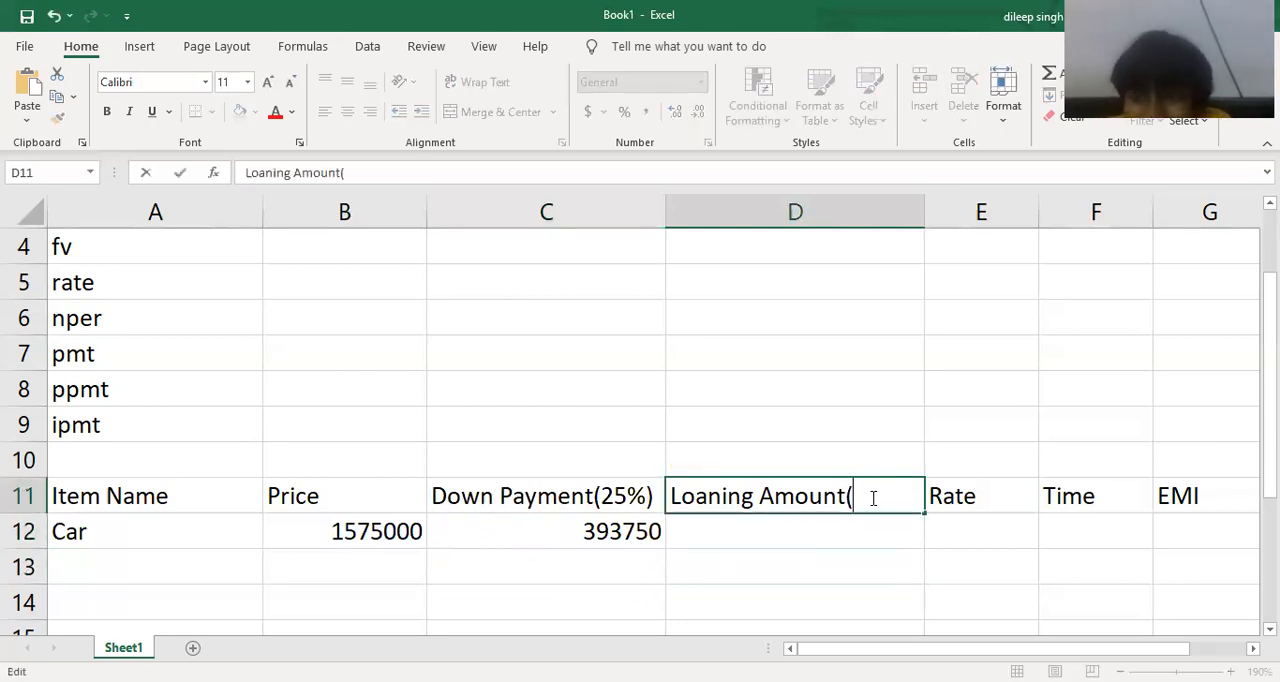
pyautogui.write('75%)')
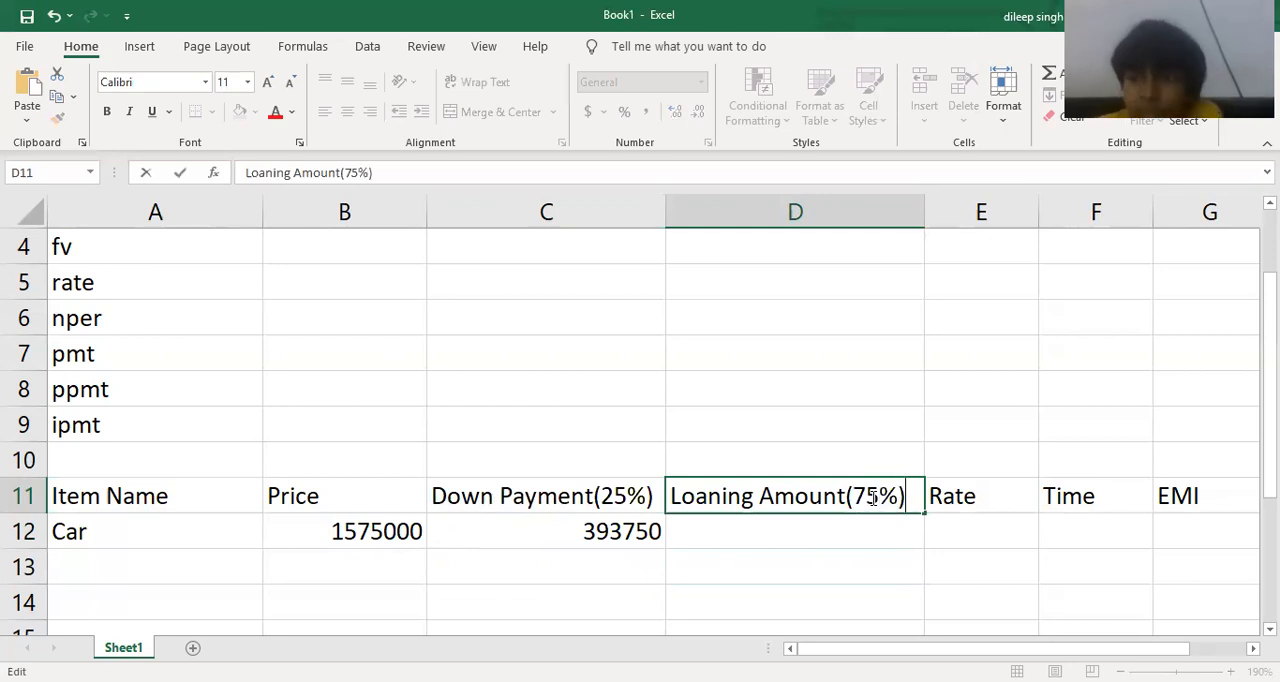
pyautogui.press('Return')
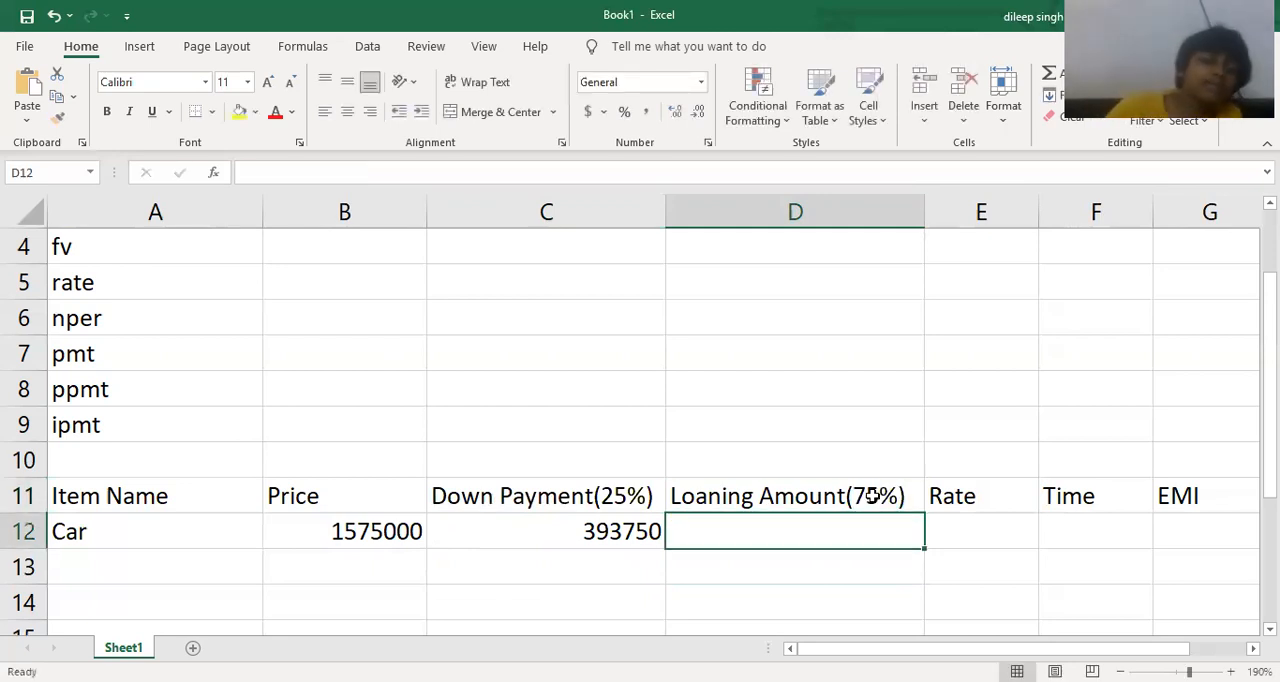
# Calculate the car's loan amount in cell D12 as price minus down payment with the formula =B12-C12.
pyautogui.write('=')
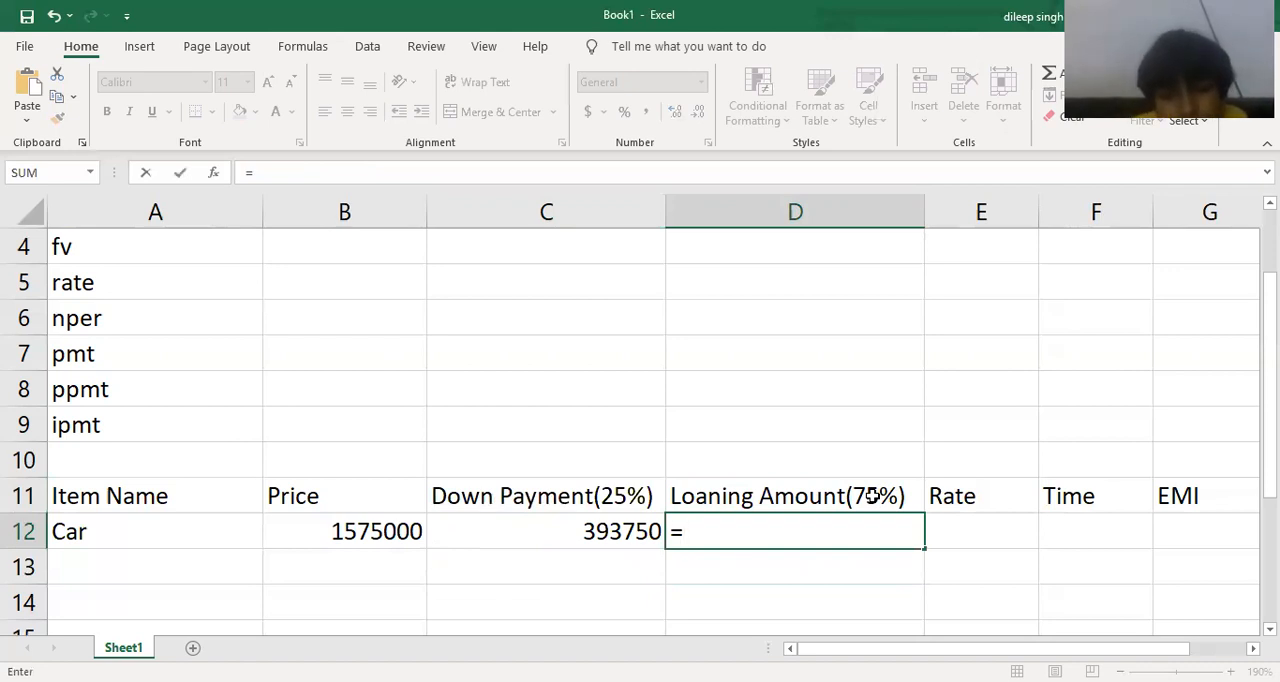
pyautogui.write('=')
pyautogui.press('BackSpace')
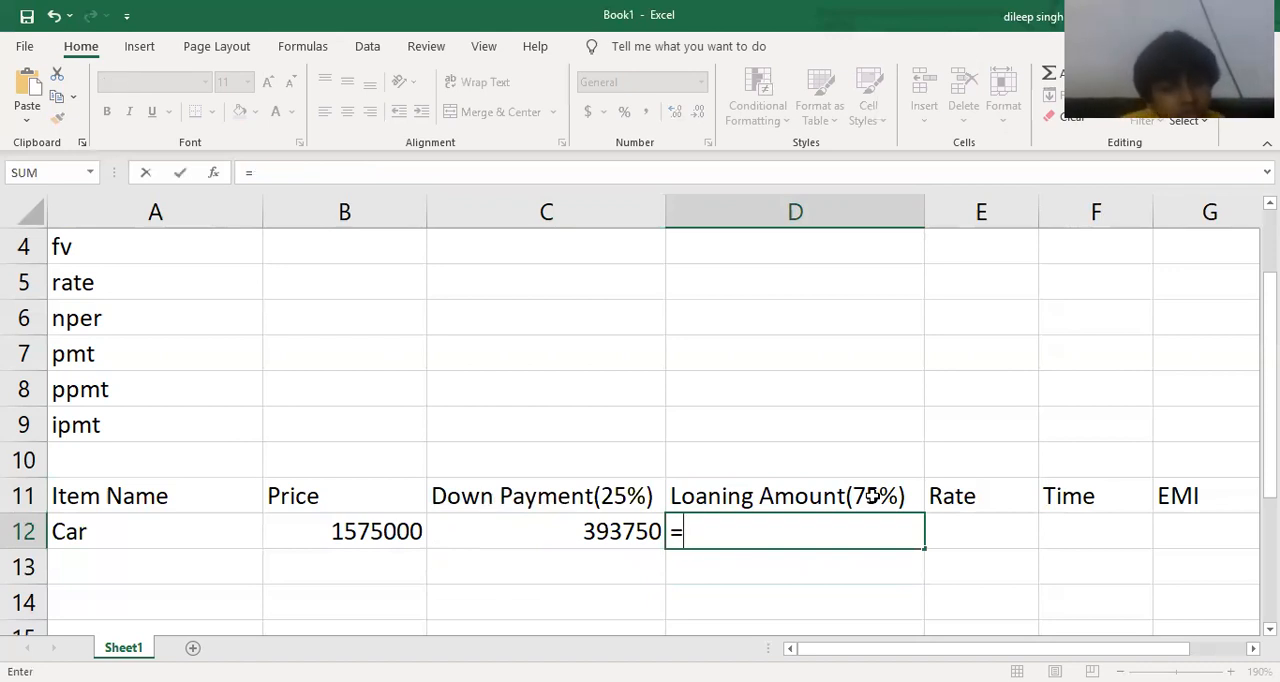
pyautogui.click(375, 531)
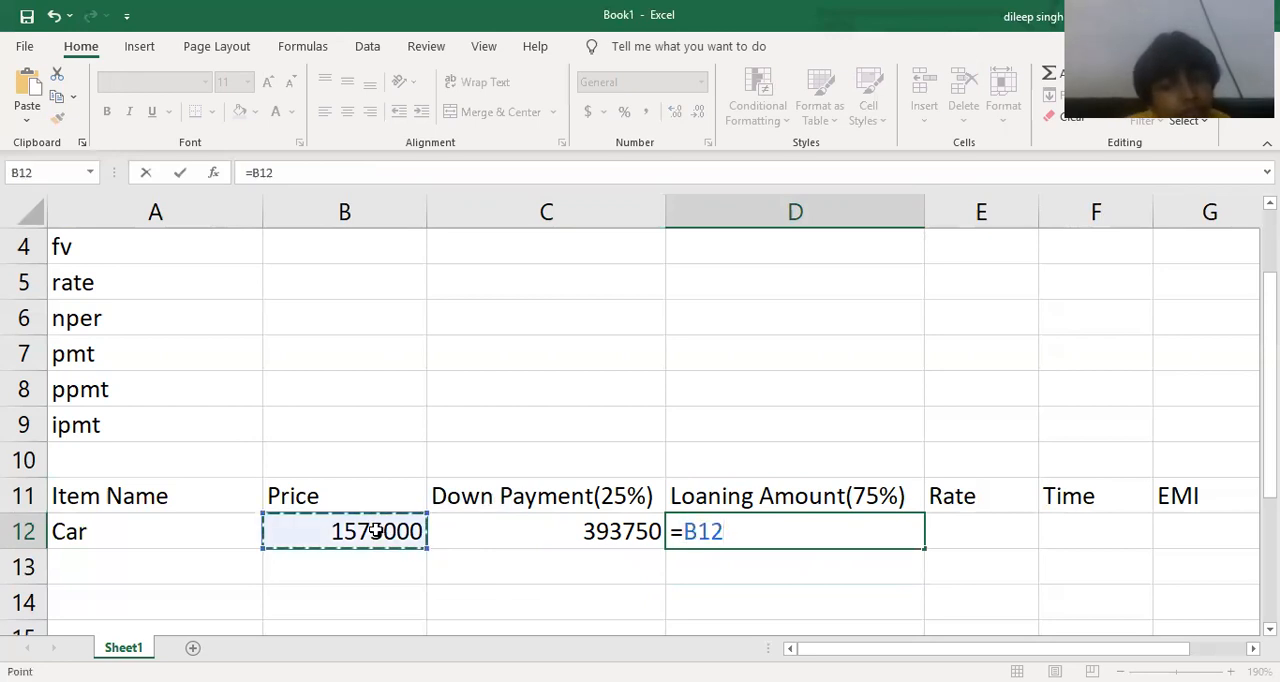
pyautogui.write('-')
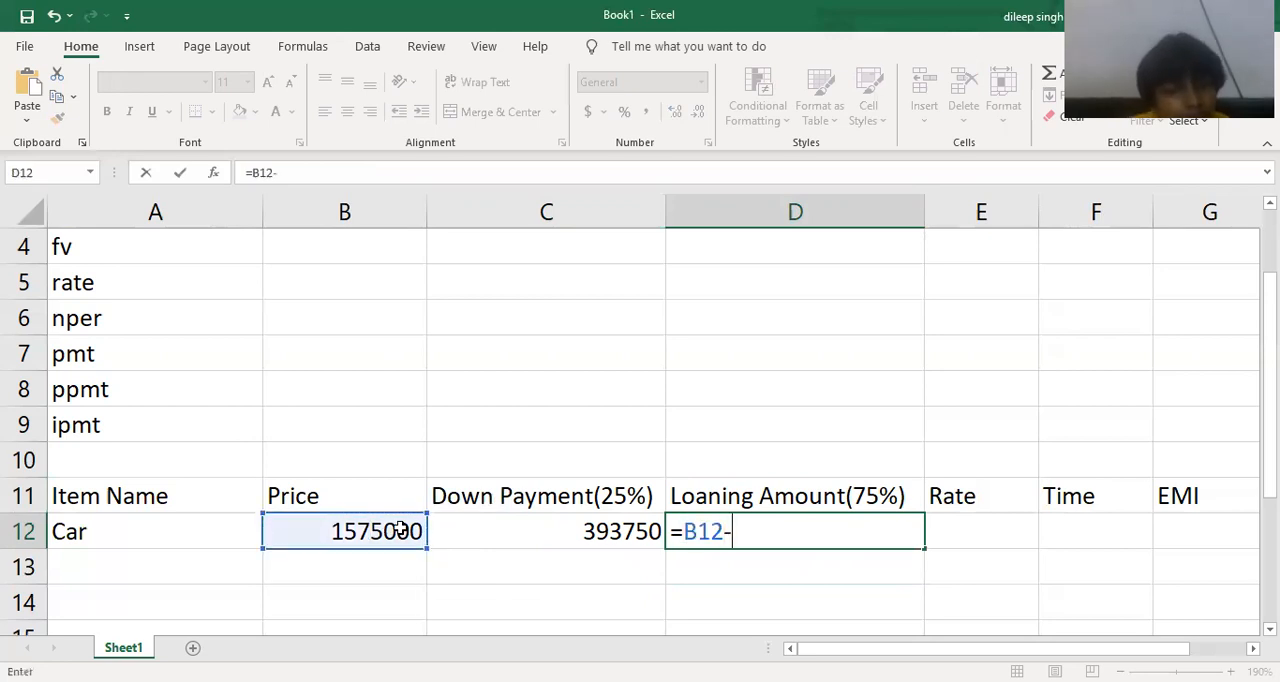
pyautogui.click(490, 532)
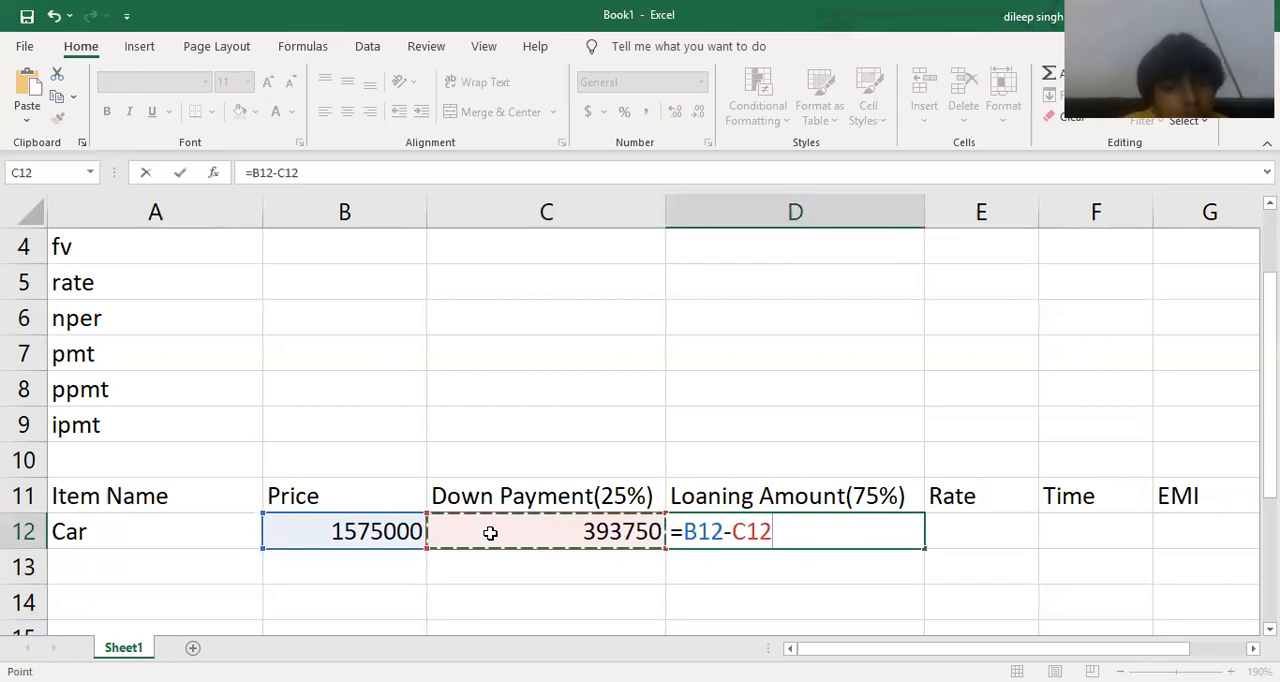
pyautogui.press('Return')
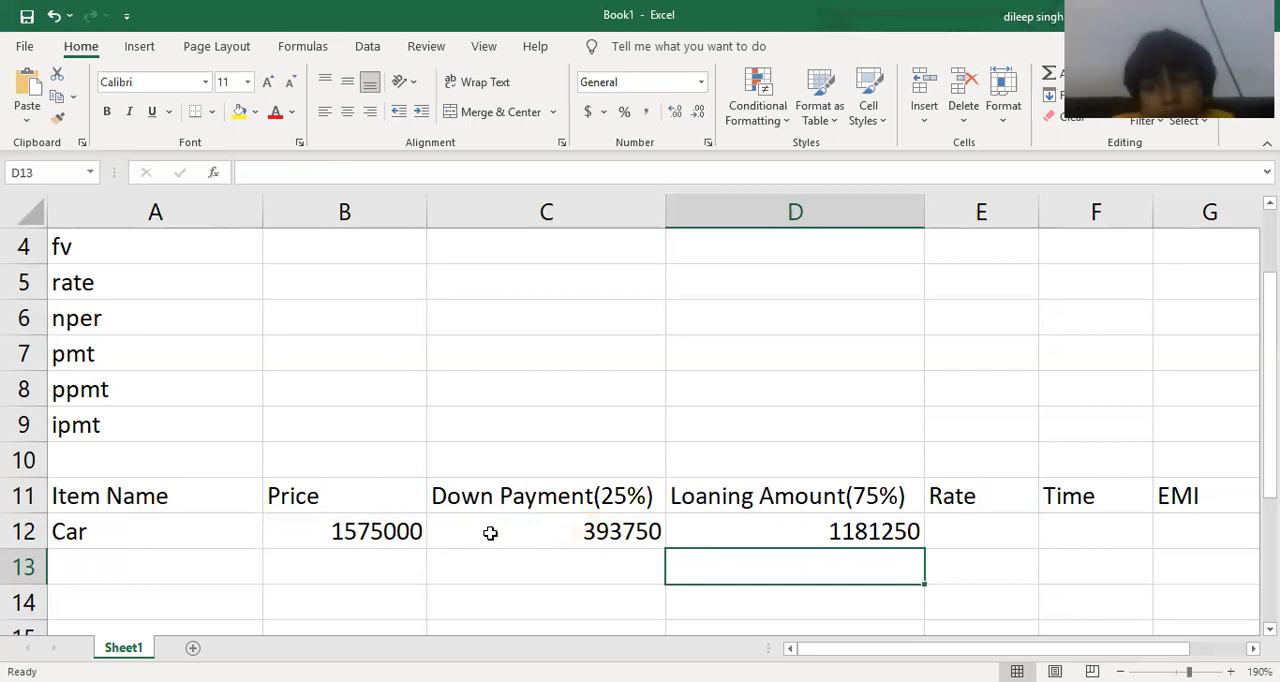
# Enter a rate of 14.7% in cell E12 and a time of 5 in cell F12.
pyautogui.press('Right')
pyautogui.press('Up')
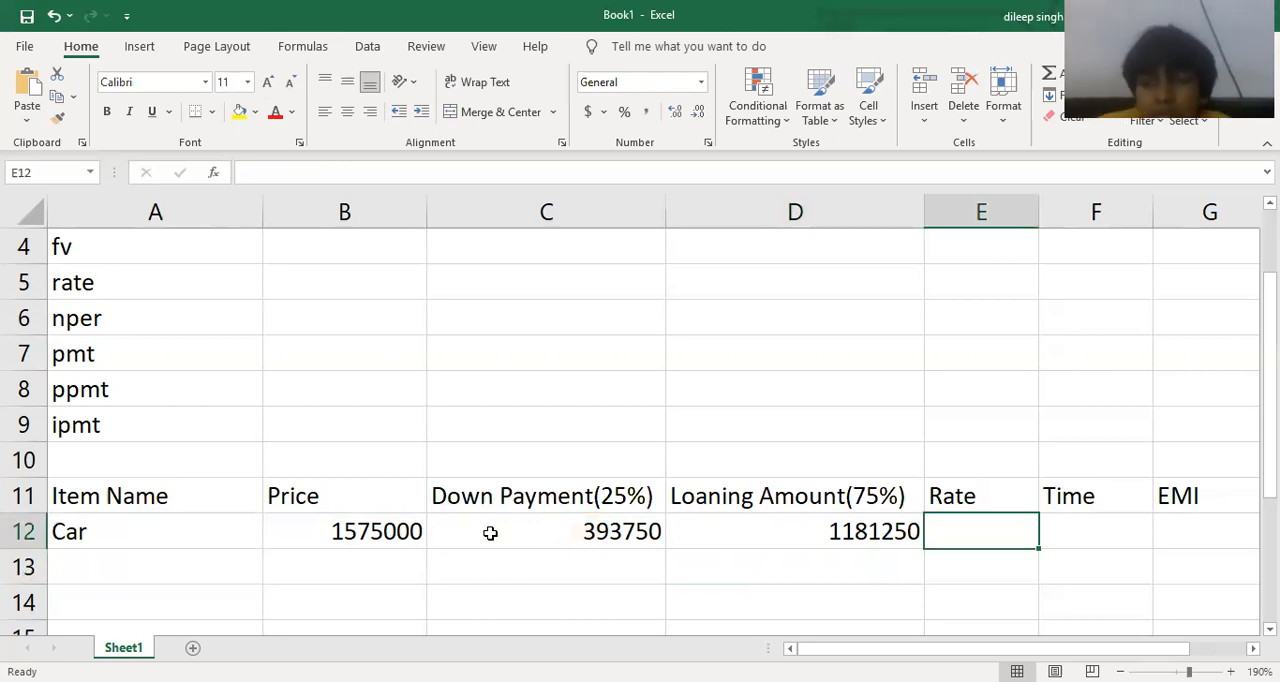
pyautogui.write('14.7')
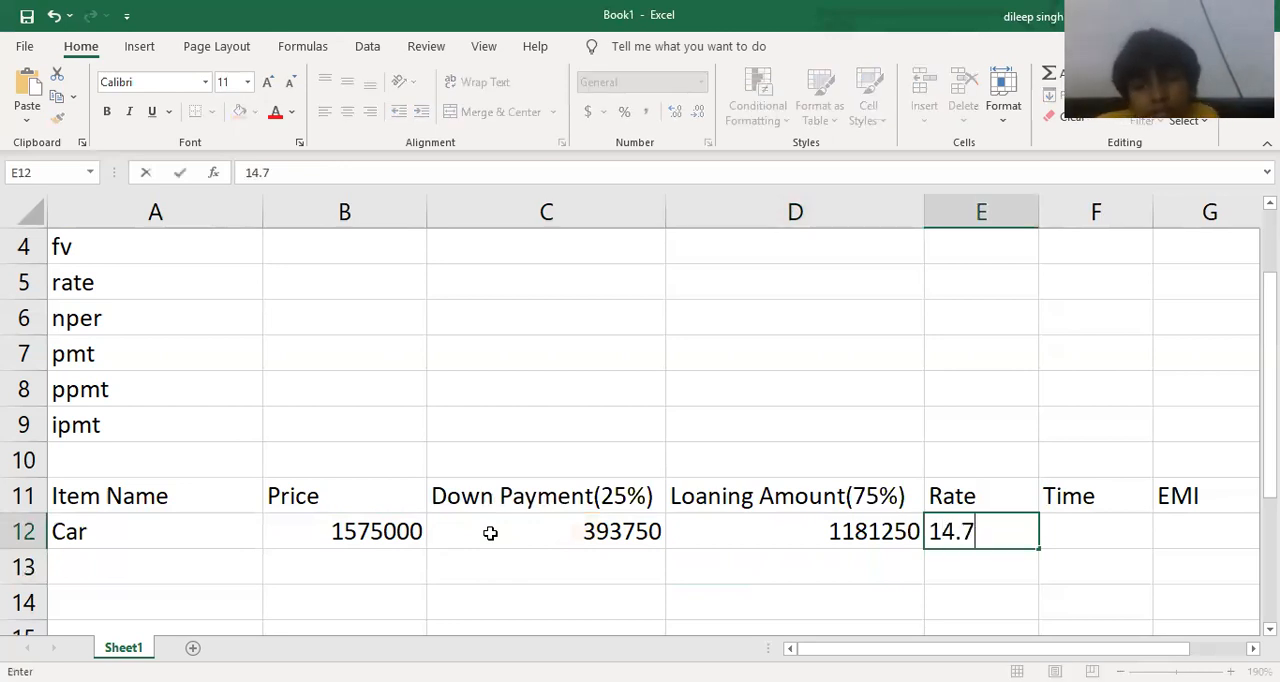
pyautogui.write('%')
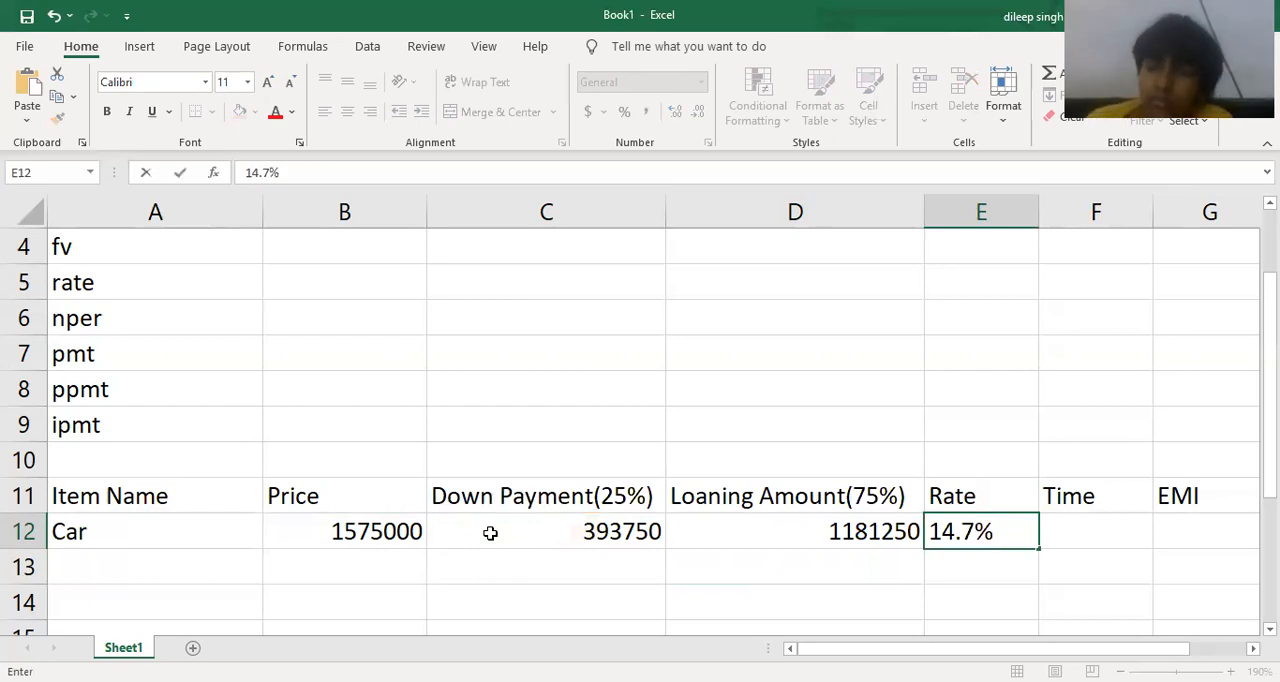
pyautogui.press('Tab')
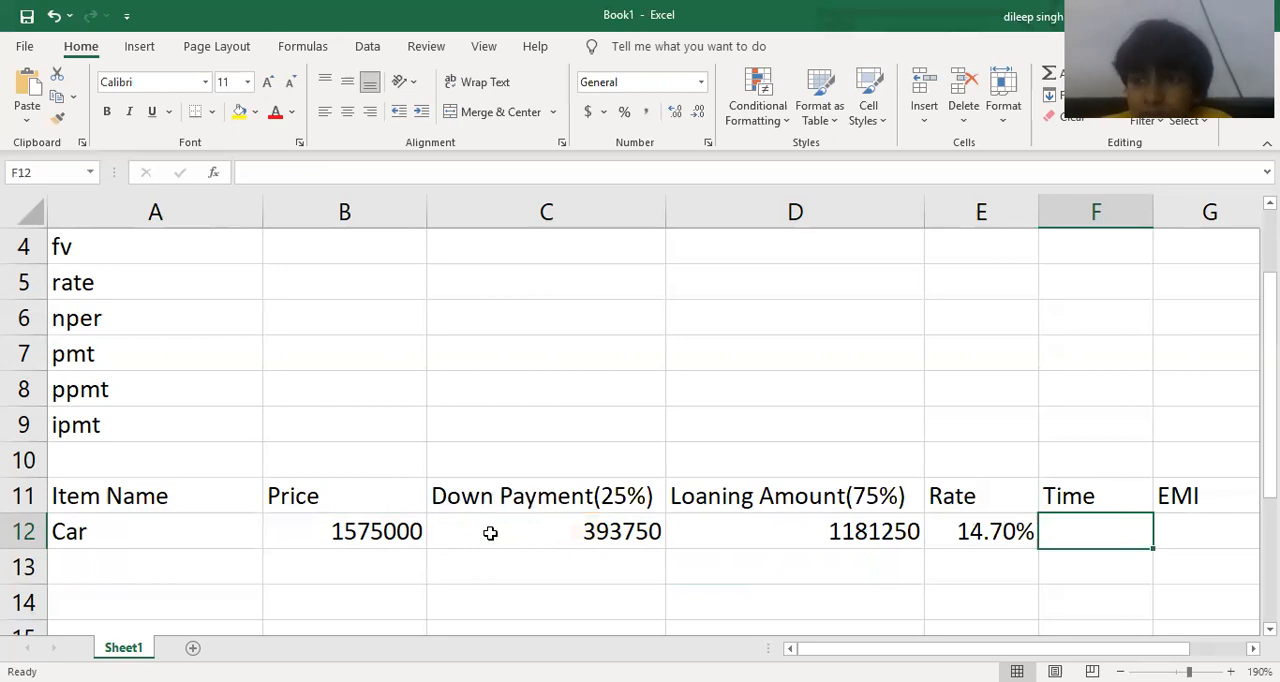
pyautogui.write('5')
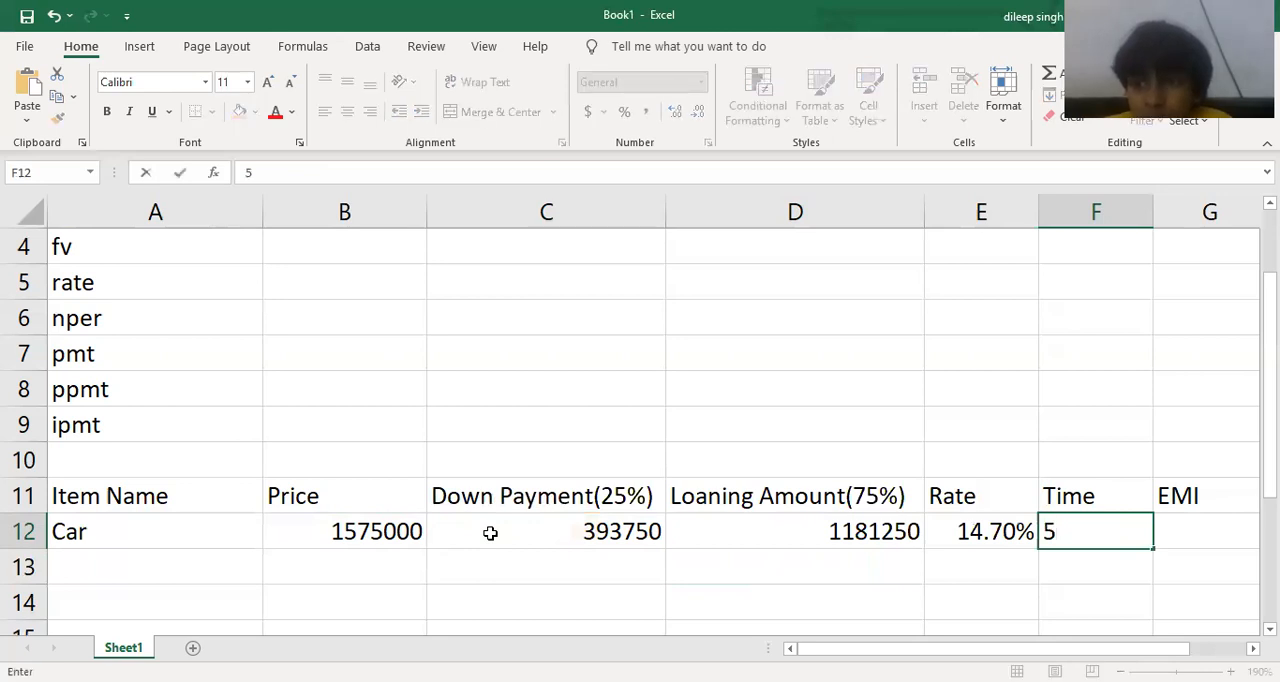
# Extend the header in cell F11 to "Time(yrs)".
pyautogui.click(1141, 497)
pyautogui.doubleClick(1141, 497)
pyautogui.write('(')
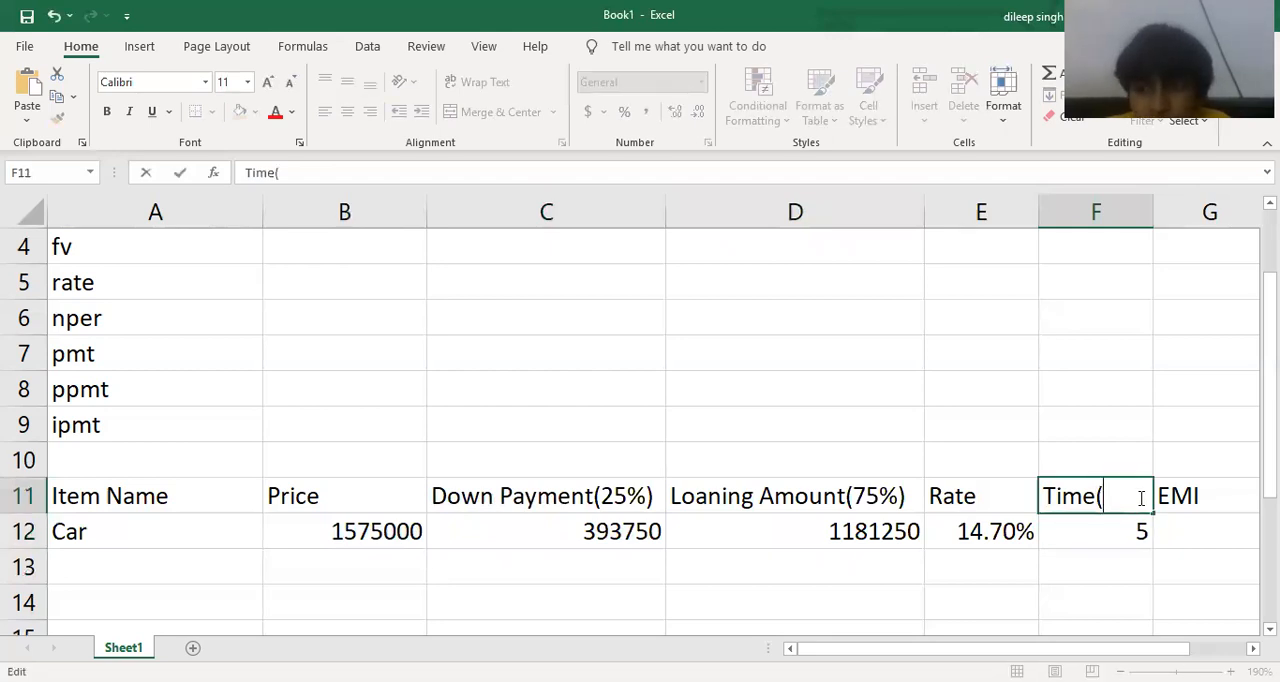
pyautogui.write('yrs)')
pyautogui.press('Tab')
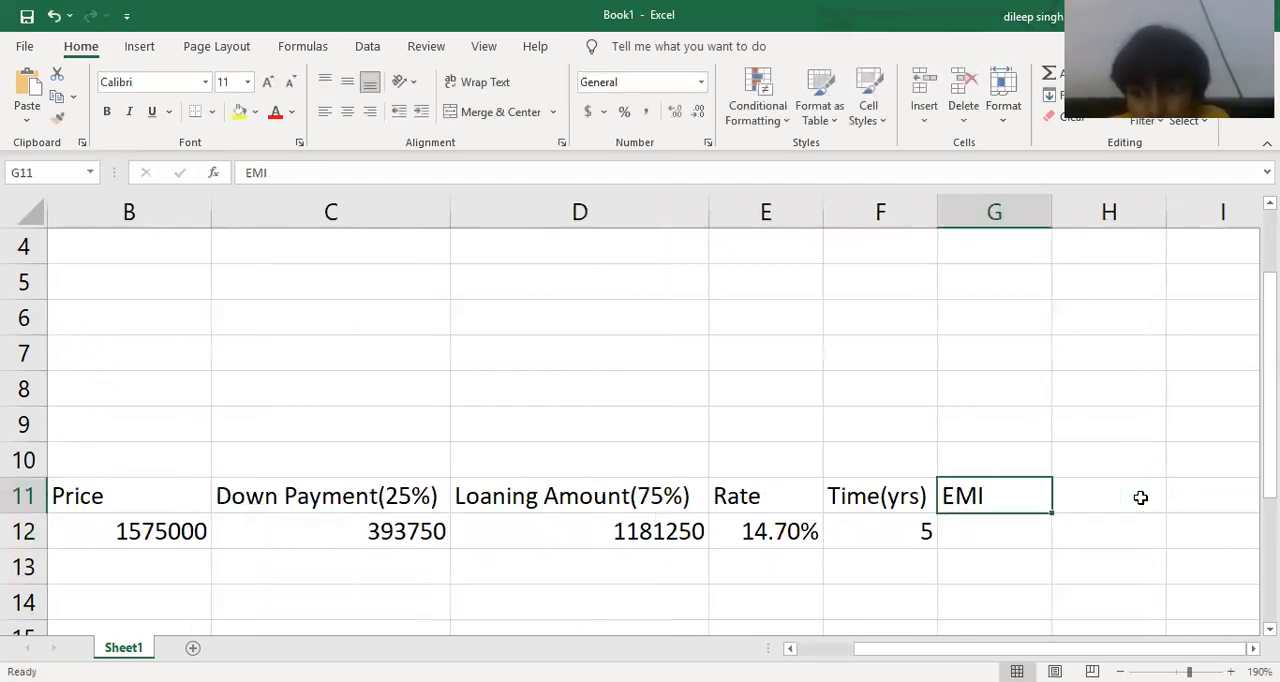
# Widen the EMI column G to more than one and a half times its width.
pyautogui.press('Down')
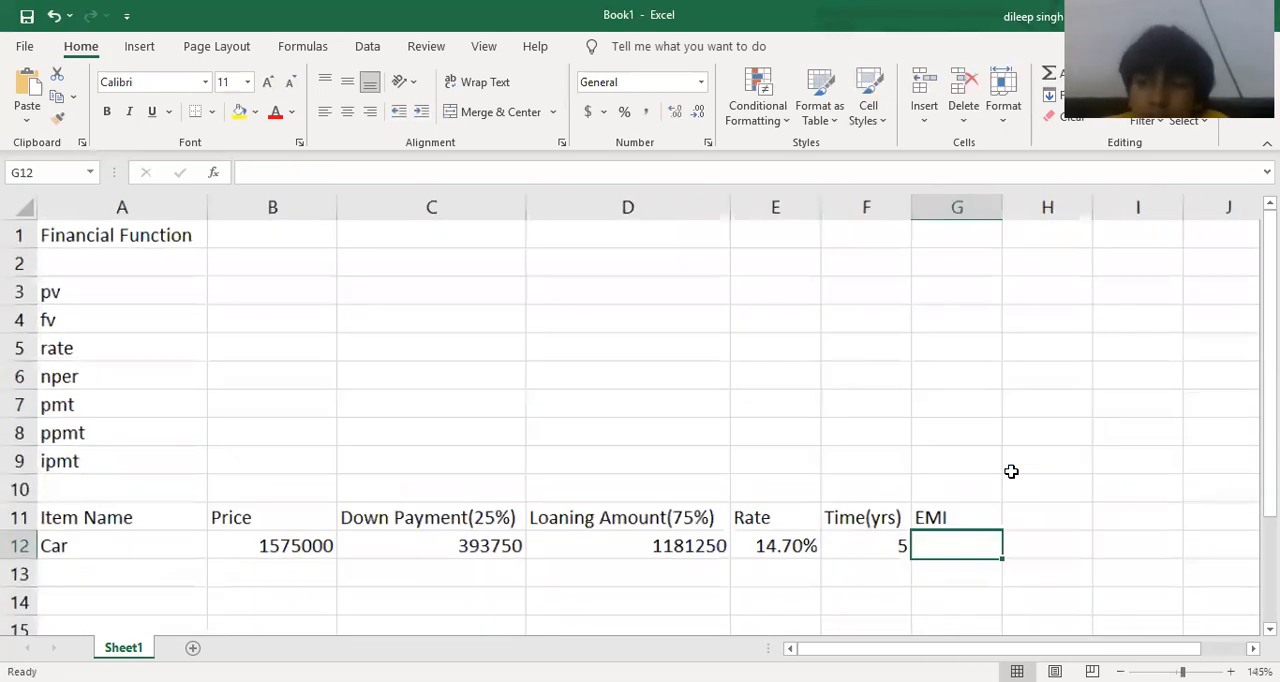
pyautogui.scroll(-4, 1011, 471)
pyautogui.scroll(1, 860, 508)
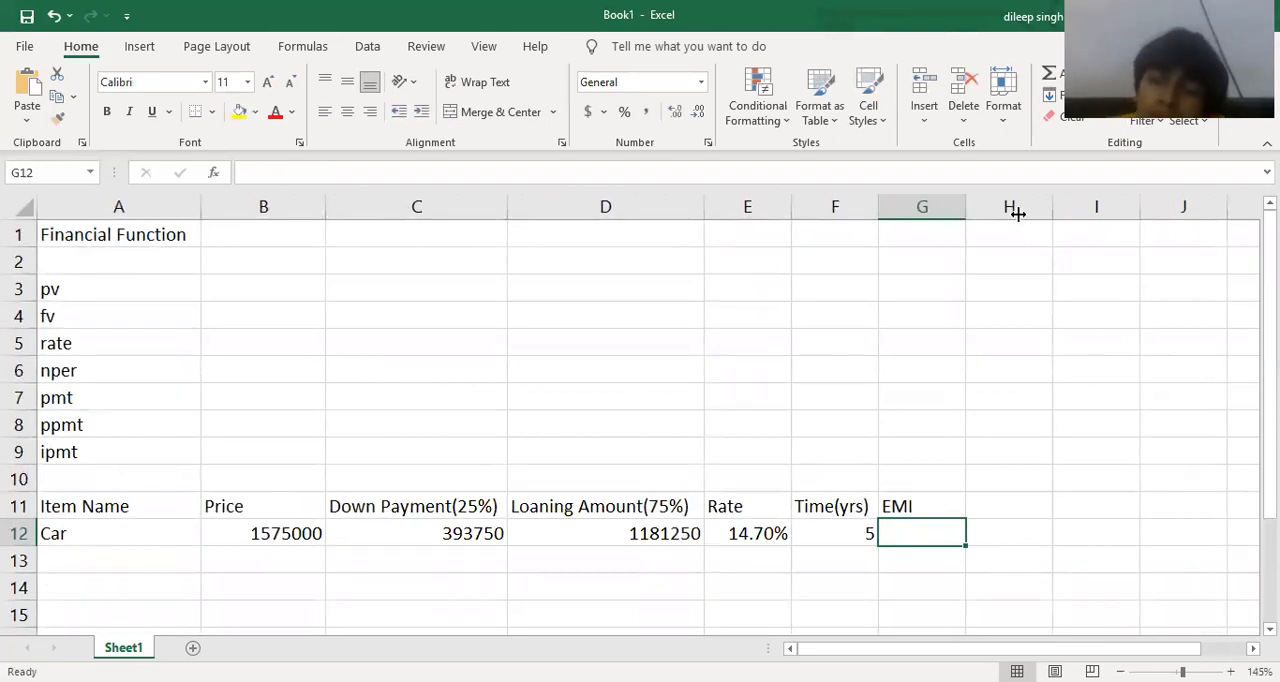
pyautogui.moveTo(1017, 213); pyautogui.dragTo(1018, 214)
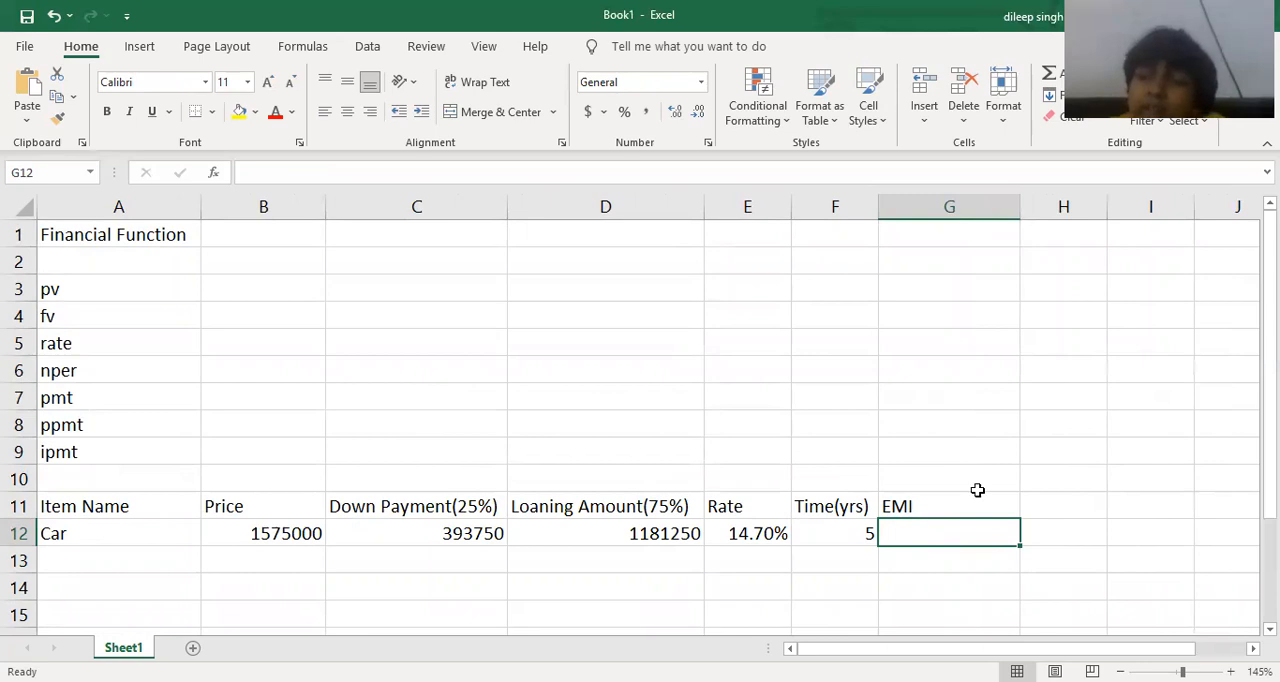
# Calculate the car's monthly EMI in cell G12 with the formula =pmt(E12/12,F12*12,-D12,1).
pyautogui.doubleClick(946, 534)
pyautogui.write('=')
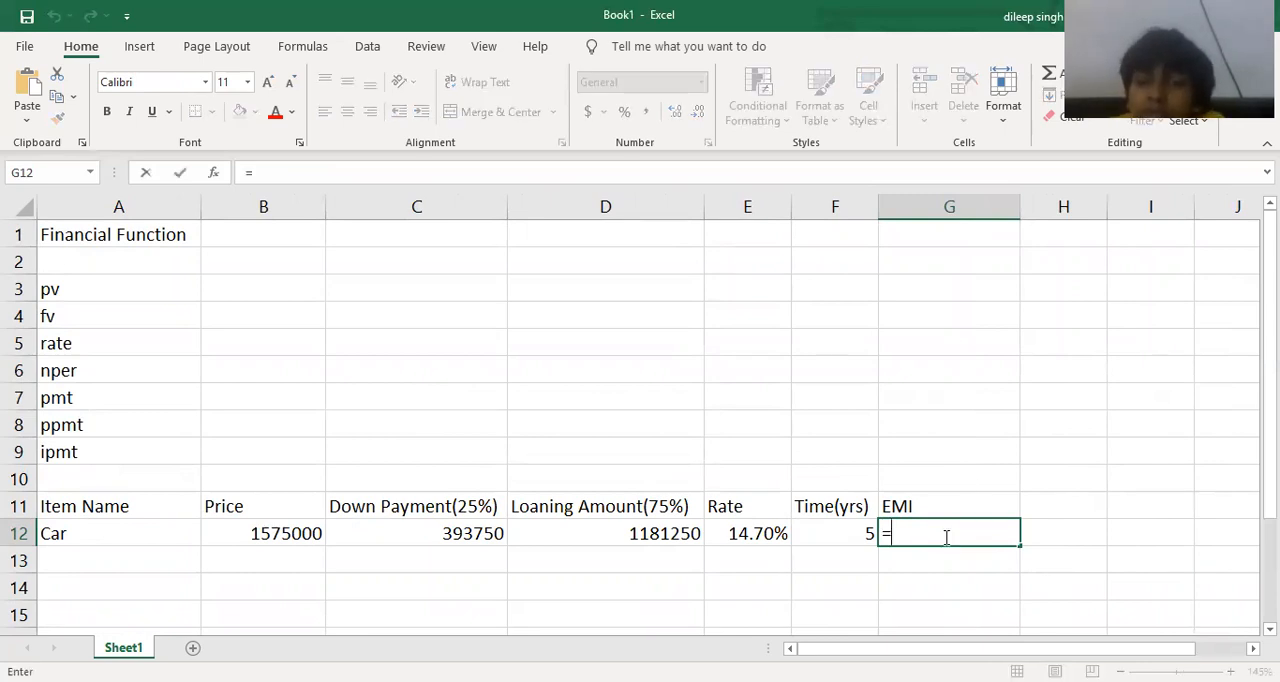
pyautogui.write('pmt')
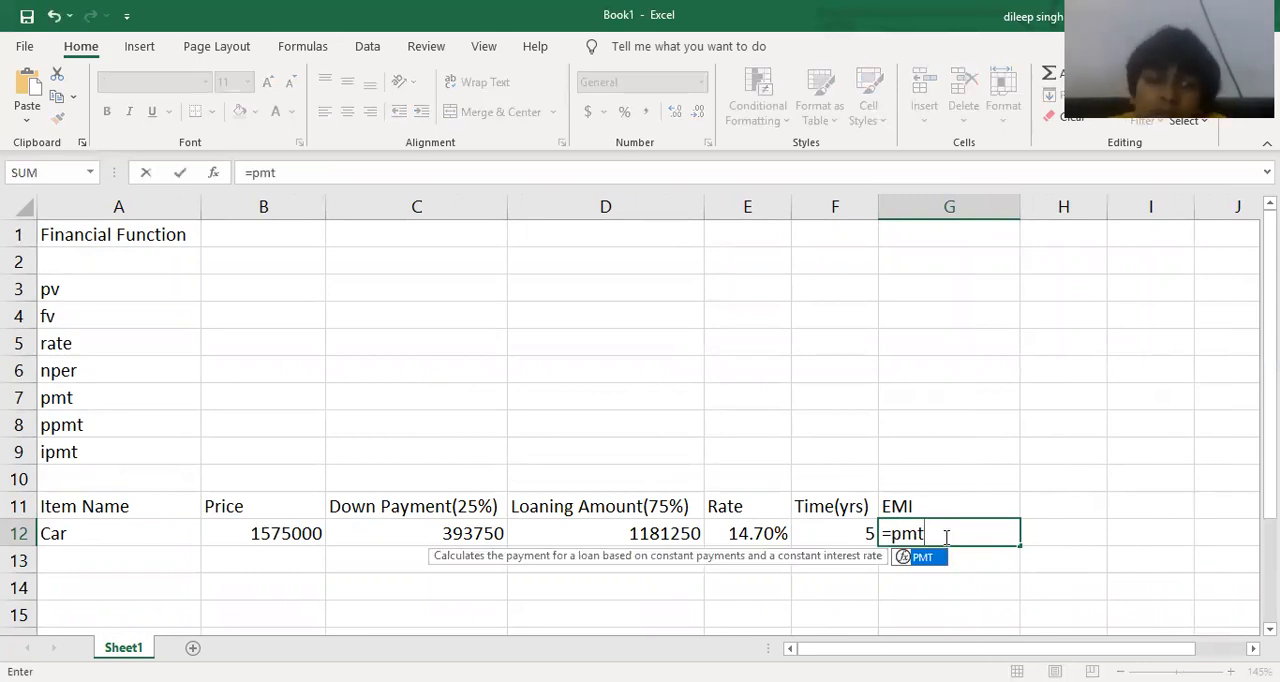
pyautogui.write('(')
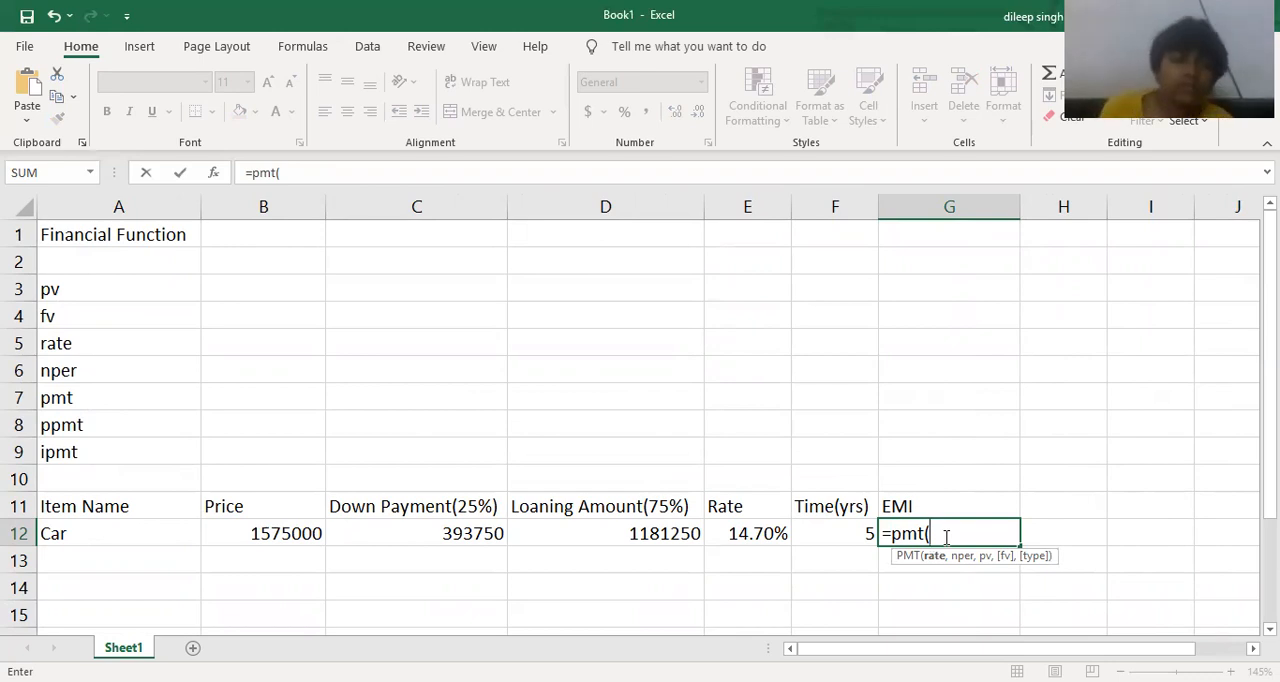
pyautogui.click(746, 534)
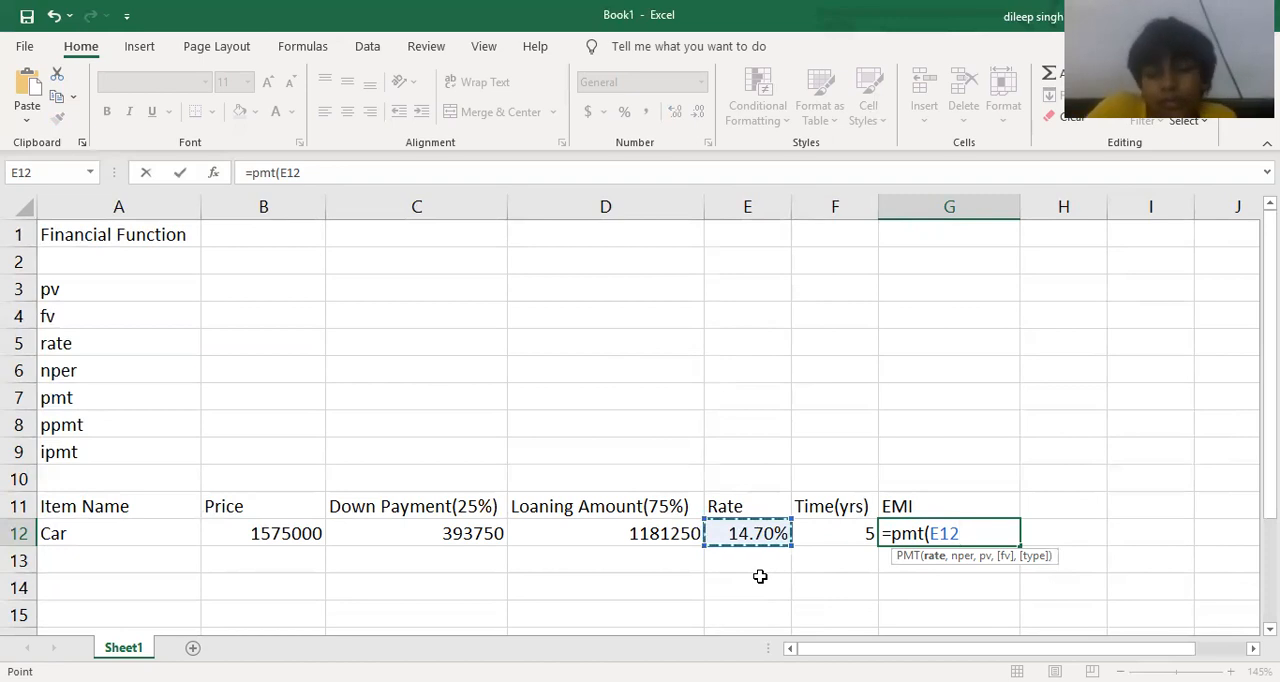
pyautogui.write('/')
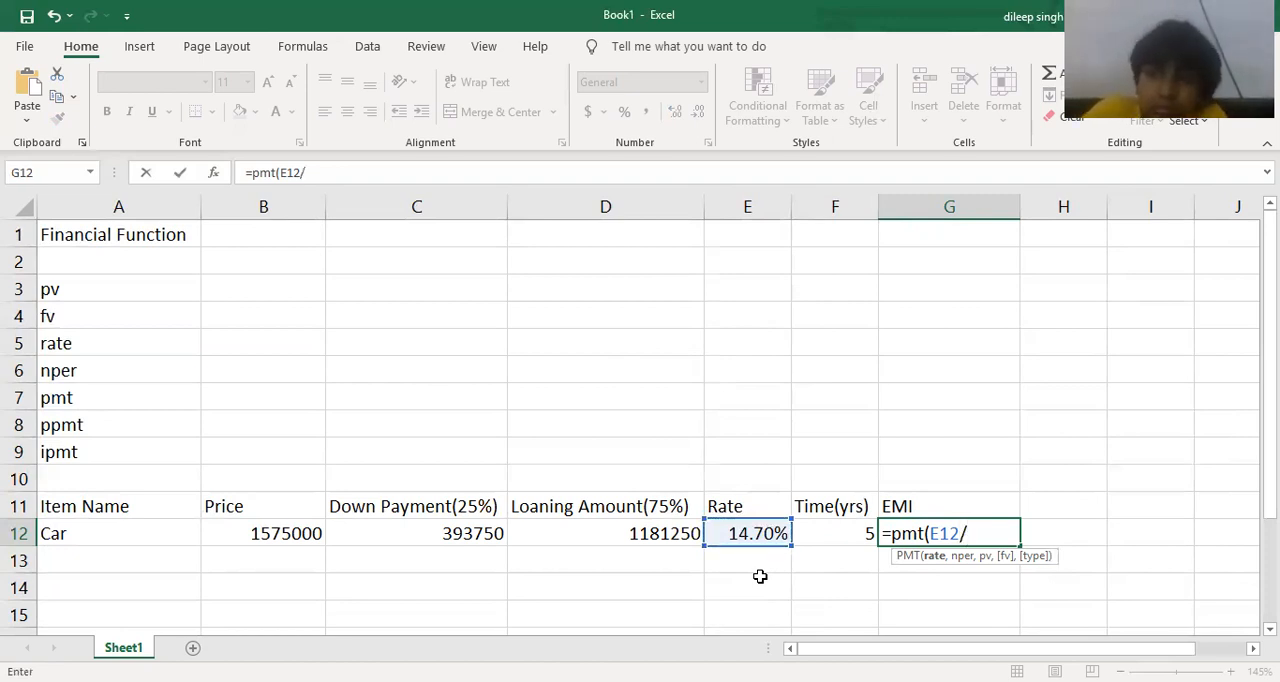
pyautogui.write('12')
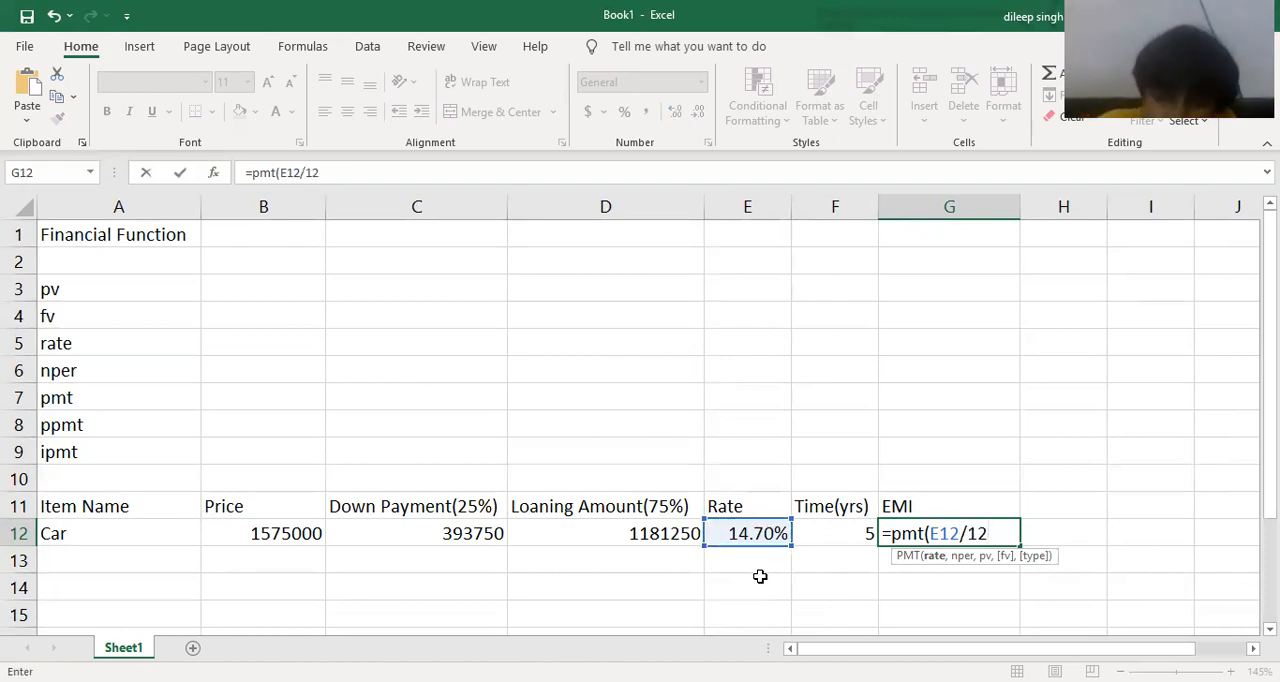
pyautogui.write(',')
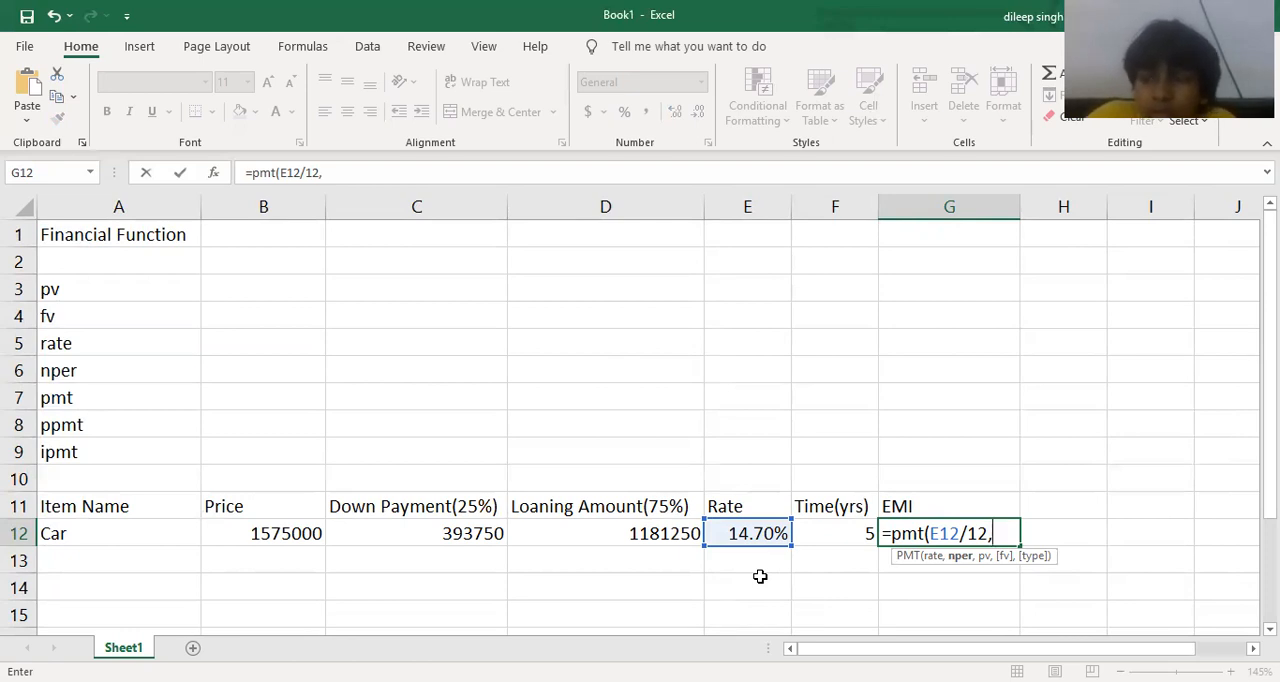
pyautogui.click(826, 530)
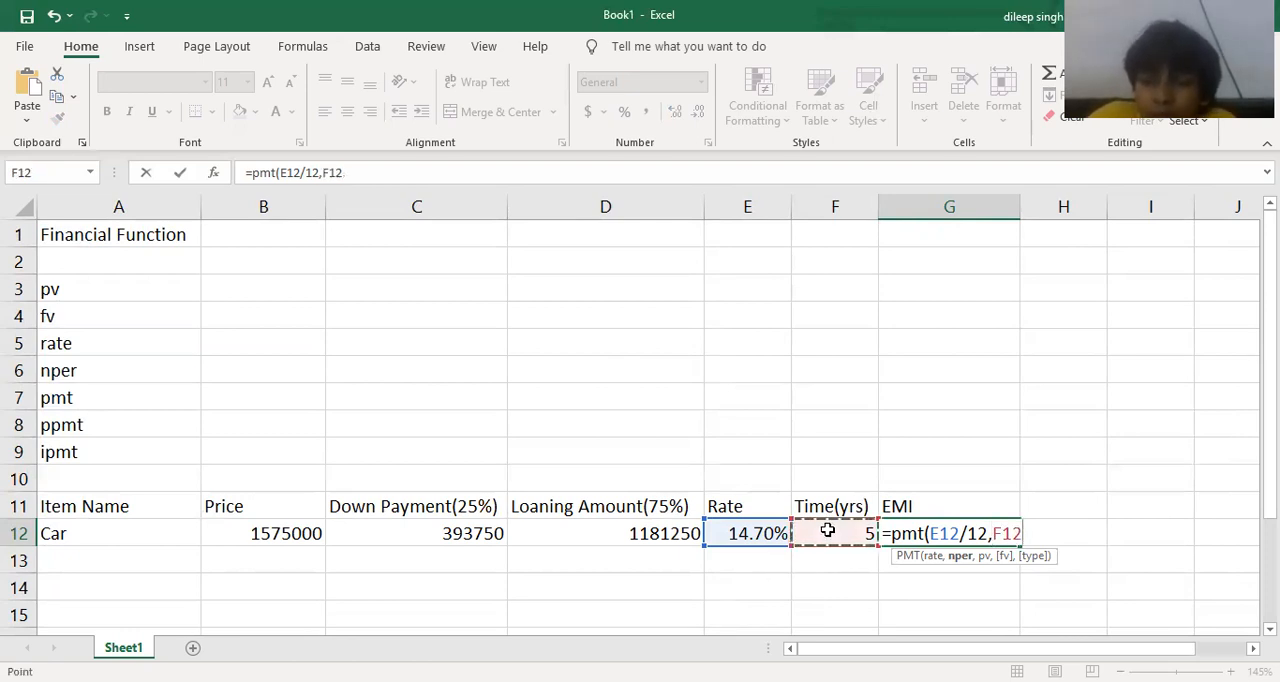
pyautogui.write('*12')
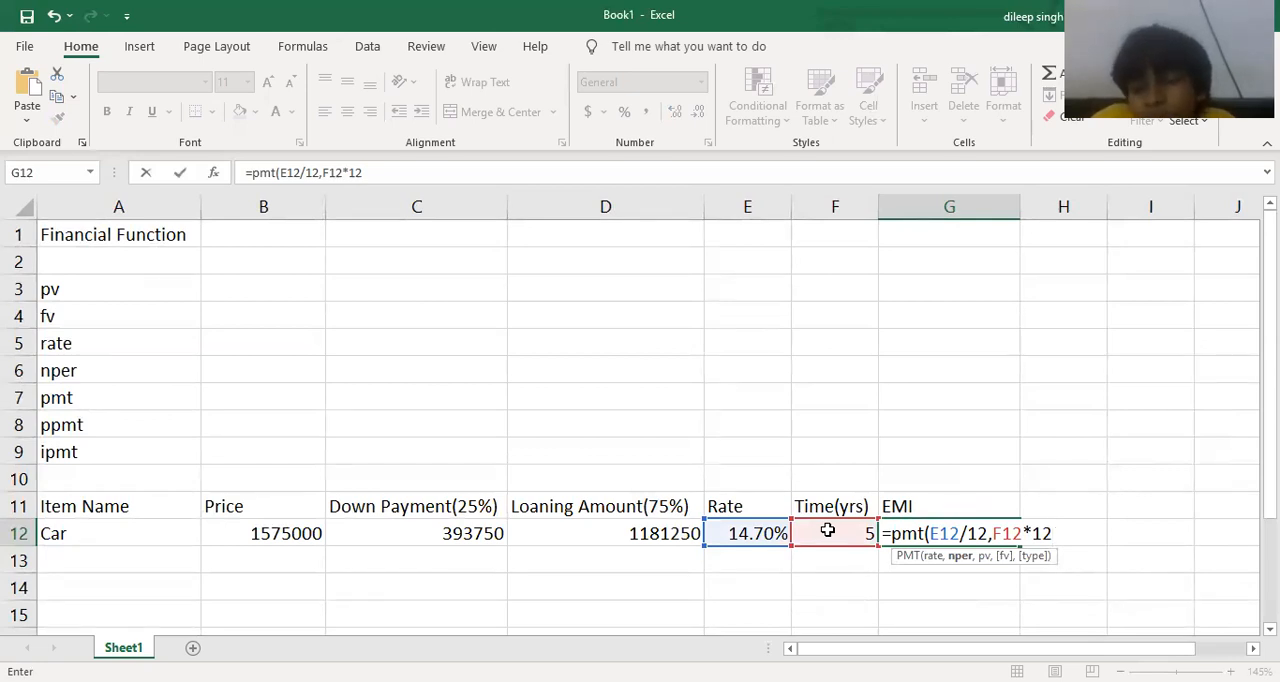
pyautogui.write(',')
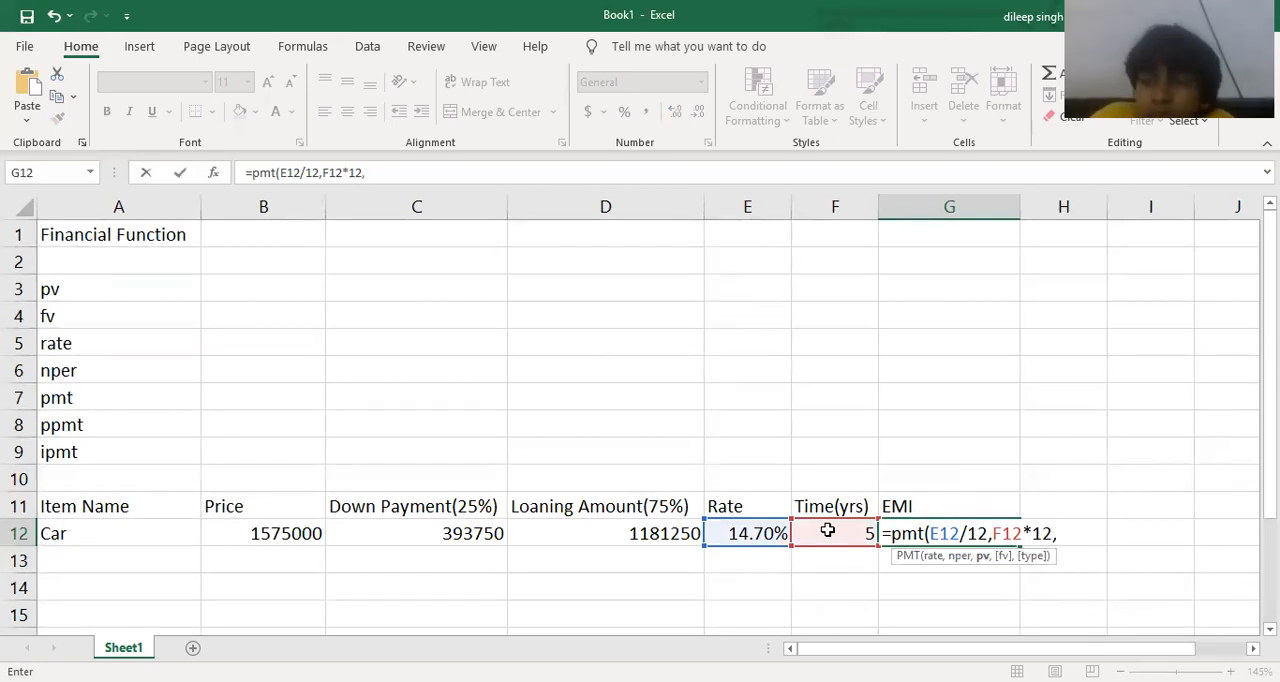
pyautogui.write('-')
pyautogui.click(628, 534)
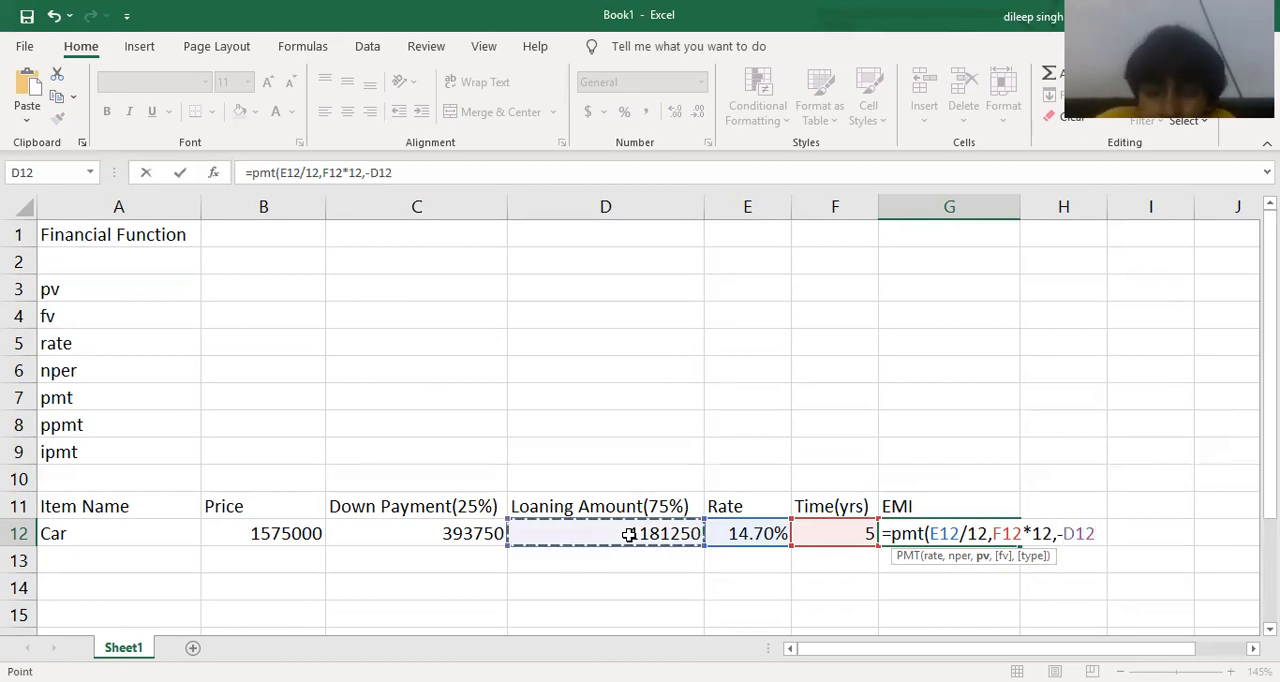
pyautogui.write(',')
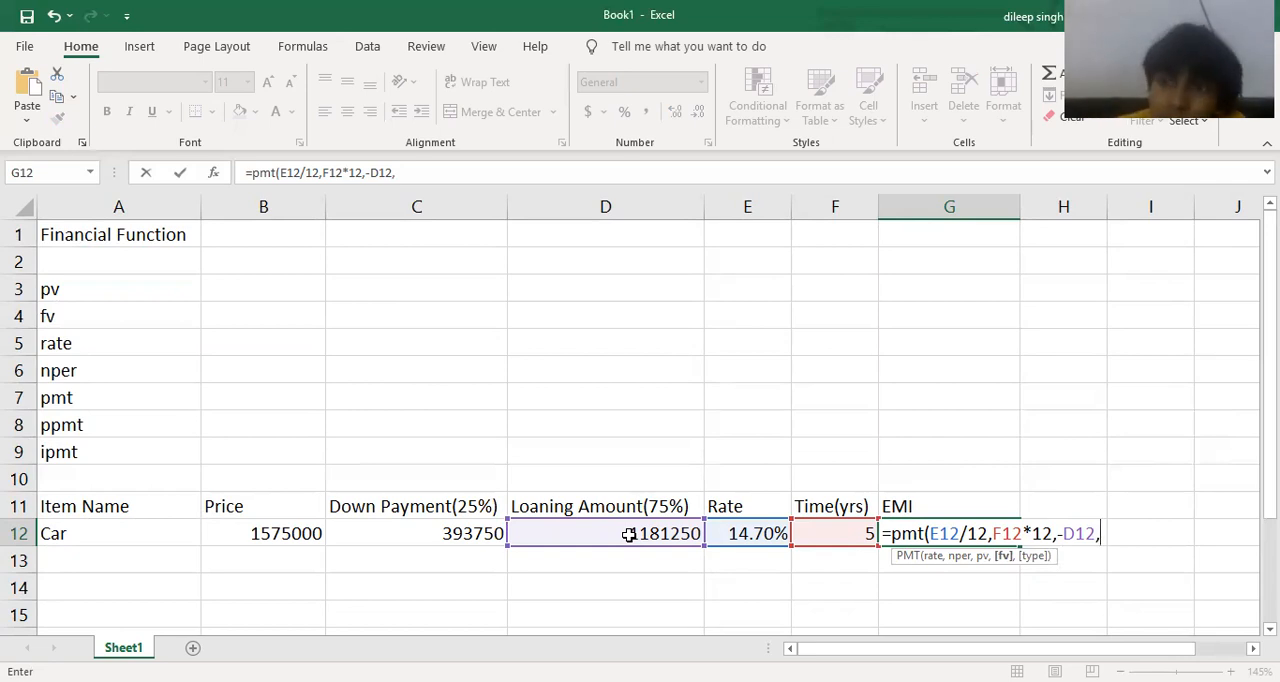
pyautogui.write('0')
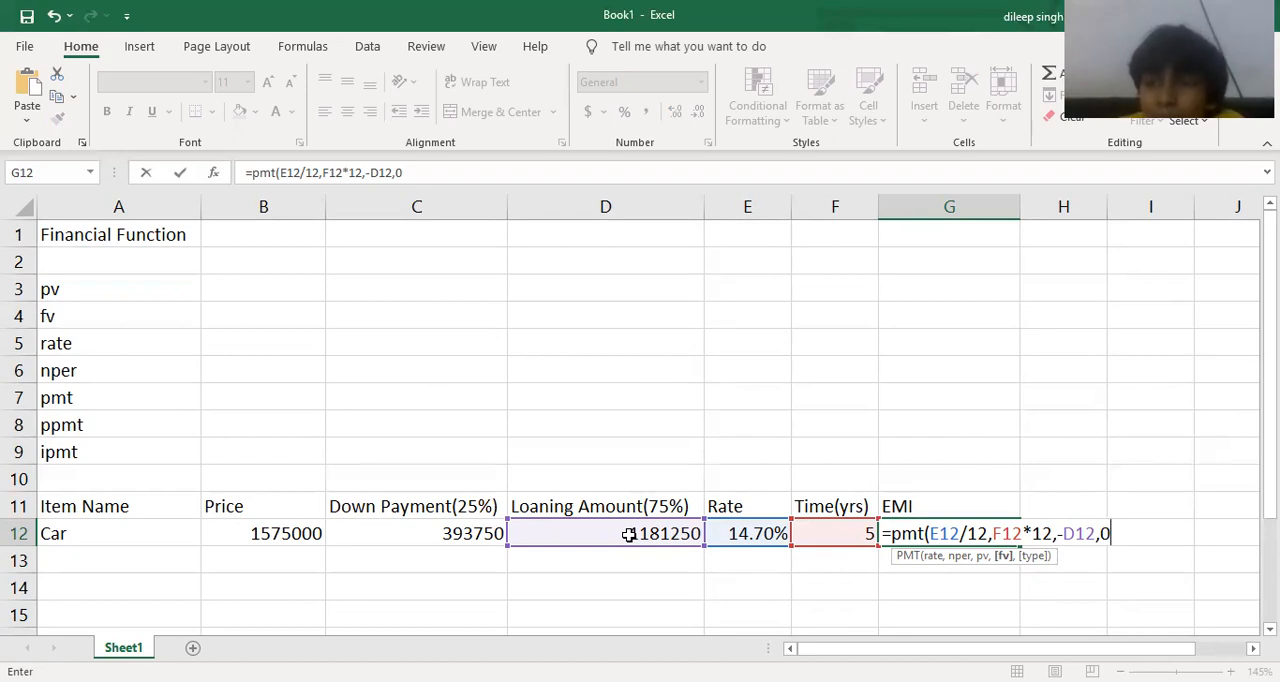
pyautogui.press('BackSpace')
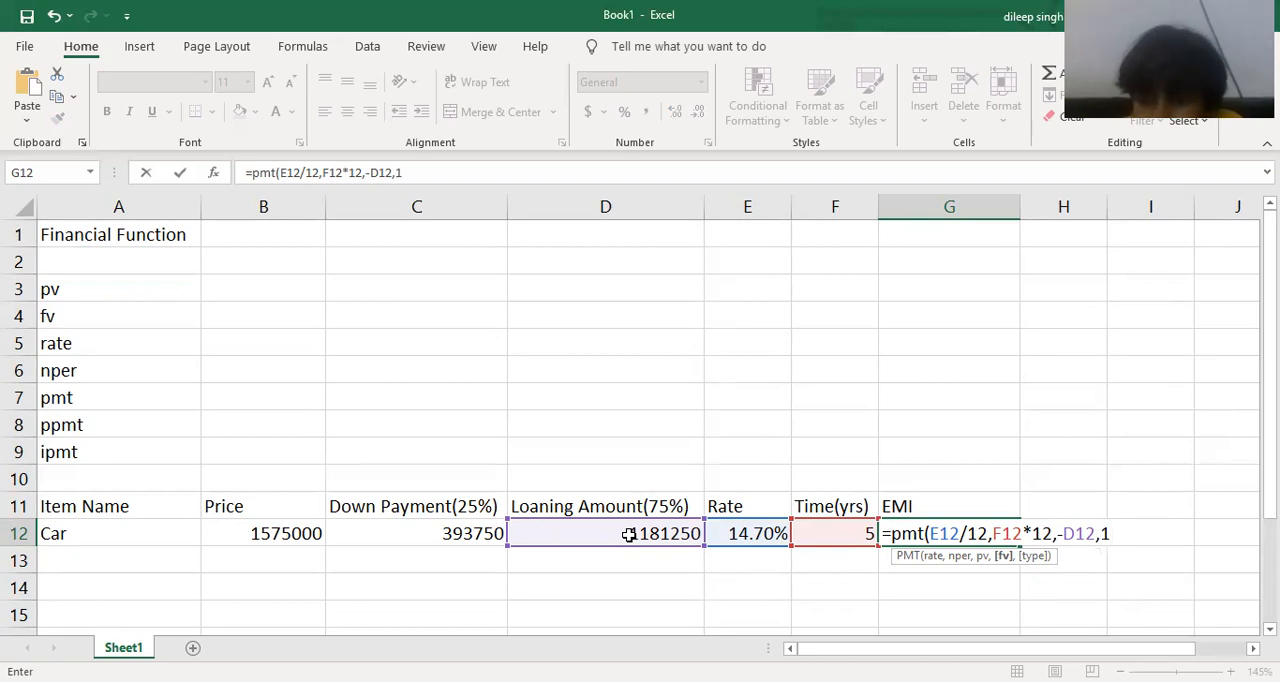
pyautogui.write('1)')
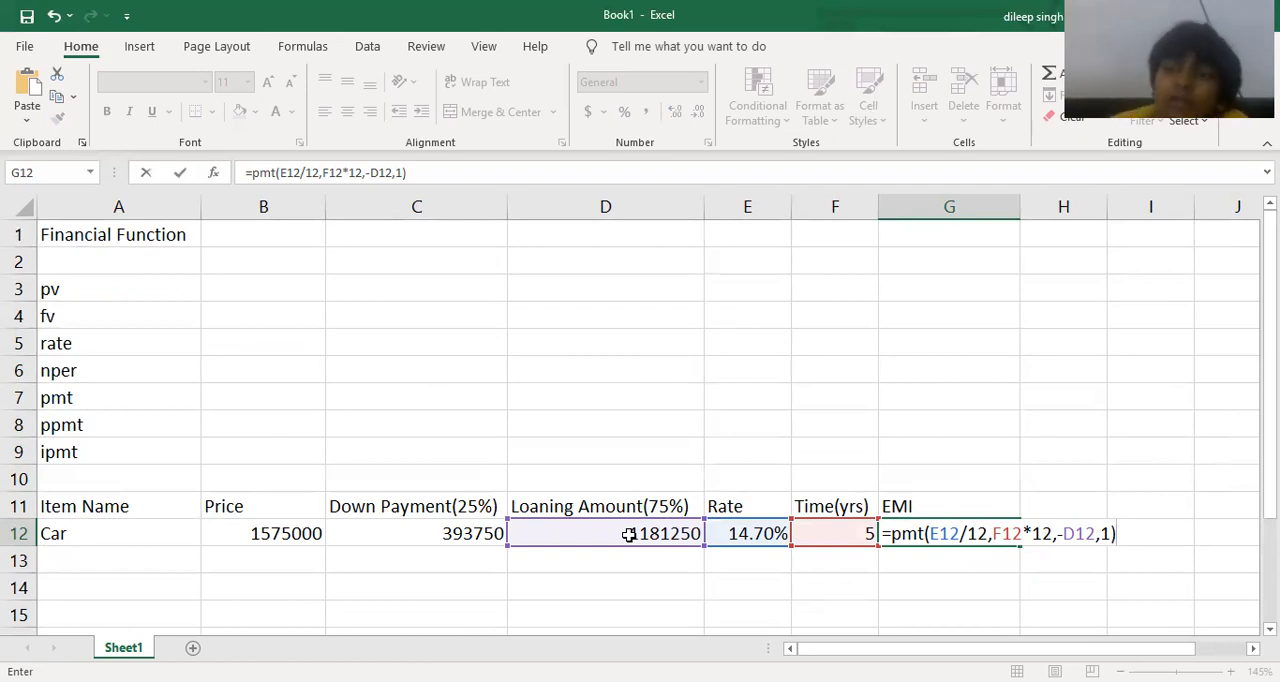
pyautogui.press('Return')
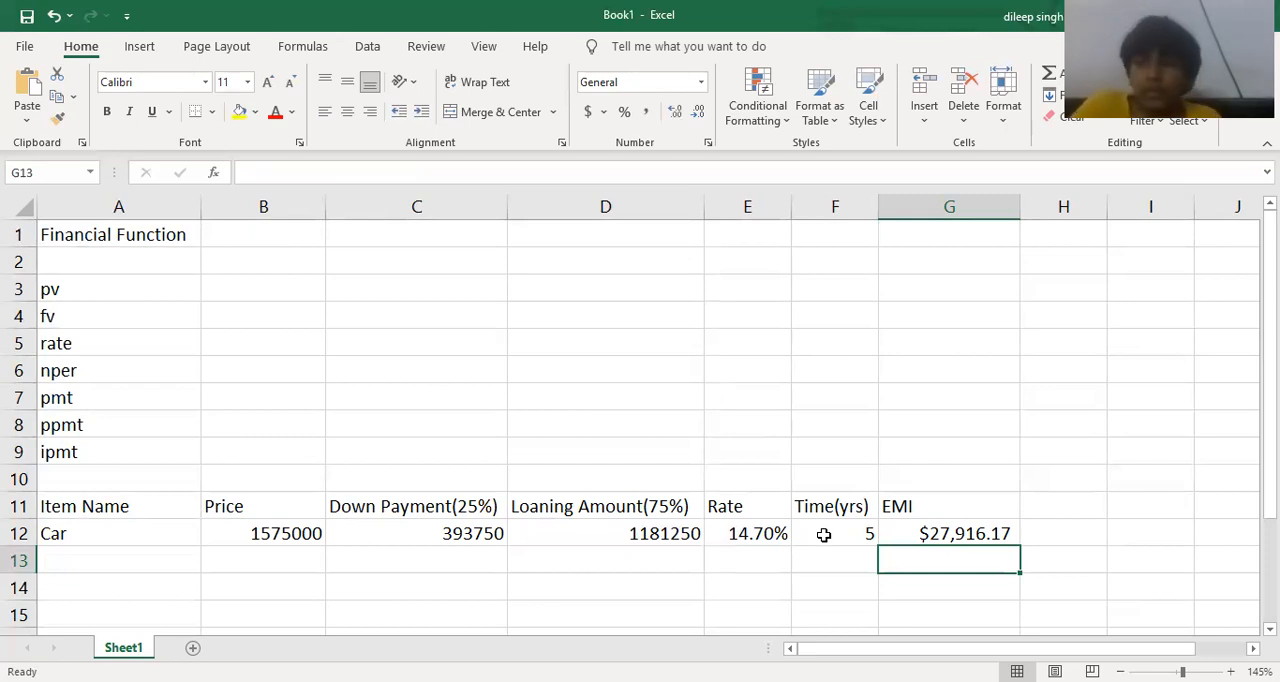
# Label the EMI periods beside the table with "monthly" in cell H12 and "half yearly" in cell H13.
pyautogui.click(1080, 530)
pyautogui.write('monthly')
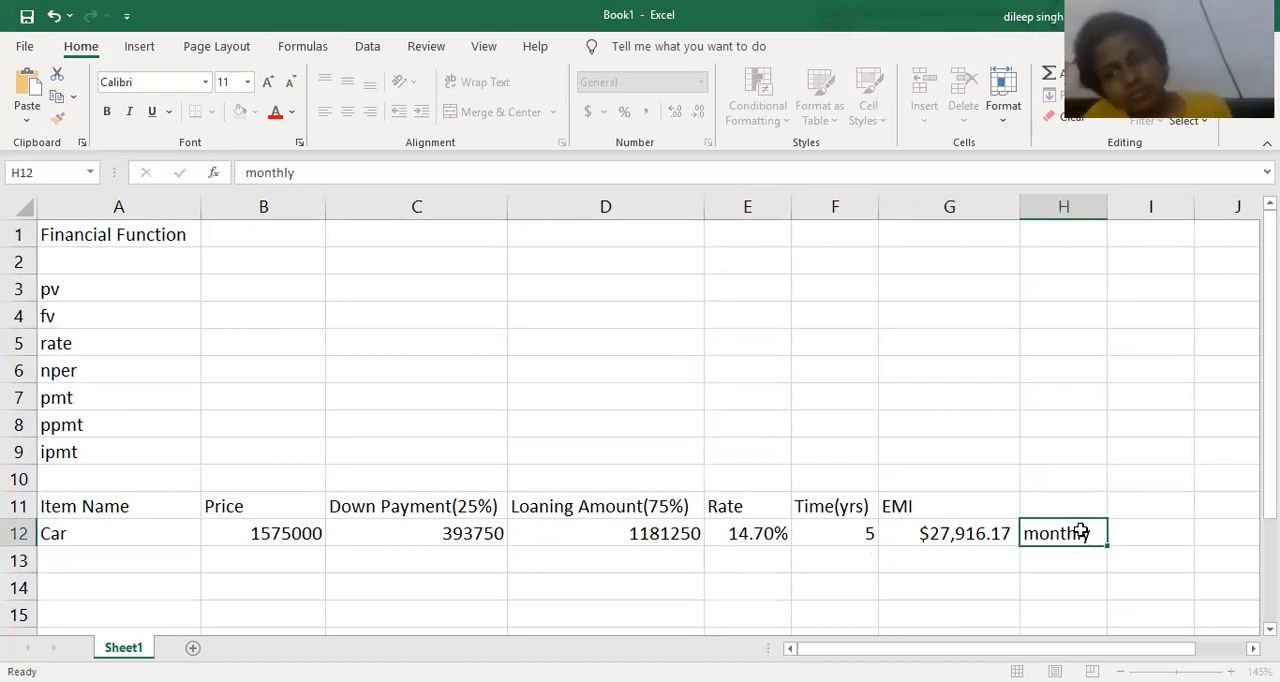
pyautogui.press('Return')
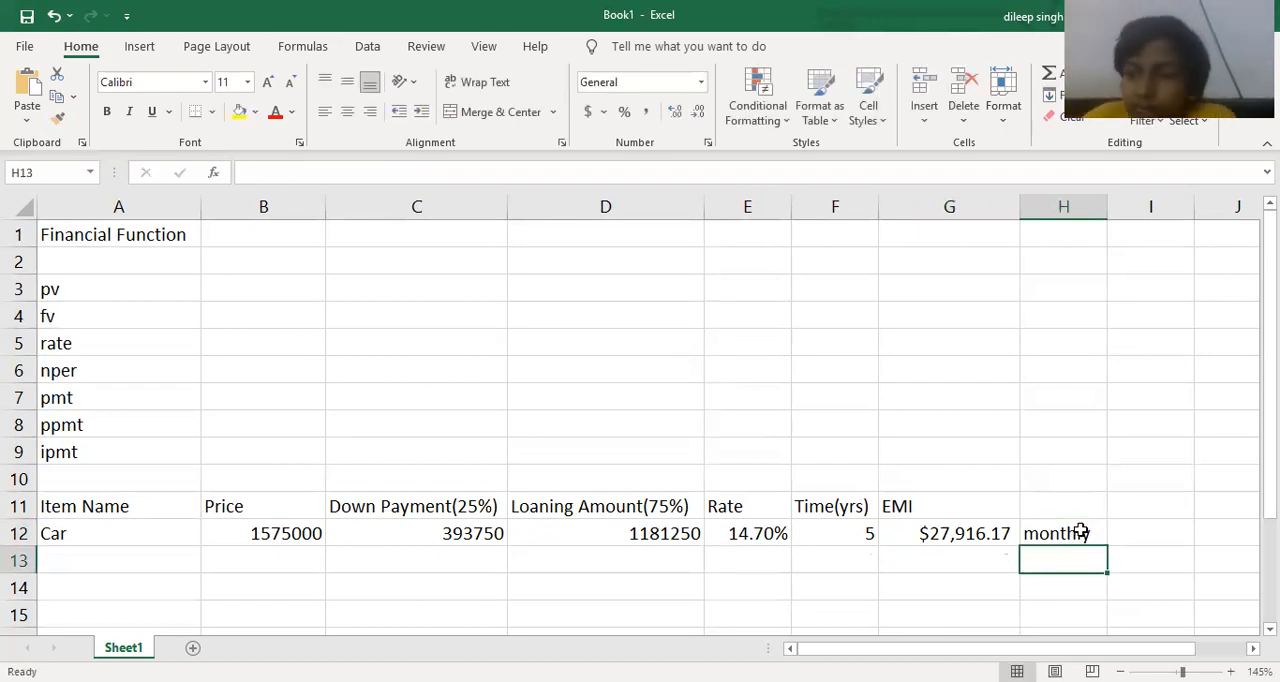
pyautogui.write('ha')
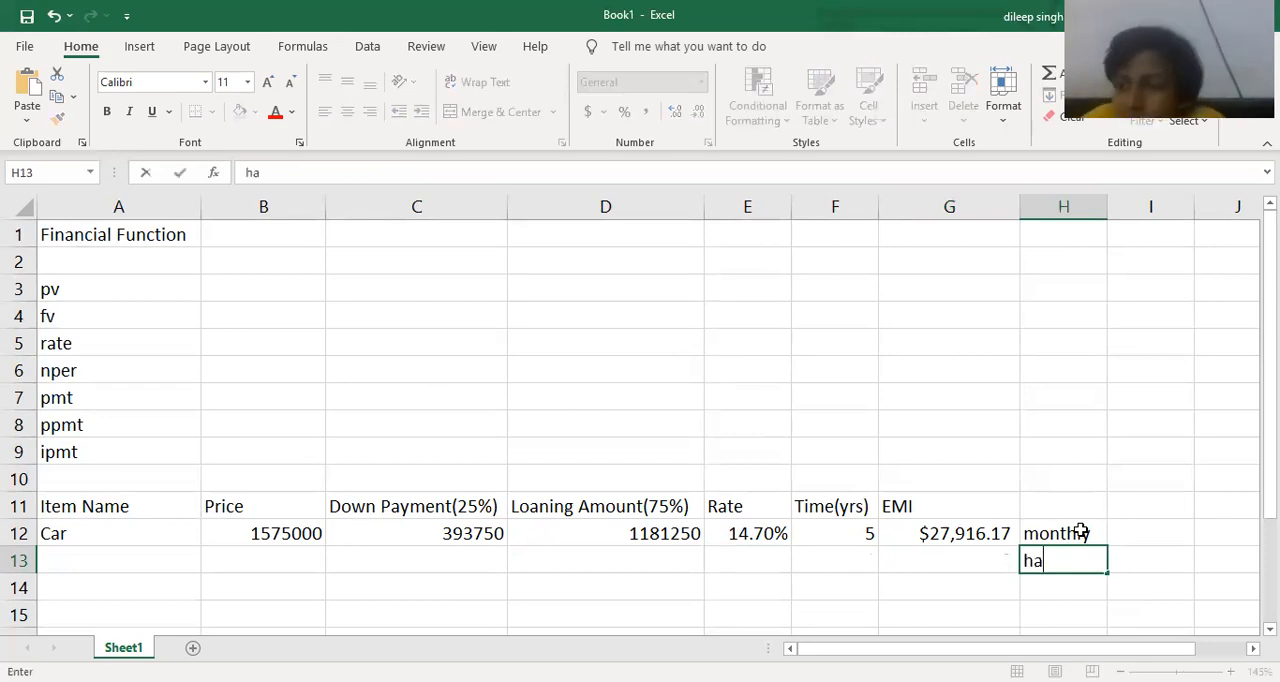
pyautogui.write('lf y')
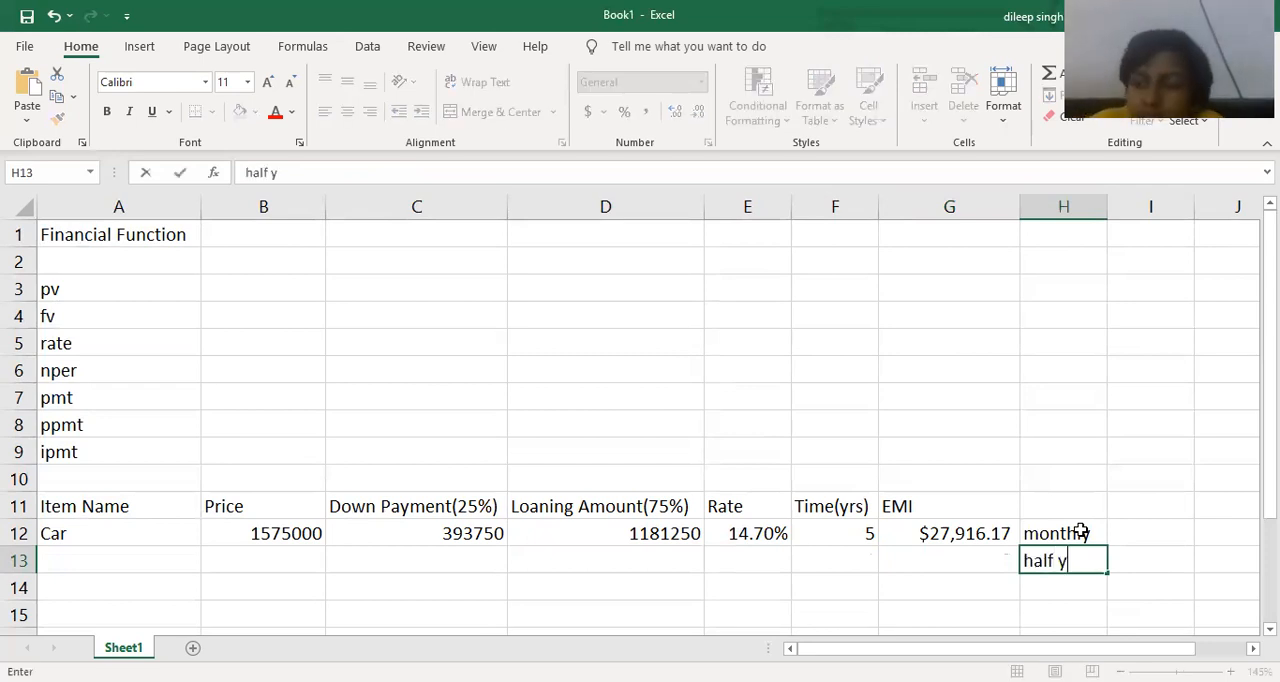
pyautogui.write('early')
pyautogui.press('Return')
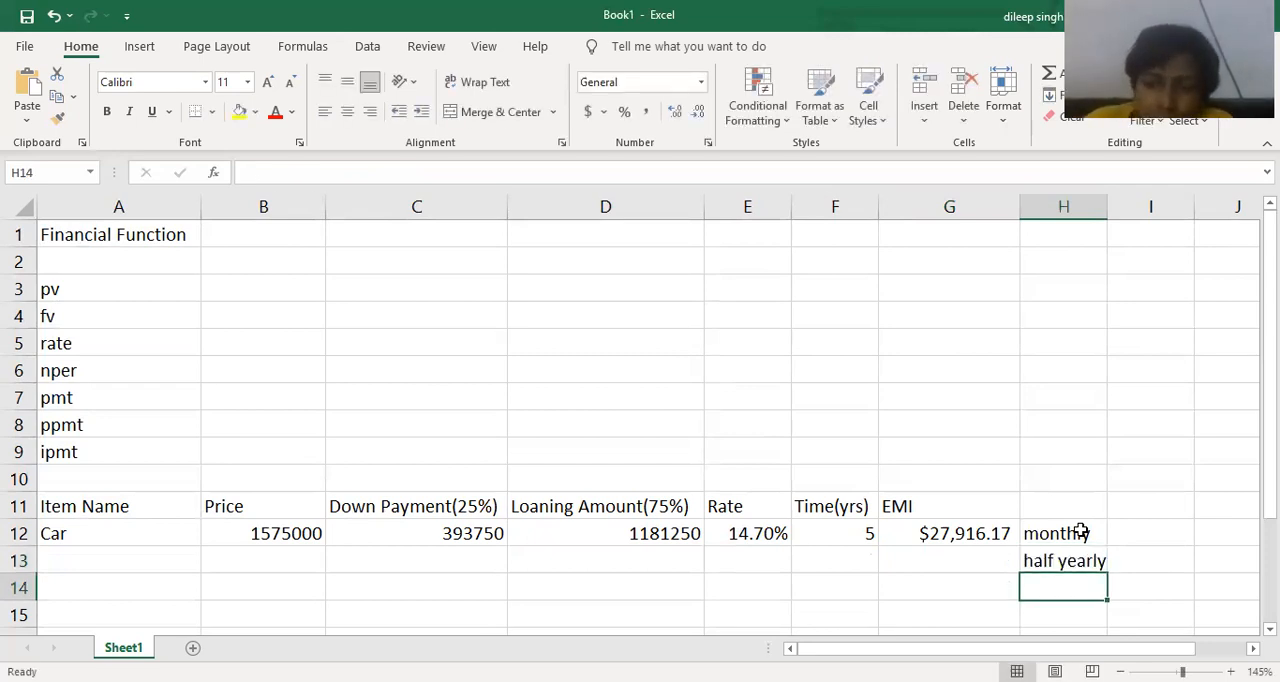
# Calculate the car's half-yearly EMI in cell G13 with the formula =pmt(E12/2,F12*2,-D12,0).
pyautogui.doubleClick(949, 559)
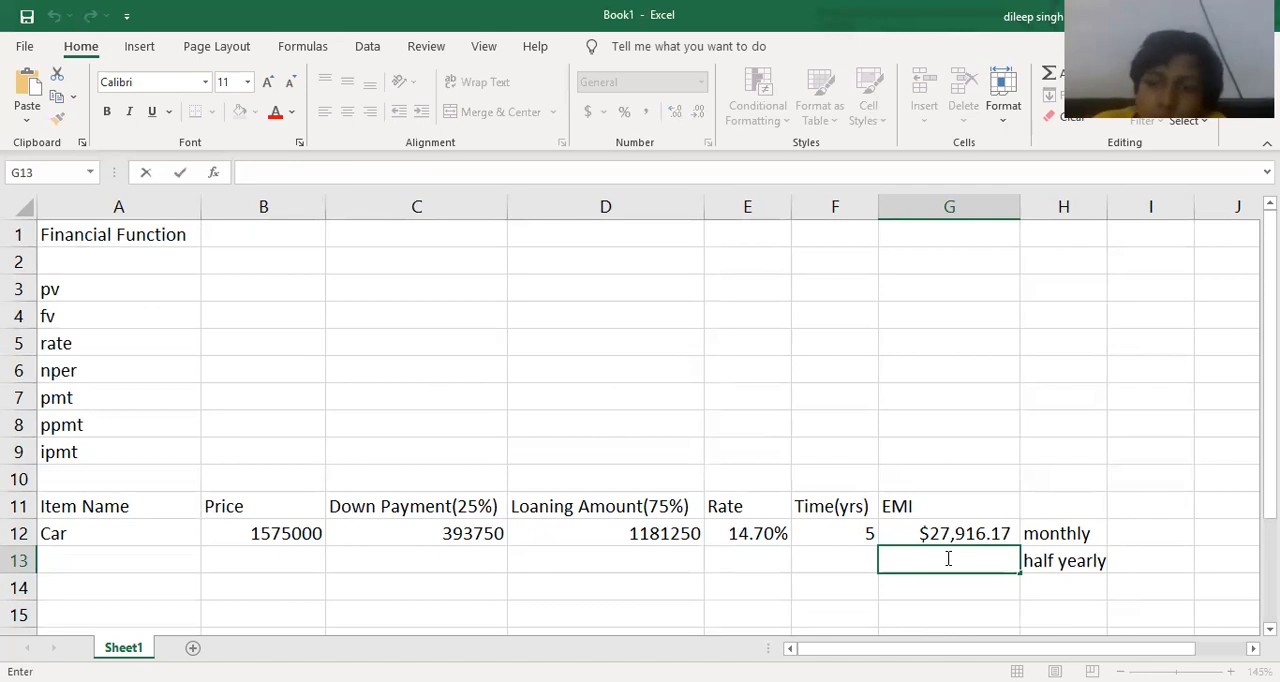
pyautogui.write('=')
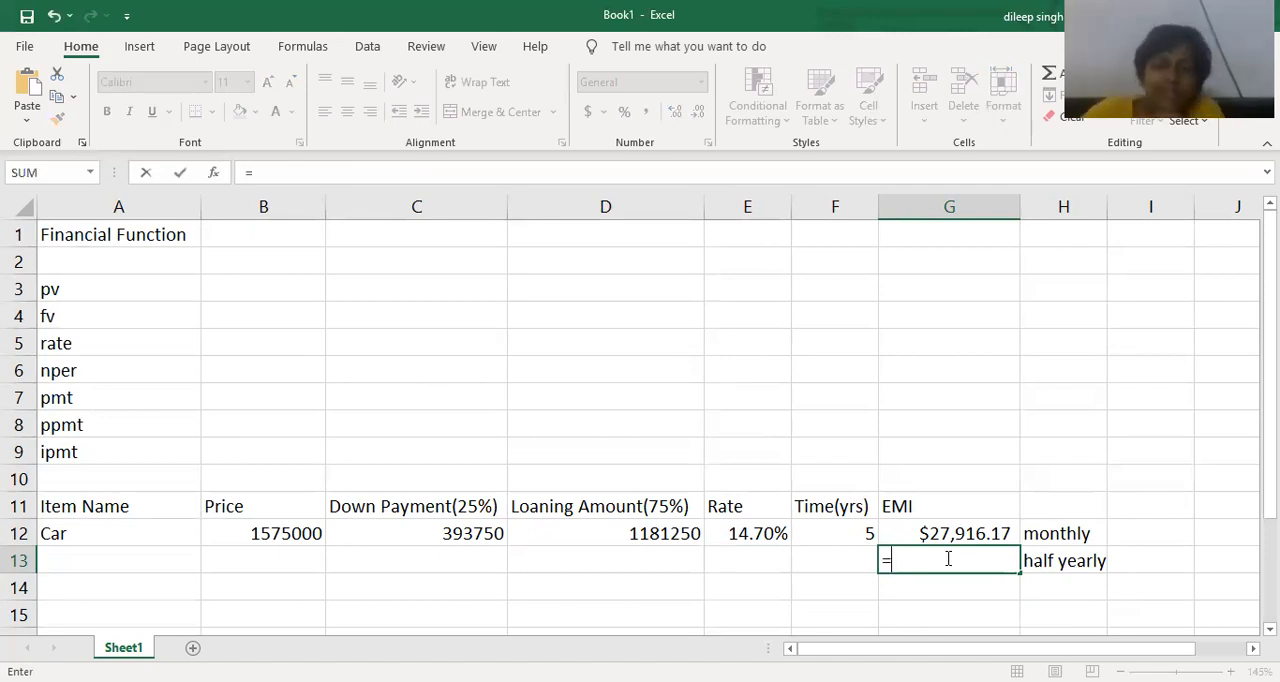
pyautogui.write('pmt(')
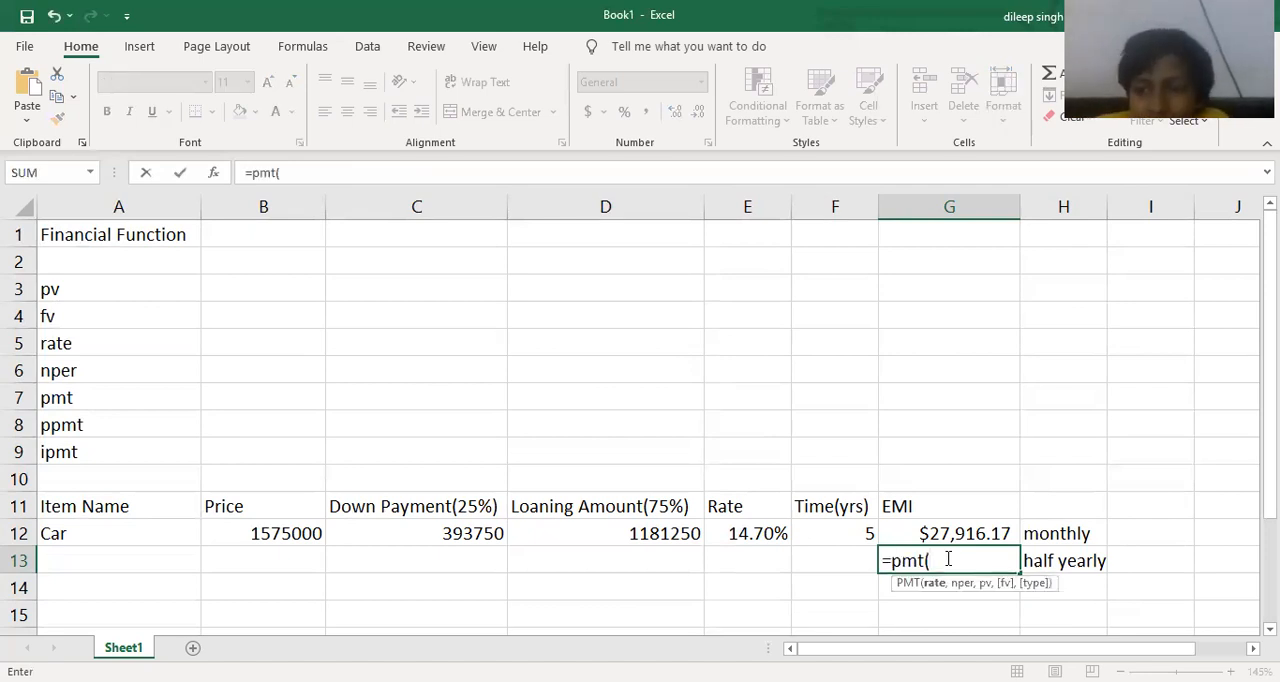
pyautogui.click(754, 533)
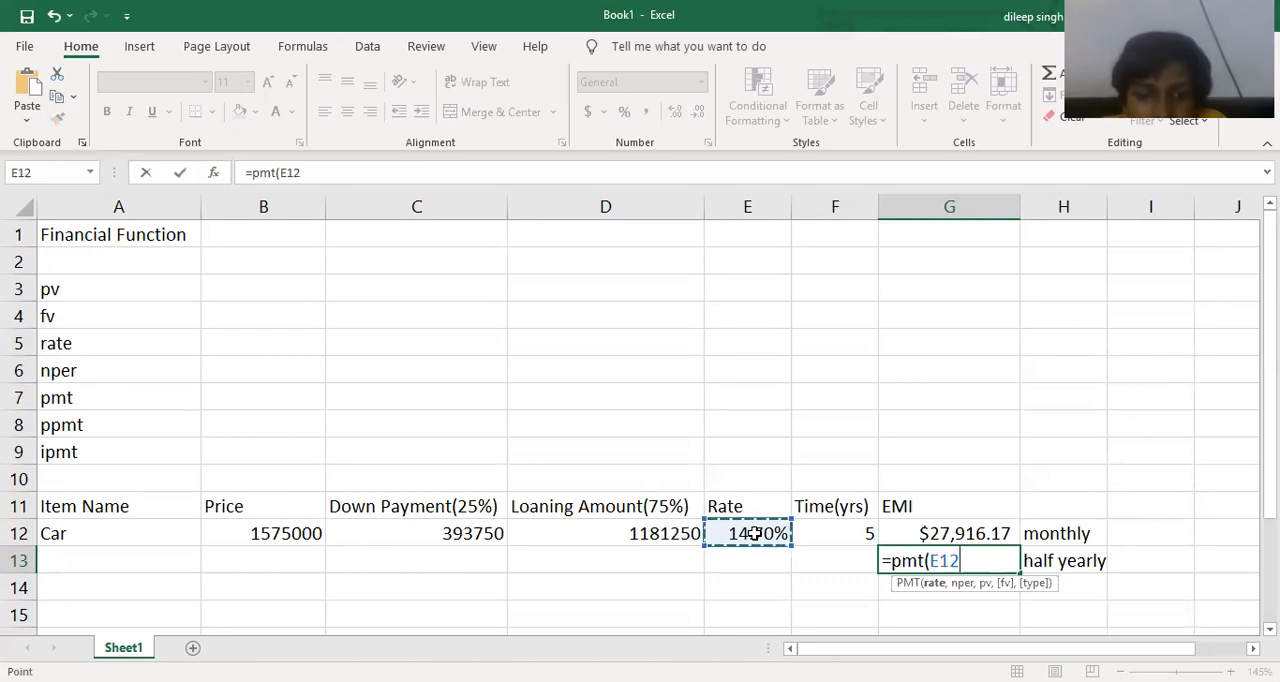
pyautogui.write('/2')
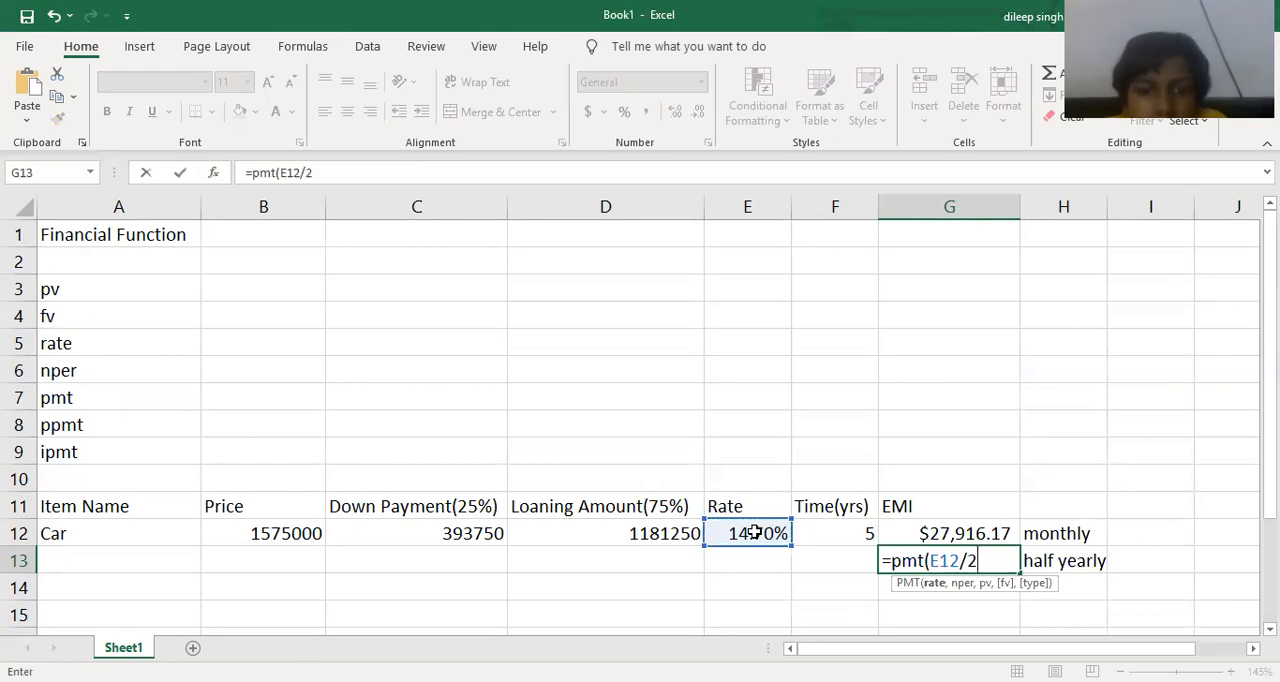
pyautogui.write(',')
pyautogui.click(846, 536)
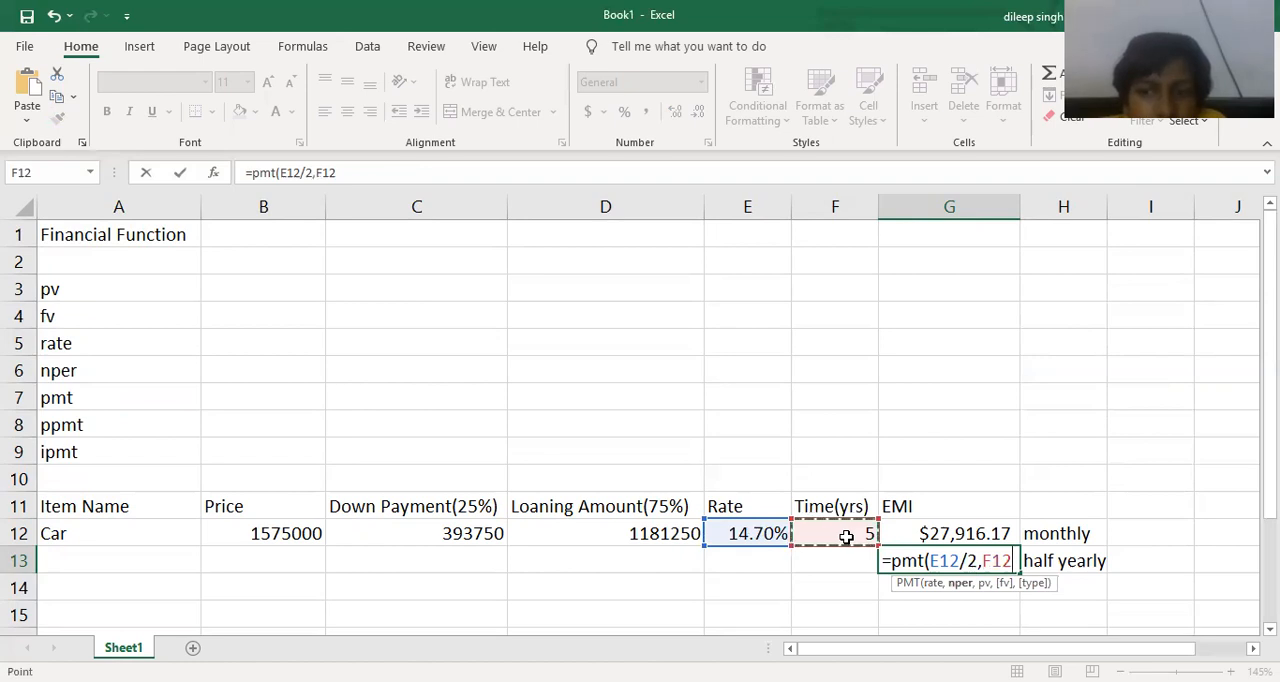
pyautogui.write('*2')
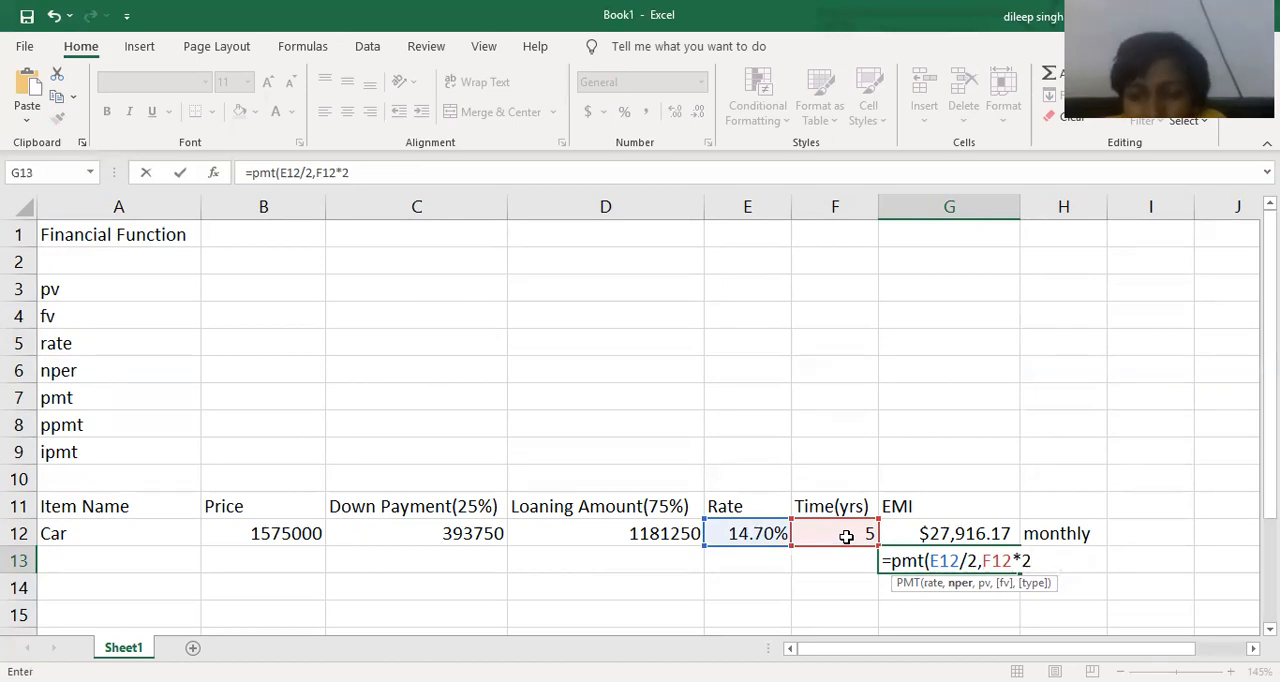
pyautogui.write(',')
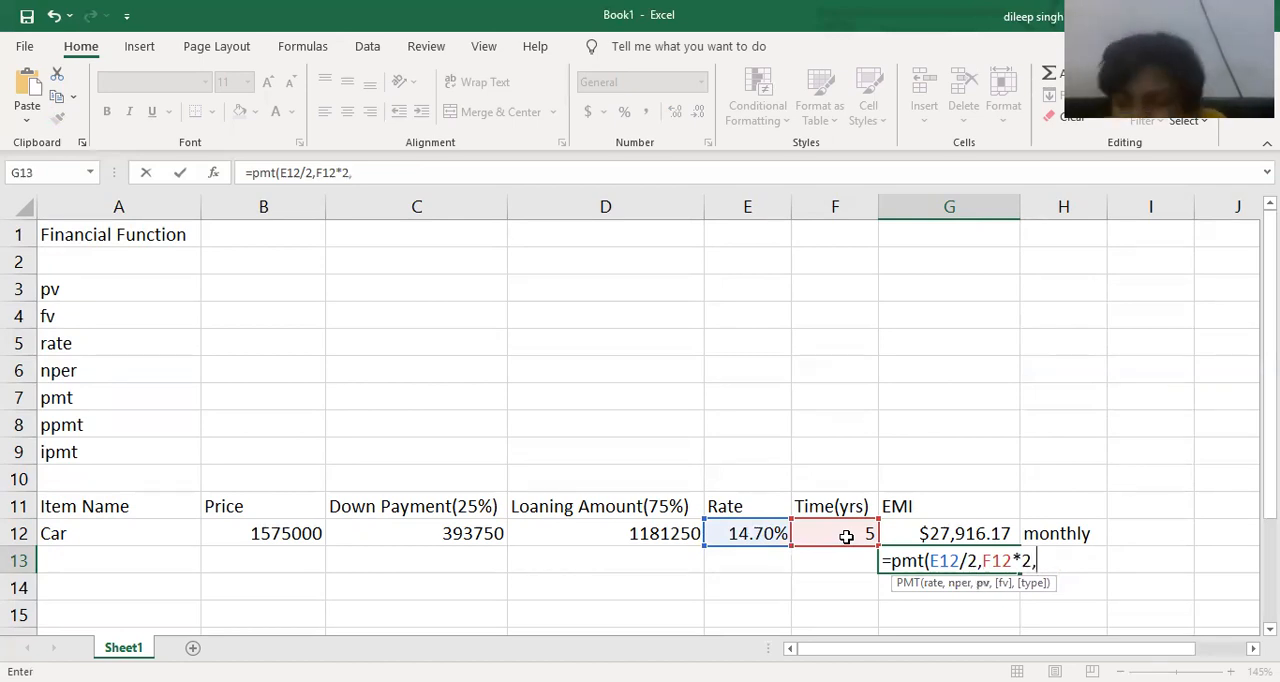
pyautogui.write('-')
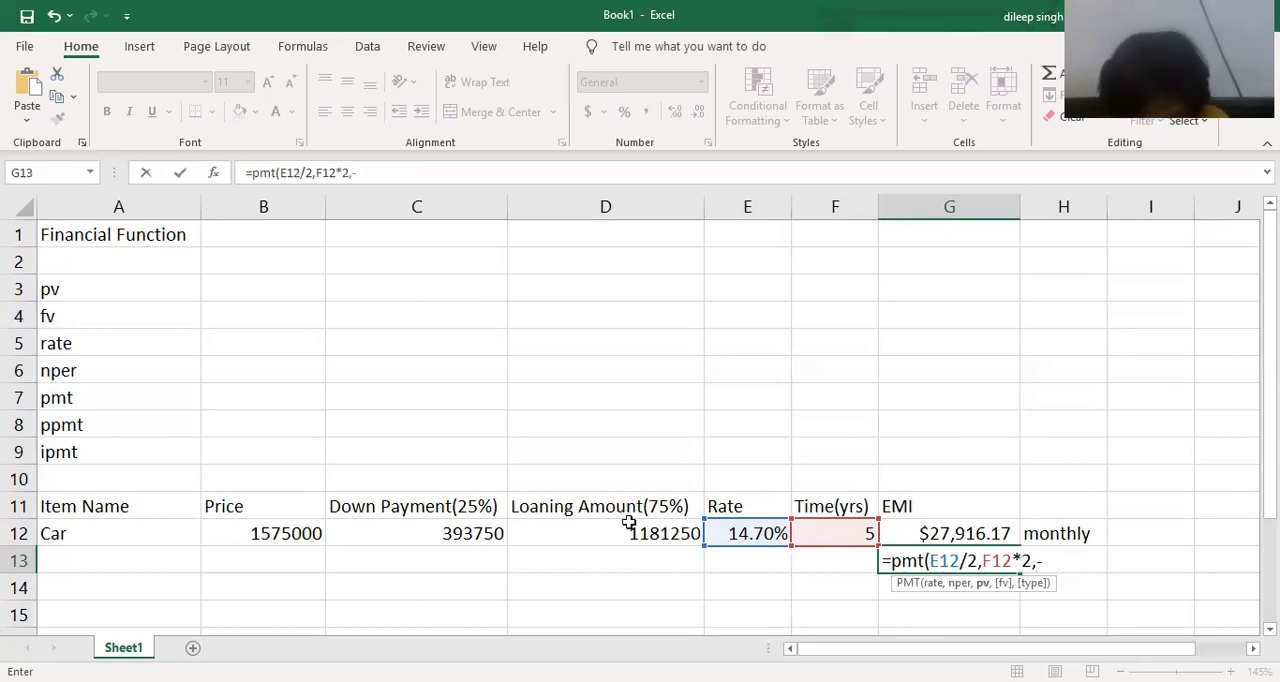
pyautogui.click(620, 539)
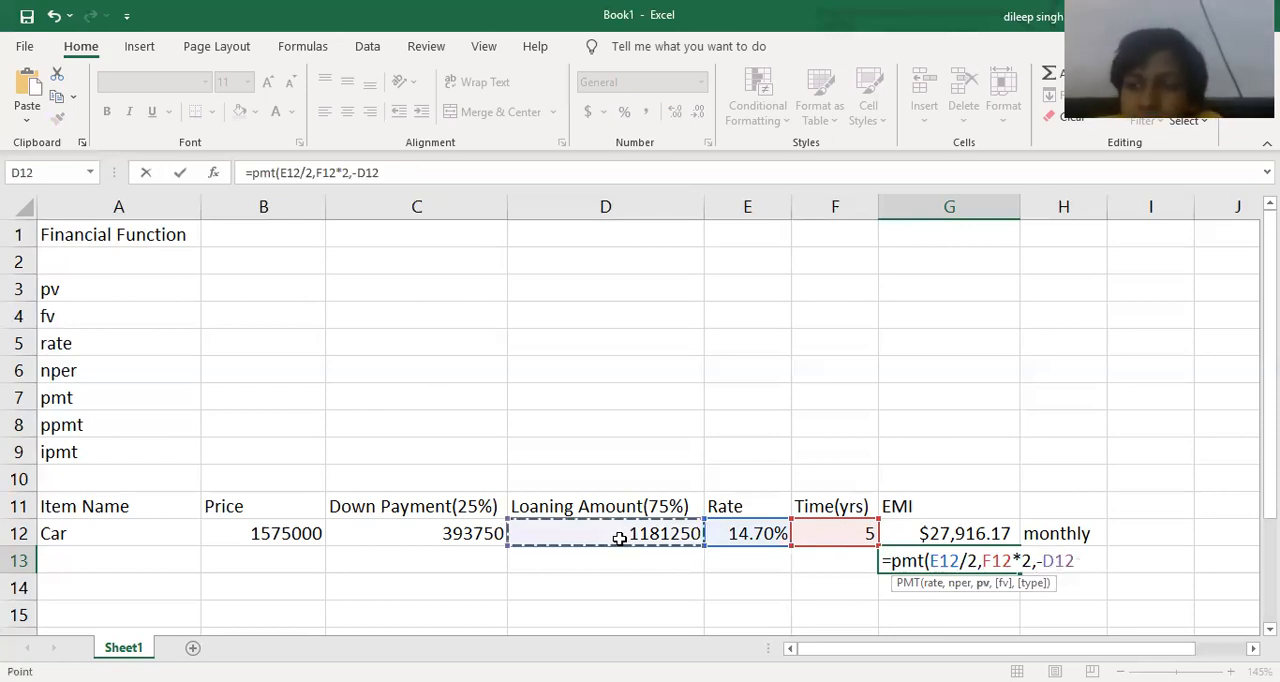
pyautogui.write(',')
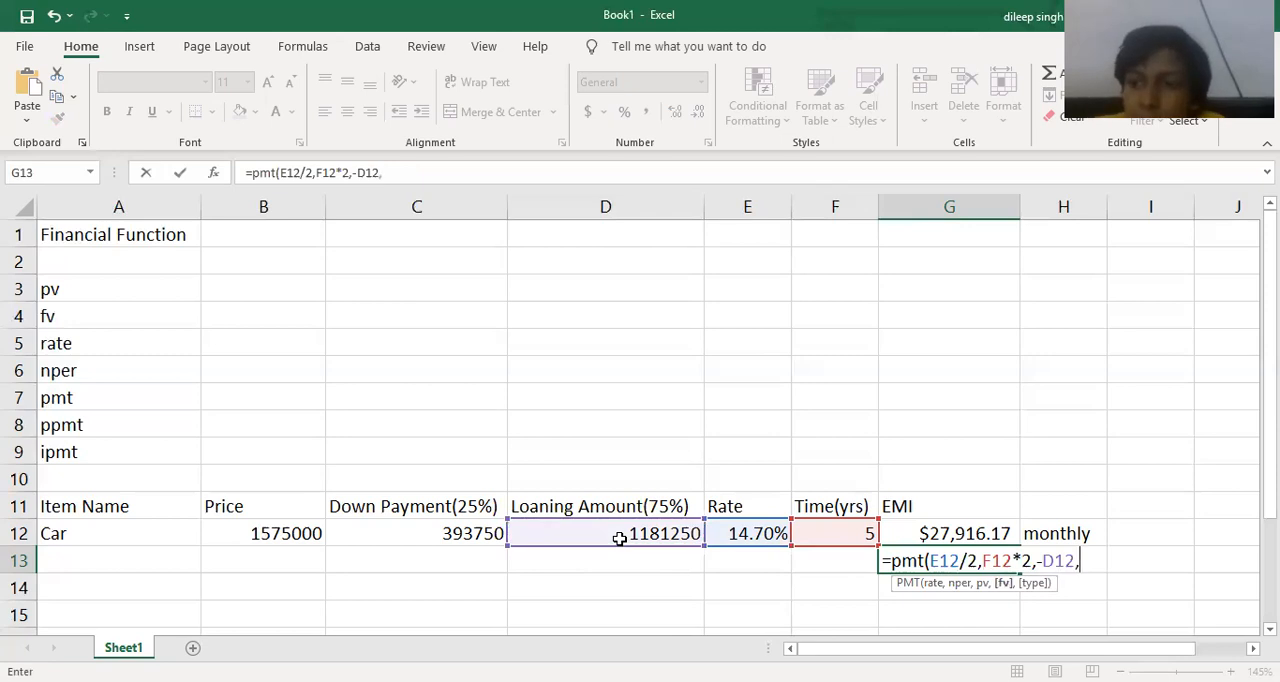
pyautogui.write('0')
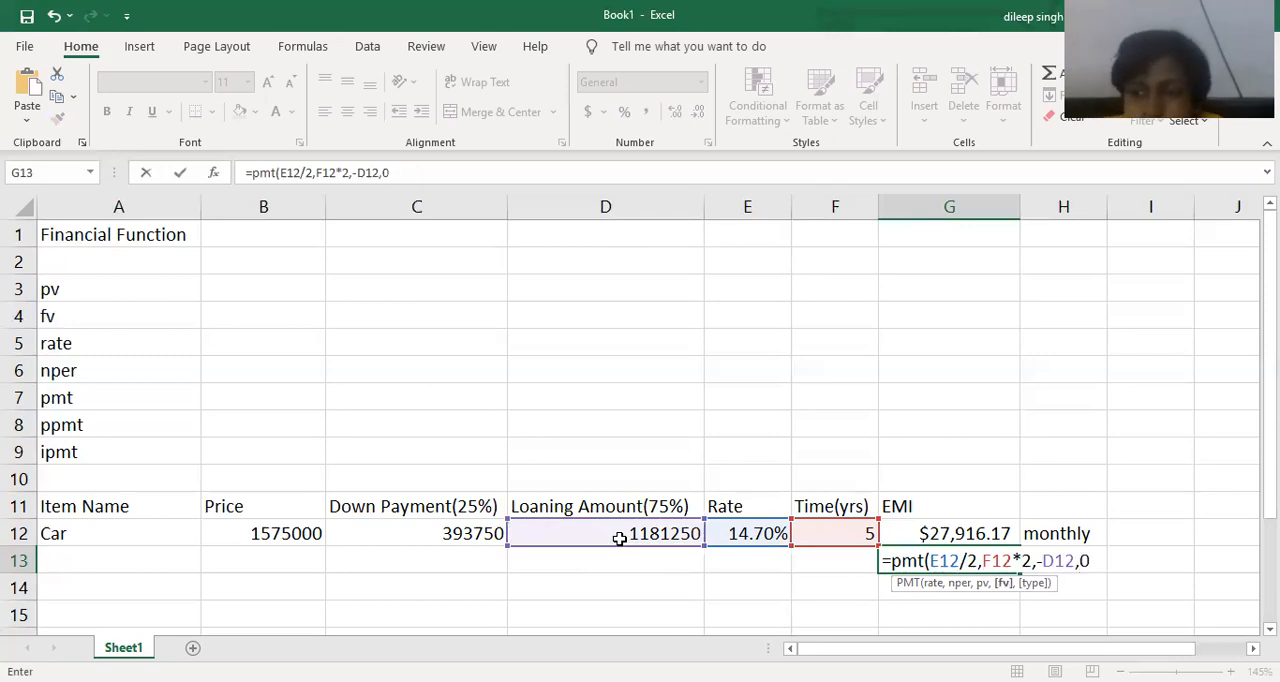
pyautogui.write(')')
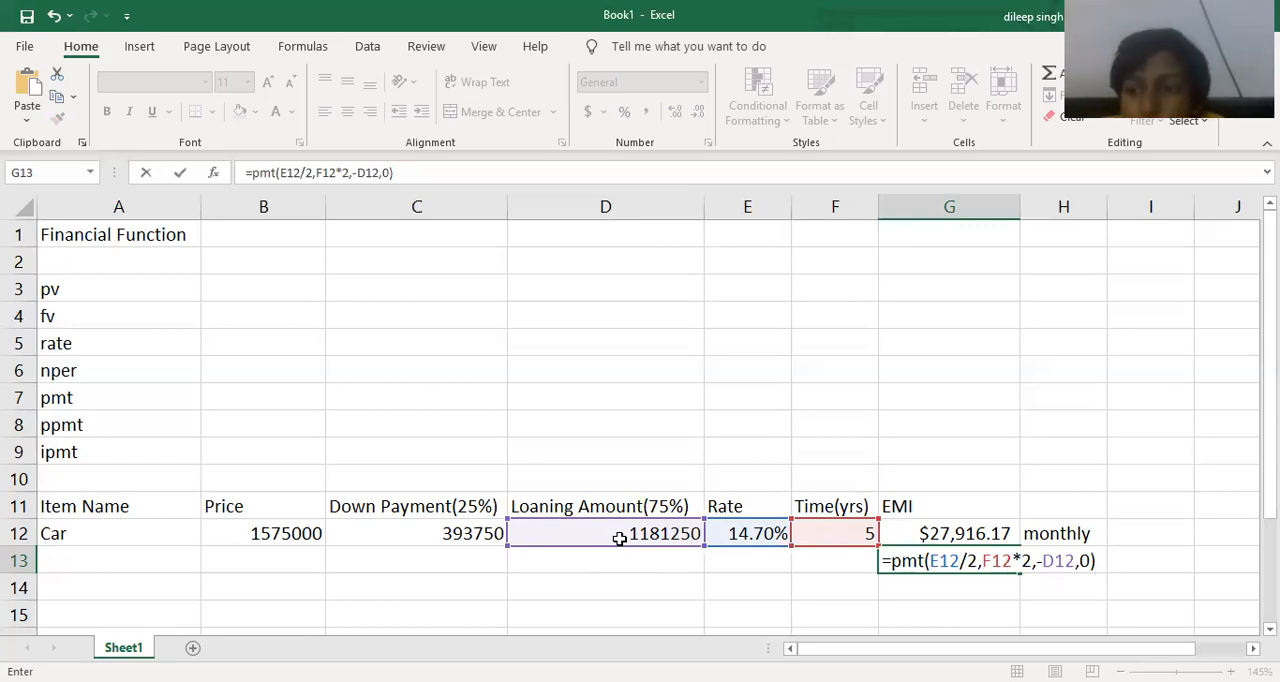
pyautogui.press('Return')
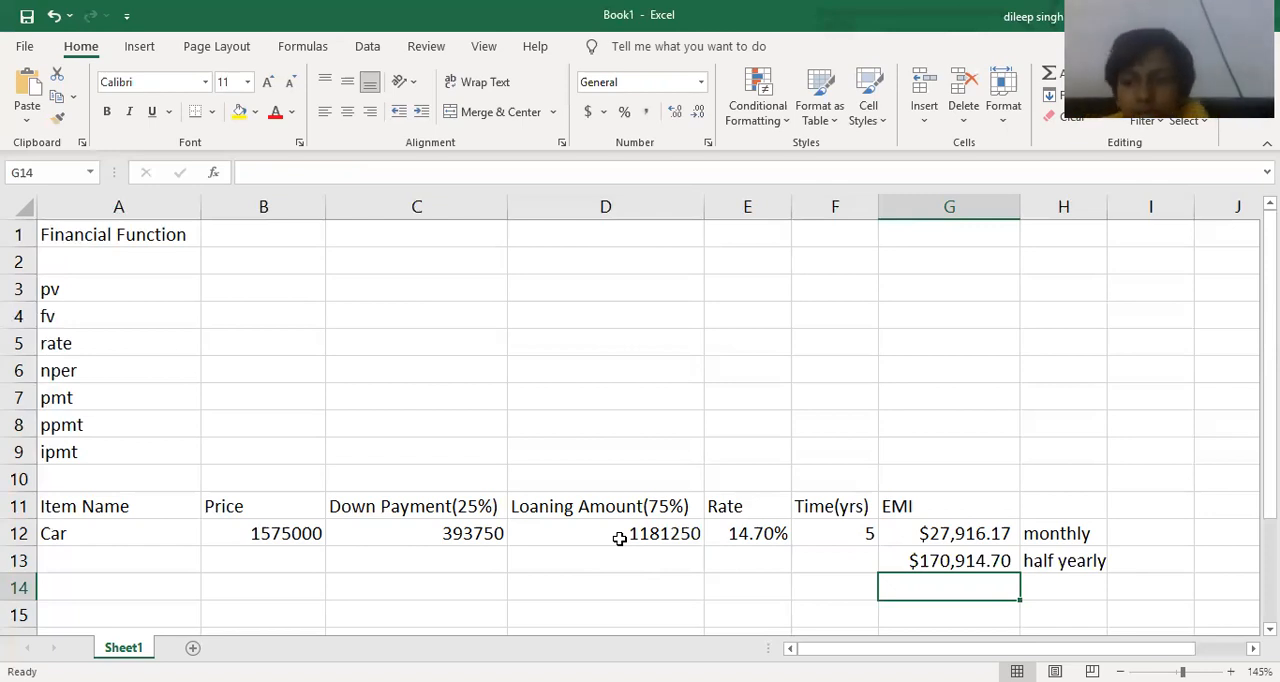
# Add the period label "quaterly" in cell H14, below the half-yearly label.
pyautogui.press('Right')
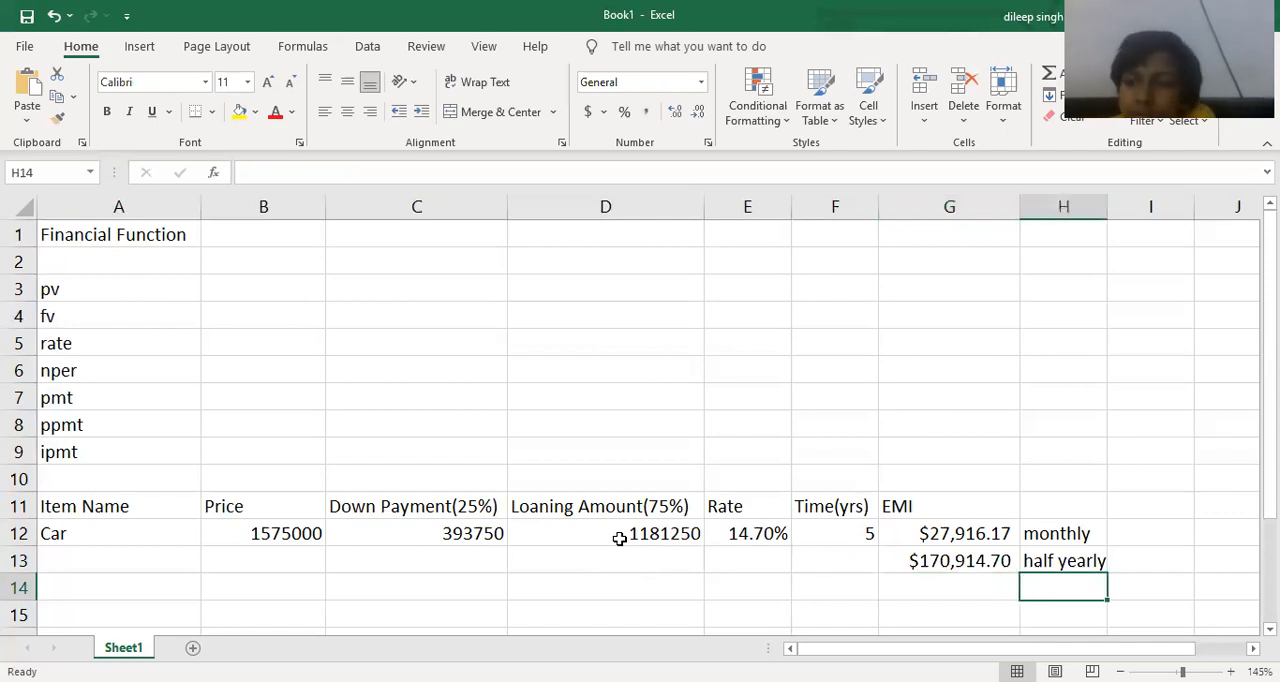
pyautogui.write('q')
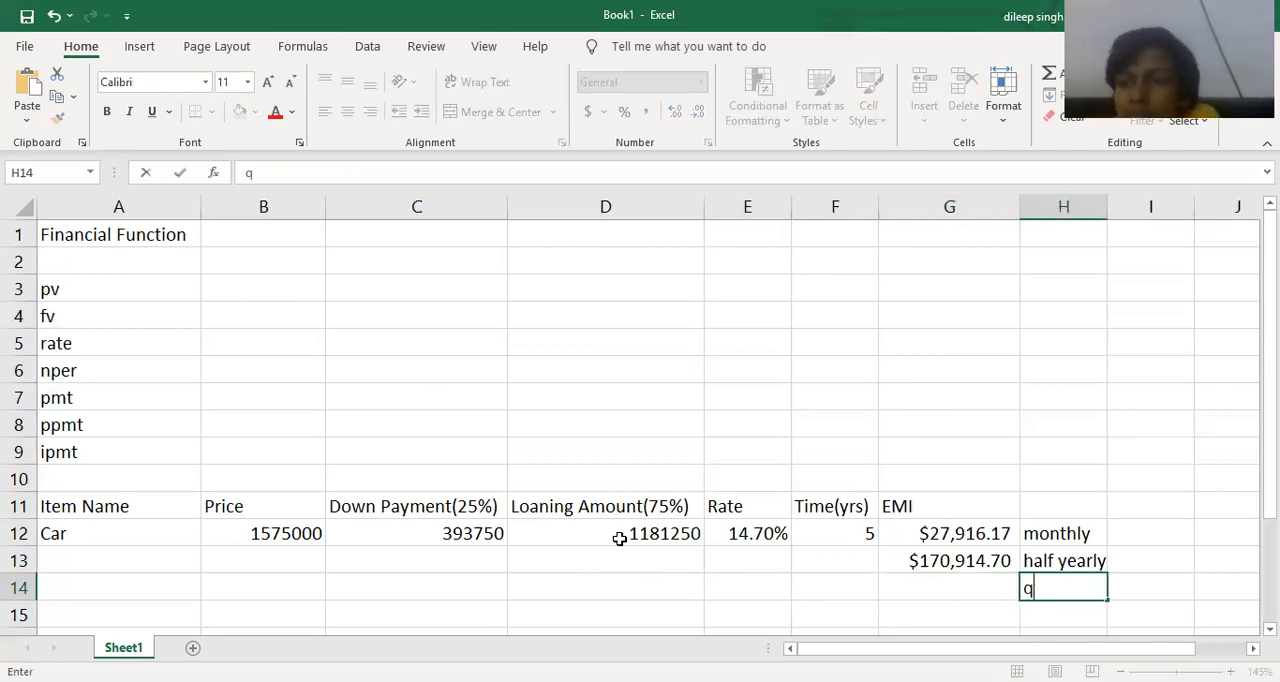
pyautogui.write('uaterly')
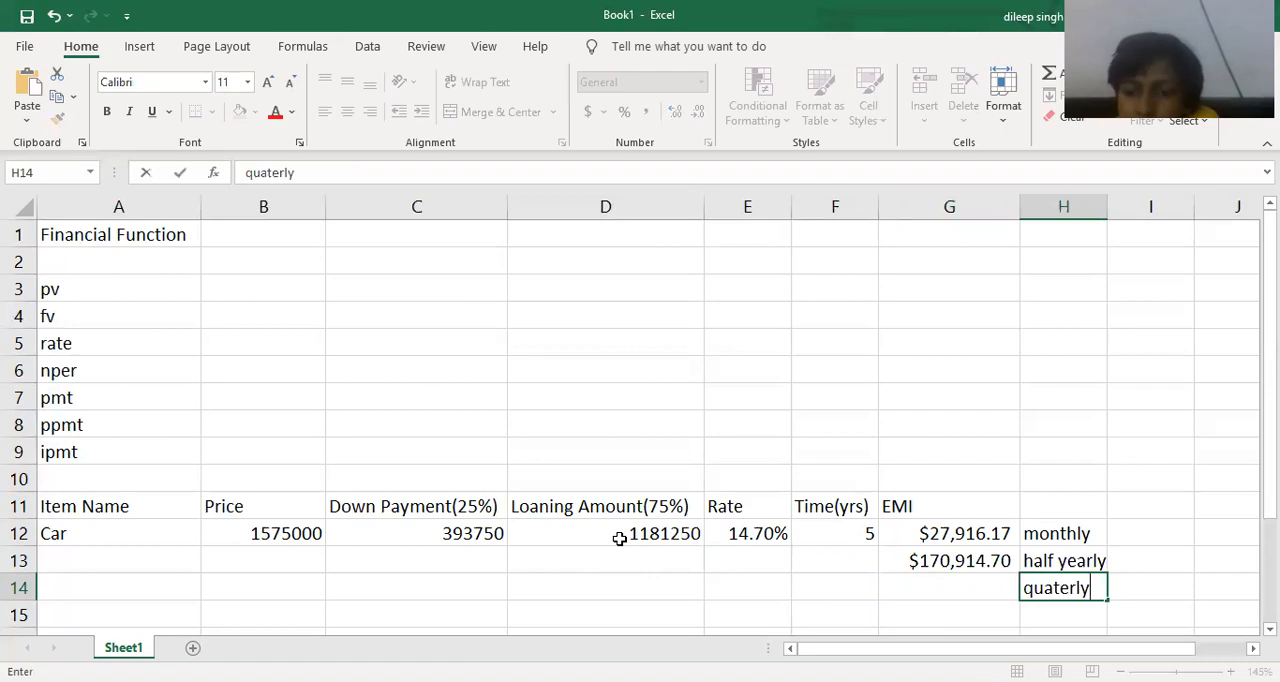
pyautogui.press('Return')
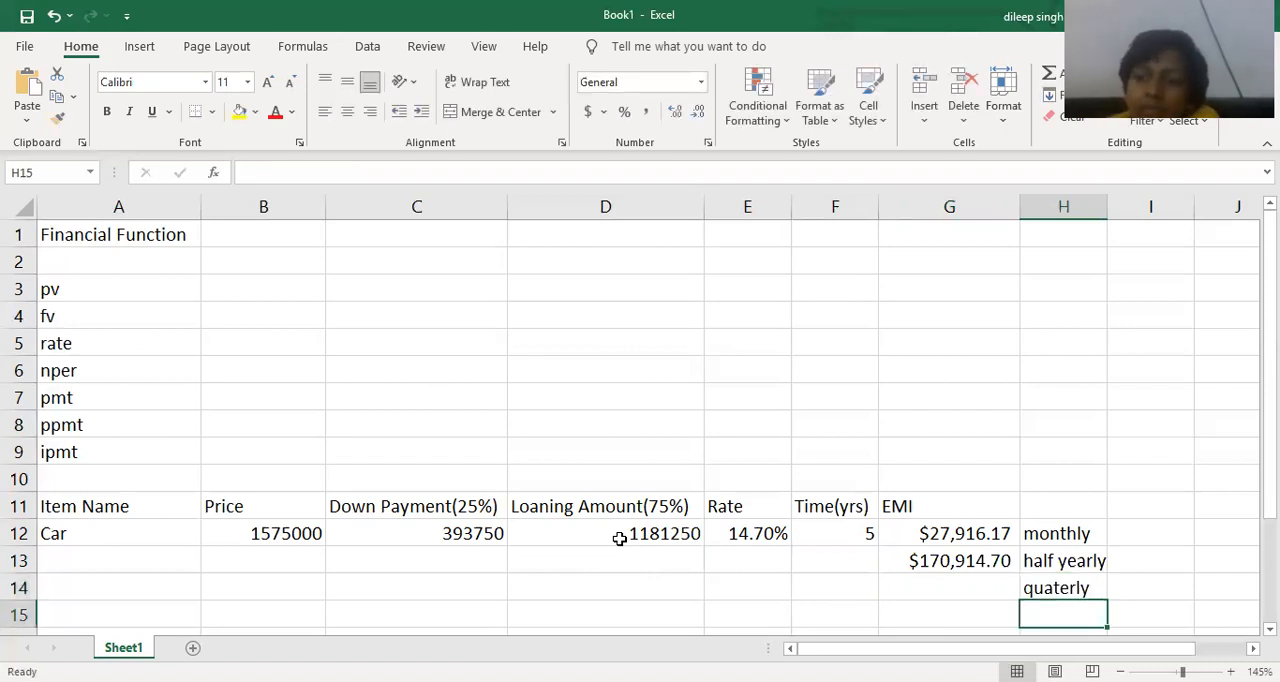
# Calculate the car's quarterly EMI in cell G14 with the formula =pmt(E12/4,F12*4,-D12,0).
pyautogui.press('Up')
pyautogui.press('Left')
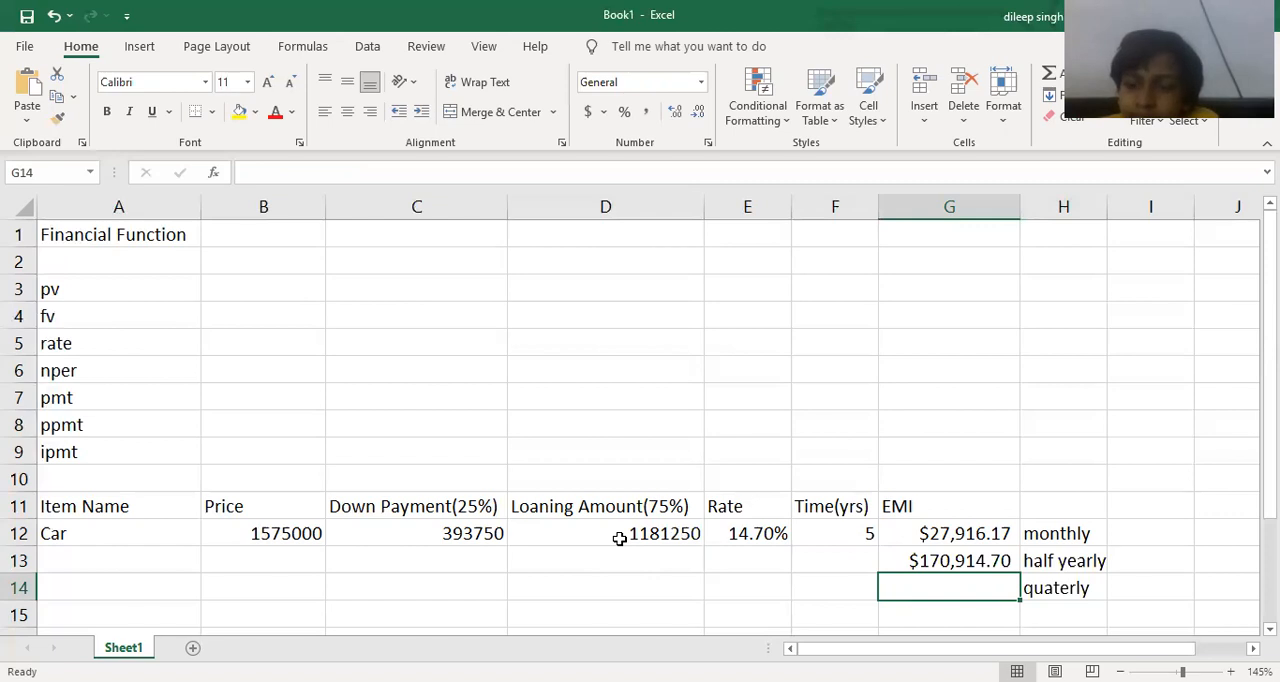
pyautogui.write('=')
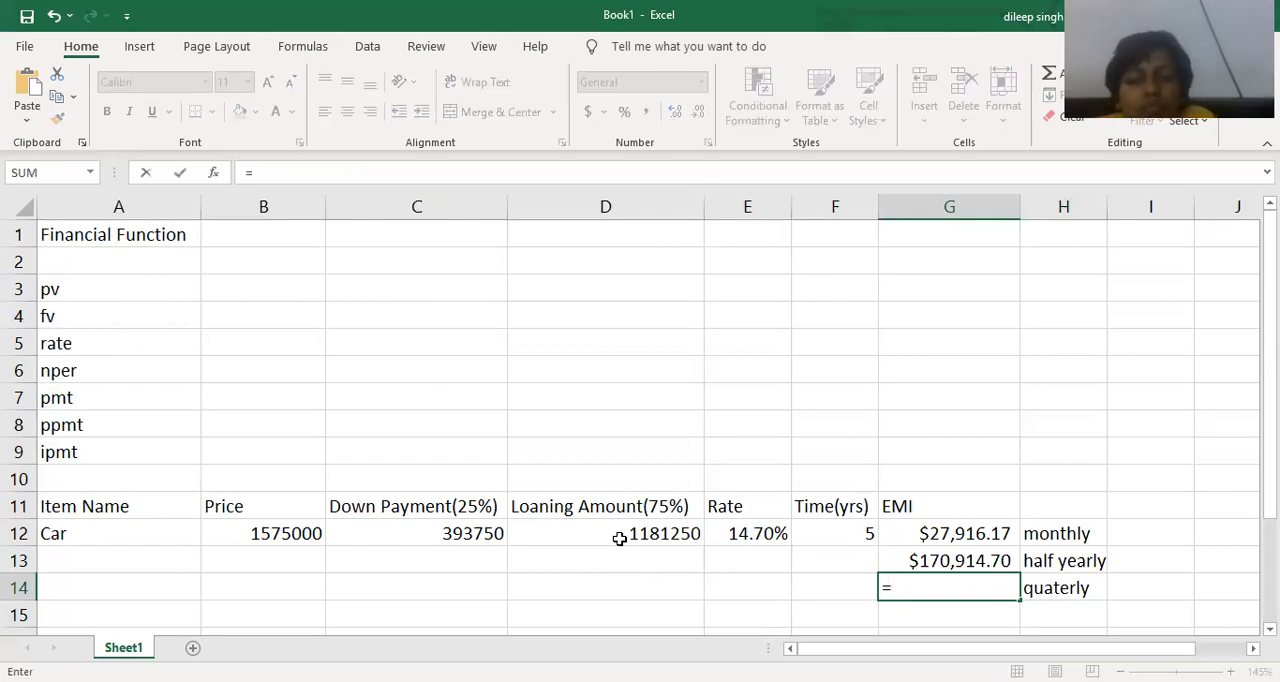
pyautogui.write('pmt(')
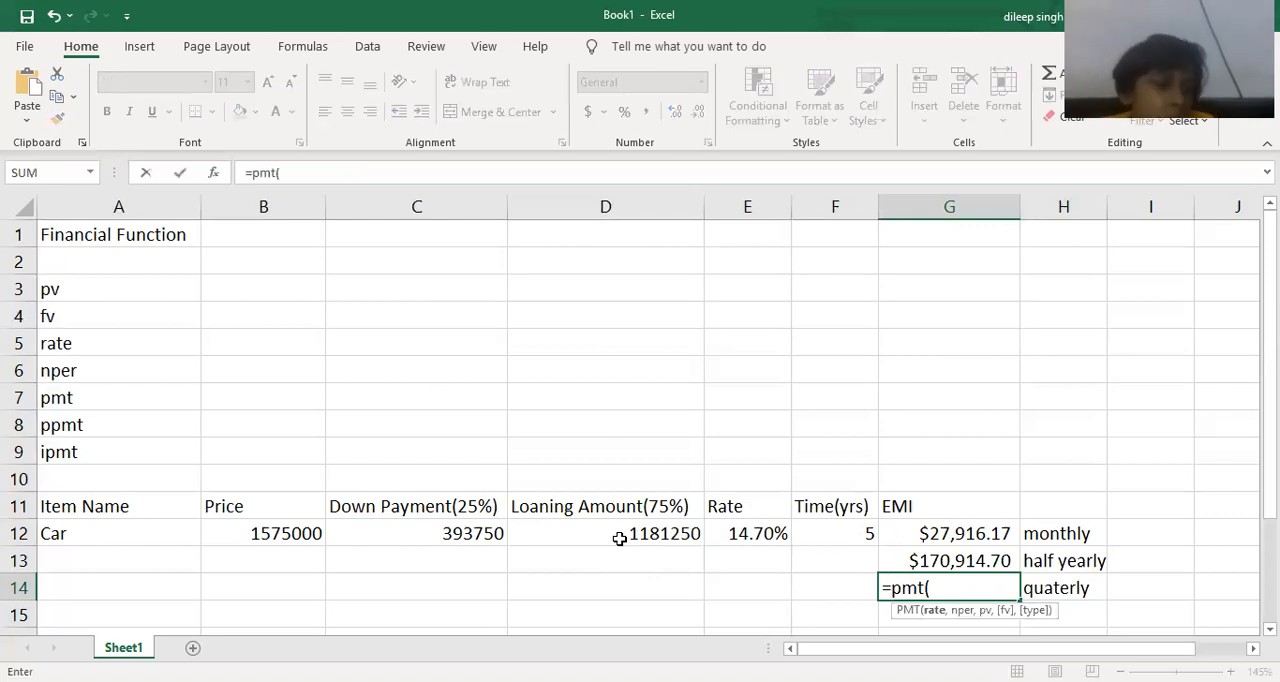
pyautogui.click(731, 533)
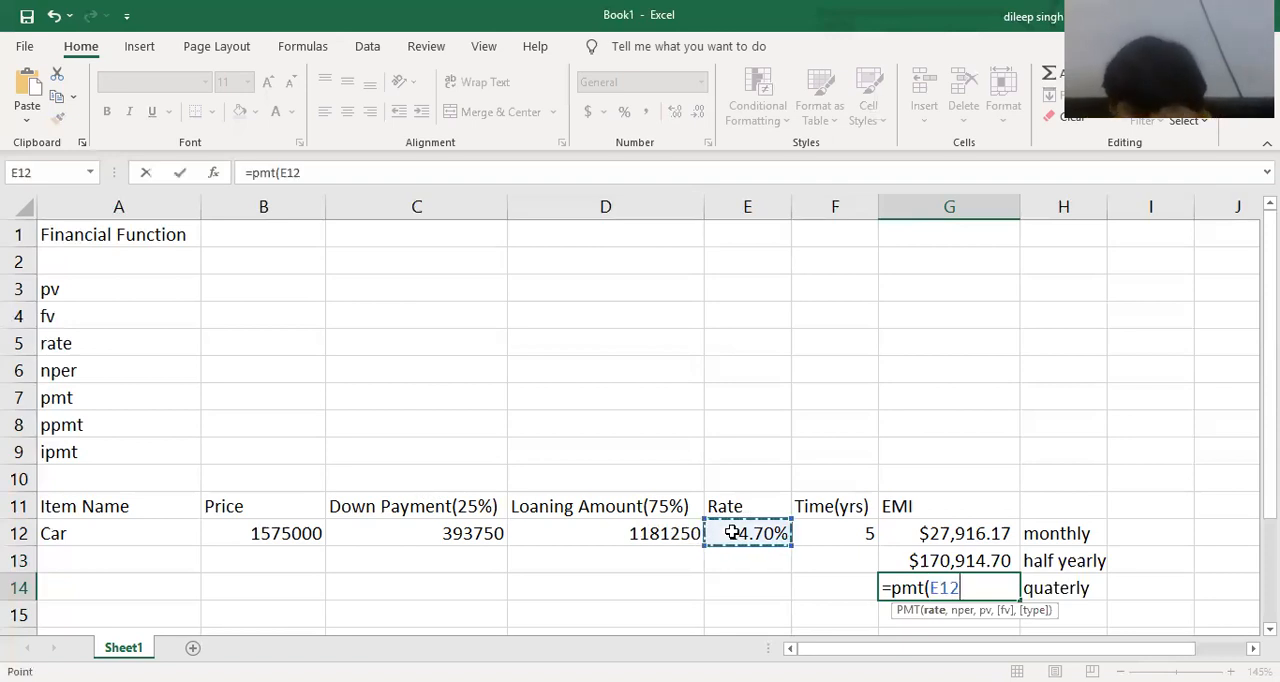
pyautogui.write('/')
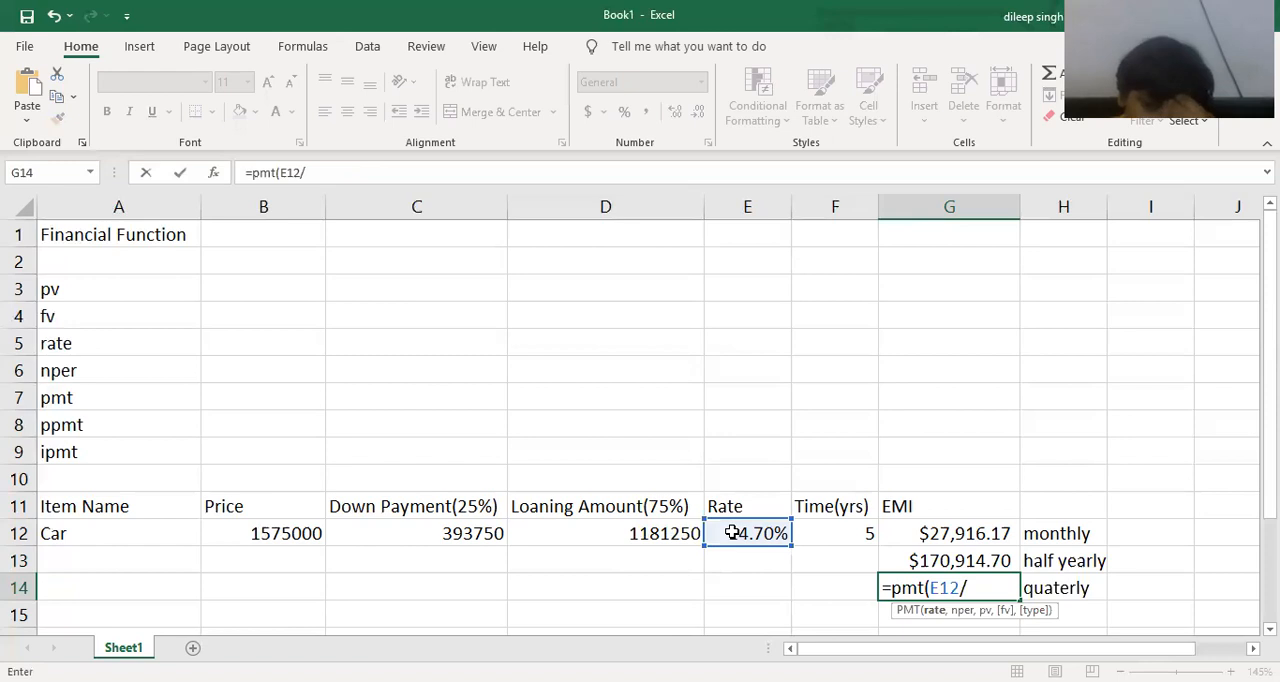
pyautogui.write('4,')
pyautogui.click(849, 533)
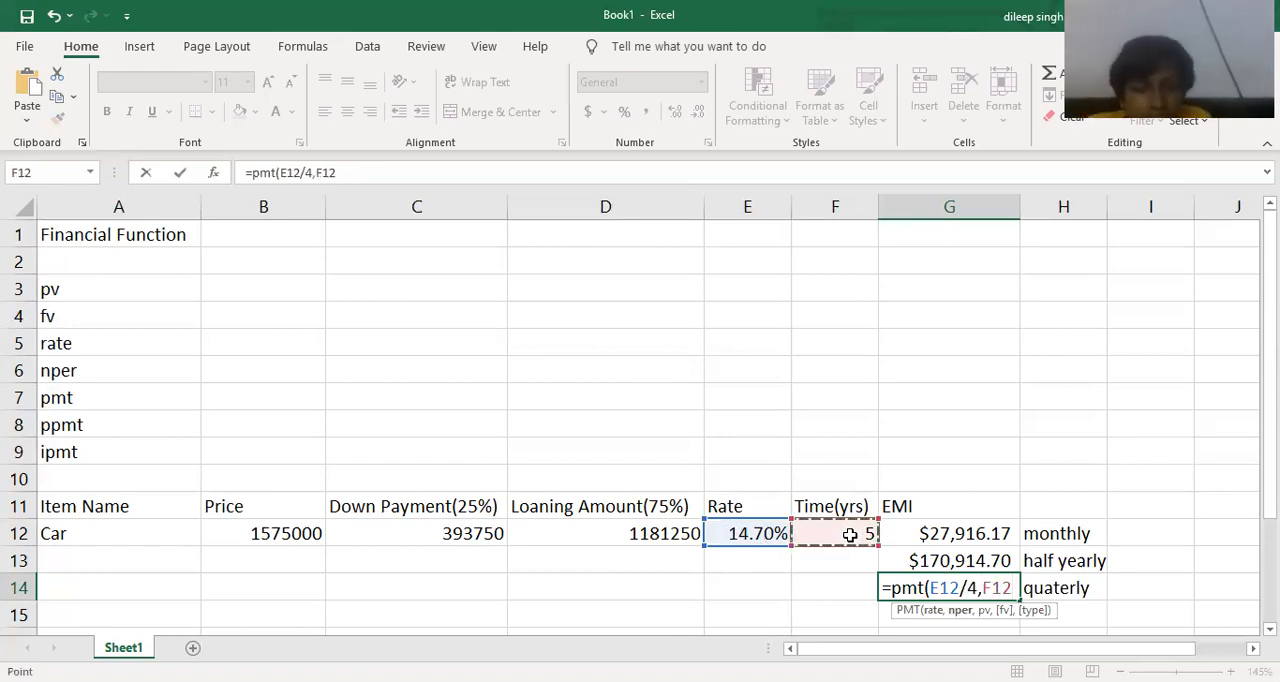
pyautogui.write('*4')
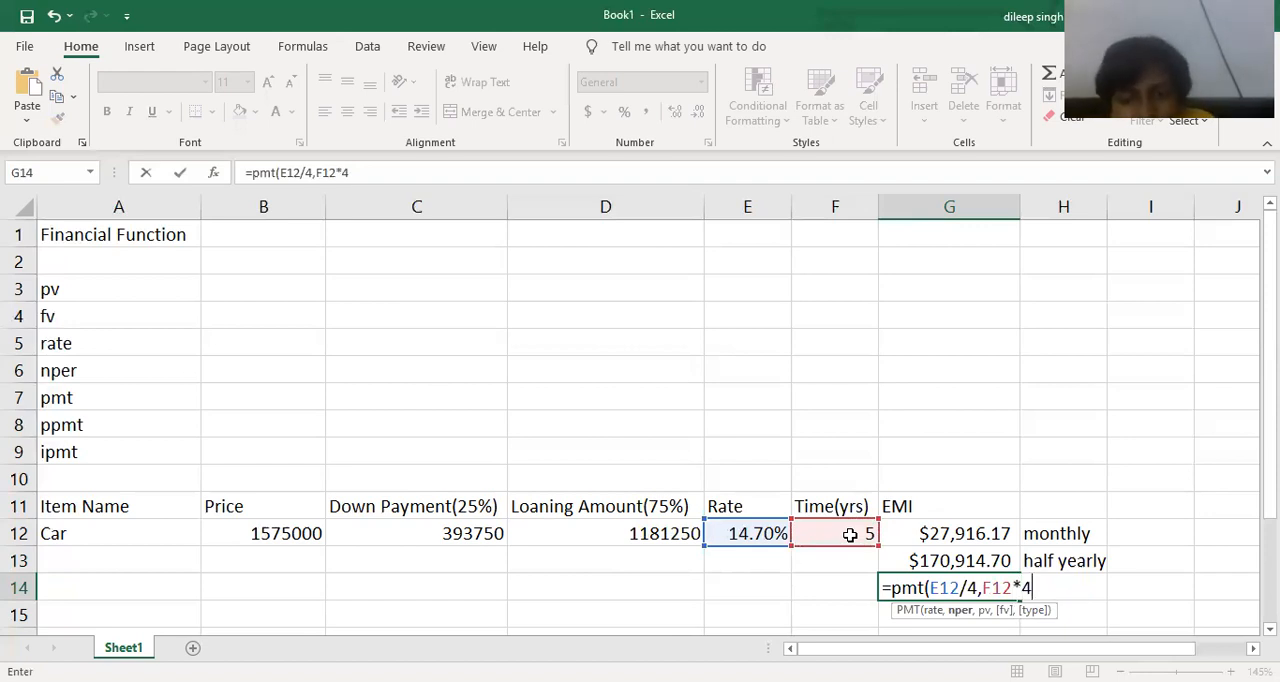
pyautogui.write(',-')
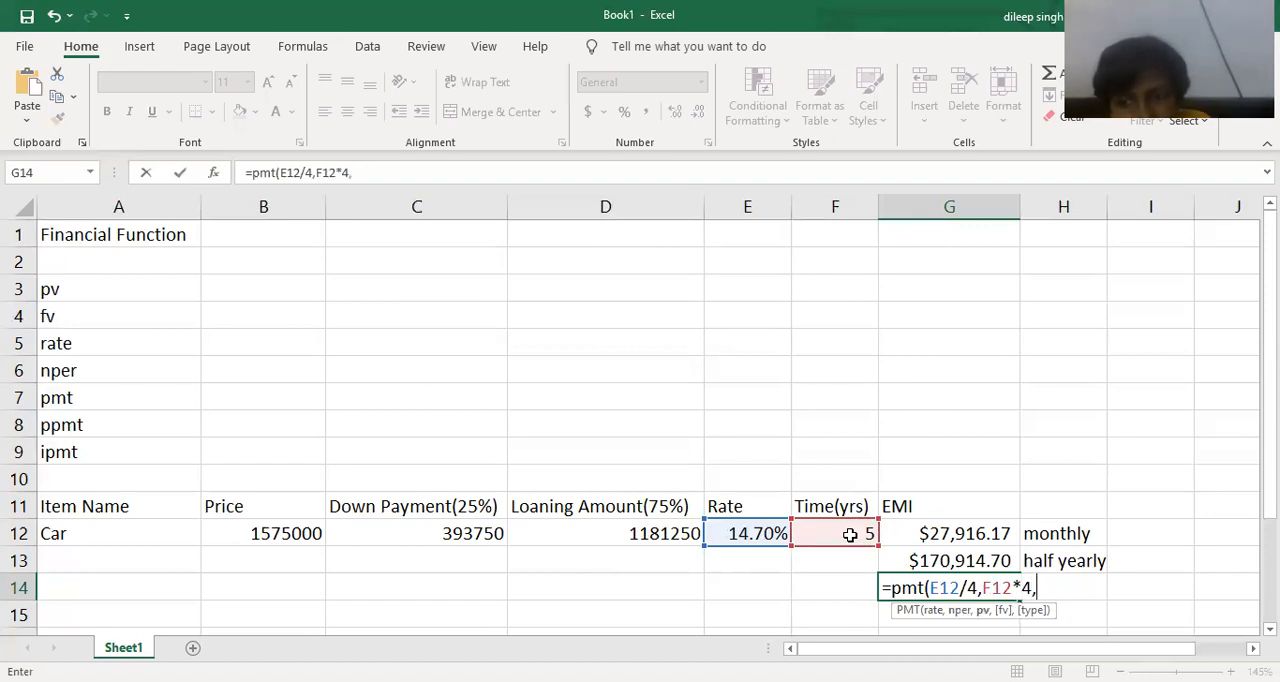
pyautogui.click(520, 530)
pyautogui.write(',0)')
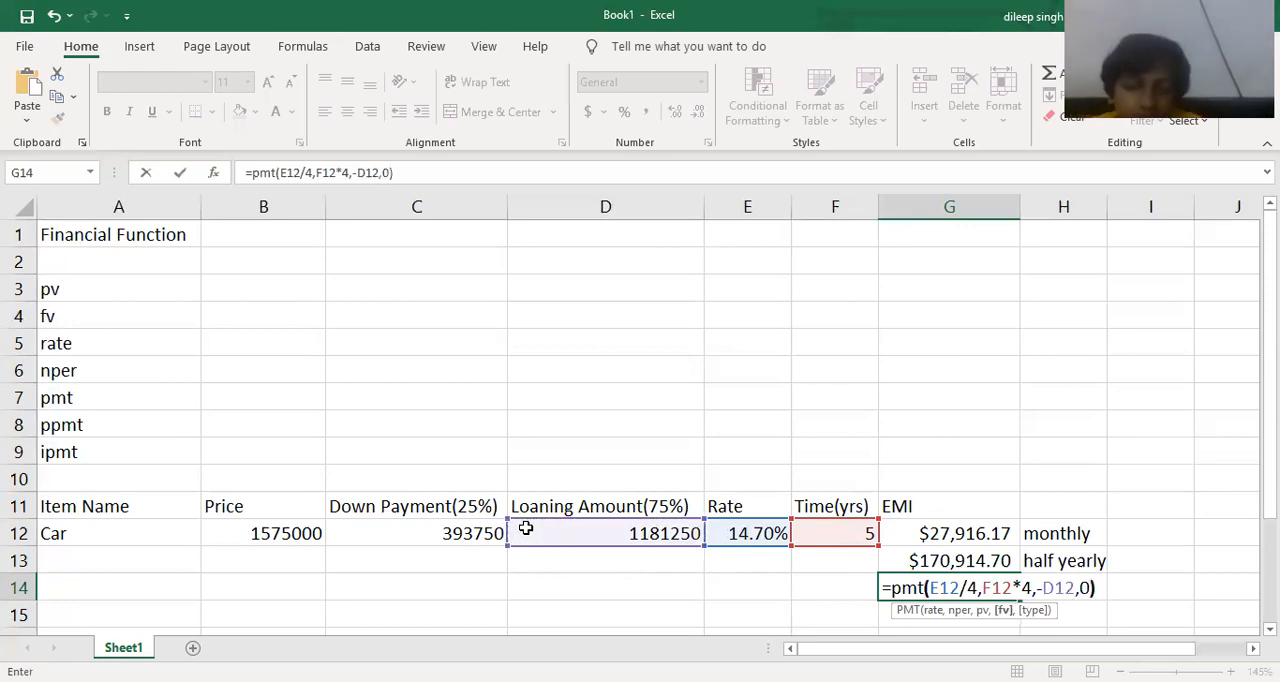
pyautogui.press('Return')
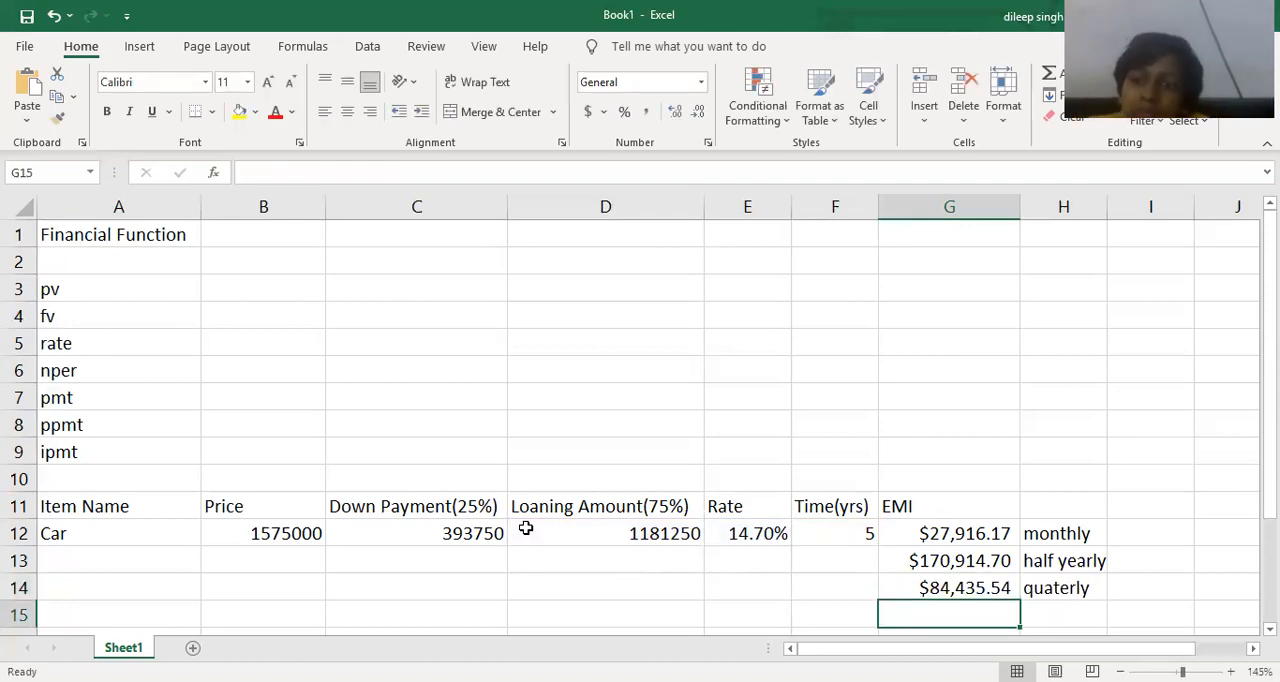
# Add the period label "yearly" in cell H15, below the quarterly label.
pyautogui.press('Right')
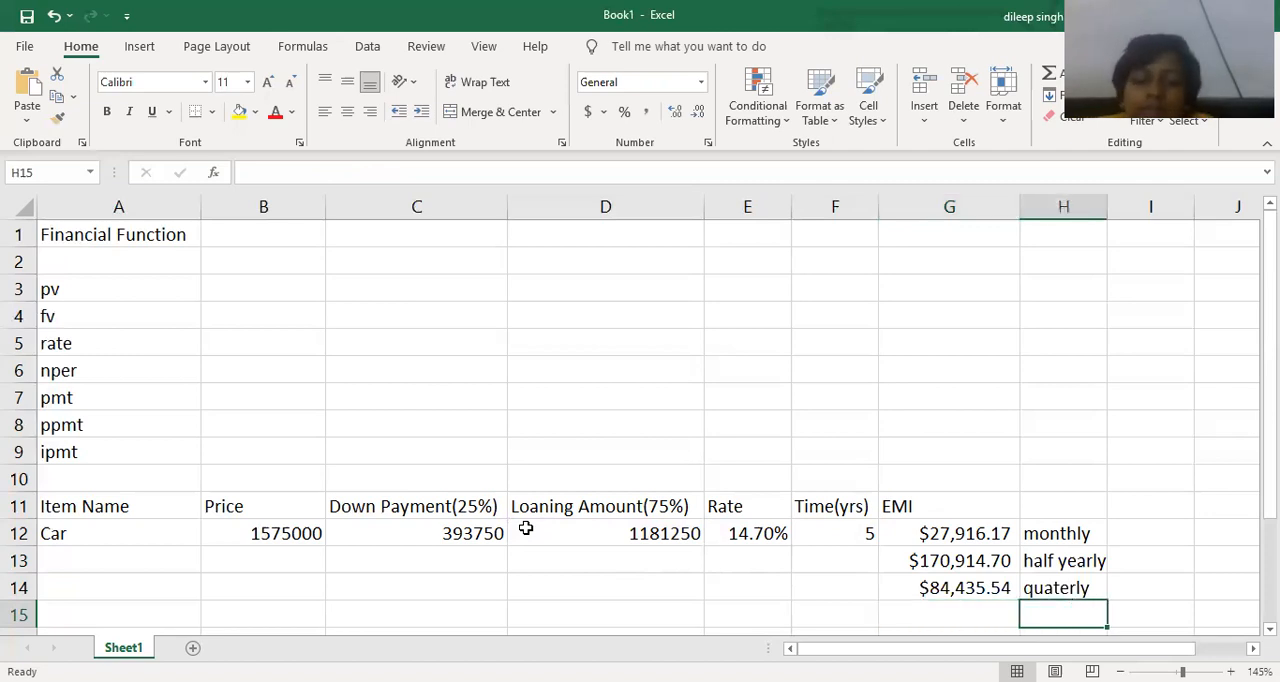
pyautogui.write('a')
pyautogui.press('BackSpace')
pyautogui.write('yearly')
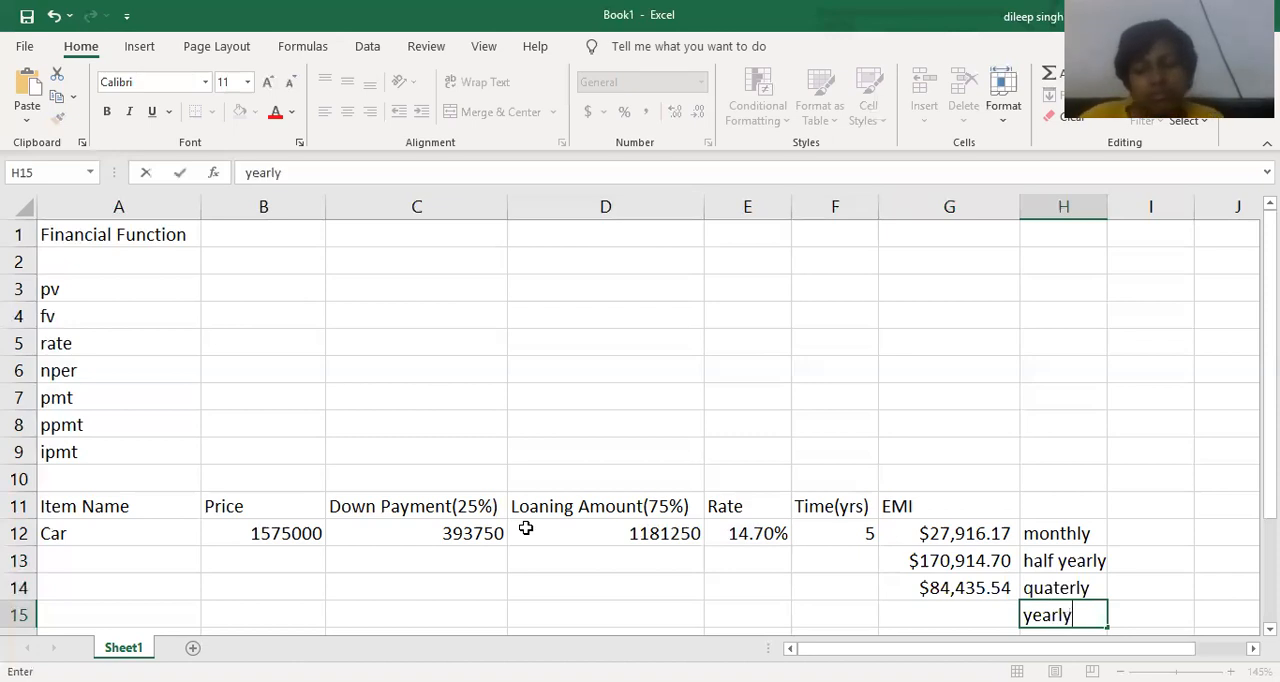
pyautogui.press('Return')
# Calculate the car's yearly EMI in cell G15 with the formula =pmt(E12/1,F12*1,-D12,0).
pyautogui.press('Up')
pyautogui.press('Left')
pyautogui.write('=')
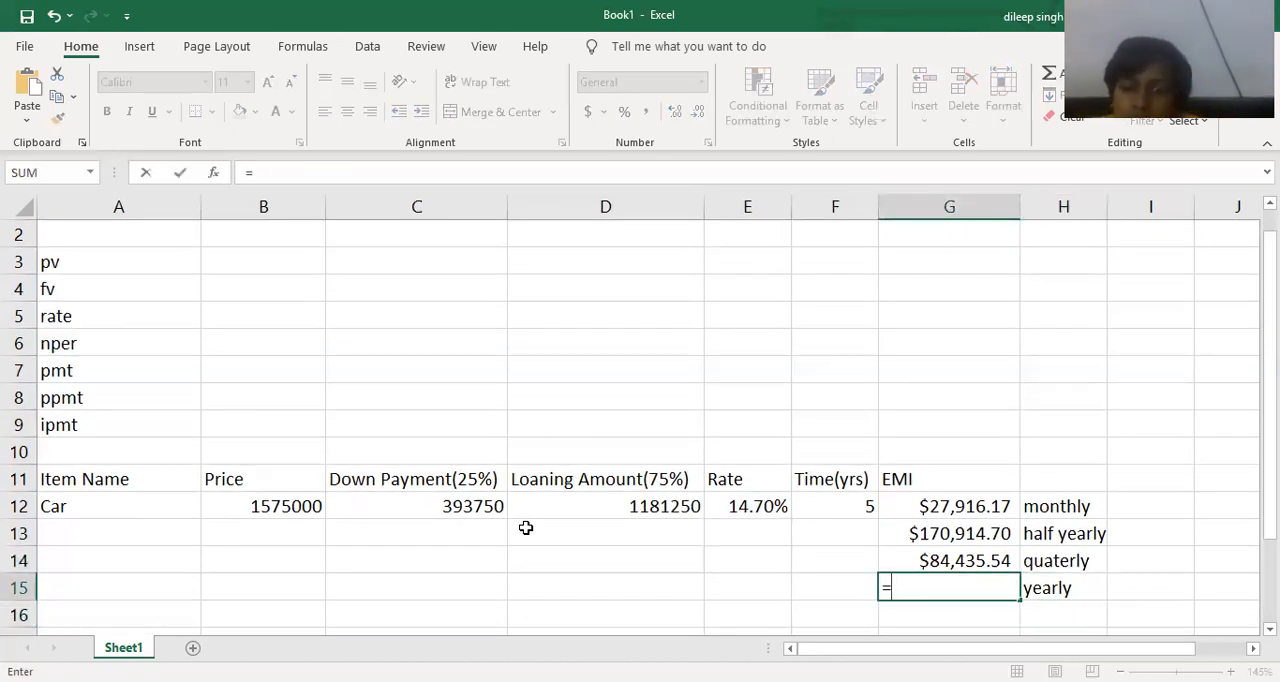
pyautogui.write('pmt')
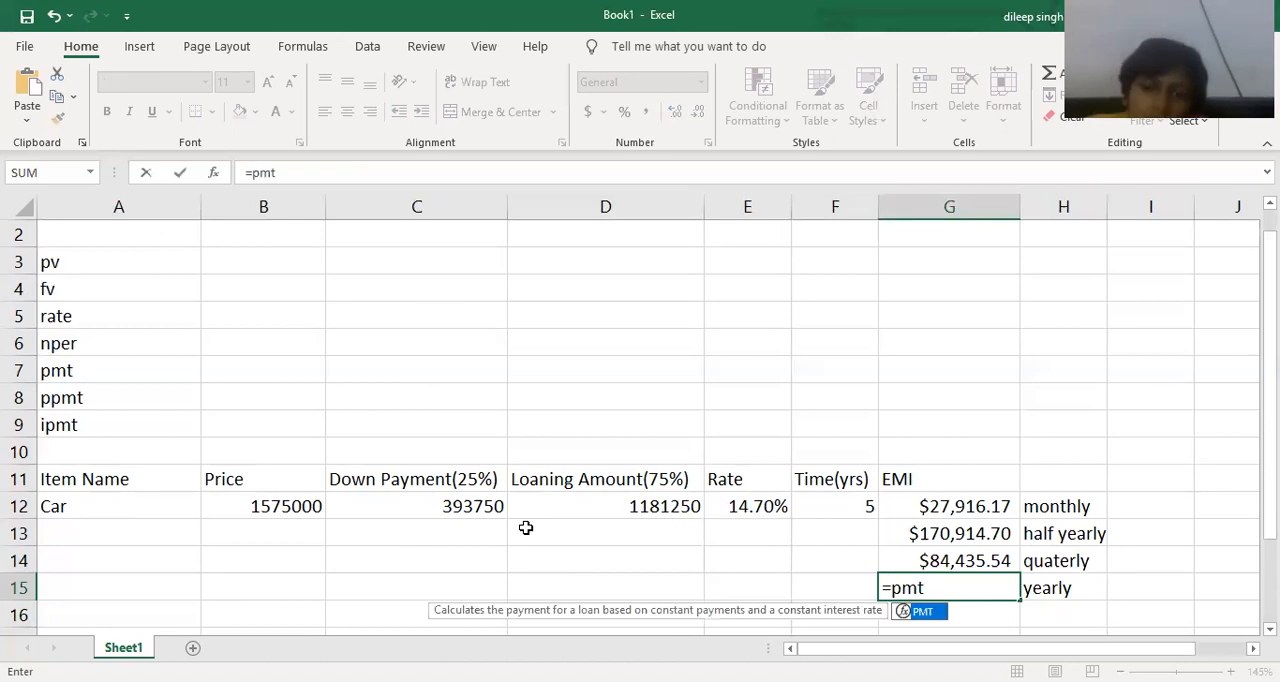
pyautogui.write('(')
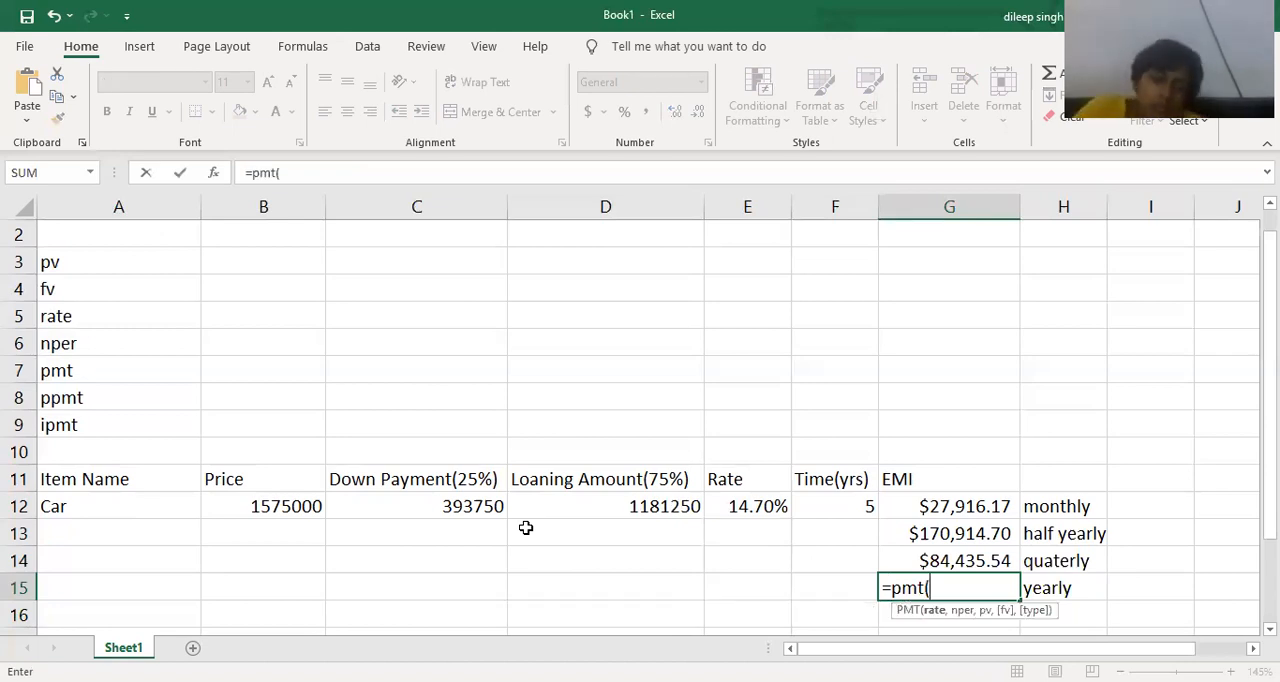
pyautogui.click(729, 507)
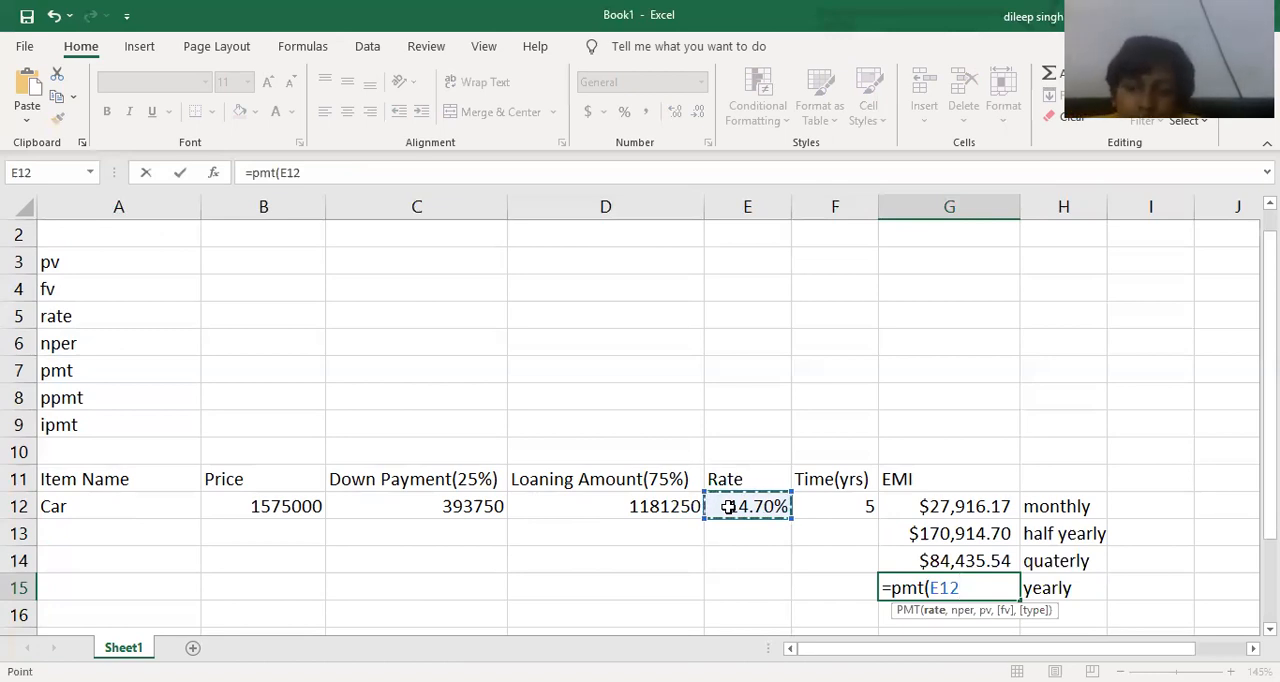
pyautogui.write('/1')
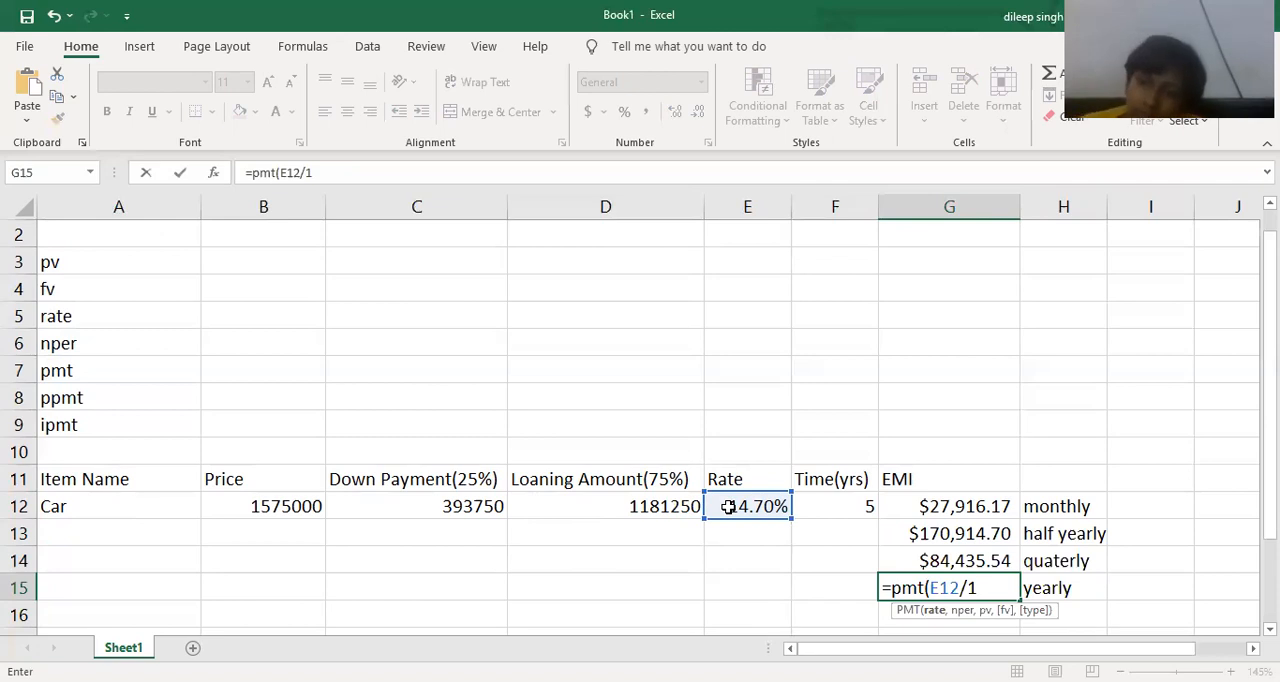
pyautogui.press('BackSpace')
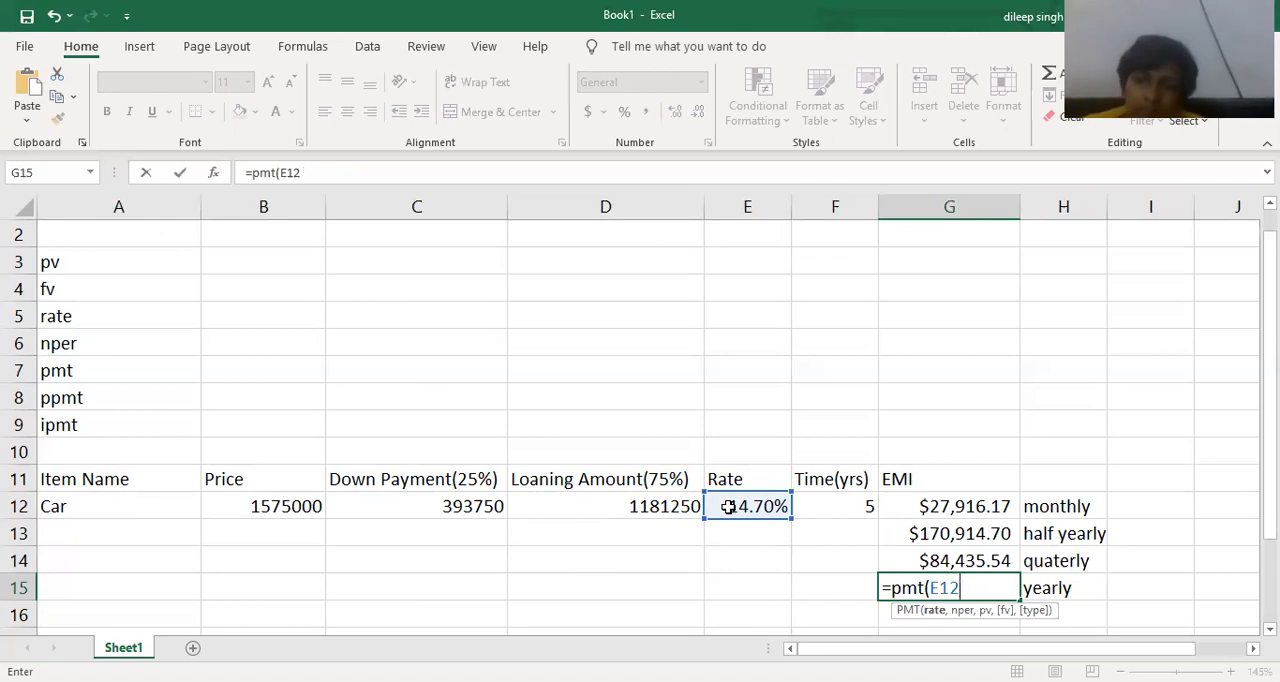
pyautogui.write(',')
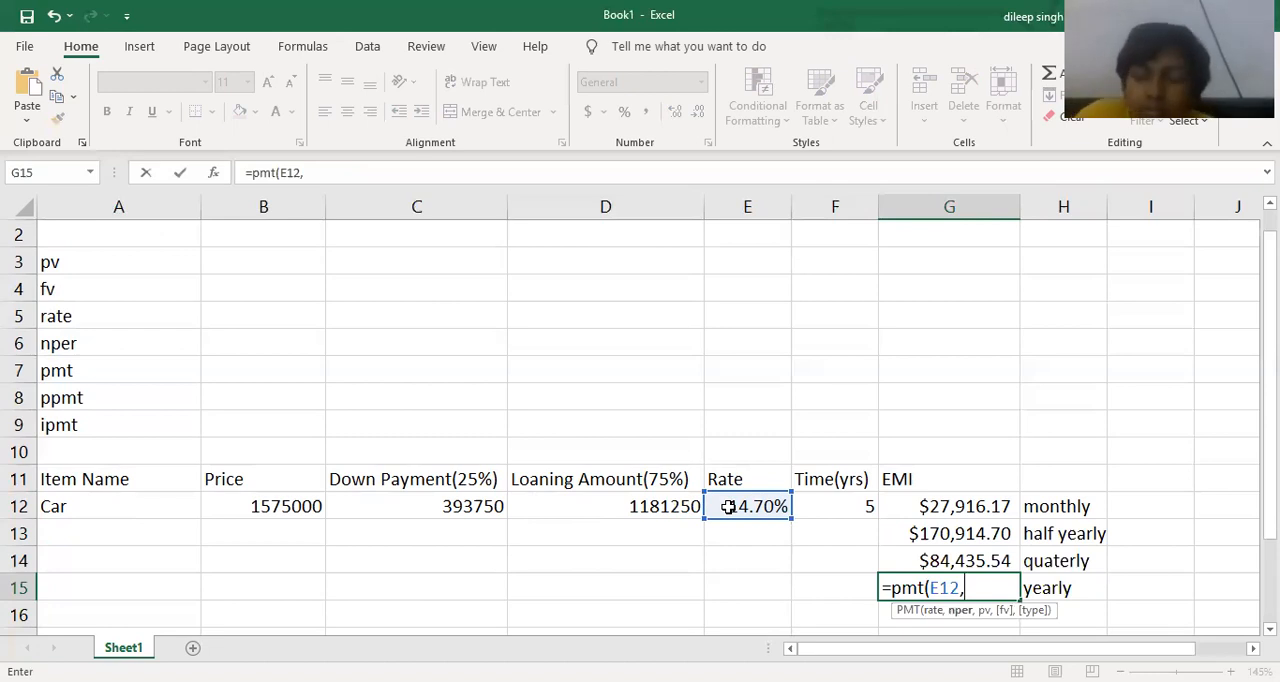
pyautogui.press('BackSpace')
pyautogui.write('/1')
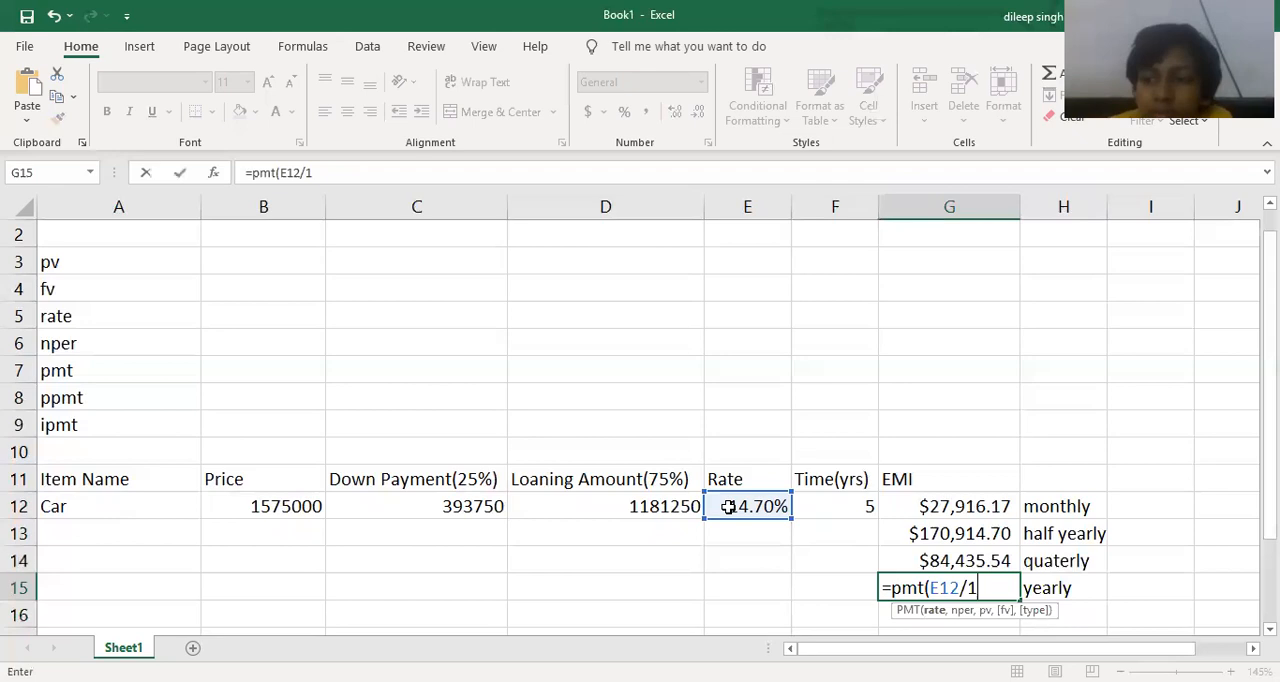
pyautogui.write(',')
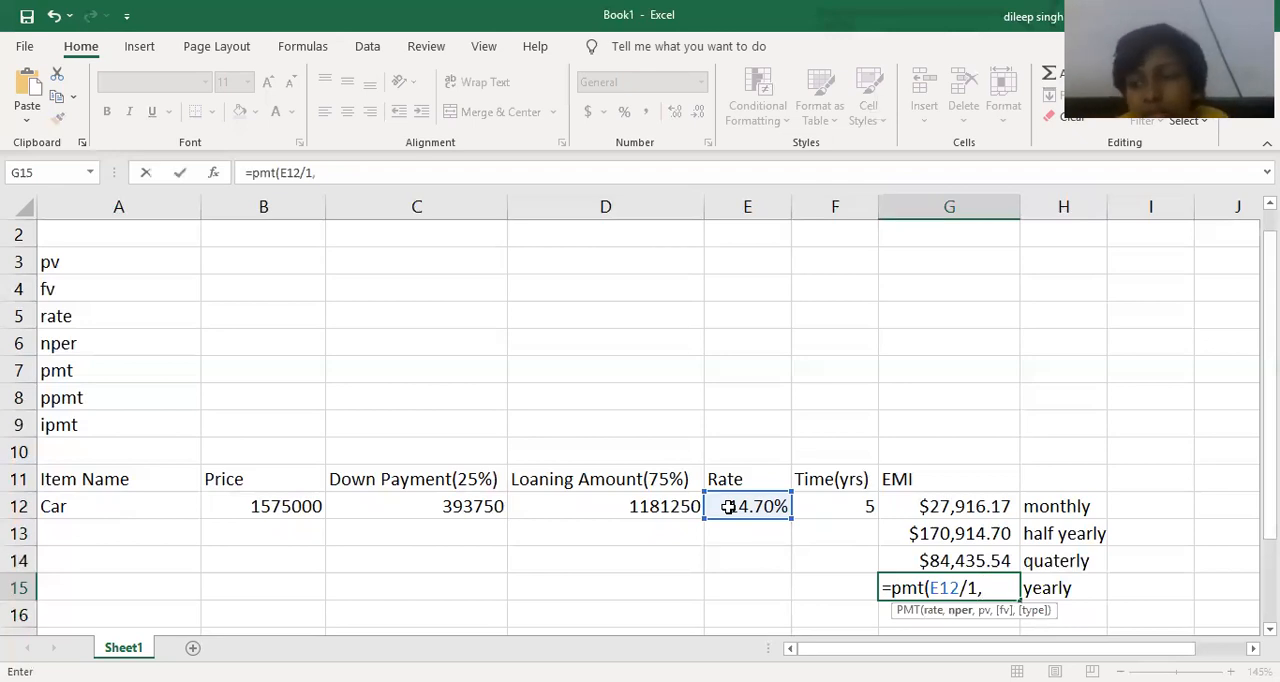
pyautogui.click(822, 514)
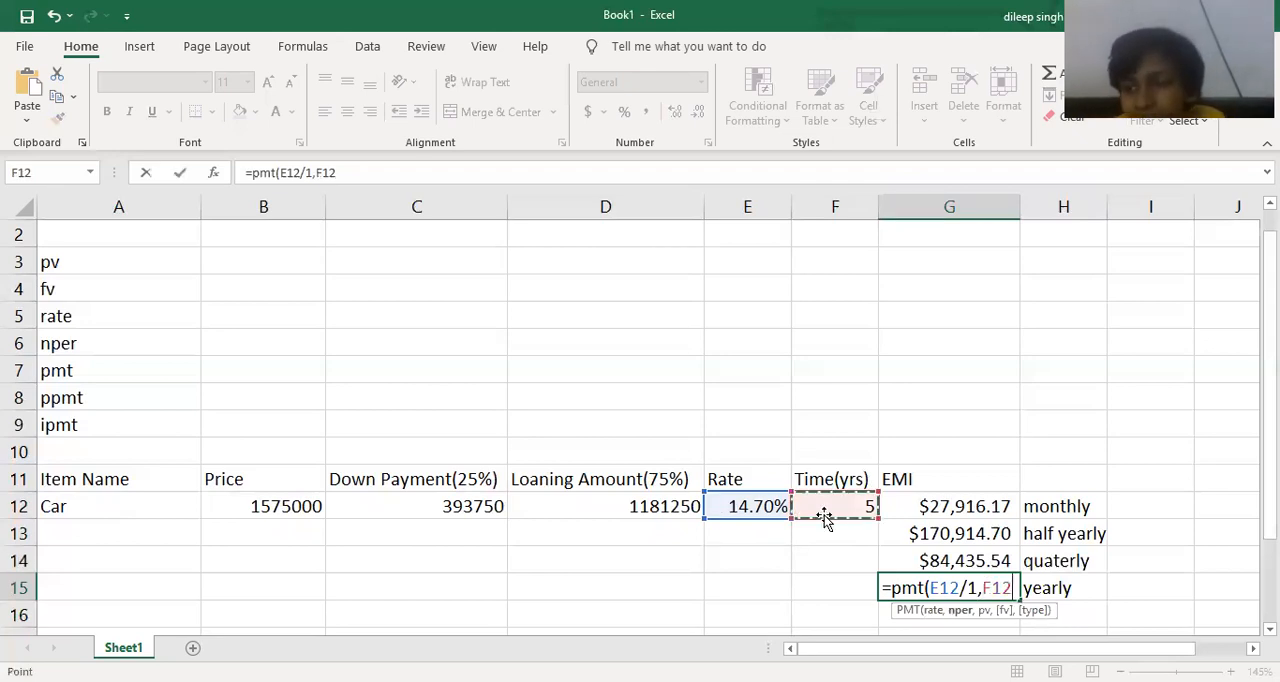
pyautogui.write('*')
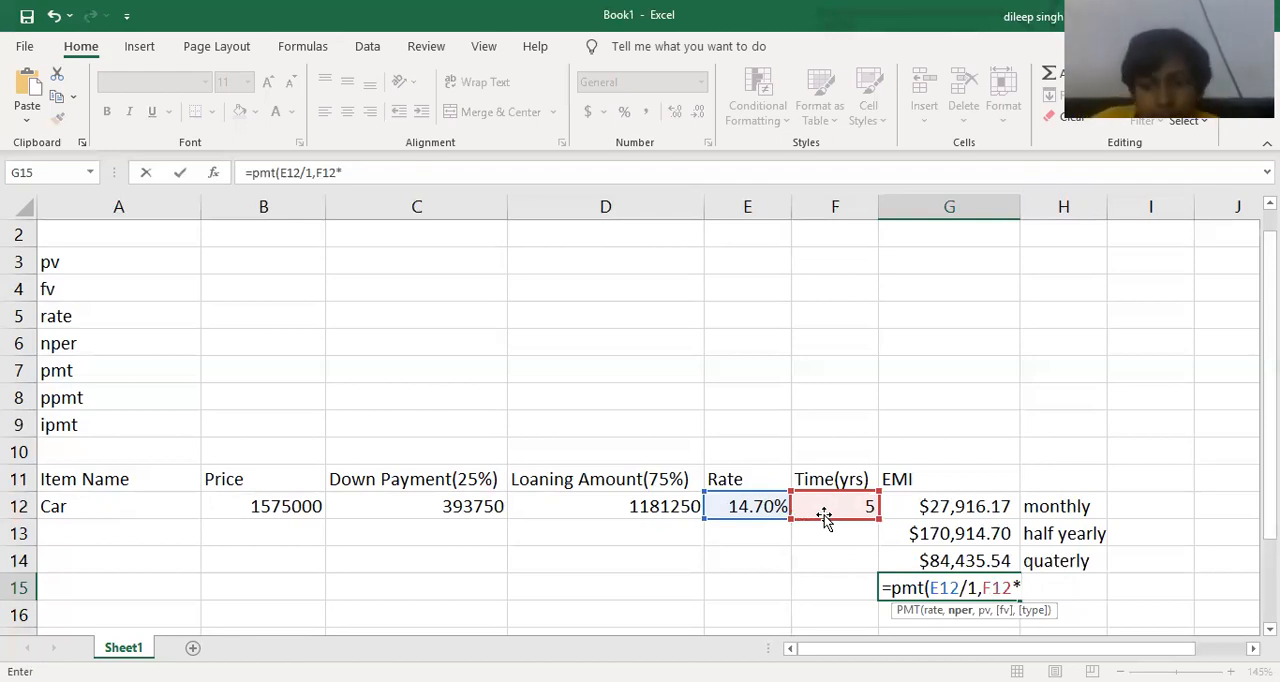
pyautogui.write('1')
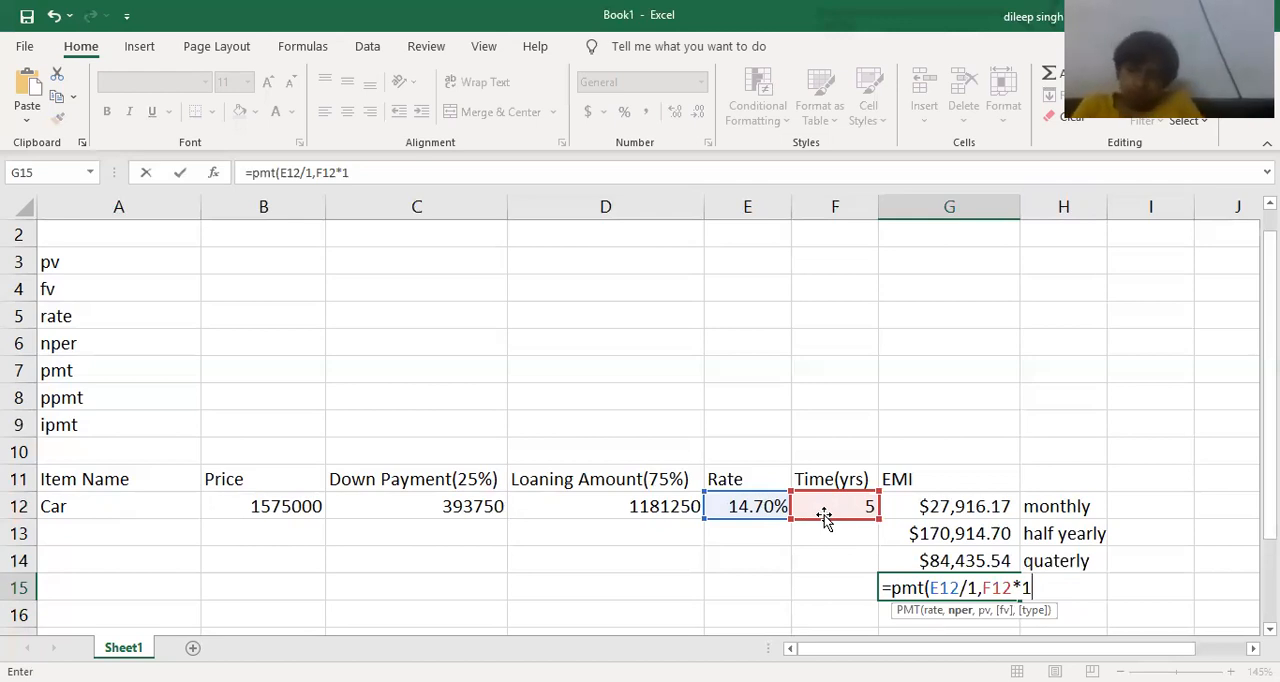
pyautogui.write(',-')
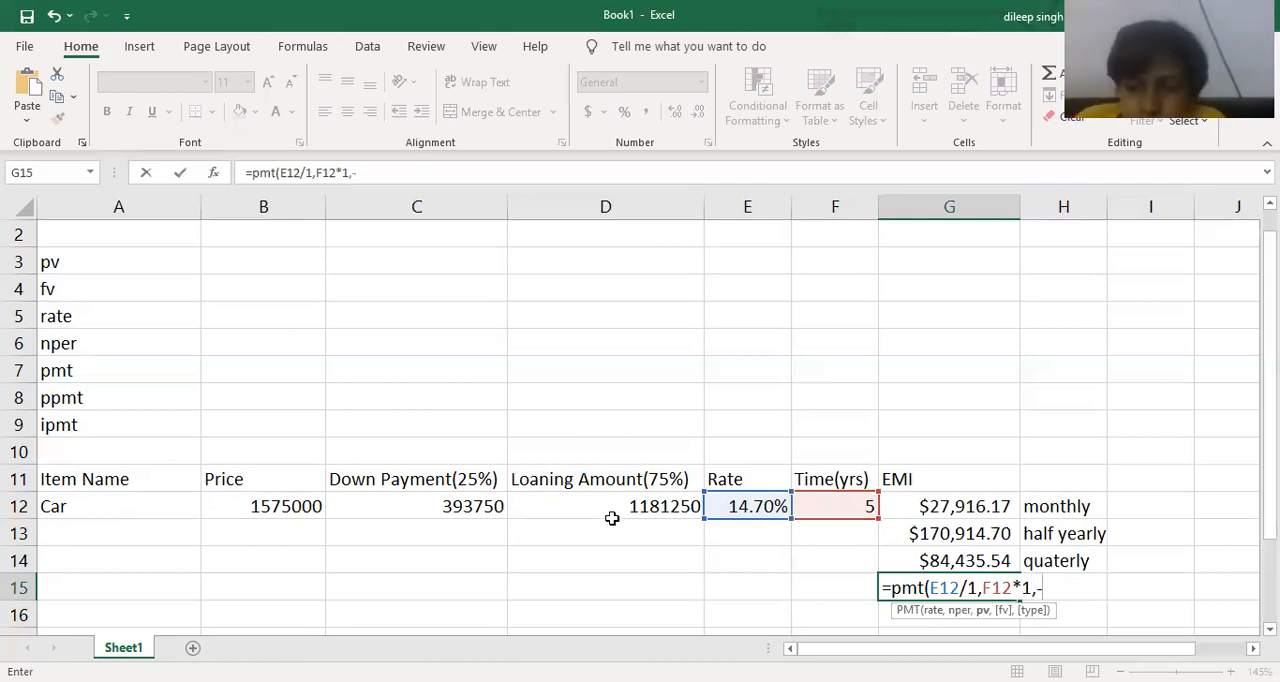
pyautogui.click(616, 510)
pyautogui.write(',0)')
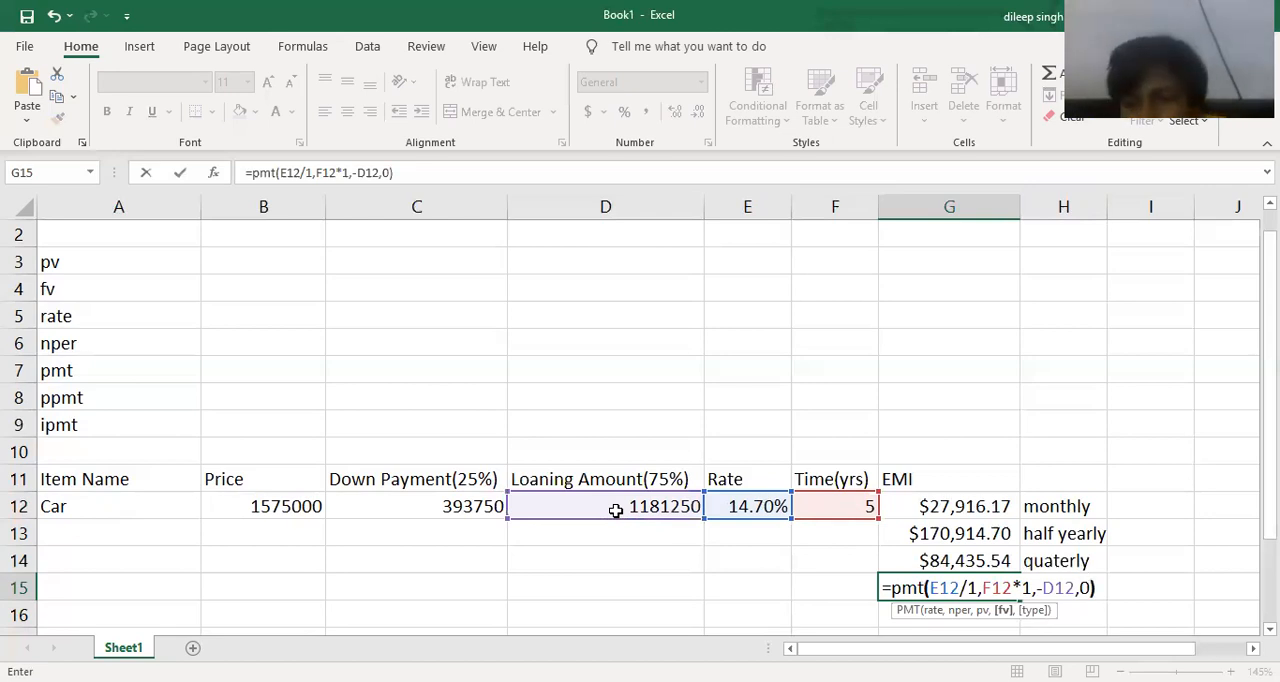
pyautogui.press('Return')
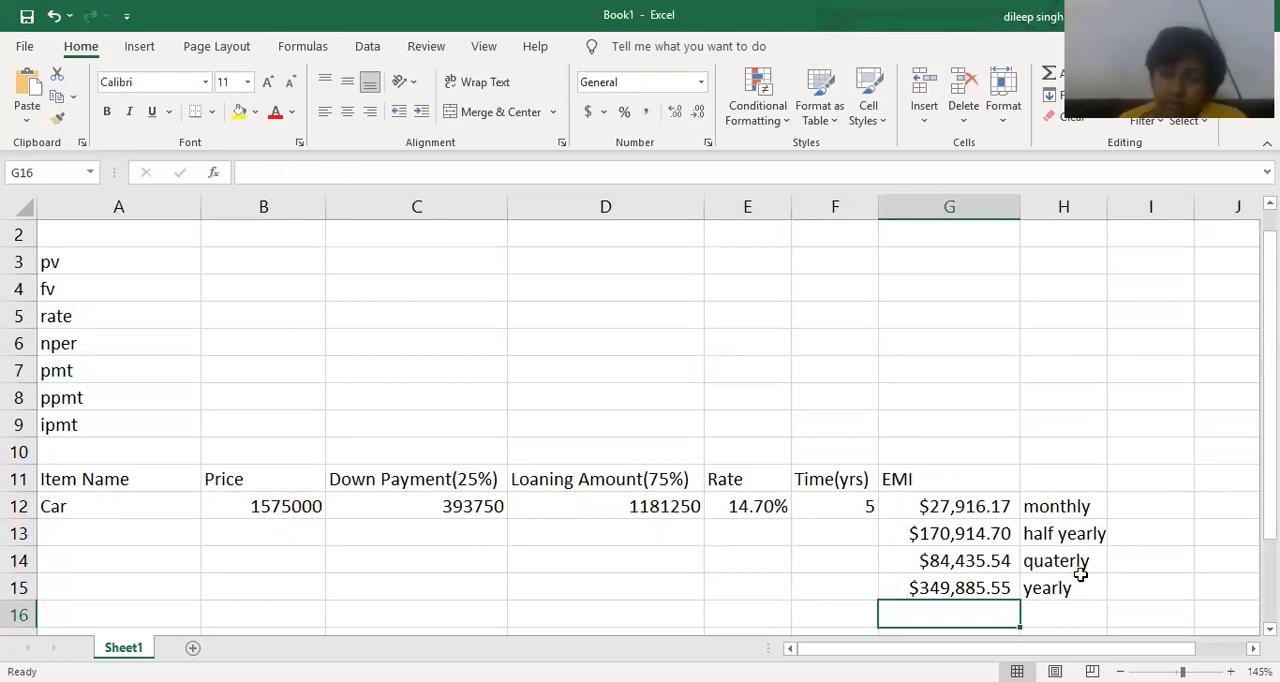
# Review the arguments of the yearly EMI formula in cell G15.
pyautogui.doubleClick(975, 588)
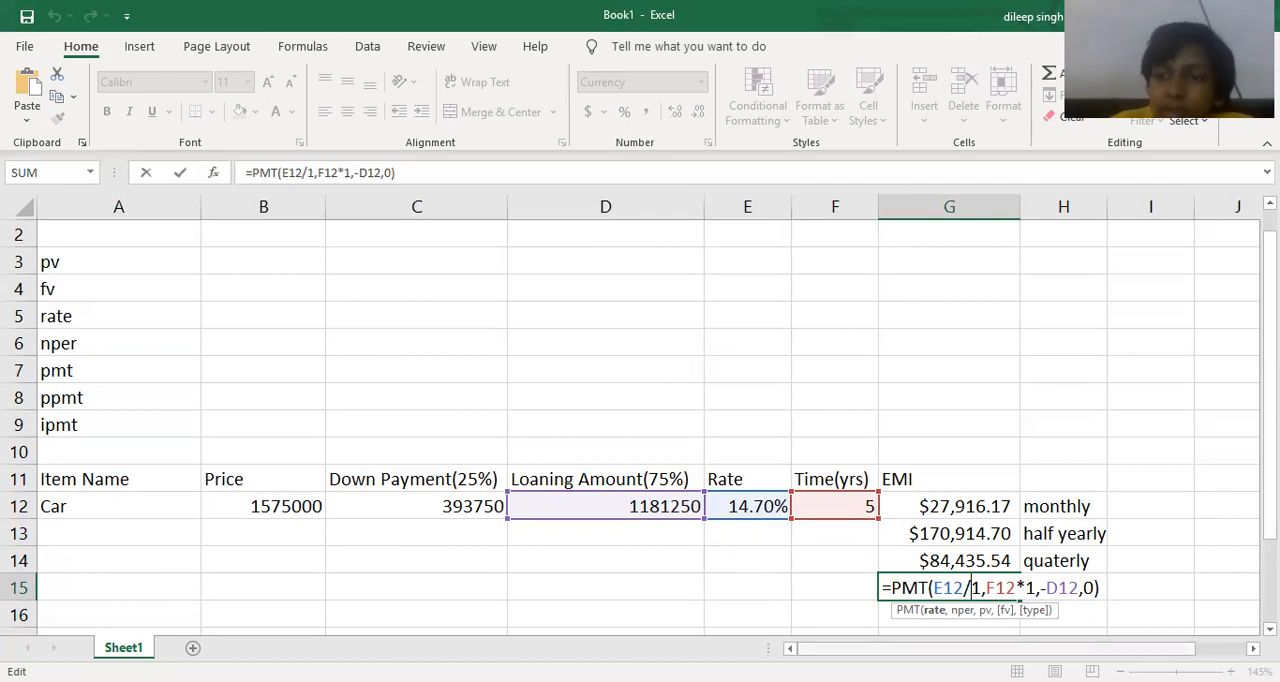
pyautogui.scroll(-1, 955, 588)
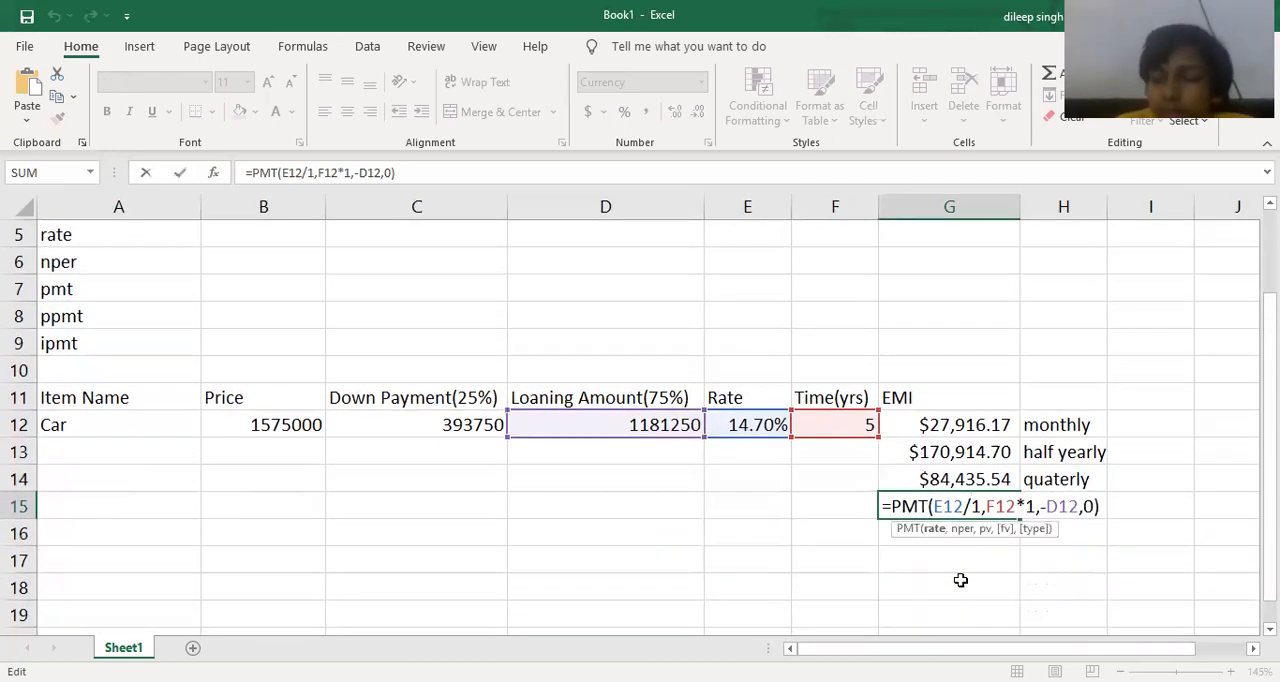
pyautogui.press('Return')
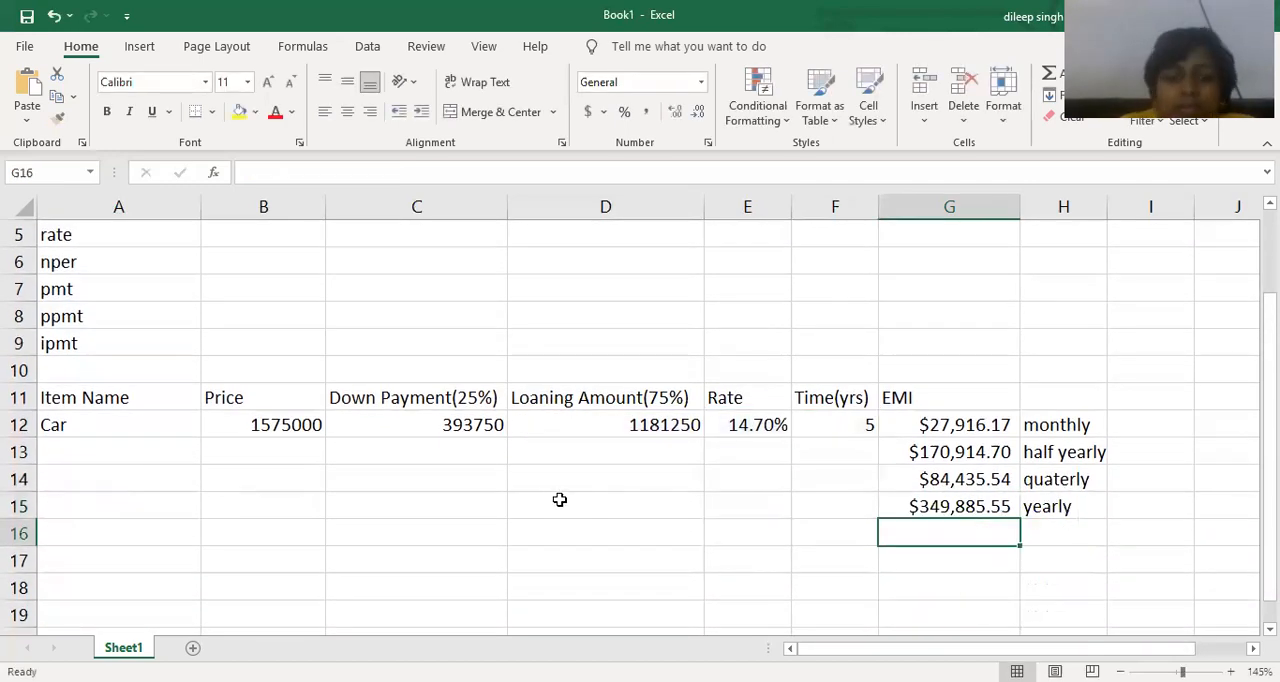
# Enter the heading "installment number" in cell C17, below the car loan table.
pyautogui.click(459, 553)
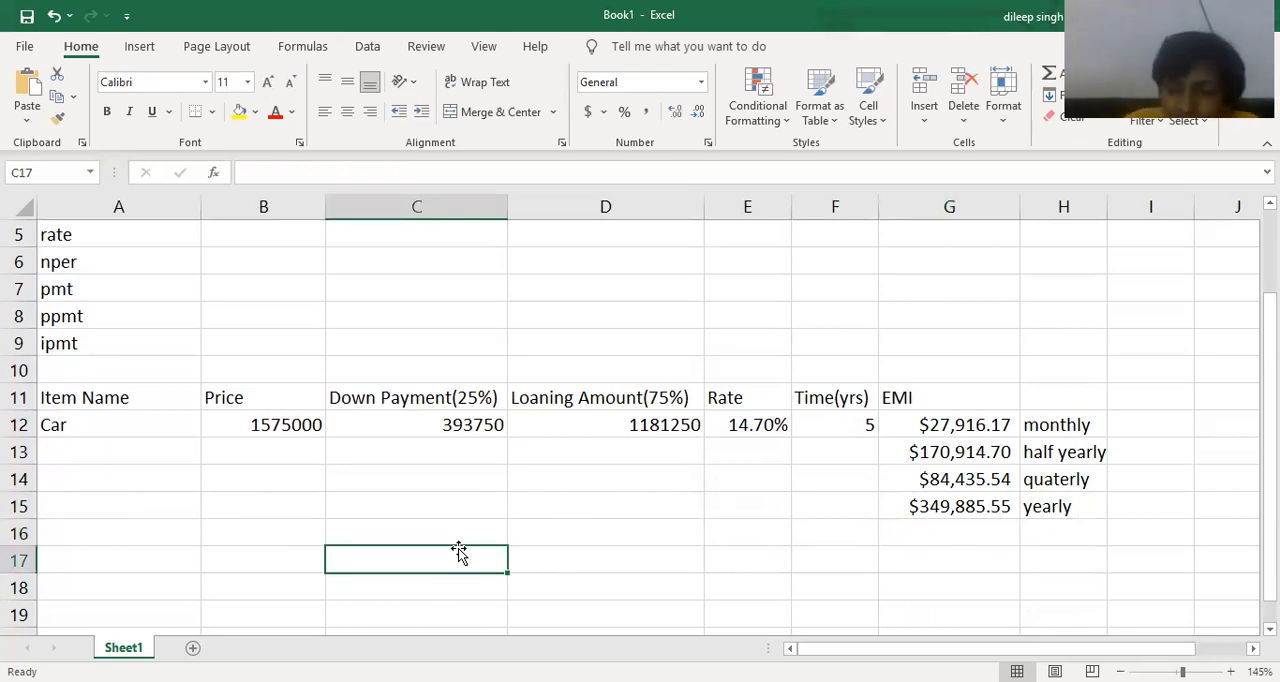
pyautogui.write('inta')
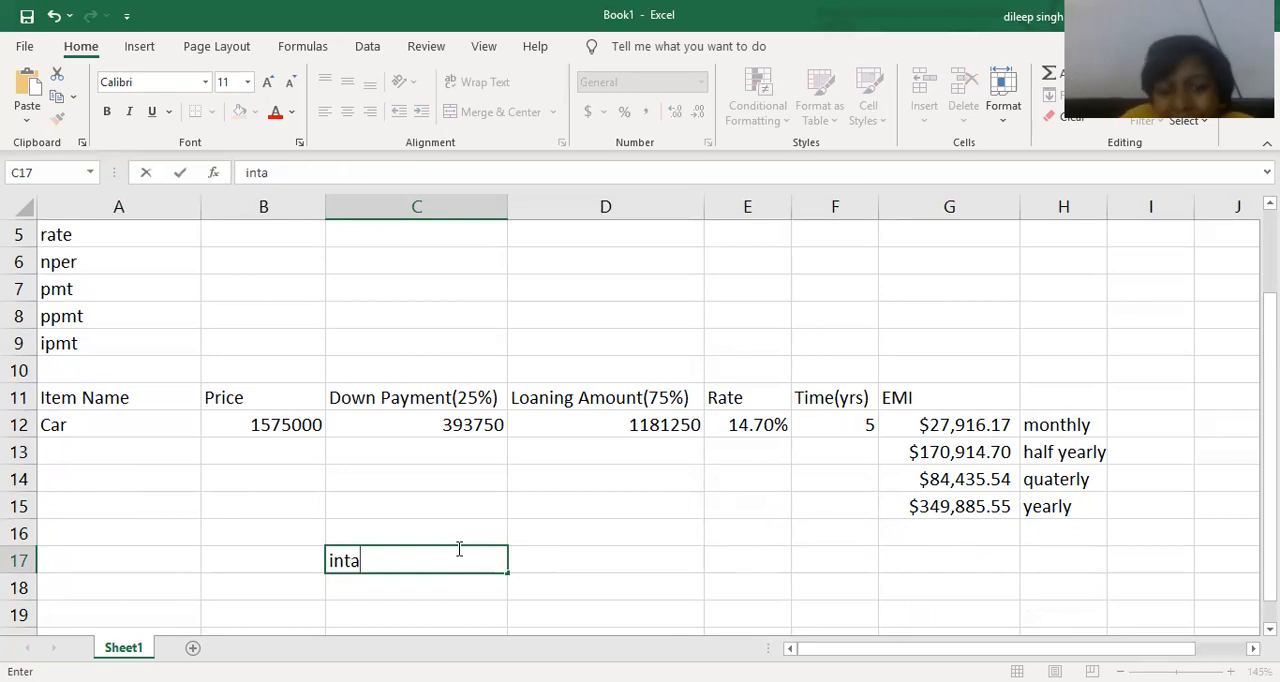
pyautogui.press('BackSpace')
pyautogui.press('BackSpace')
pyautogui.write('stallment number')
pyautogui.press('Tab')
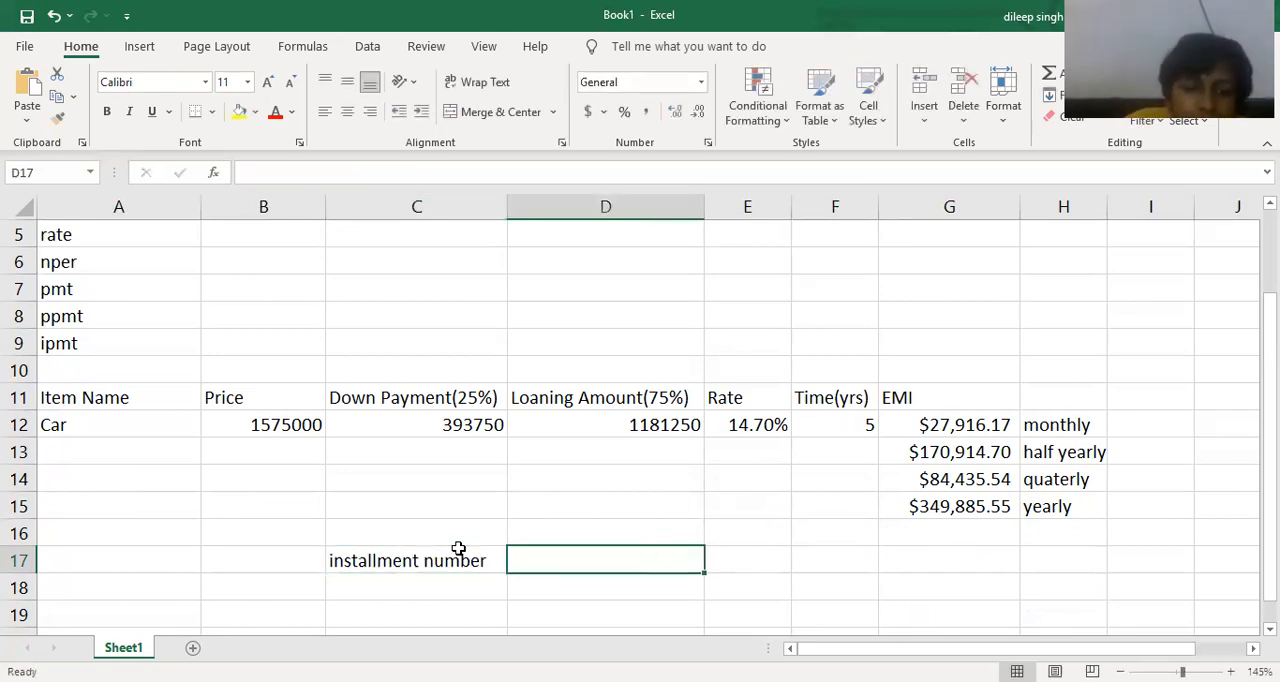
# Enter the heading "interest of installment" in cell D17, beside the installment number heading.
pyautogui.write('int')
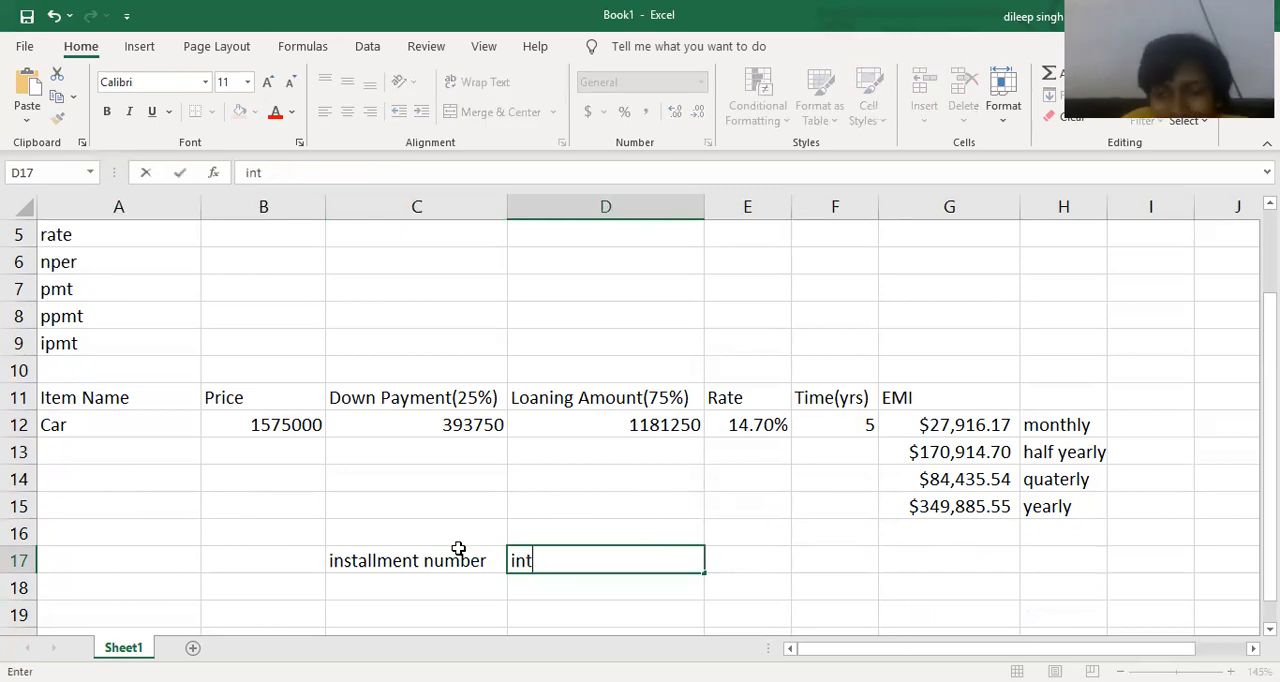
pyautogui.write('erest of installment')
pyautogui.press('Tab')
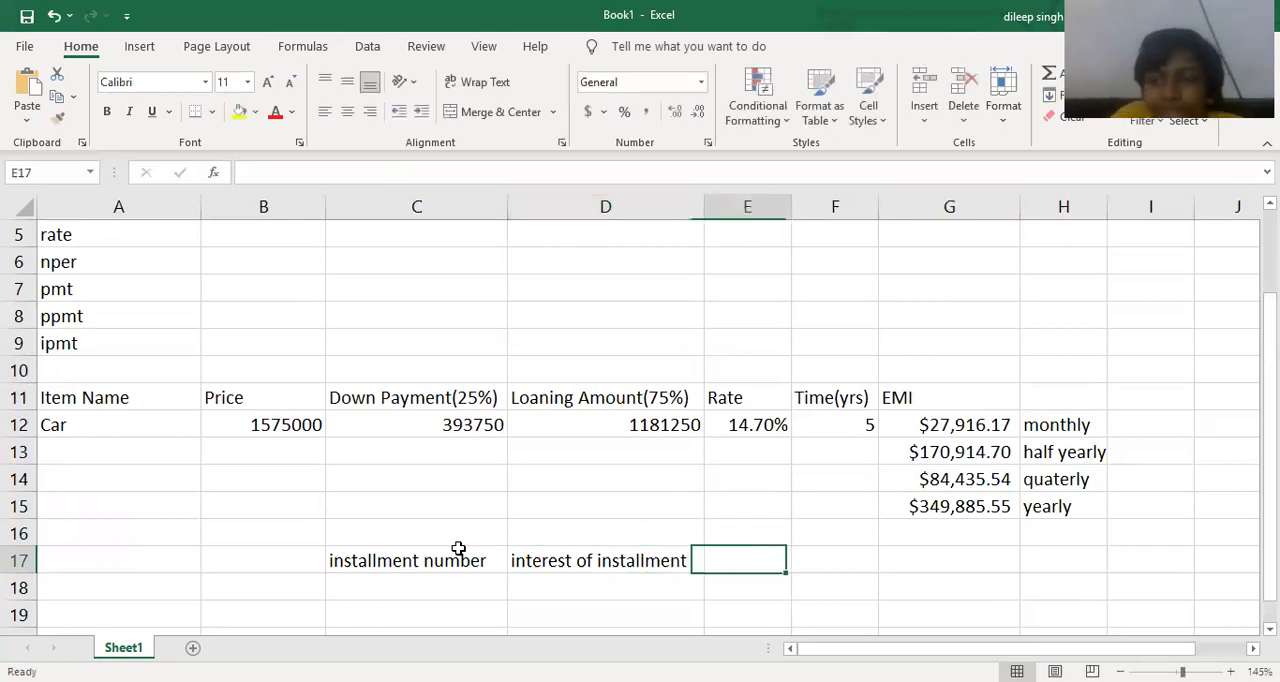
# Enter the heading "principal amt of installment" in cell E17 and widen column E to fit it.
pyautogui.write('principal amt o')
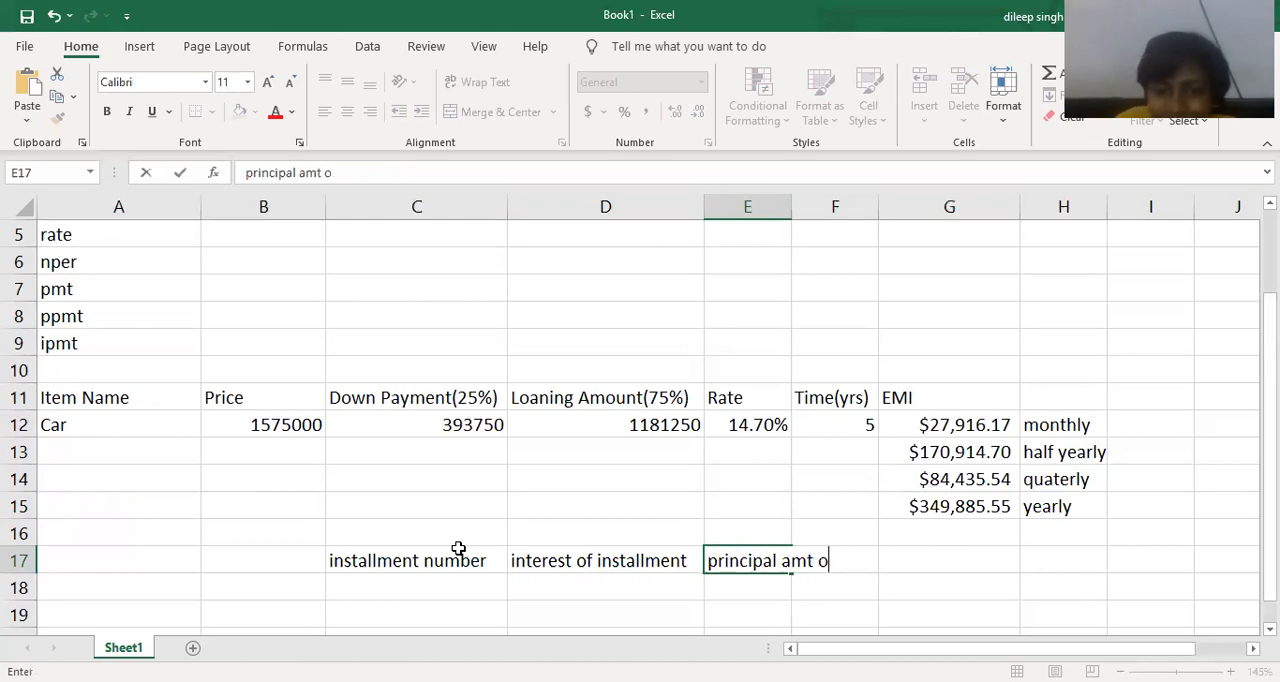
pyautogui.write('f installment')
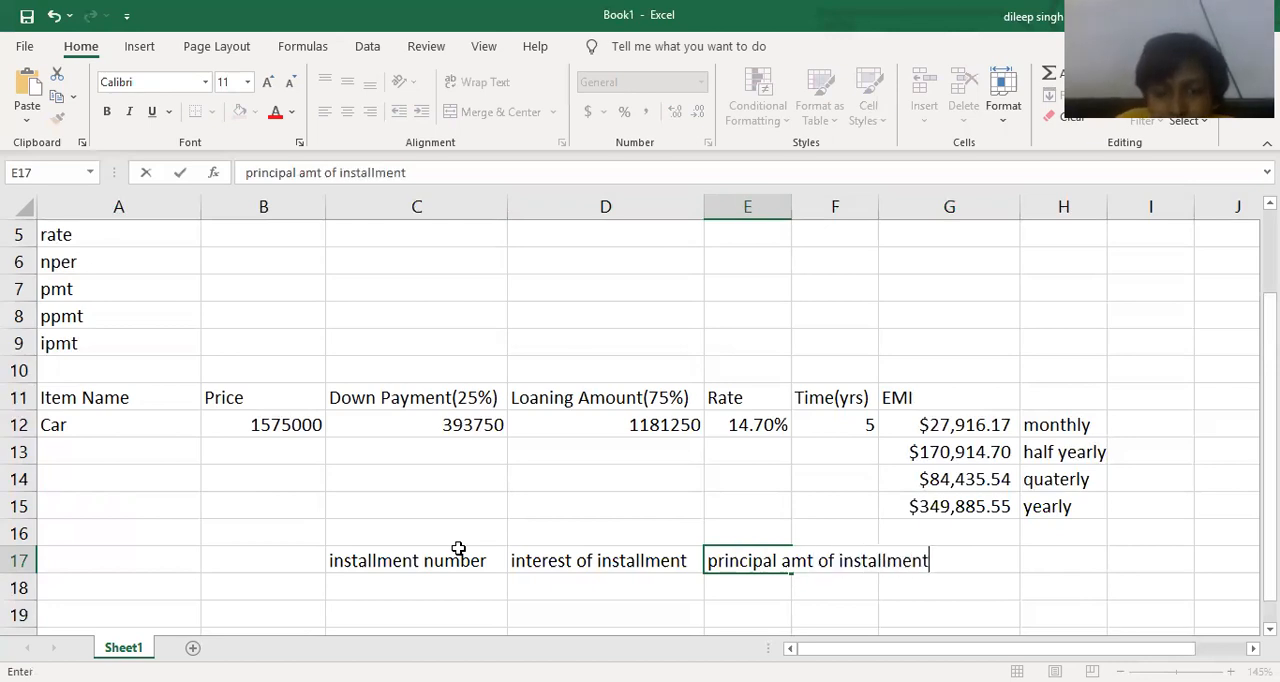
pyautogui.doubleClick(791, 209)
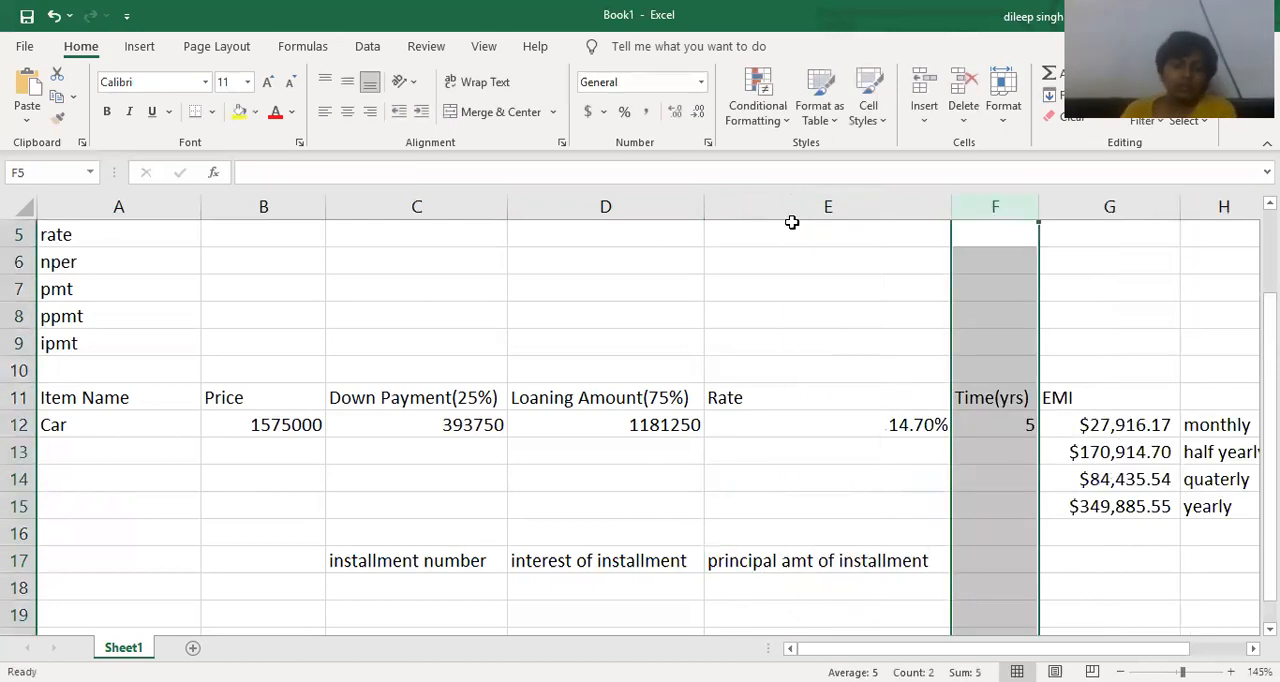
pyautogui.click(995, 557)
pyautogui.click(1093, 428)
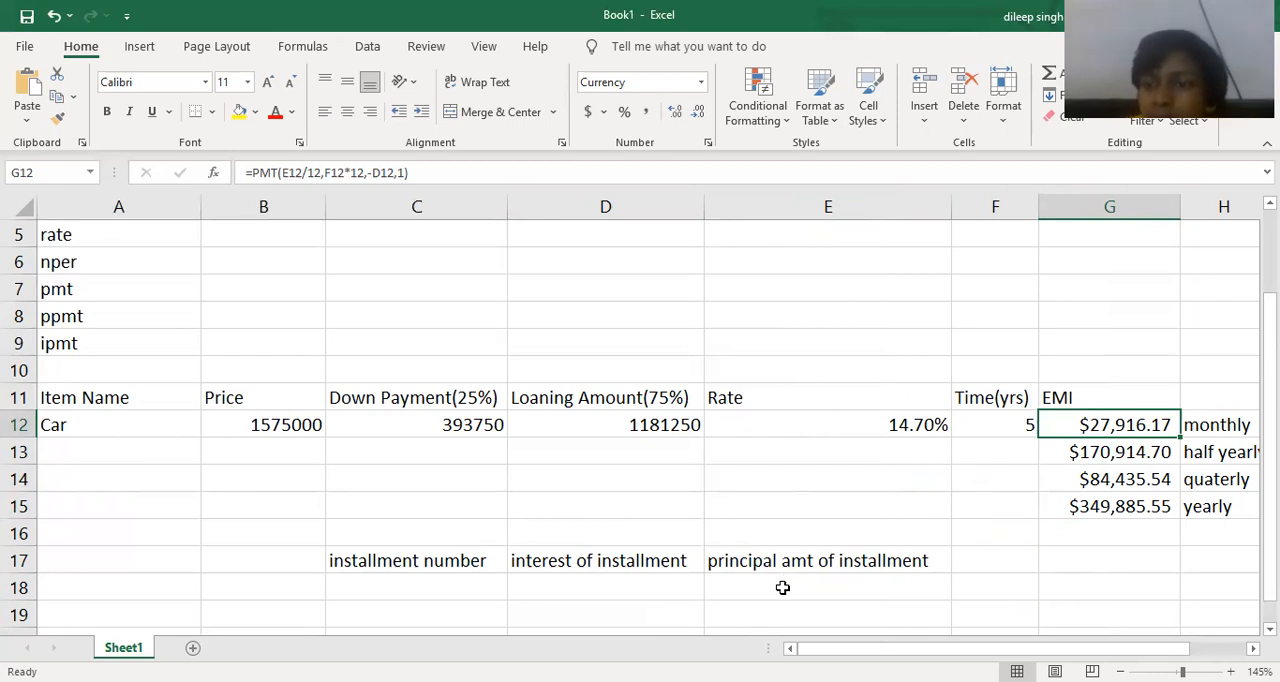
# Enter 1 as the first installment number in cell C18.
pyautogui.click(479, 581)
pyautogui.scroll(-1, 620, 583)
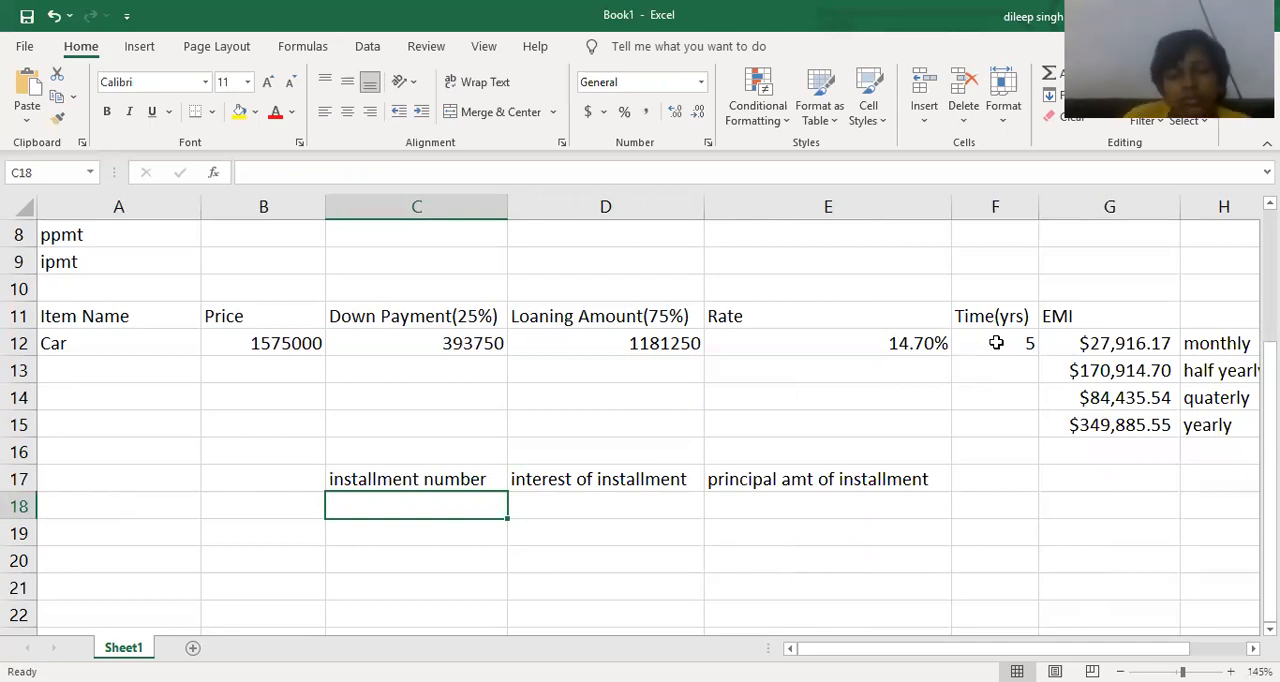
pyautogui.write('1')
pyautogui.press('Return')
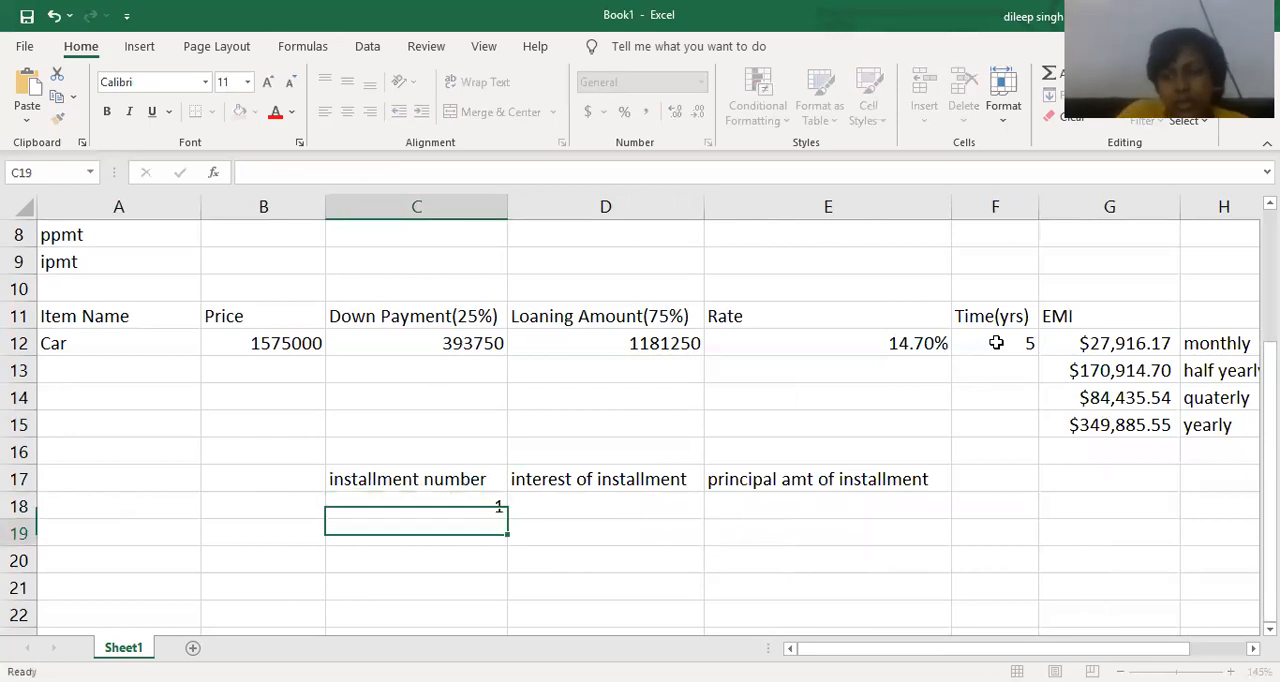
pyautogui.write('2')
pyautogui.press('Return')
pyautogui.write('3')
pyautogui.press('Return')
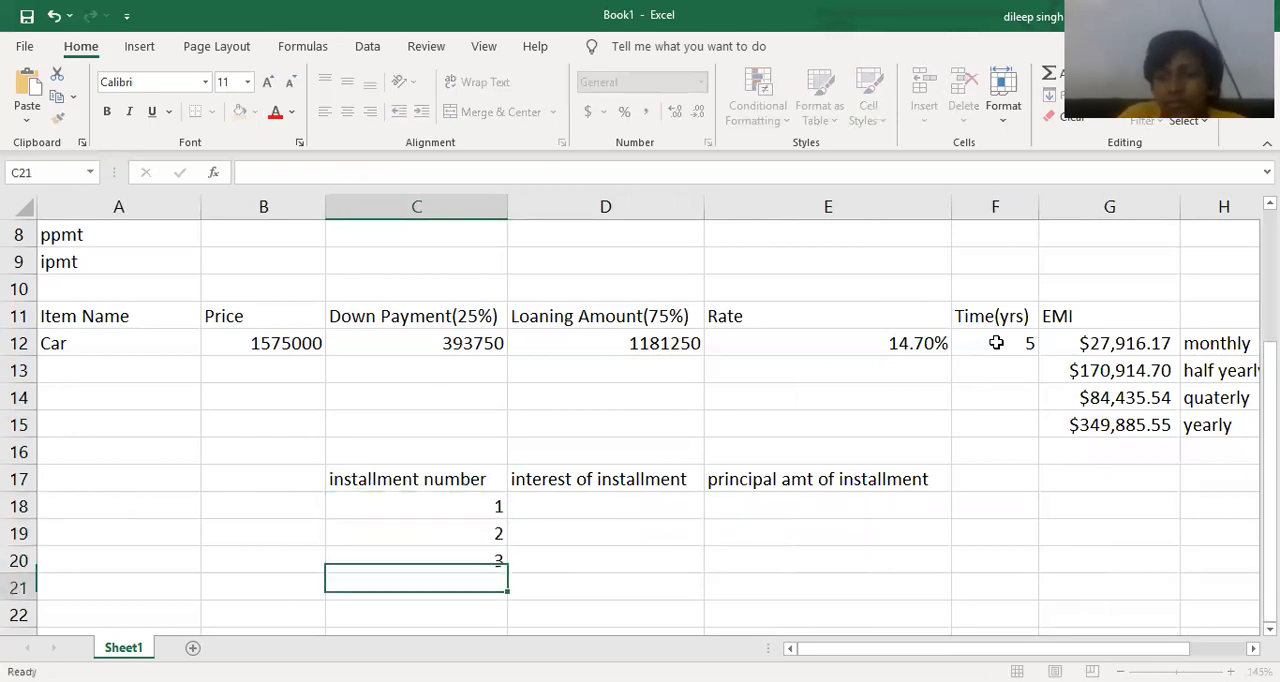
pyautogui.moveTo(494, 531); pyautogui.dragTo(494, 562)
pyautogui.press('Delete')
# Fill the installment number column from C18 downward with a linear series, step value 1 and stop value 60.
pyautogui.moveTo(494, 506); pyautogui.dragTo(520, 665)
pyautogui.scroll(9, 550, 470)
pyautogui.scroll(20, 548, 465)
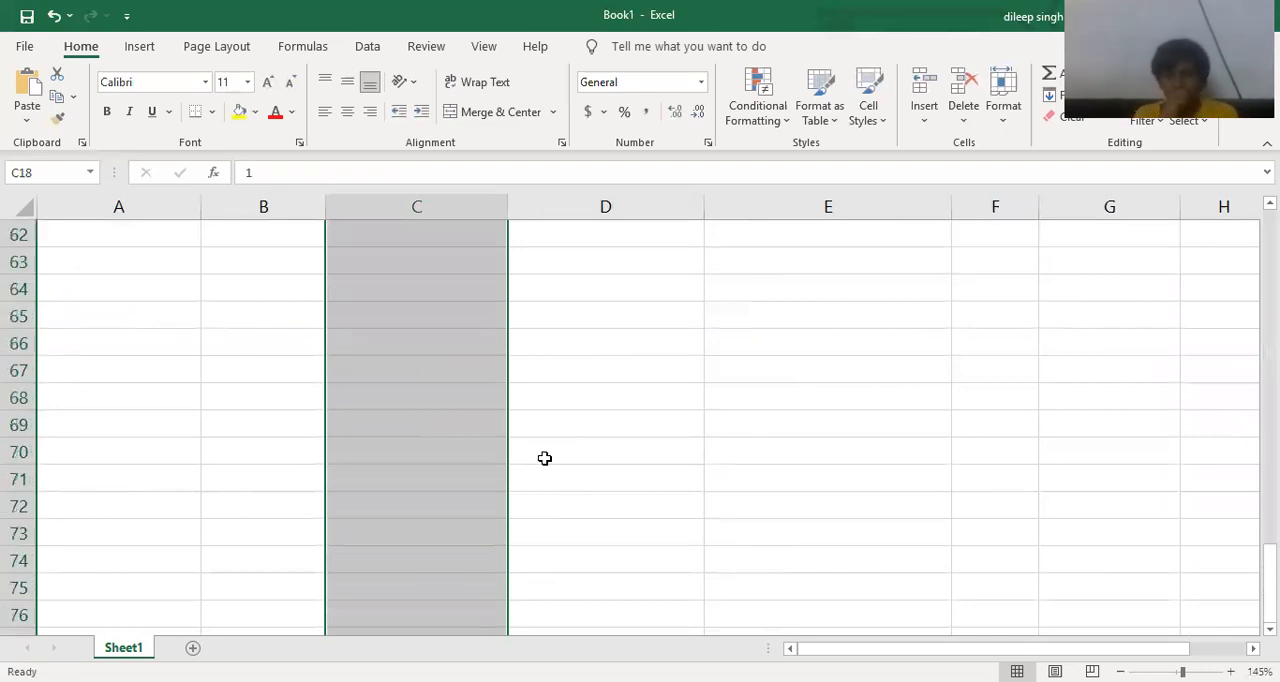
pyautogui.scroll(20, 545, 457)
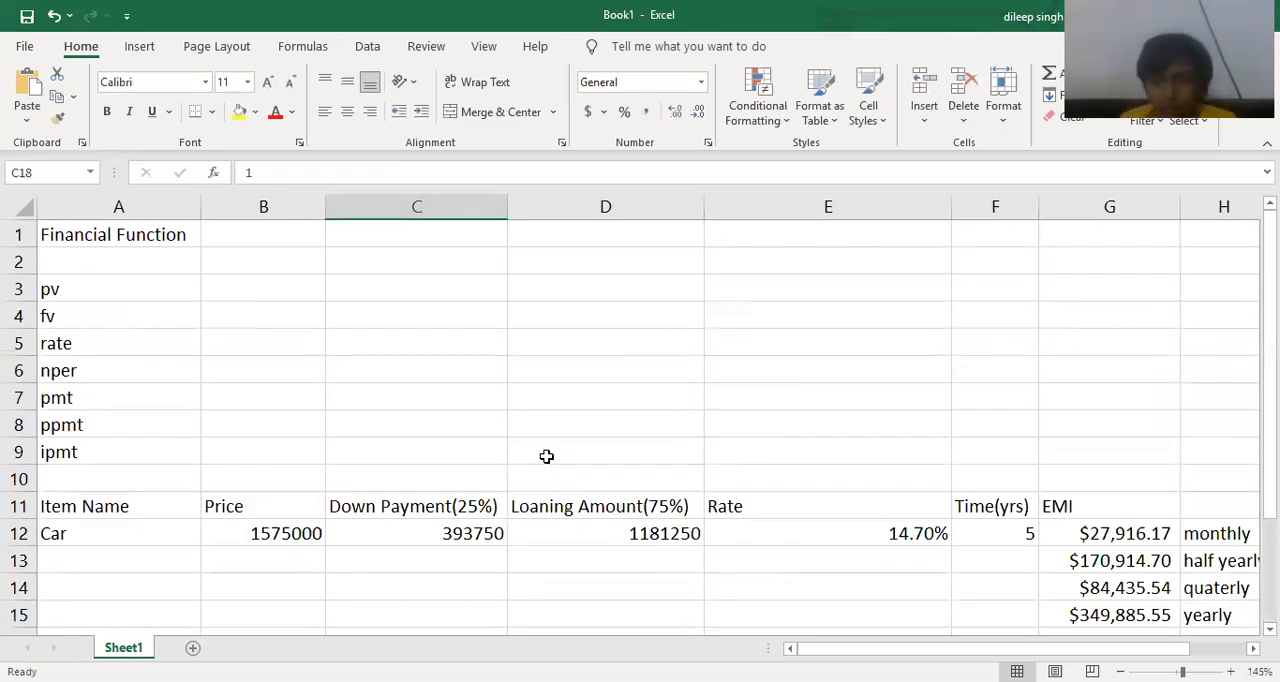
pyautogui.scroll(-4, 486, 432)
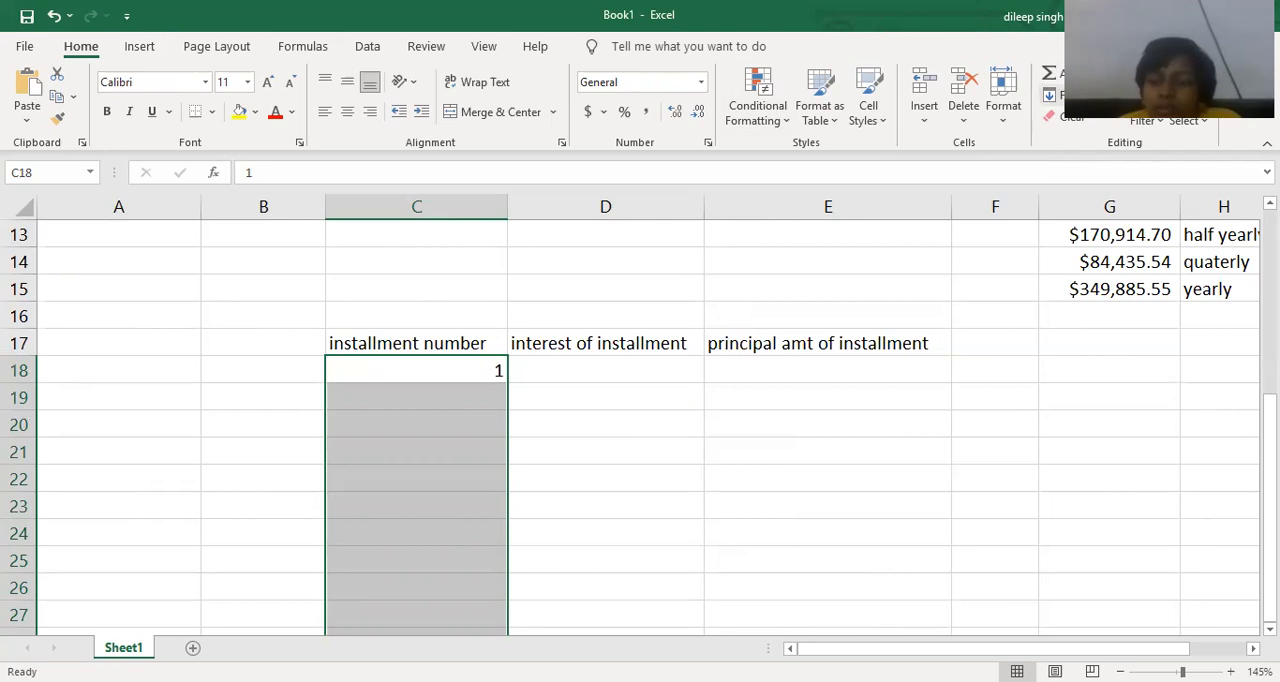
pyautogui.click(1052, 95)
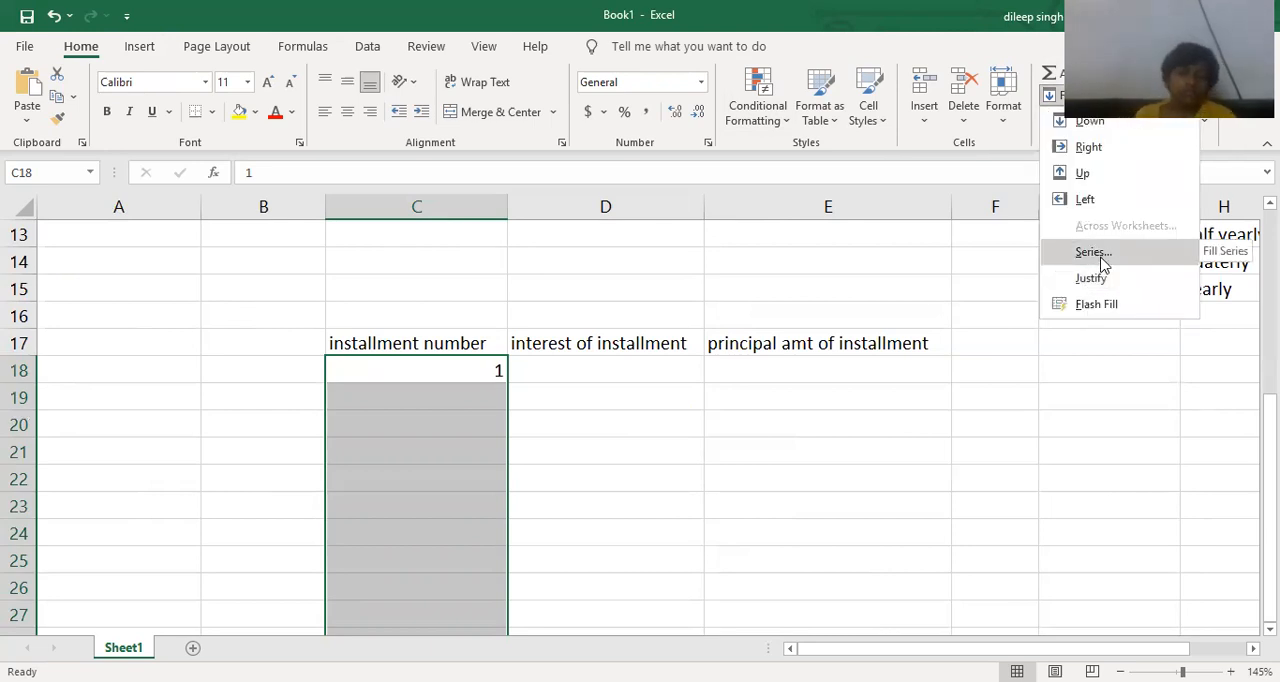
pyautogui.click(1093, 252)
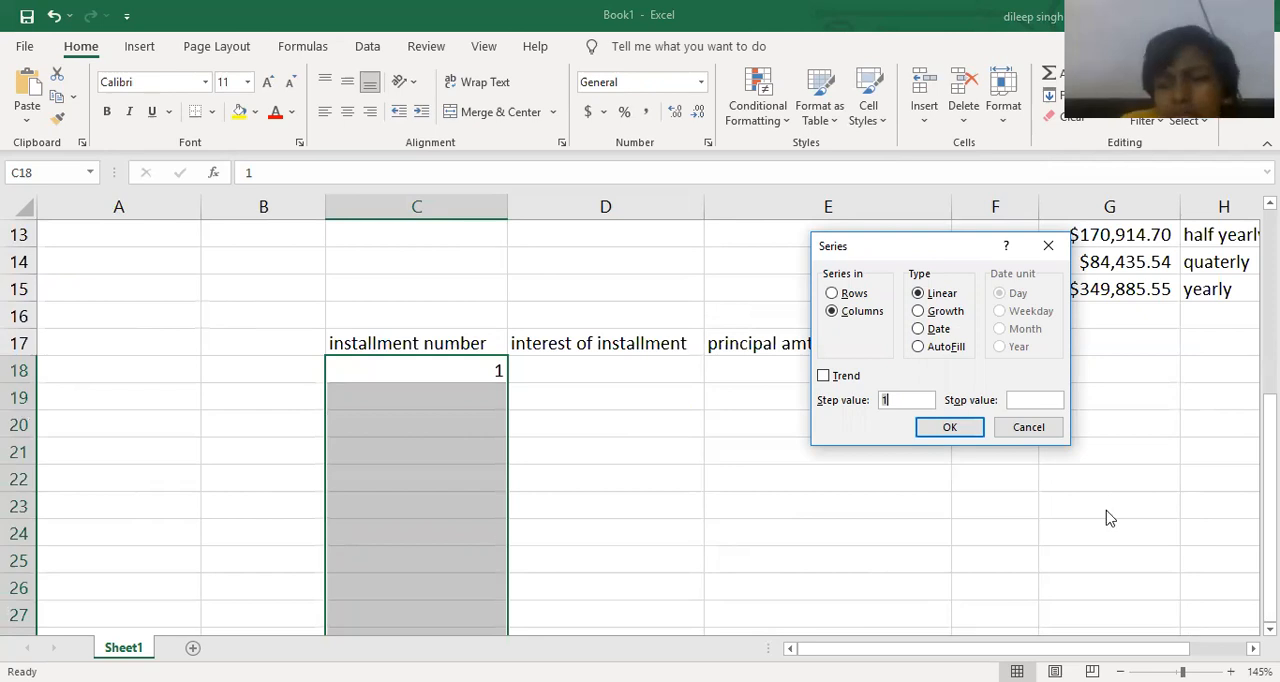
pyautogui.click(1026, 398)
pyautogui.write('60')
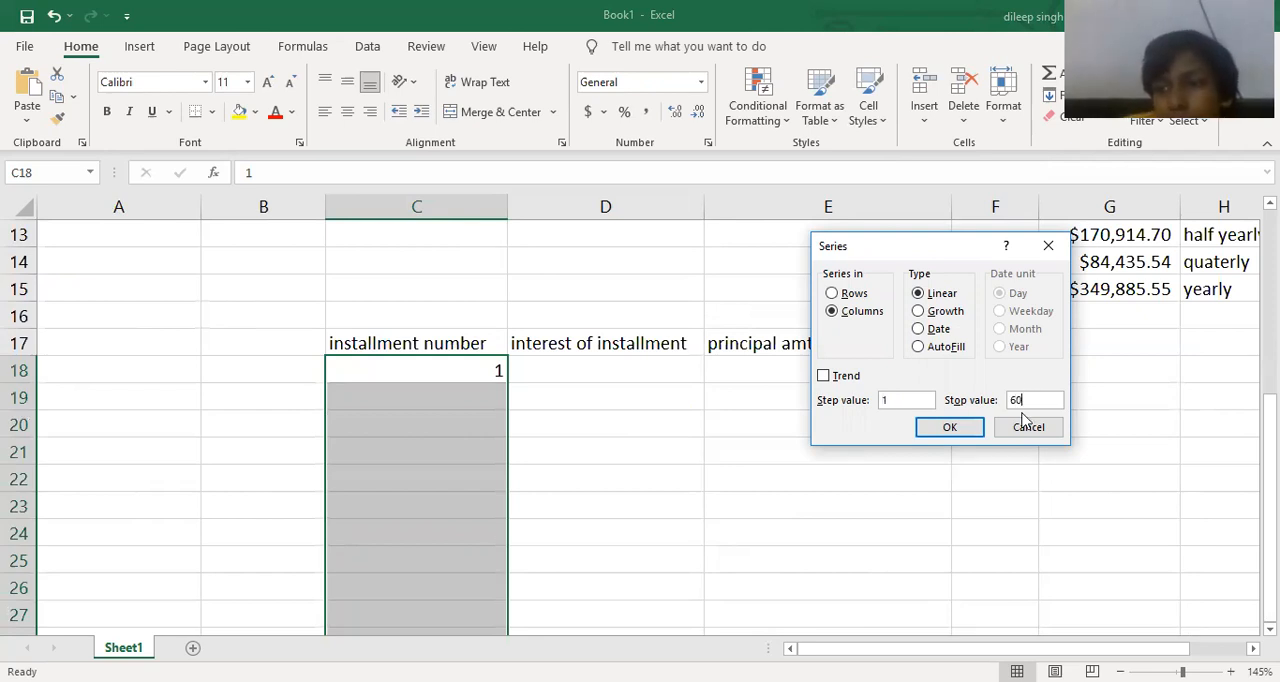
pyautogui.click(963, 438)
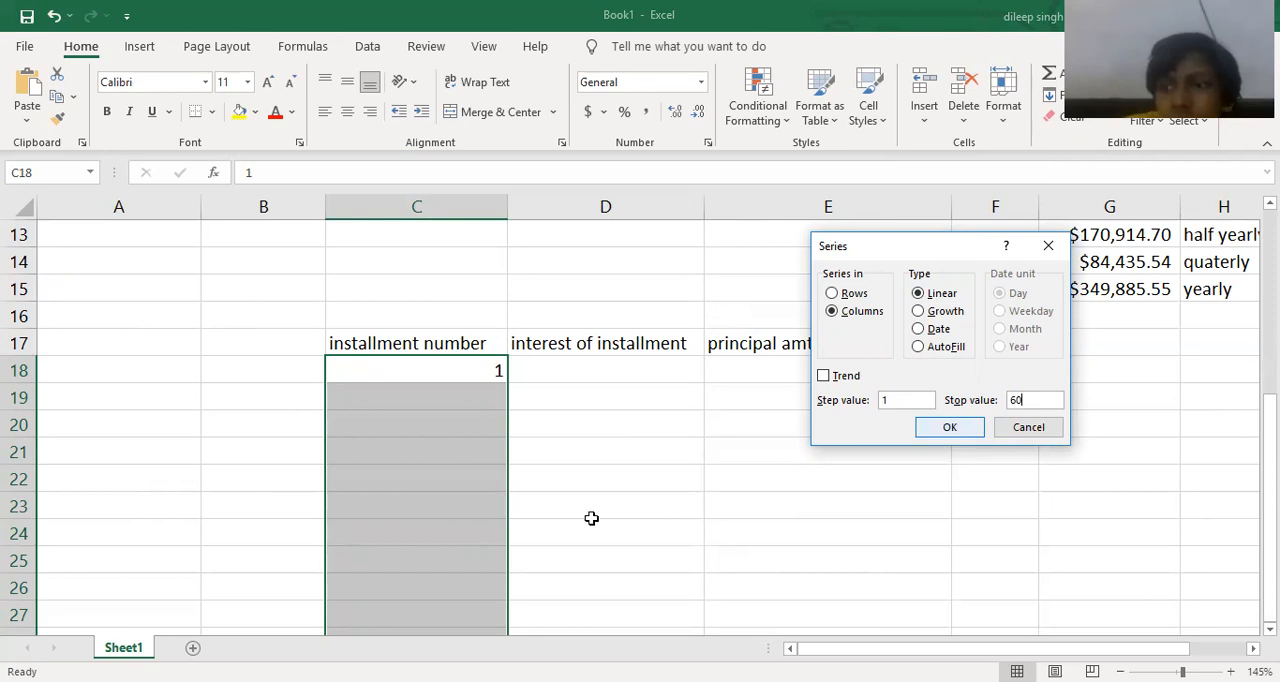
pyautogui.scroll(-11, 563, 517)
pyautogui.scroll(-7, 496, 542)
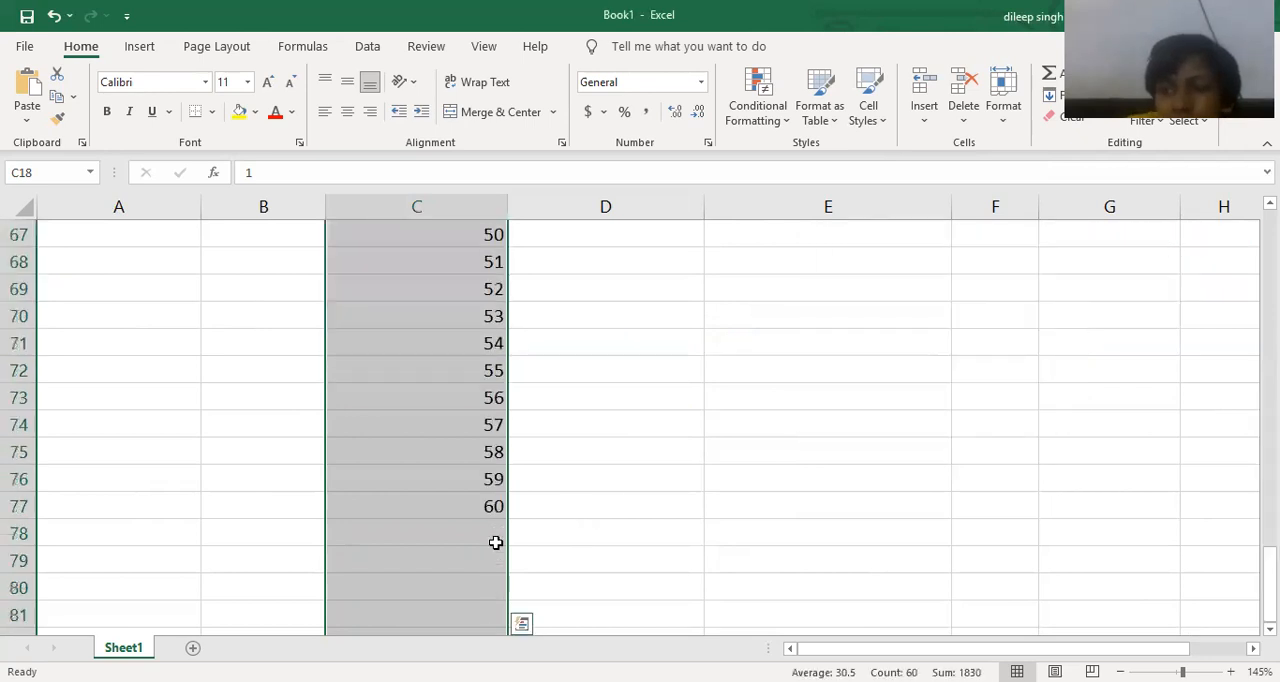
# Start an IPMT formula in D18 with E12/12 as the rate and C18 as the period.
pyautogui.click(578, 514)
pyautogui.scroll(14, 578, 514)
pyautogui.scroll(5, 578, 514)
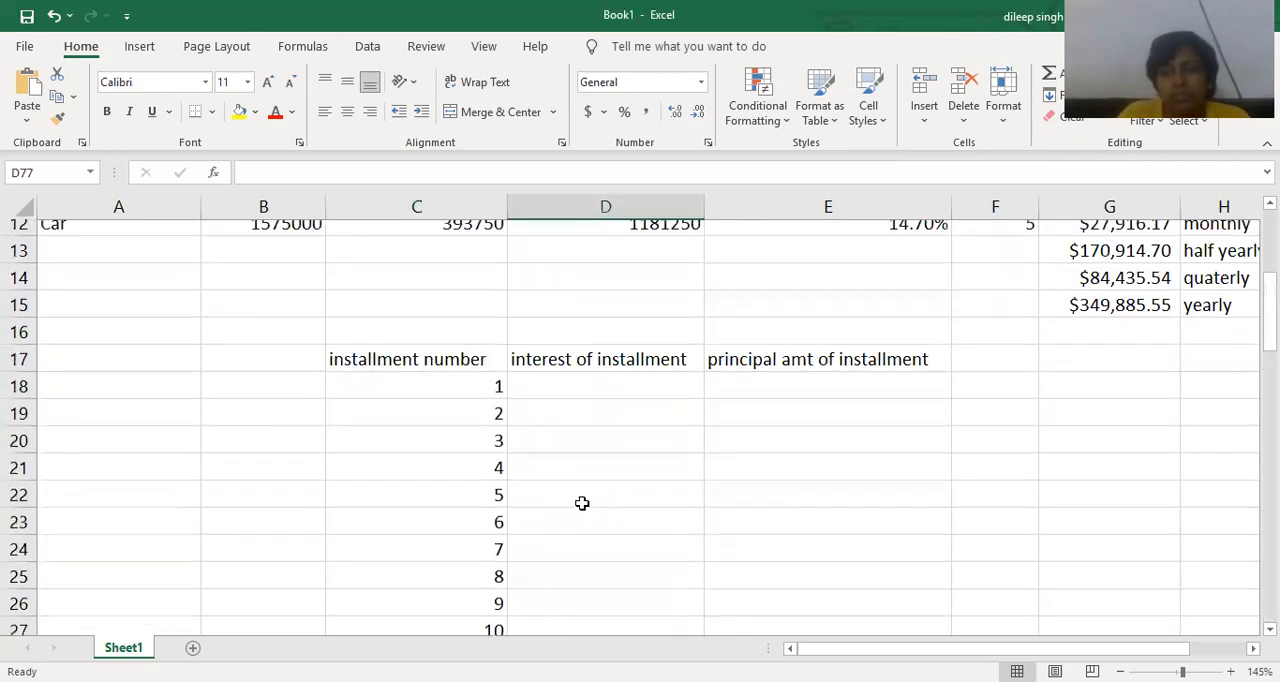
pyautogui.click(608, 454)
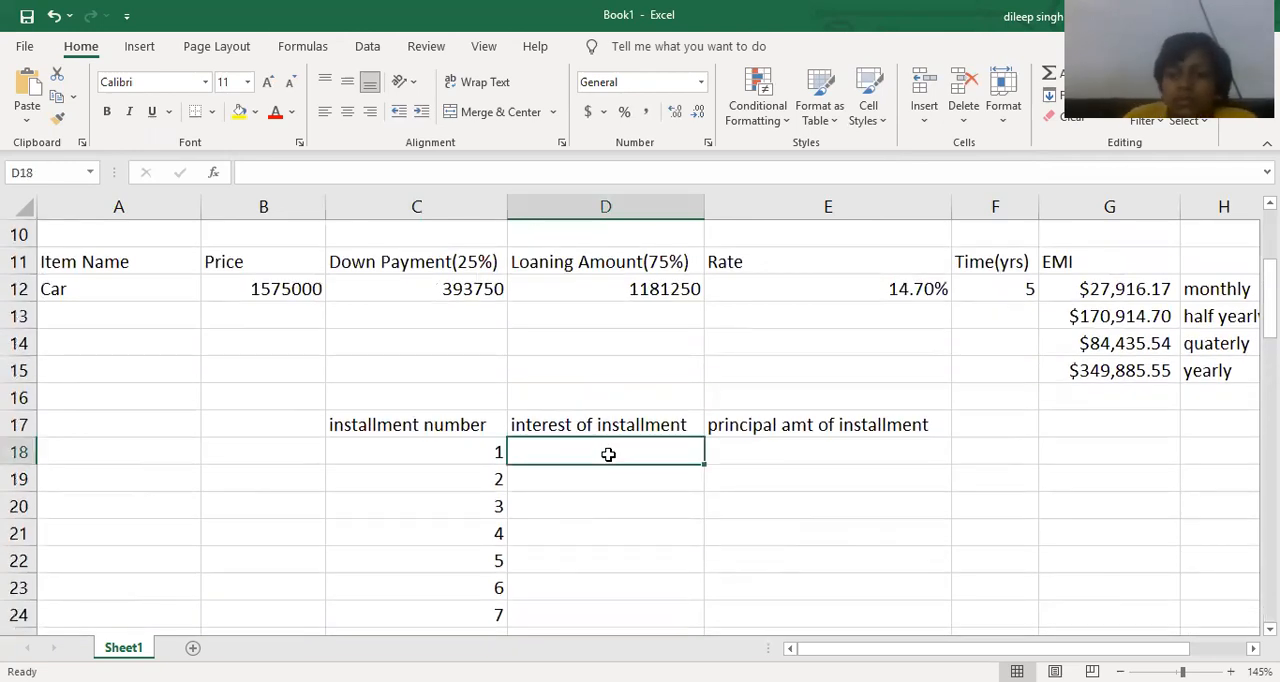
pyautogui.write('=')
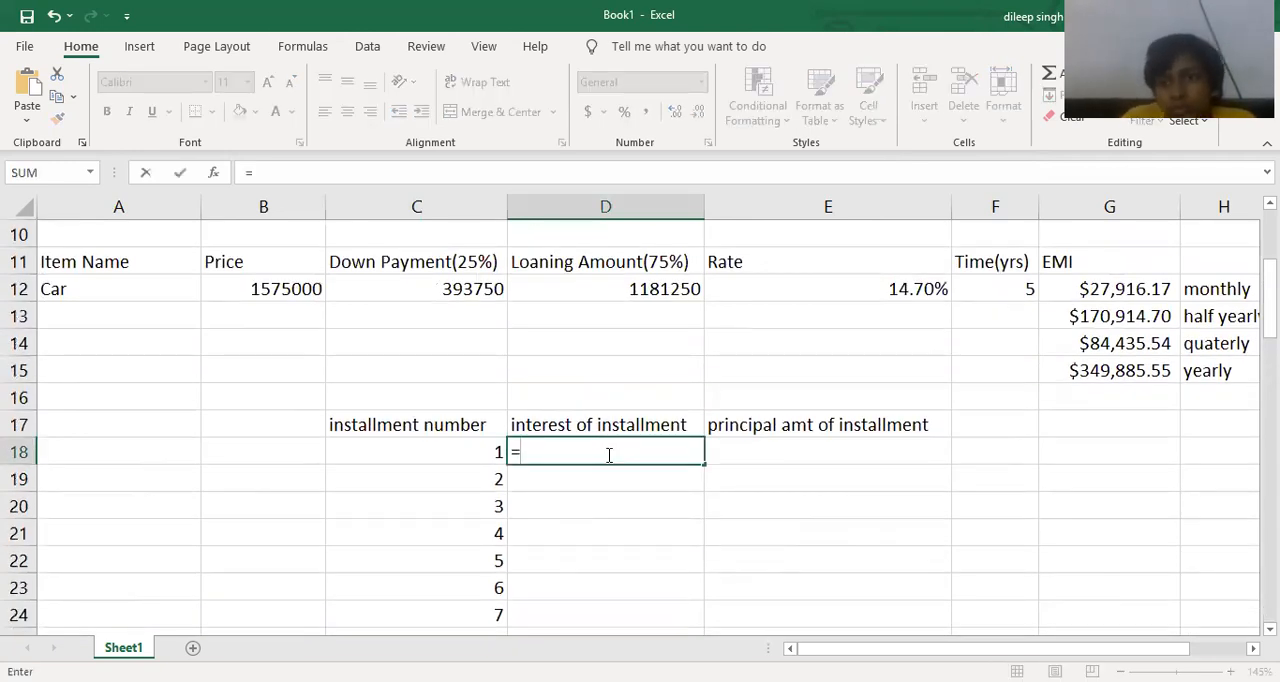
pyautogui.write('i')
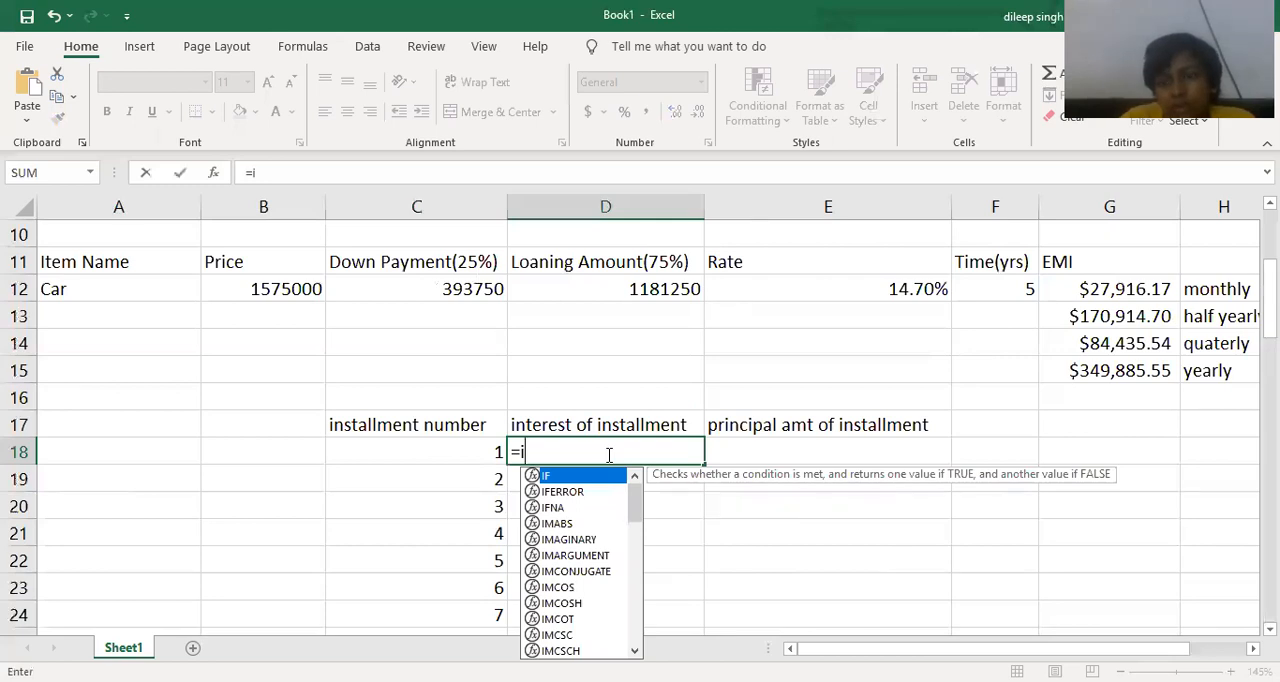
pyautogui.write('pmt')
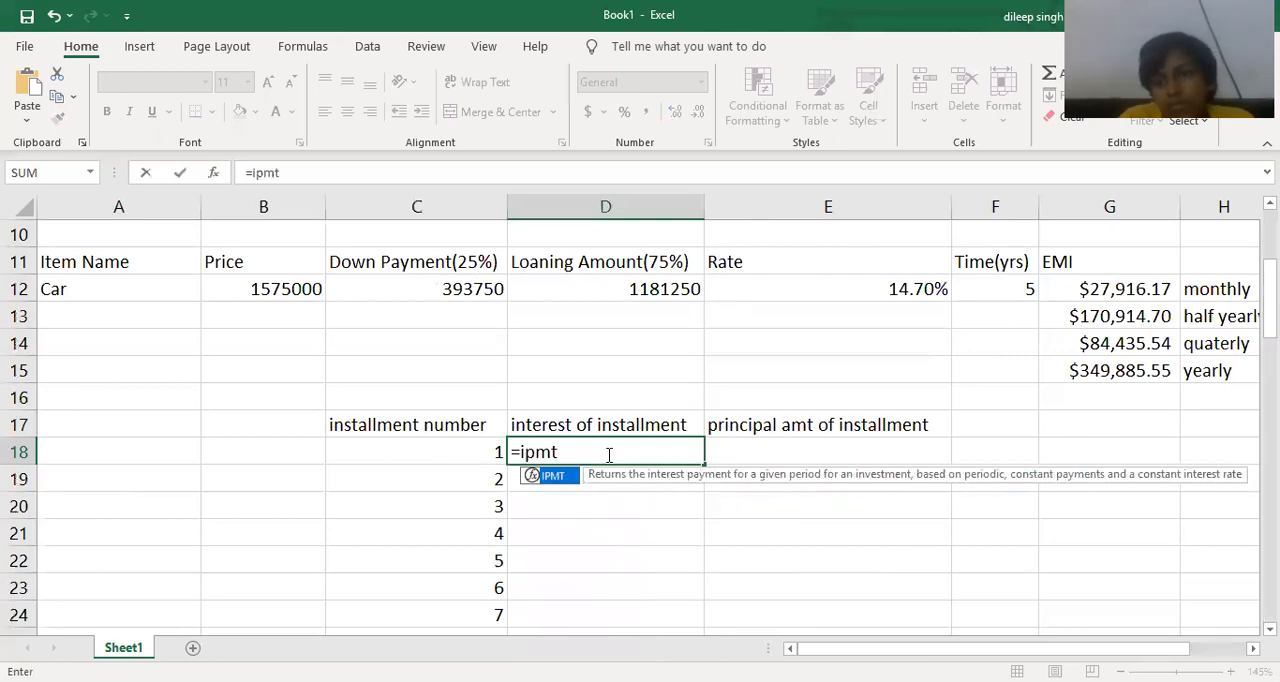
pyautogui.write('(')
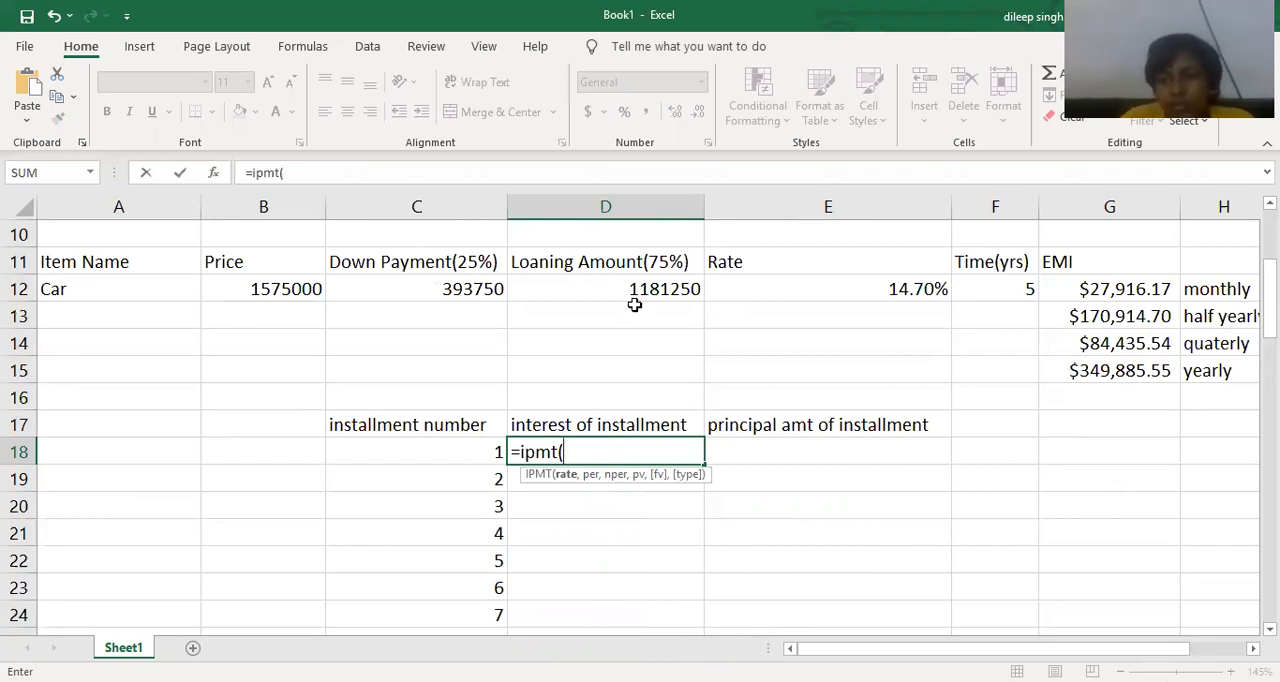
pyautogui.click(833, 285)
pyautogui.write('/')
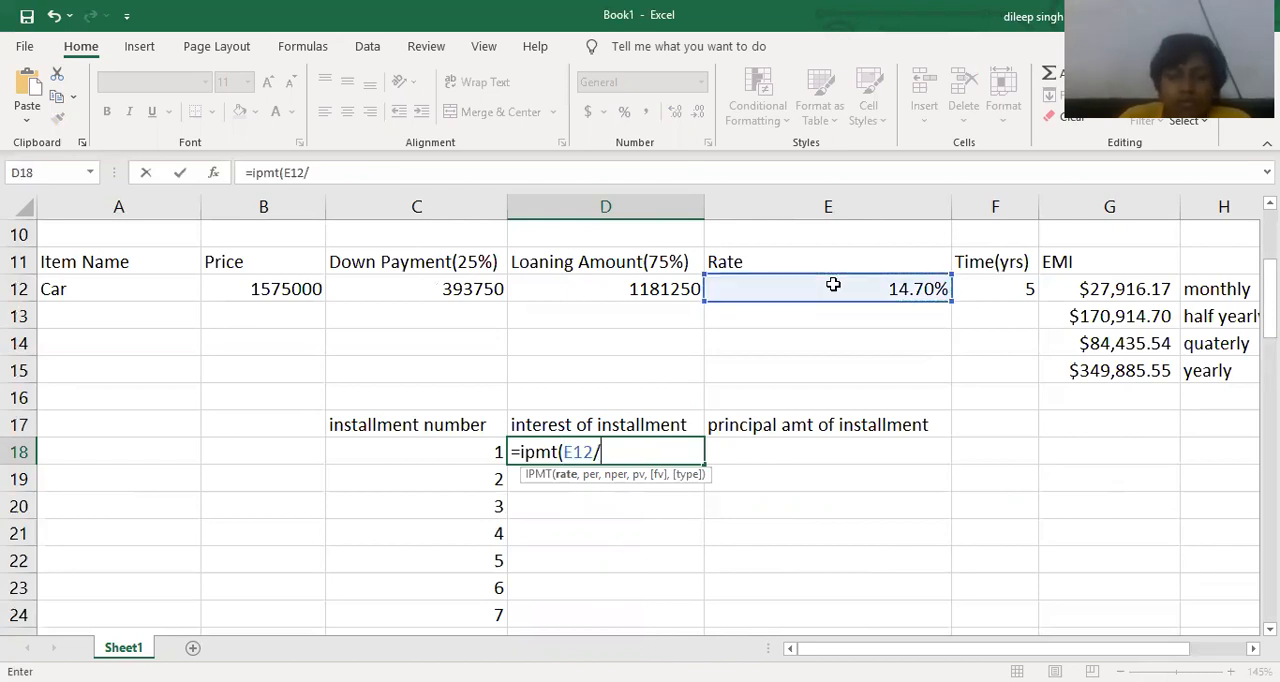
pyautogui.write('12')
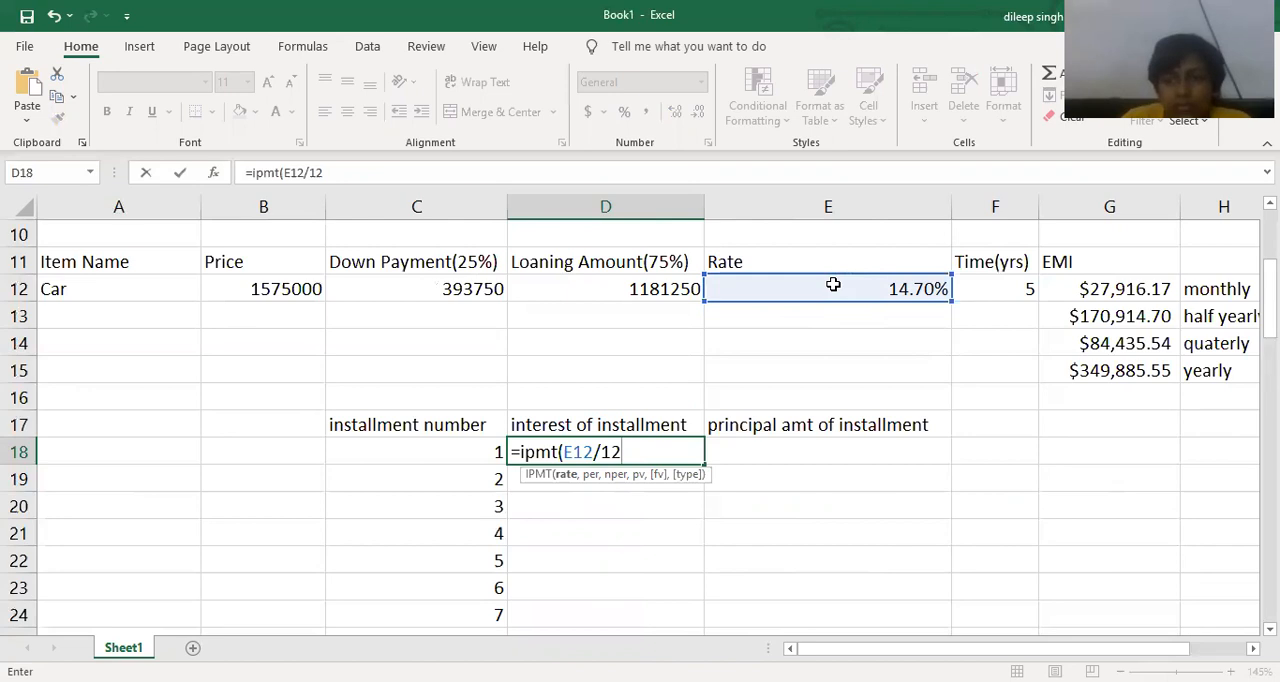
pyautogui.write(',')
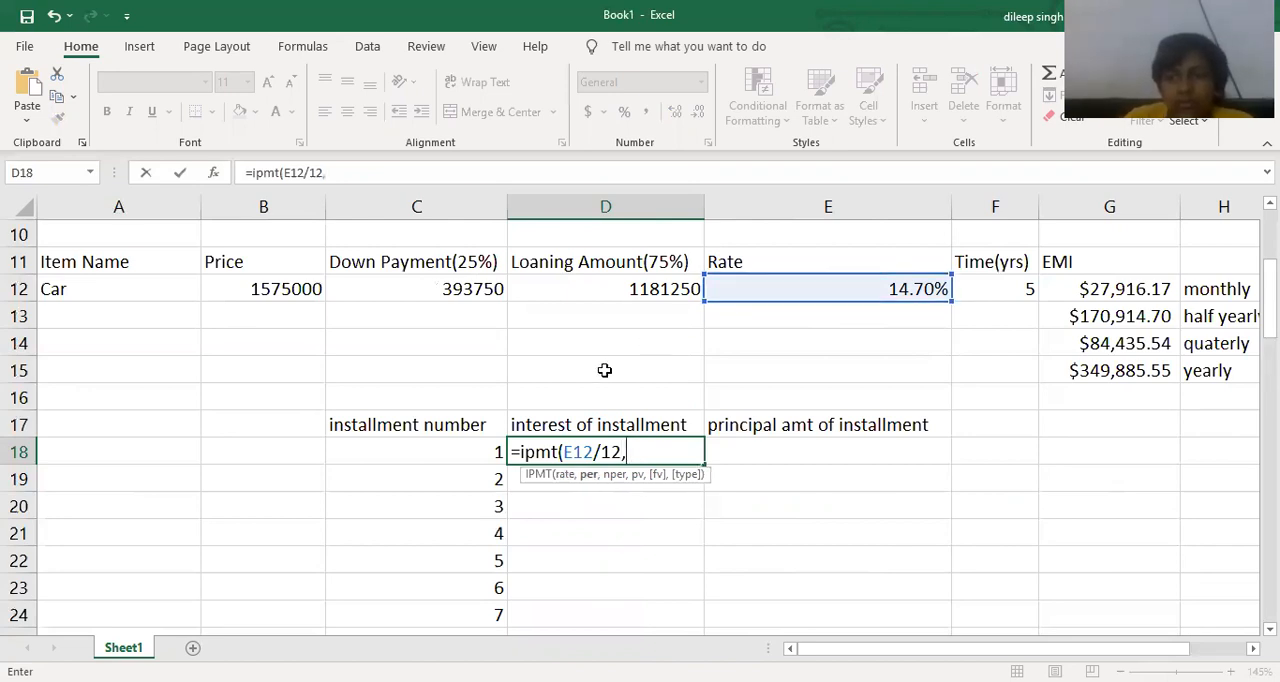
pyautogui.click(447, 451)
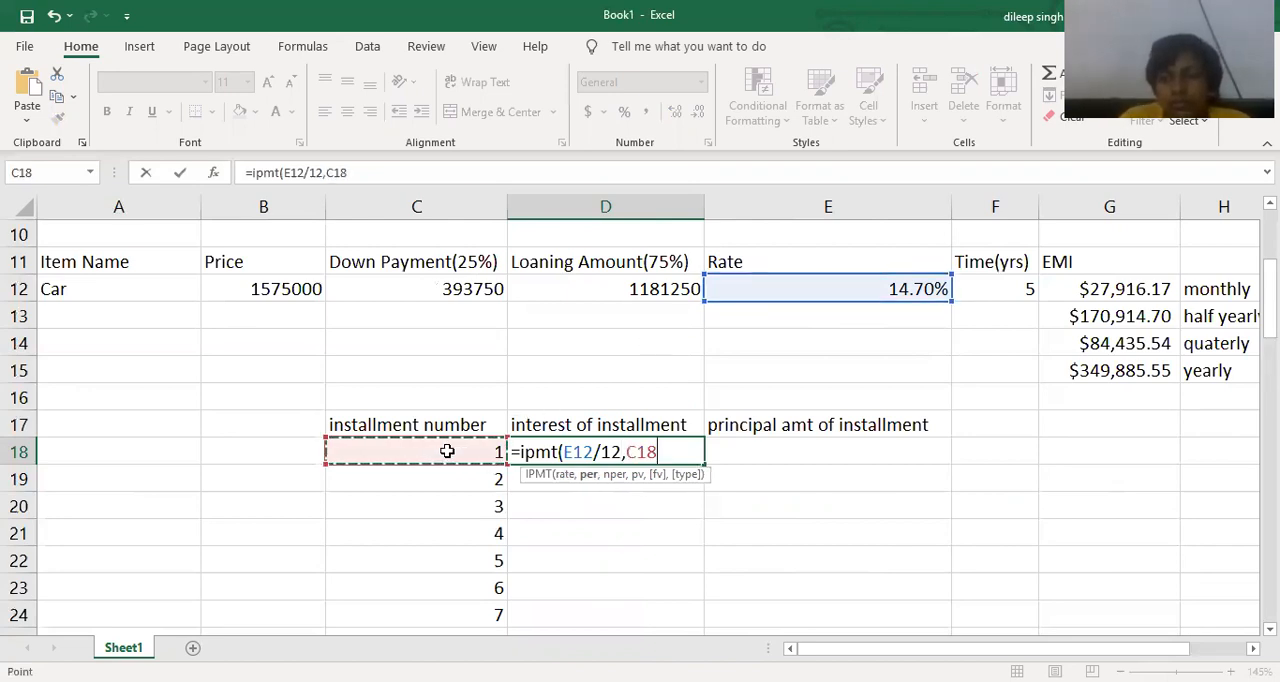
pyautogui.write(',')
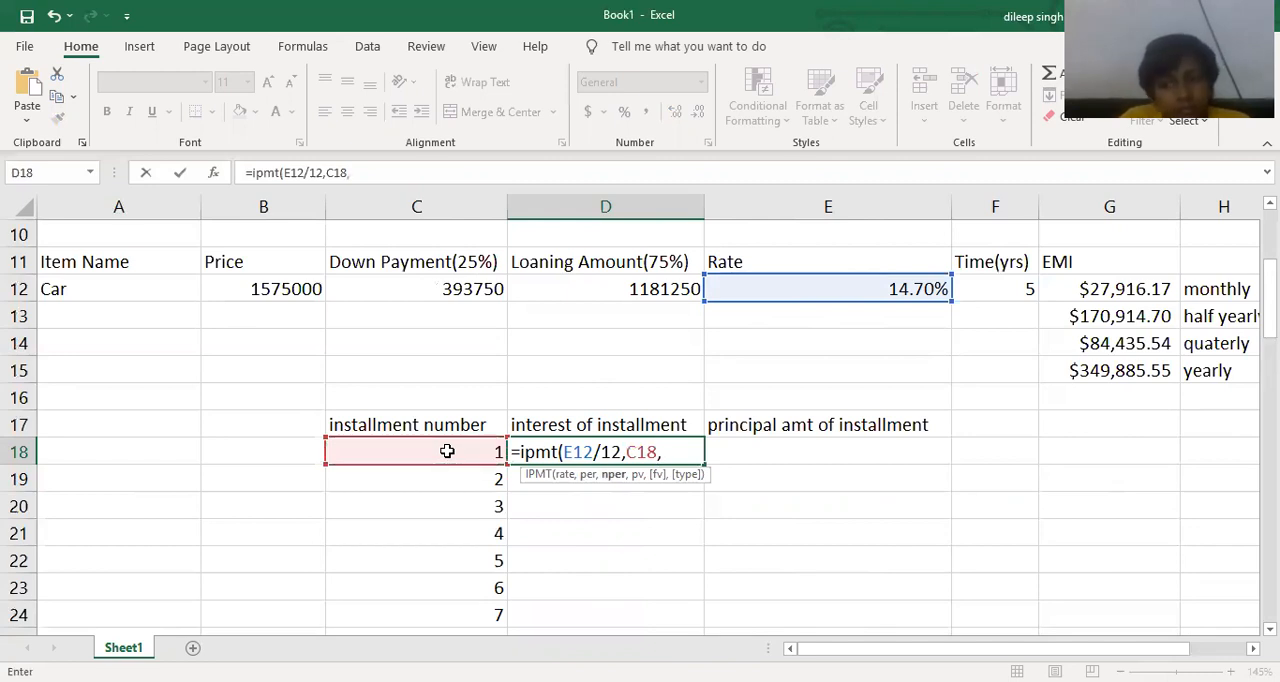
# Complete the IPMT formula in D18 with F12*12 as nper, -D12 as present value and 0 as future value.
pyautogui.click(981, 295)
pyautogui.write('*12')
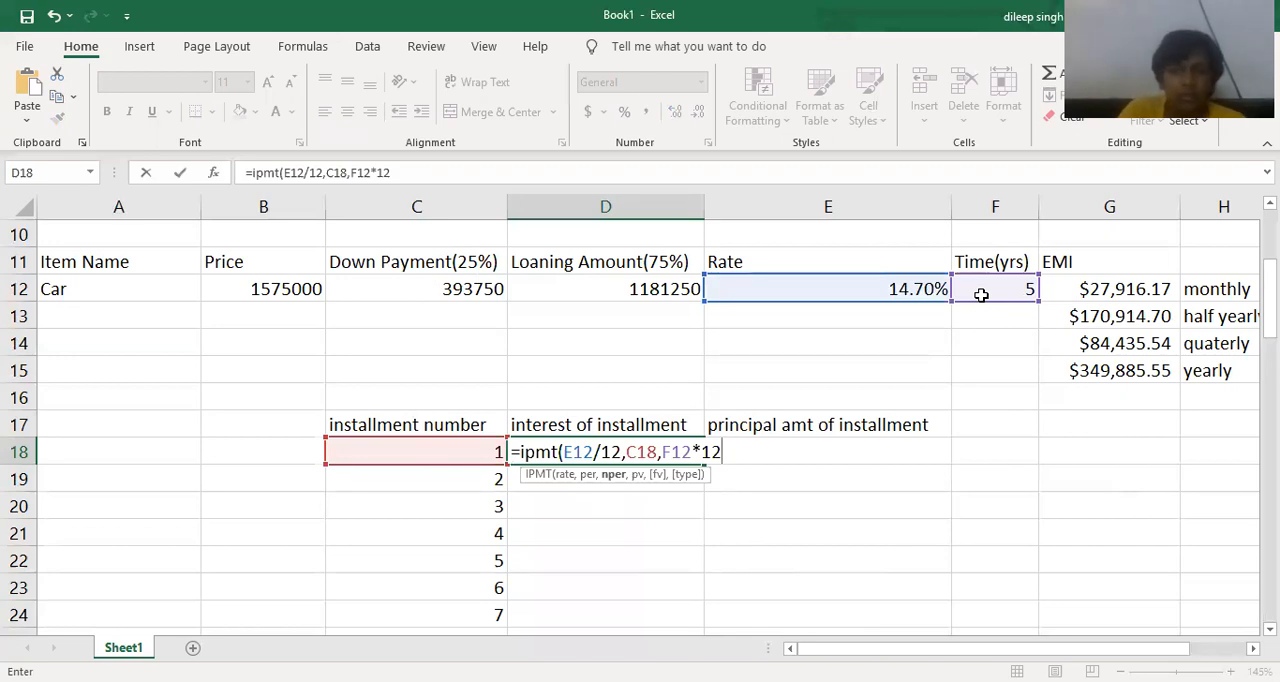
pyautogui.write(',')
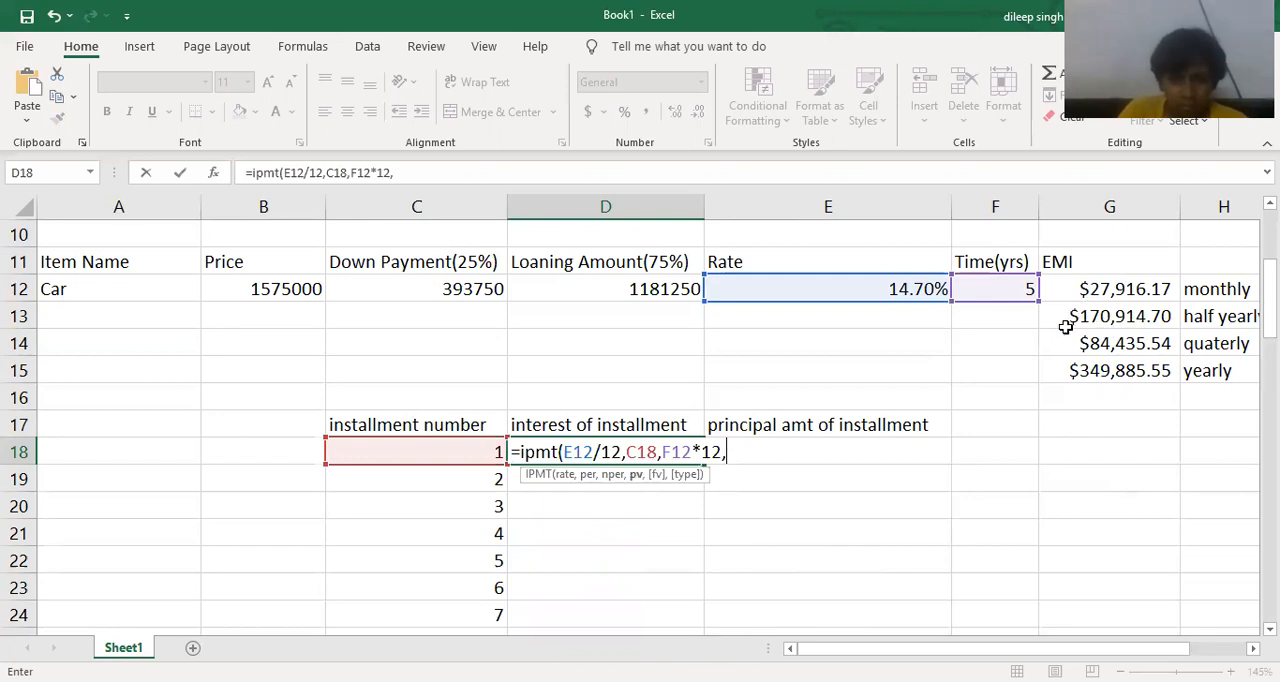
pyautogui.write('0')
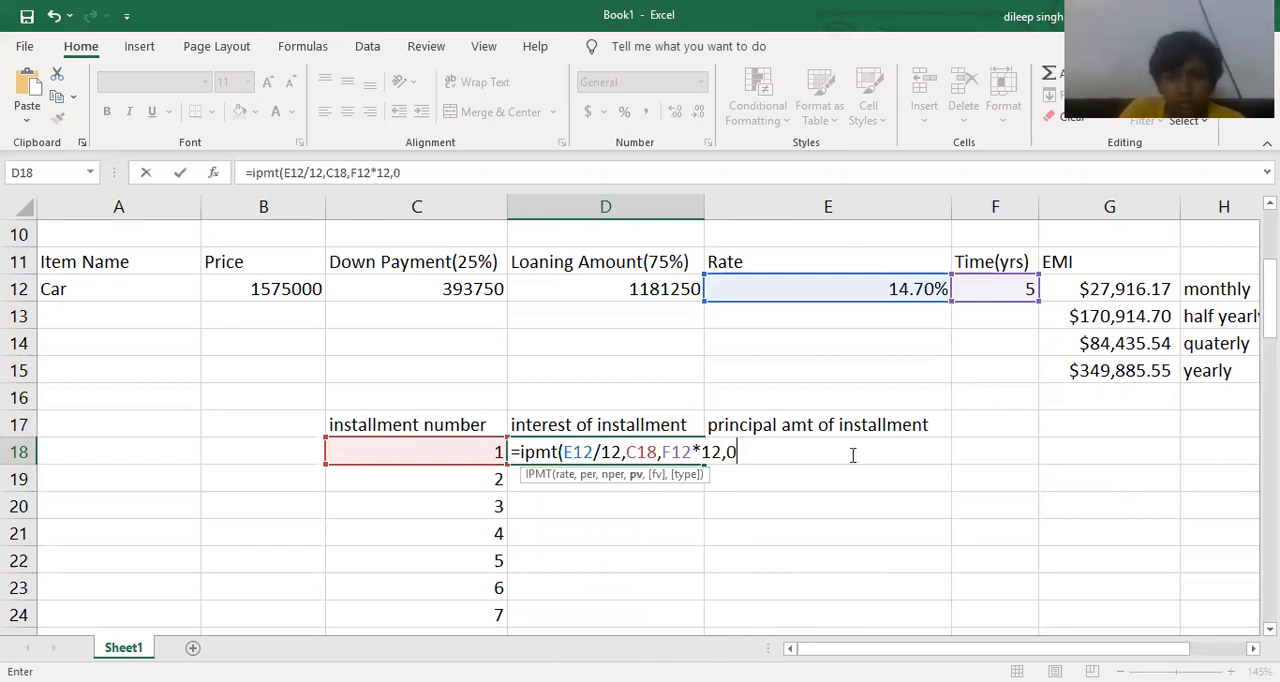
pyautogui.press('BackSpace')
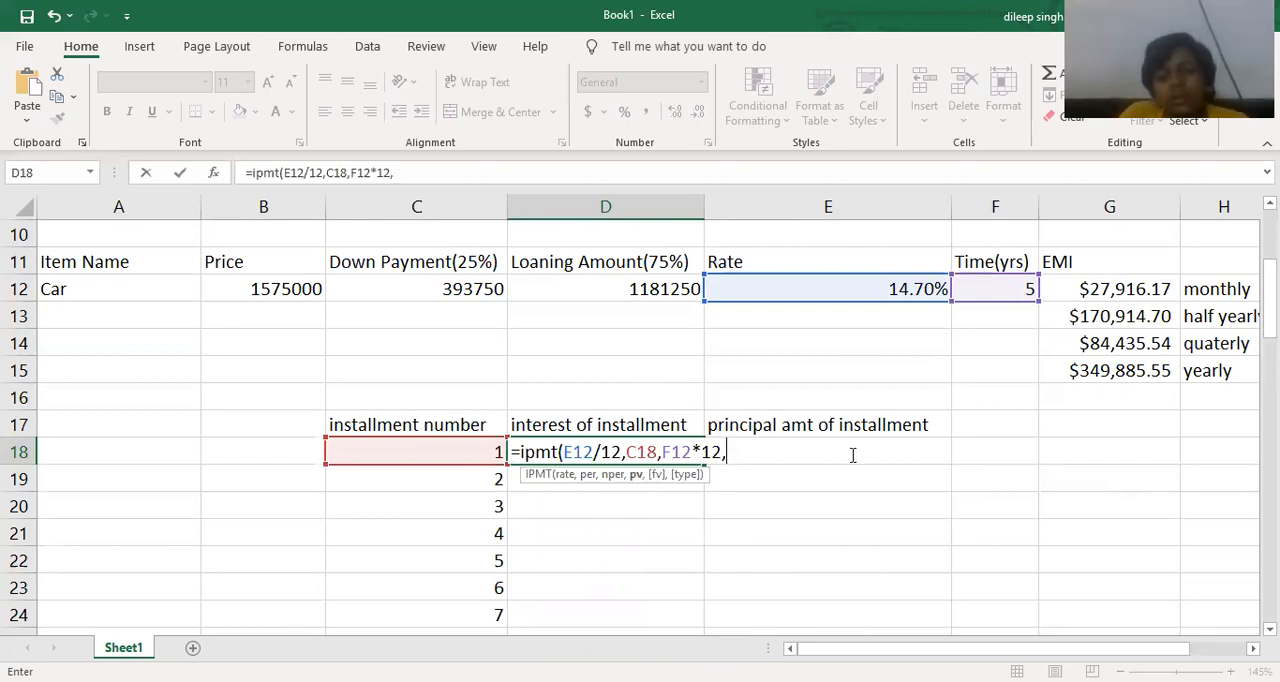
pyautogui.write('-')
pyautogui.click(615, 290)
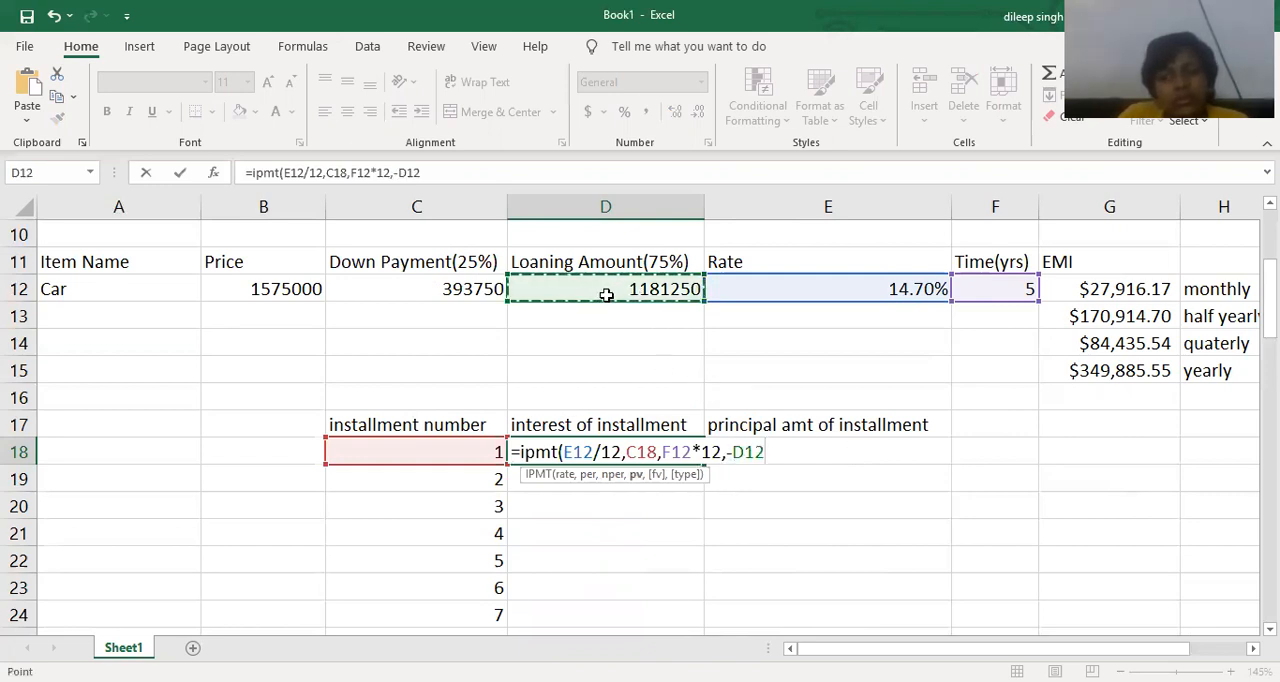
pyautogui.write(',0')
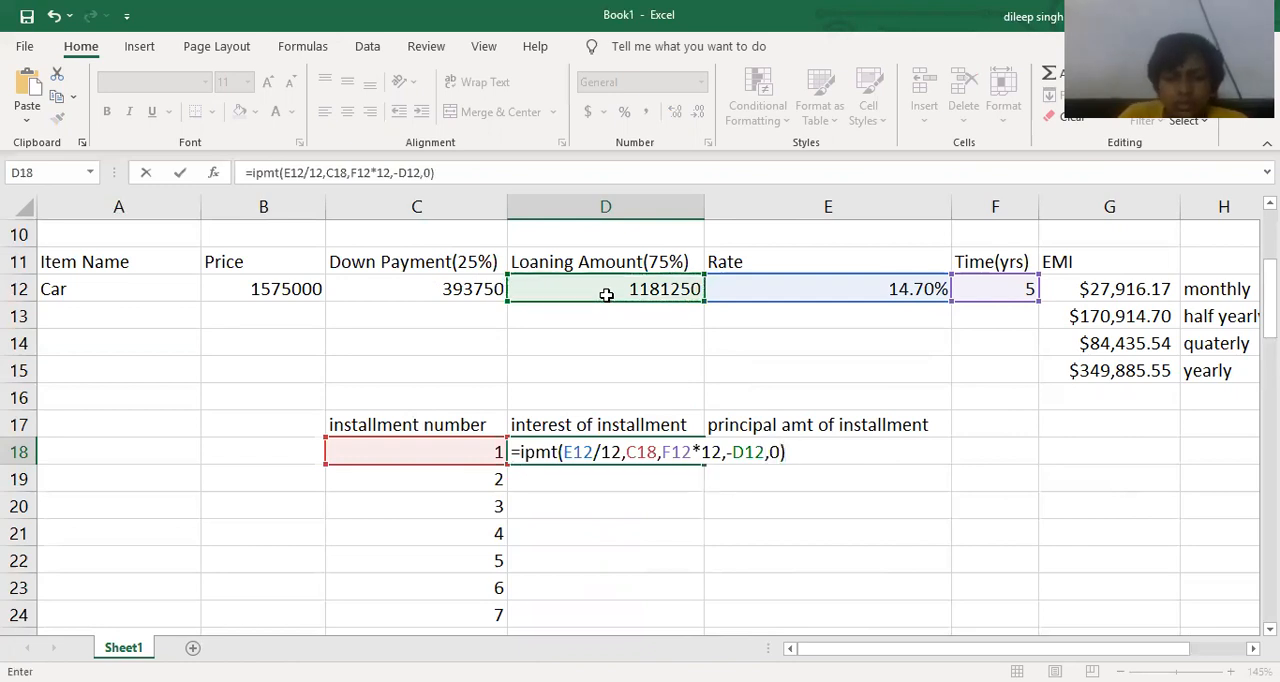
pyautogui.press('Return')
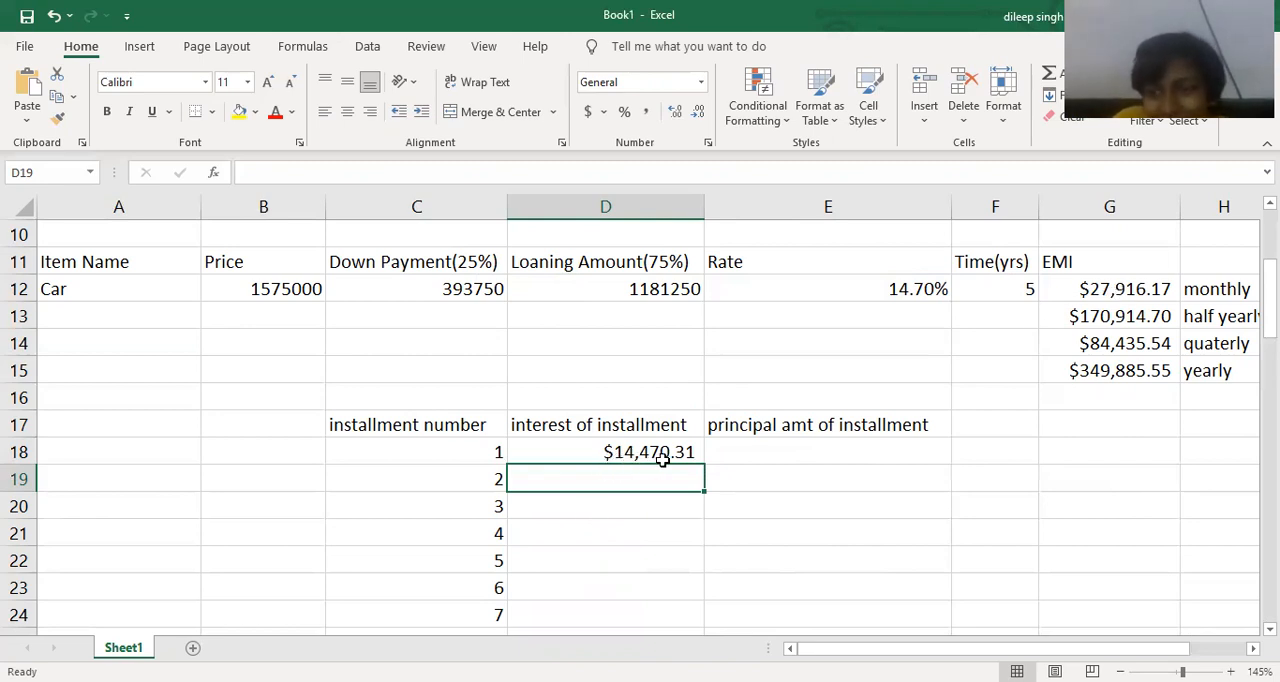
# Start a PPMT formula in E18 with E12/12 as the rate and C18 as the period.
pyautogui.click(754, 451)
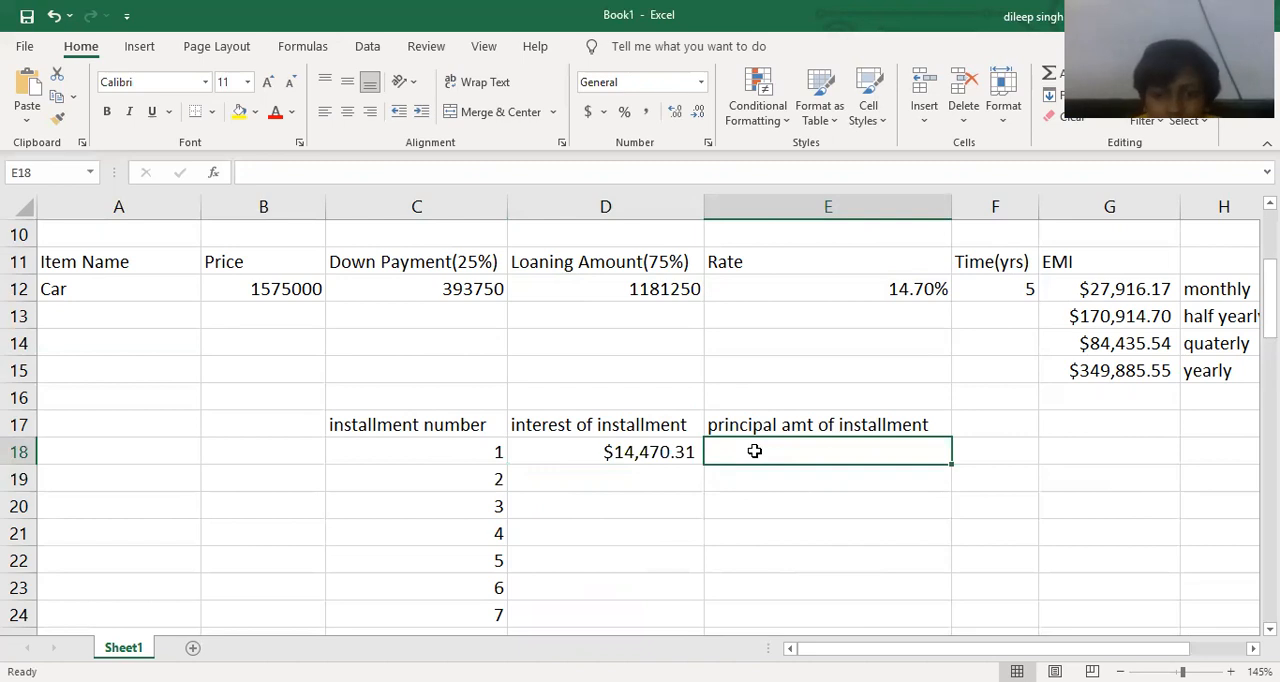
pyautogui.write('=')
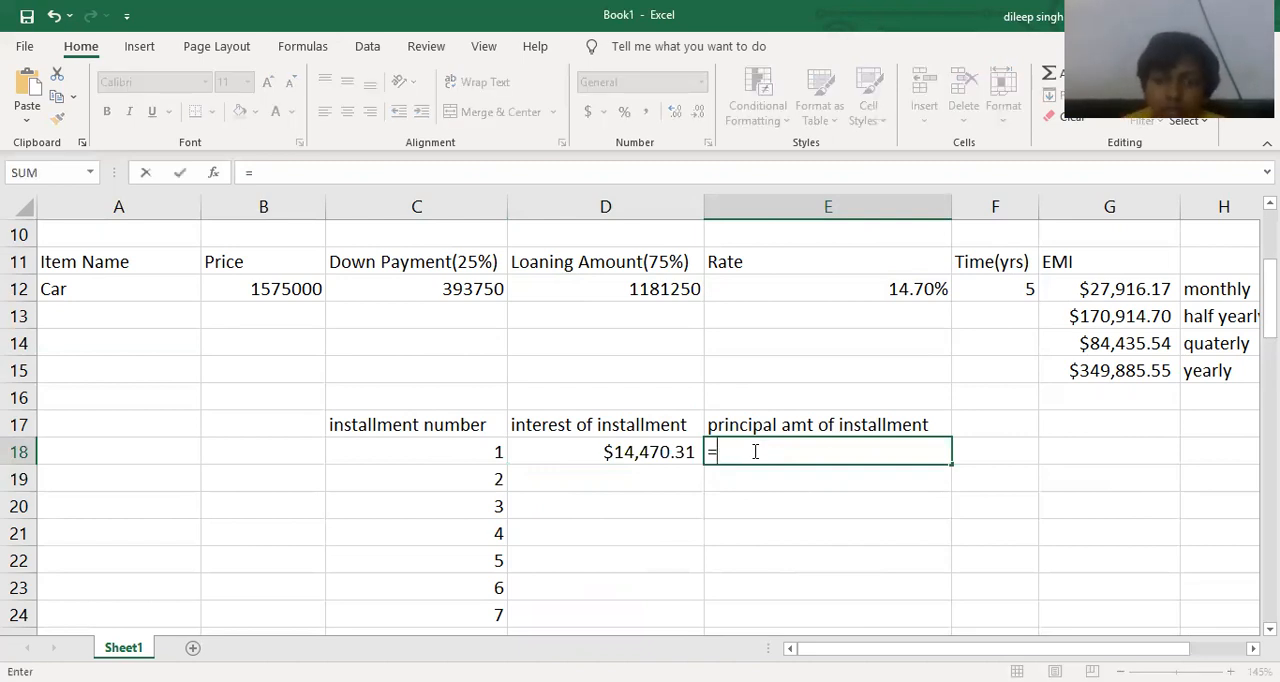
pyautogui.write('ppmt')
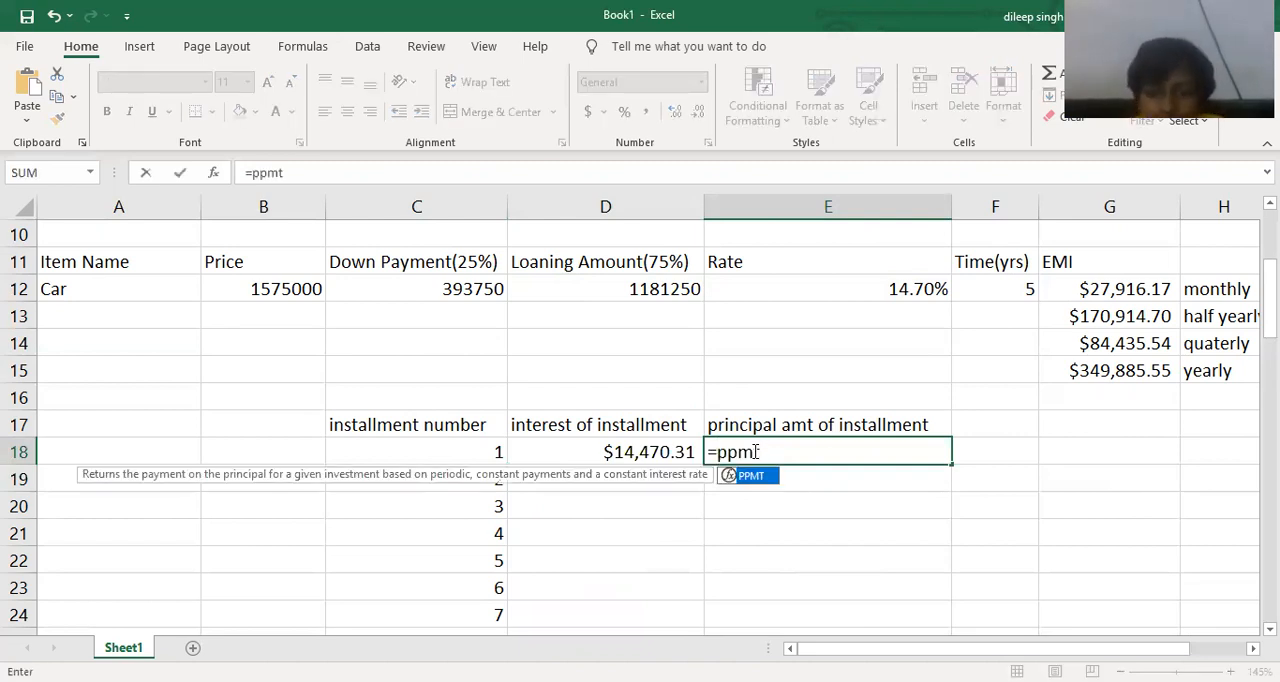
pyautogui.write('(')
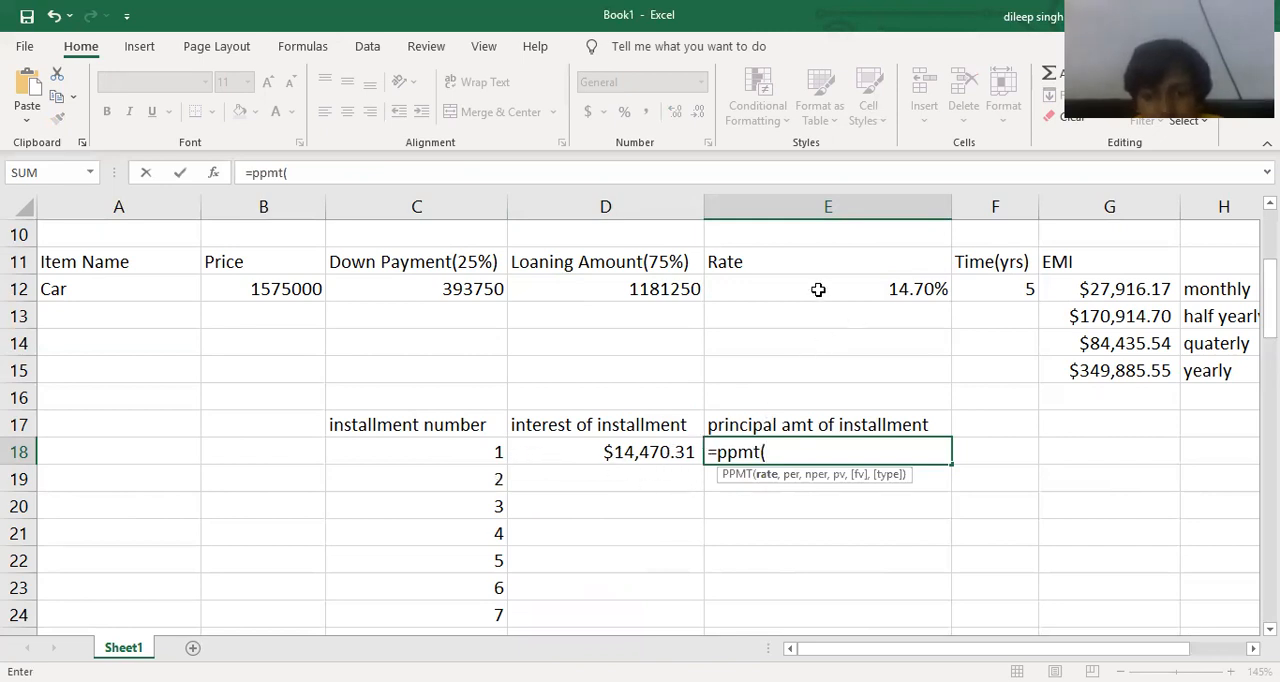
pyautogui.click(818, 289)
pyautogui.write('/')
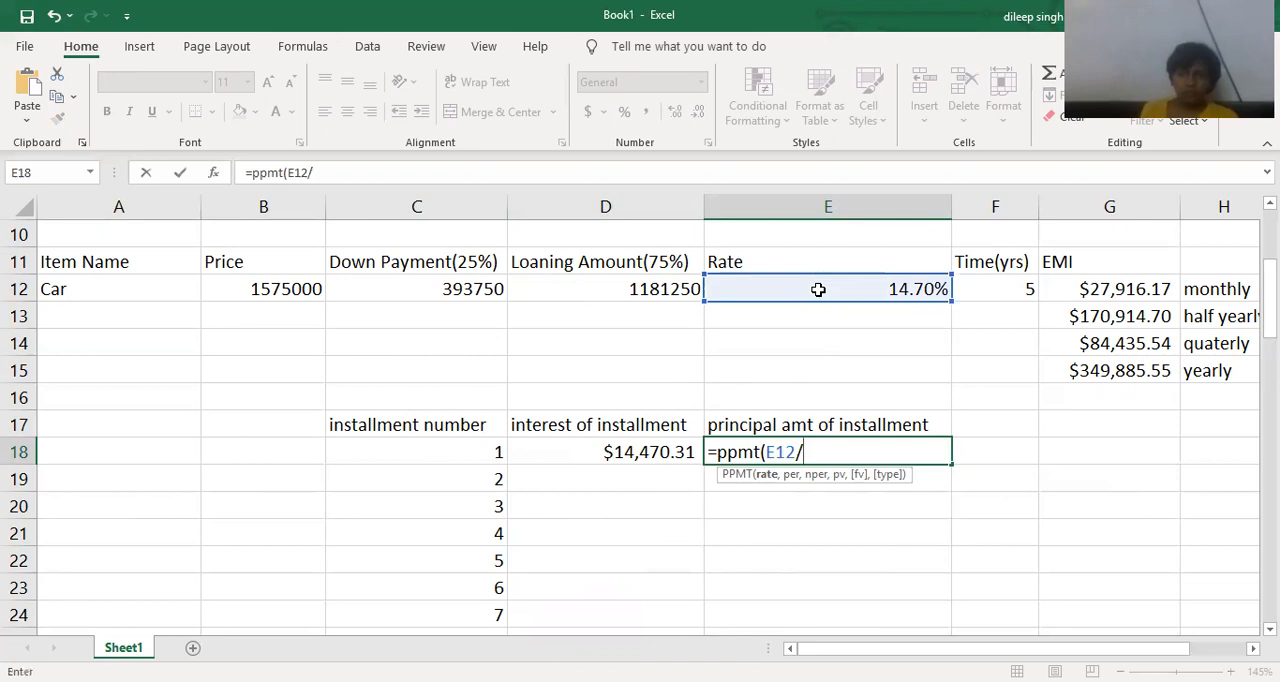
pyautogui.write('12,')
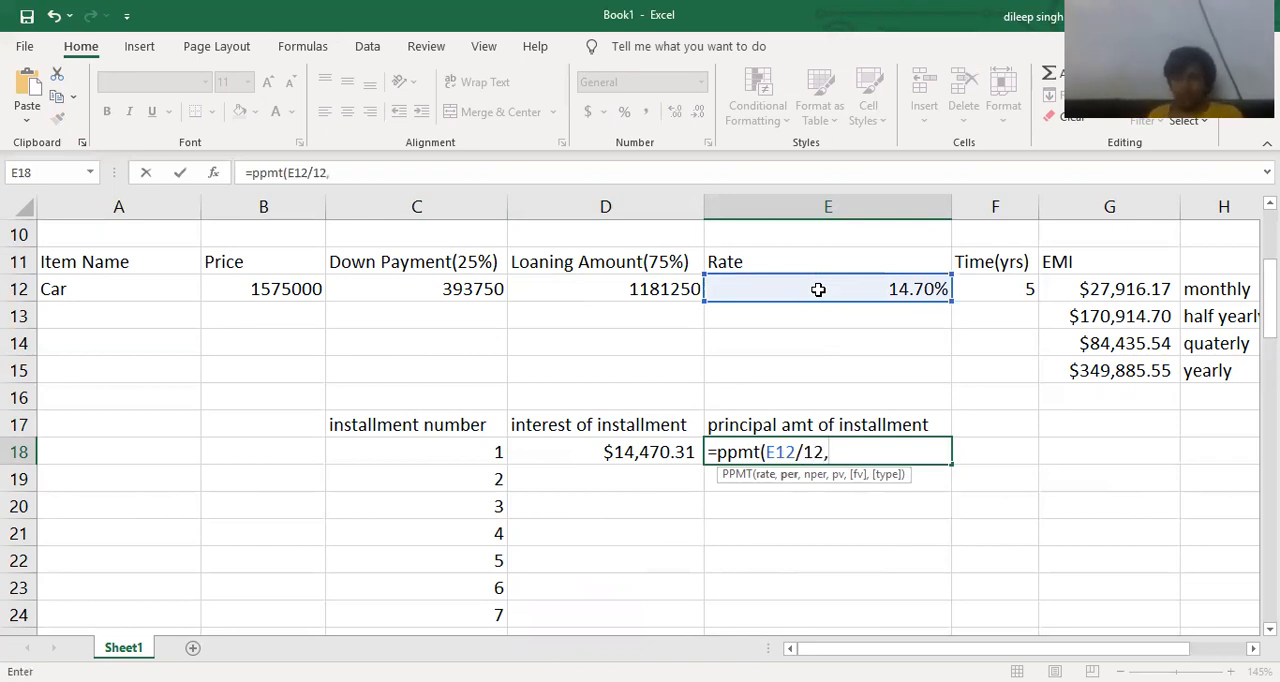
pyautogui.click(475, 448)
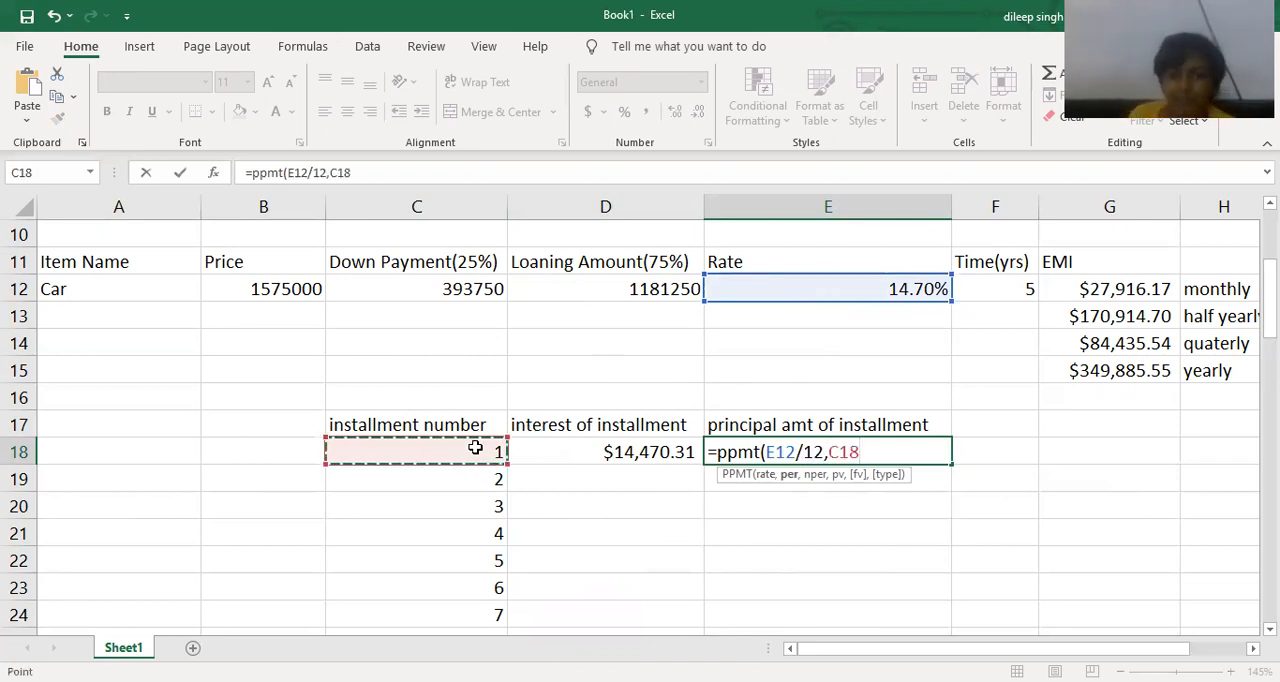
pyautogui.write(',')
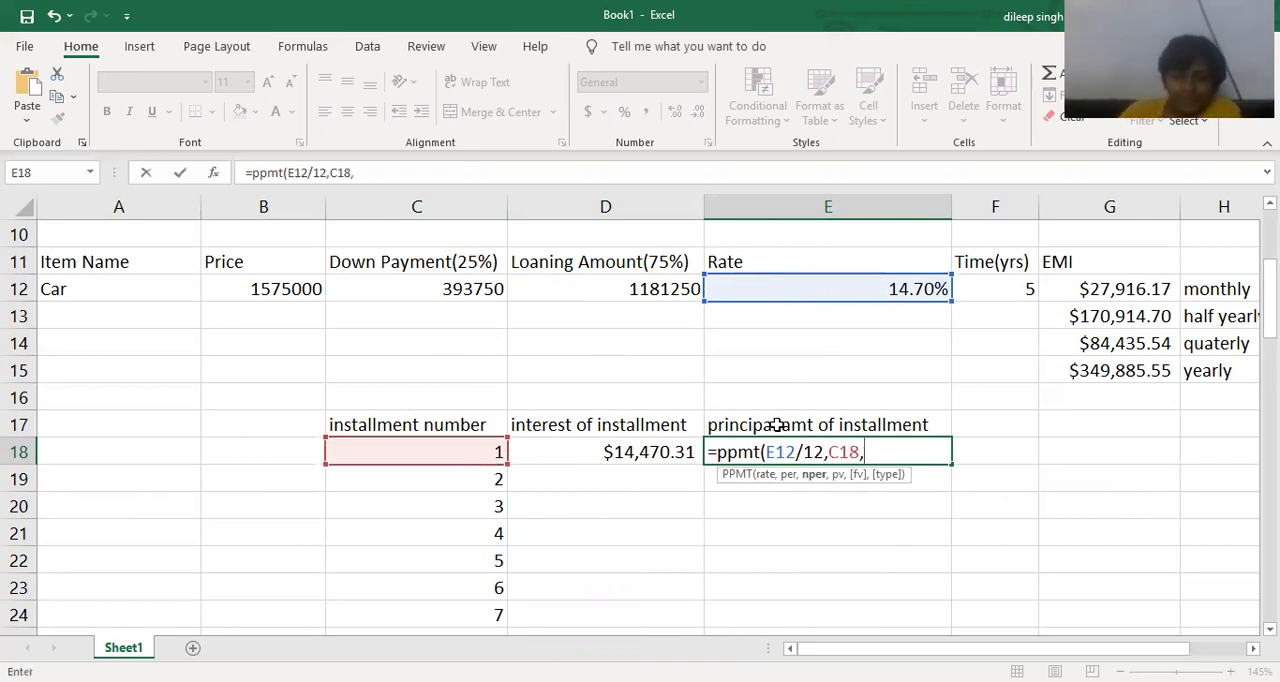
# Complete the PPMT formula in E18 with F12*12 as nper, -D12 as present value and 0 as future value.
pyautogui.click(982, 288)
pyautogui.write('*12')
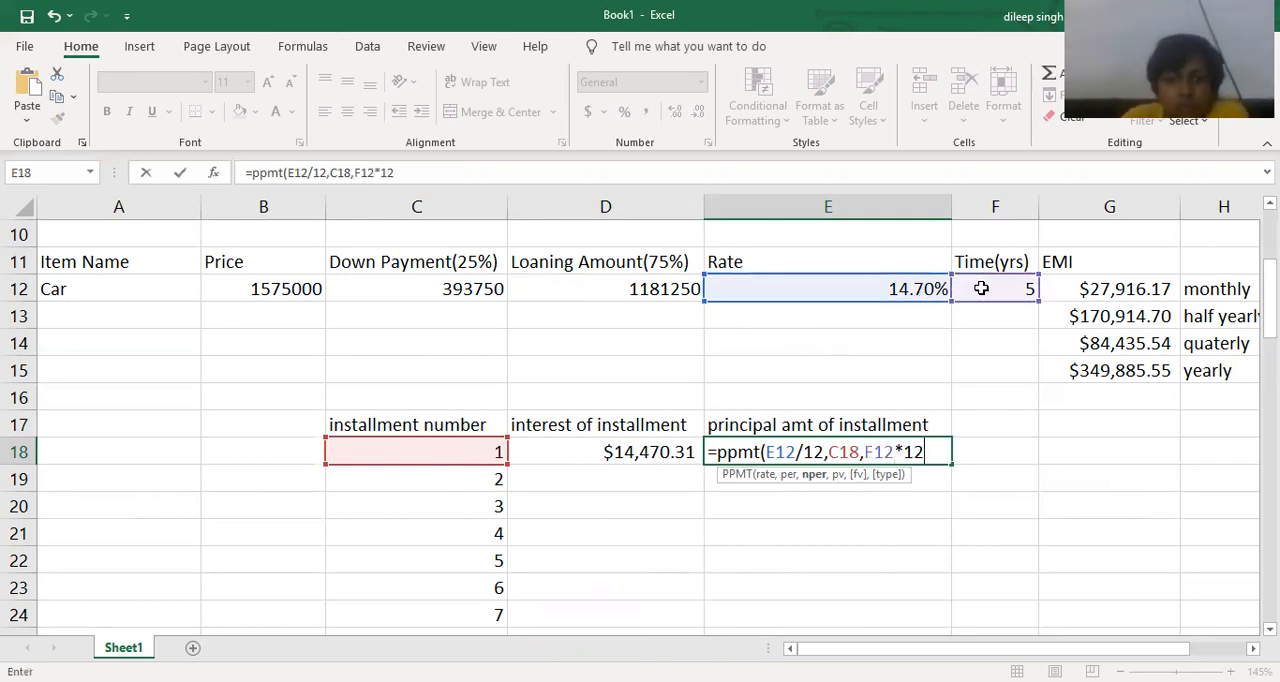
pyautogui.write(',-')
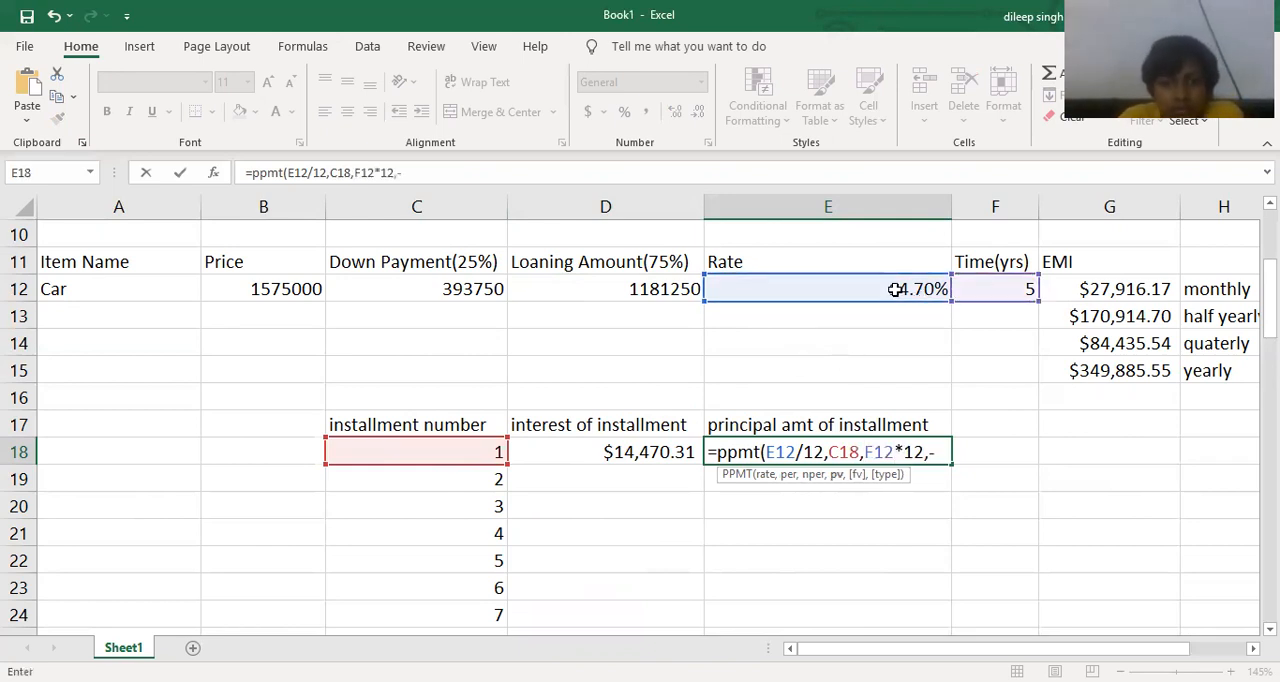
pyautogui.click(683, 306)
pyautogui.write(',0)')
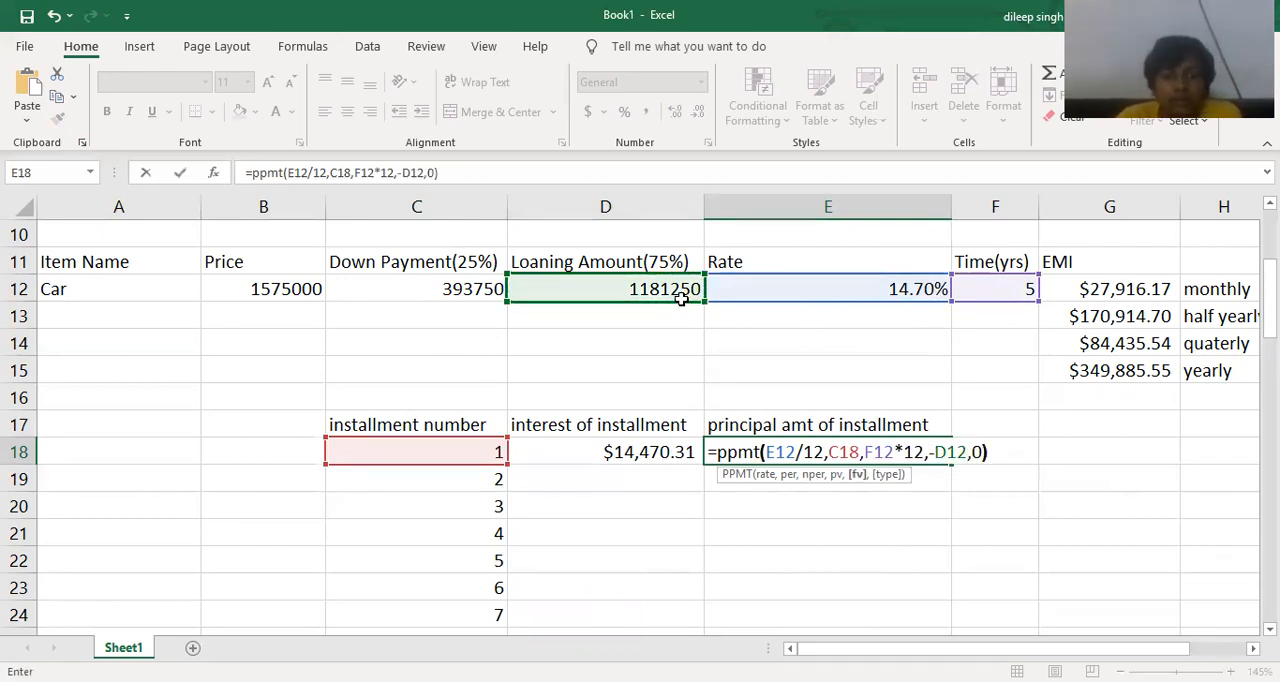
pyautogui.press('Return')
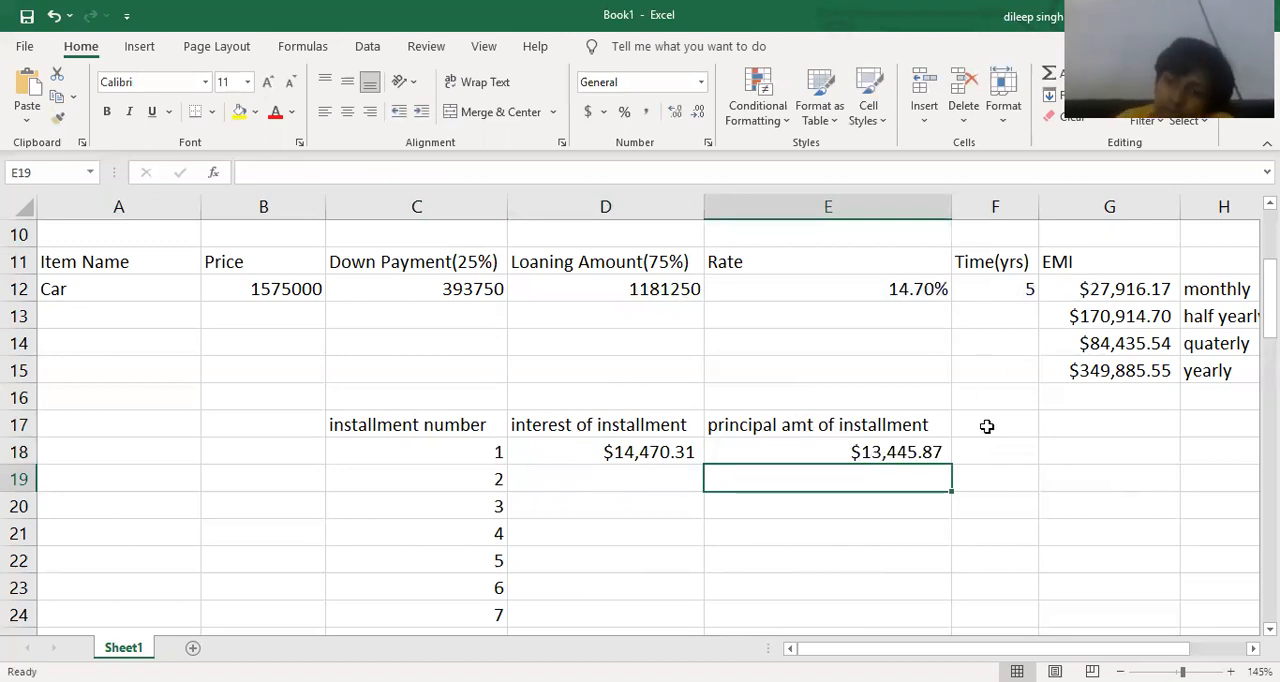
# Widen column F slightly and enter the heading EMI in cell F17.
pyautogui.click(1043, 232)
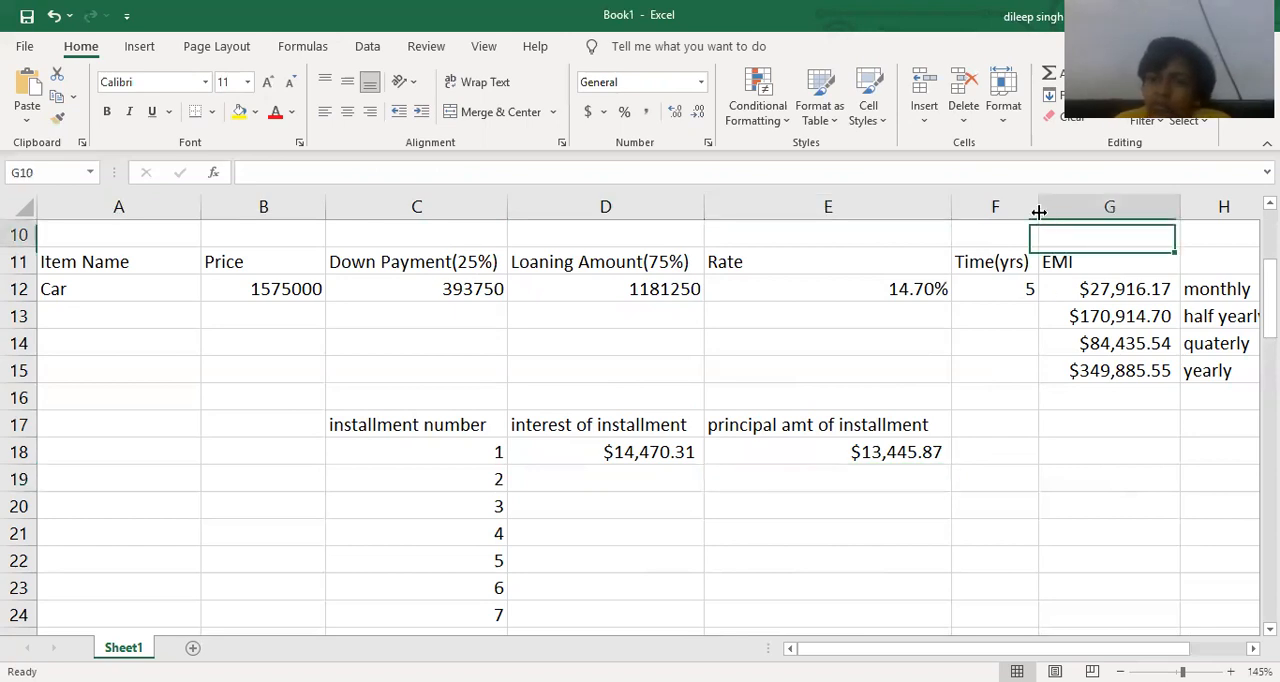
pyautogui.click(1024, 421)
pyautogui.write('EMI')
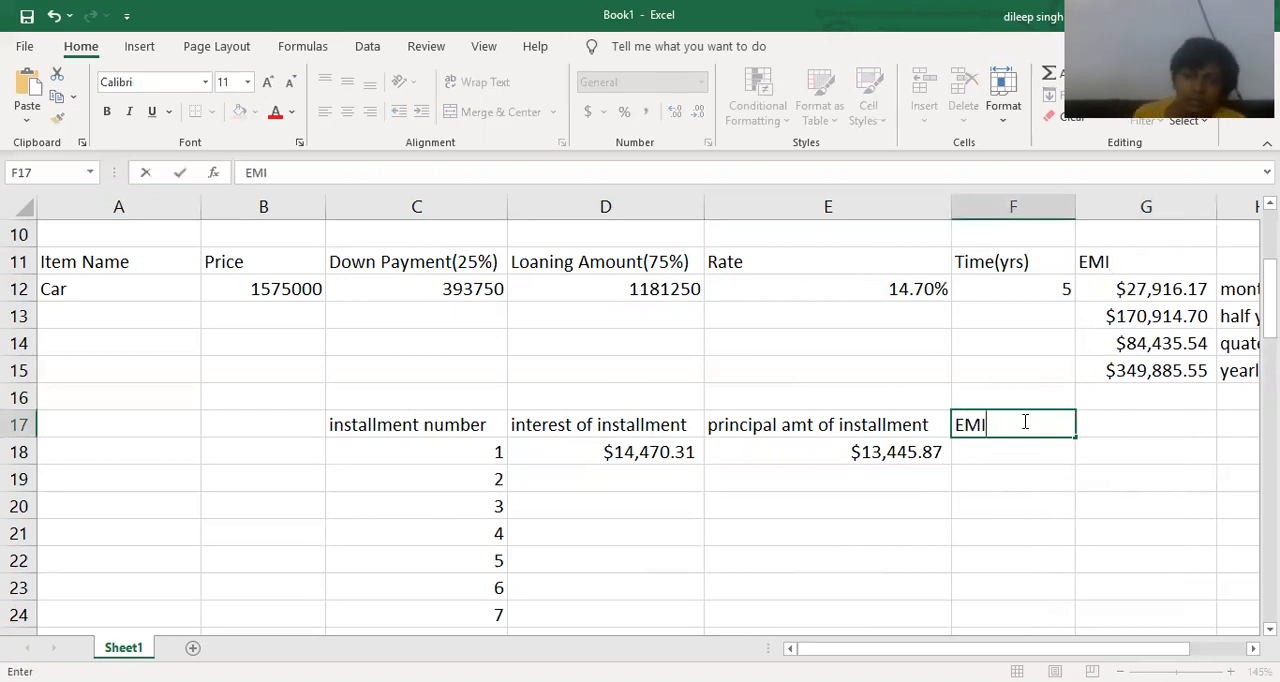
pyautogui.press('Return')
# Calculate the first installment's EMI in F18 as the SUM of D18:E18.
pyautogui.moveTo(655, 451); pyautogui.dragTo(971, 454)
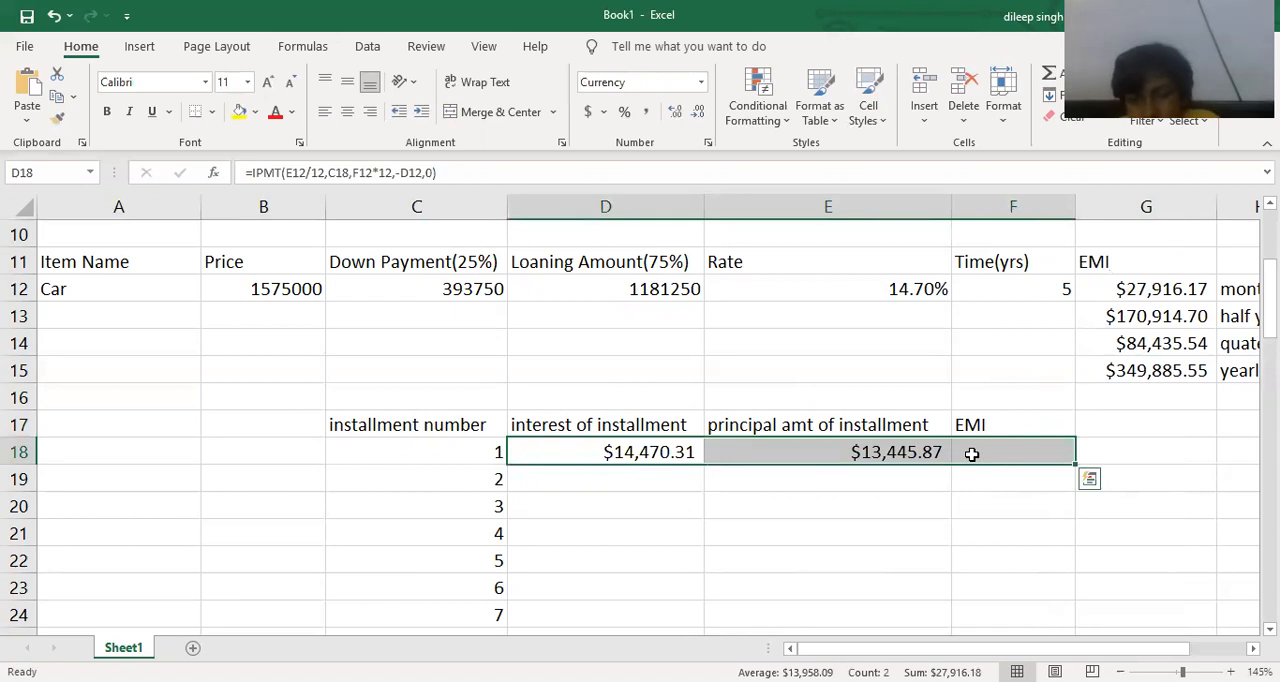
pyautogui.scroll(1, 971, 454)
pyautogui.click(1066, 477)
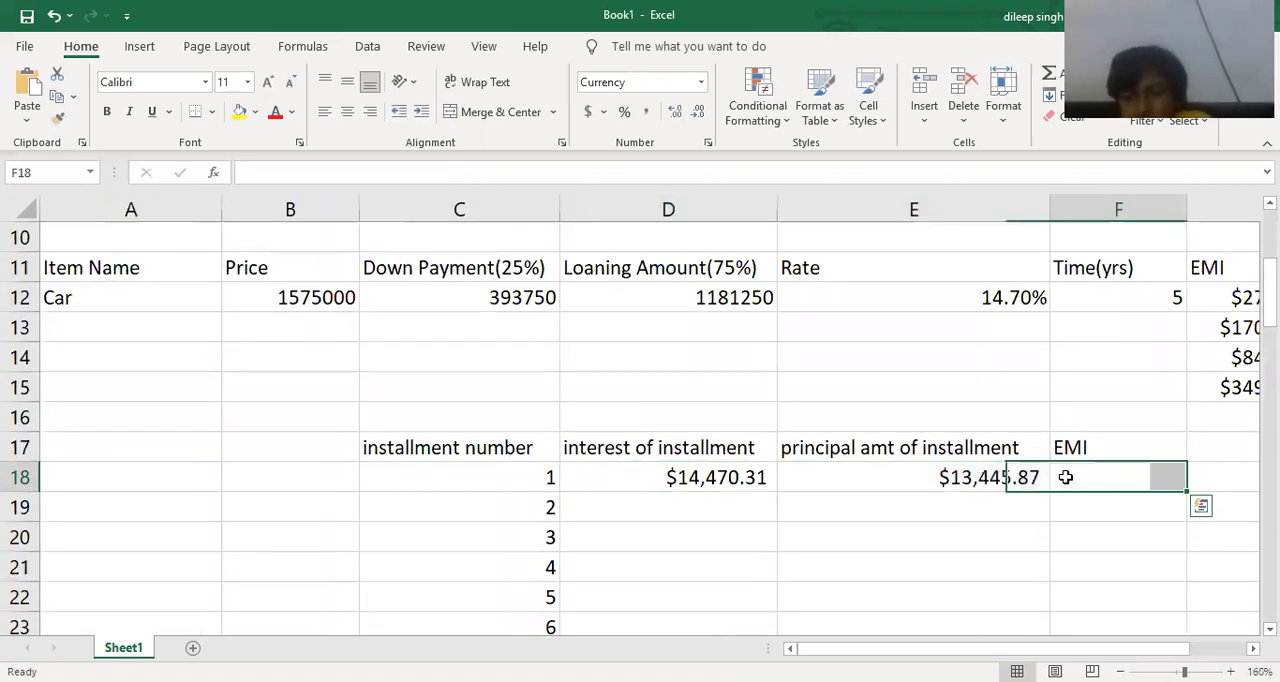
pyautogui.write('=')
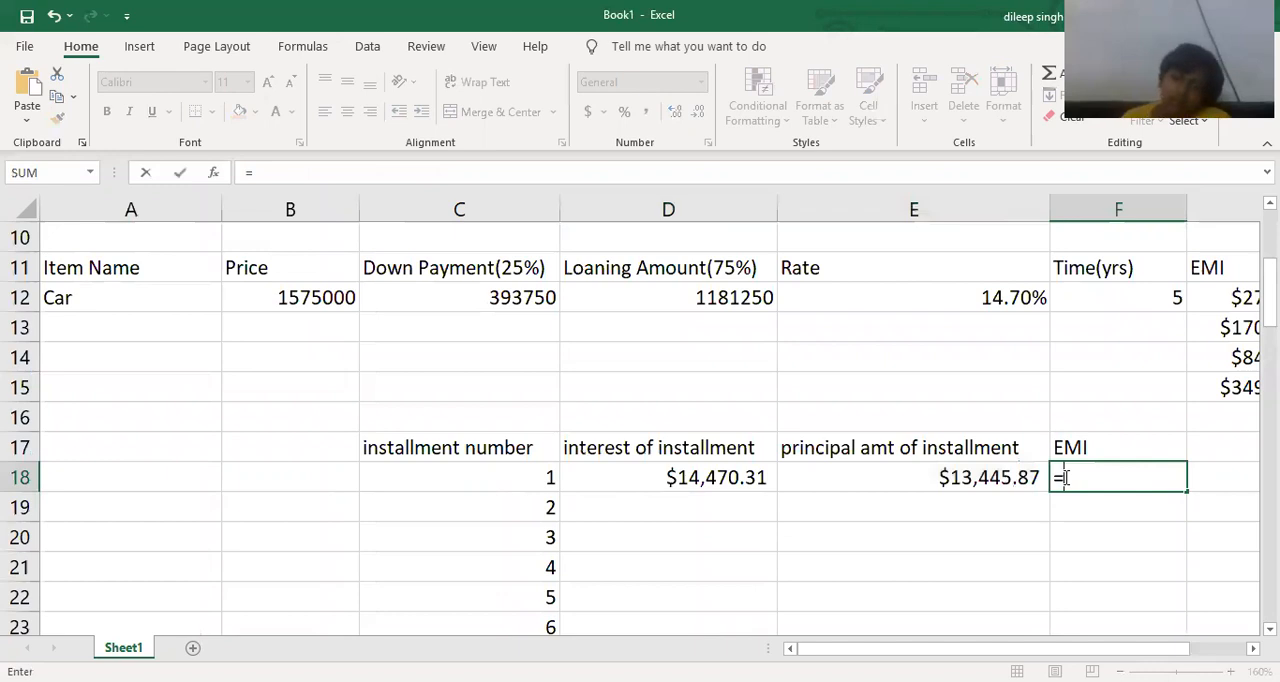
pyautogui.write('sum(')
pyautogui.scroll(-1, 940, 474)
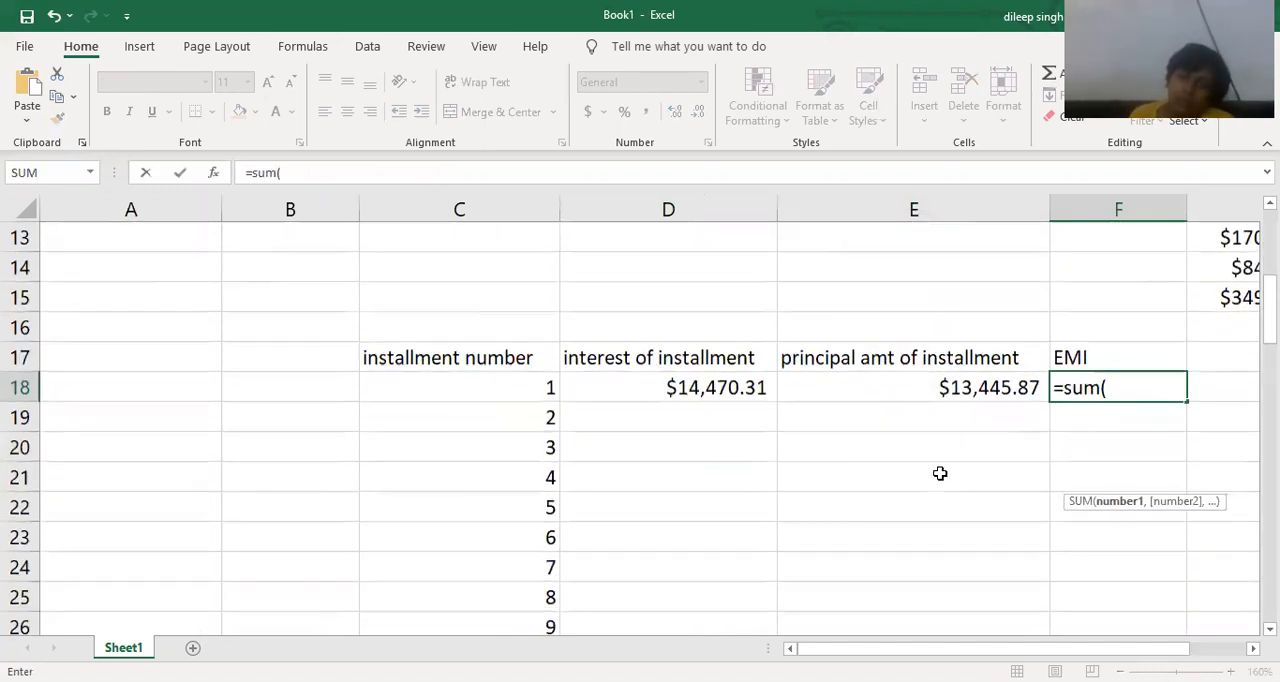
pyautogui.click(893, 380)
pyautogui.keyDown('shift'); pyautogui.click(736, 386); pyautogui.keyUp('shift')
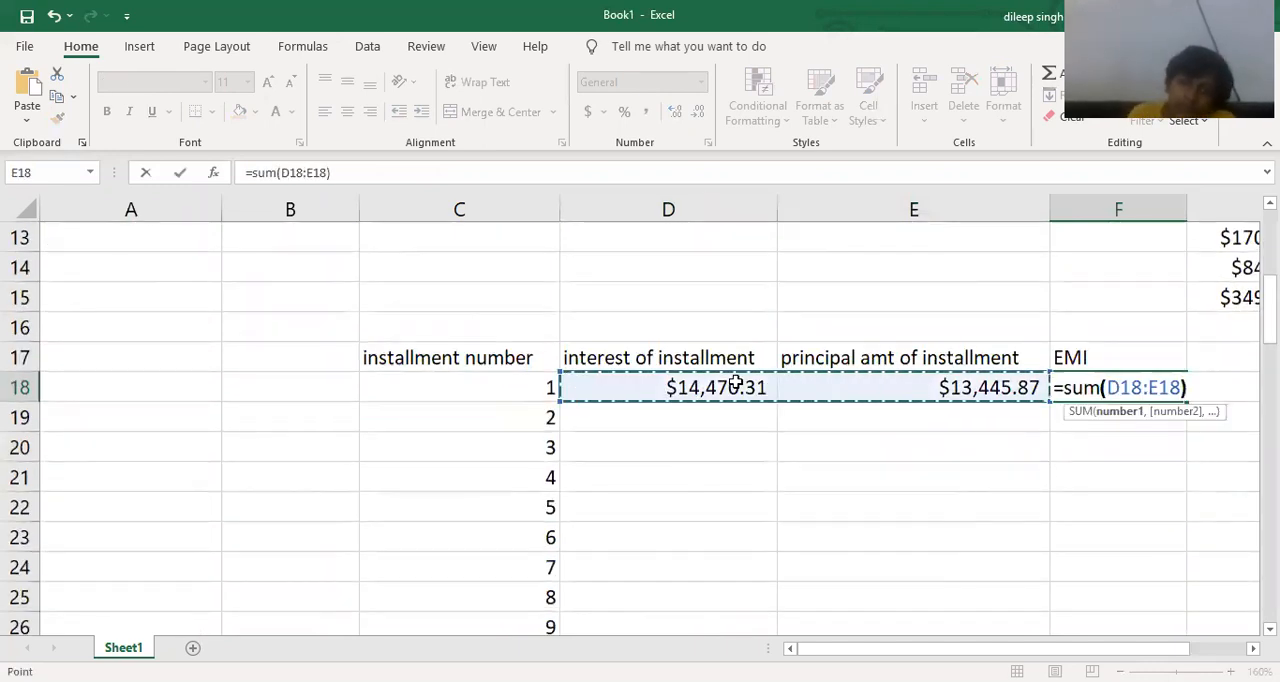
pyautogui.press('Return')
# Make the rate reference absolute as $E$12 in the IPMT formula in D18.
pyautogui.scroll(-2, 886, 437)
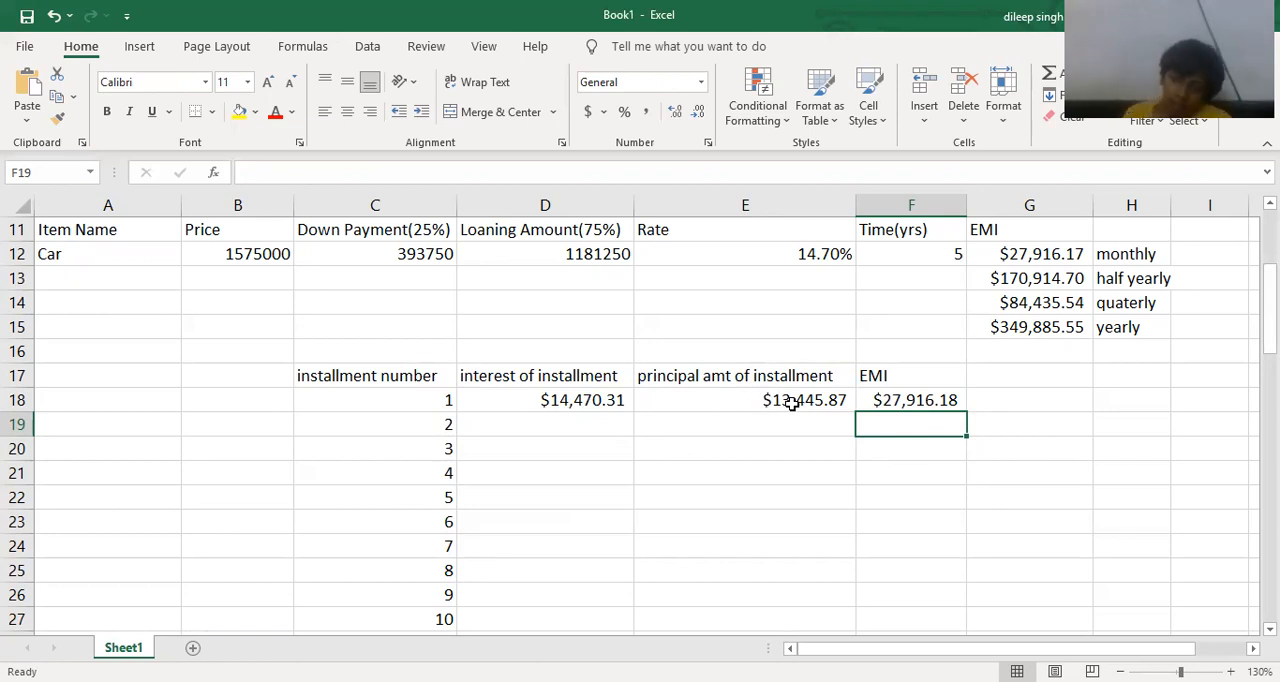
pyautogui.click(587, 398)
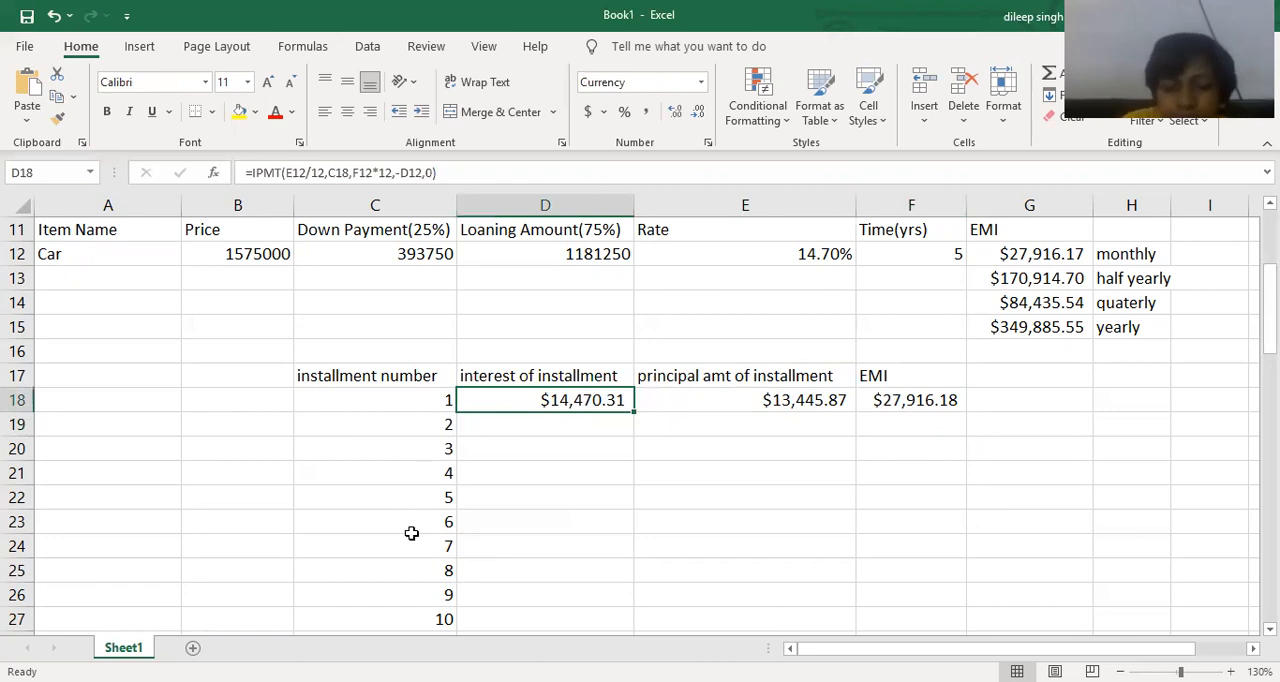
pyautogui.doubleClick(565, 400)
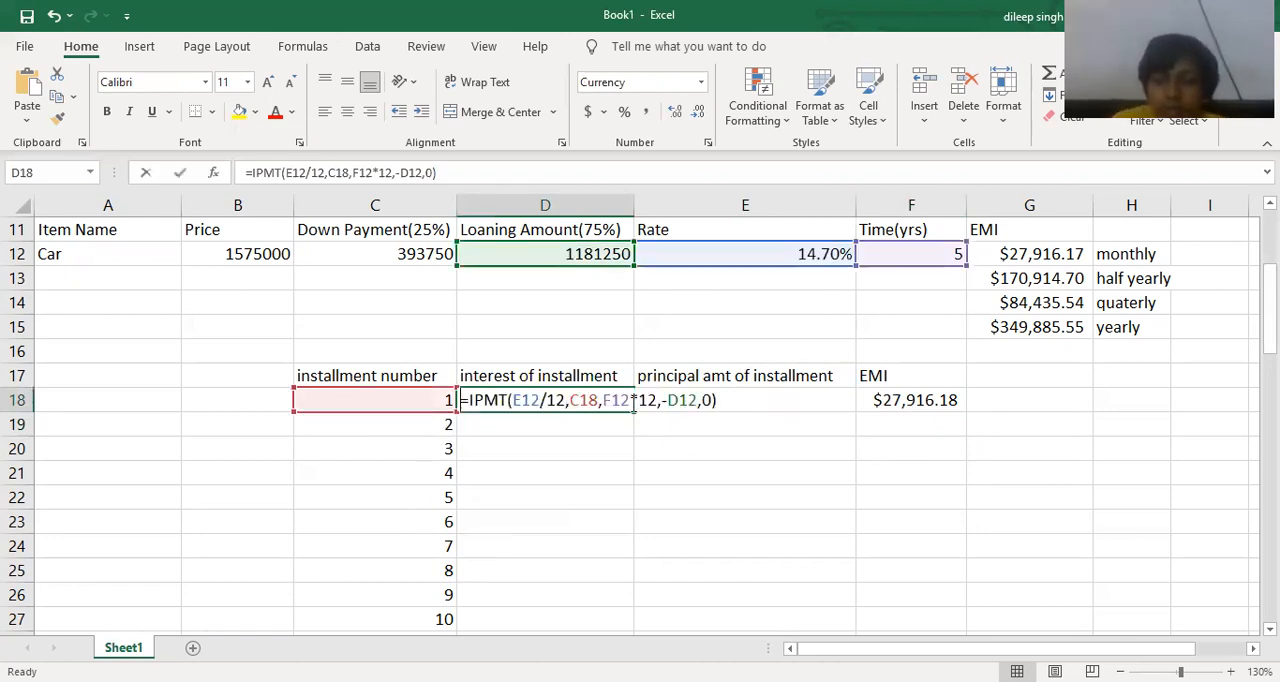
pyautogui.click(572, 400)
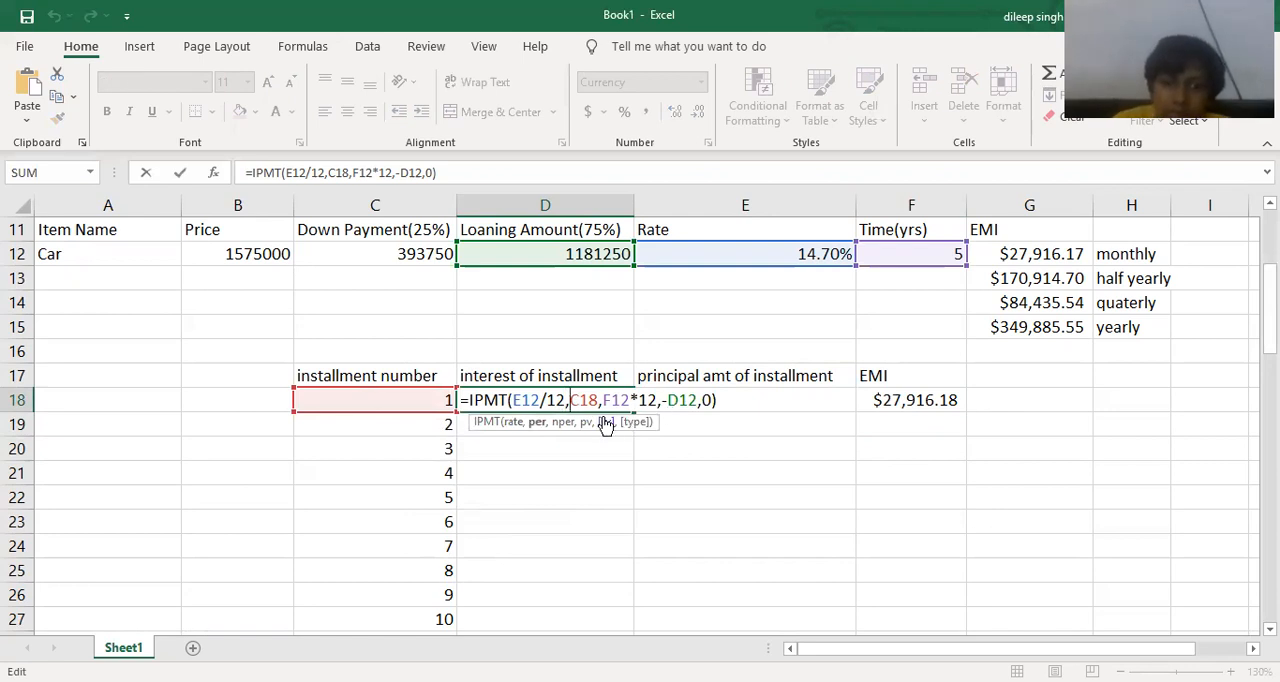
pyautogui.click(516, 400)
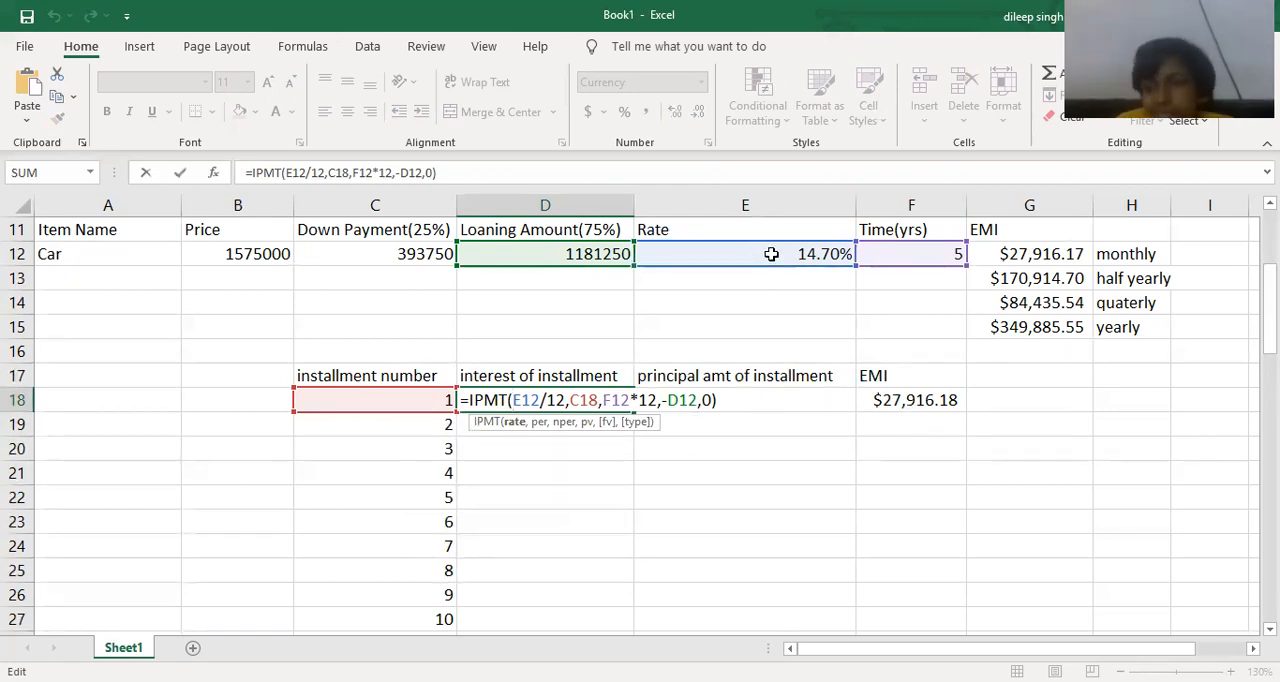
pyautogui.write('$')
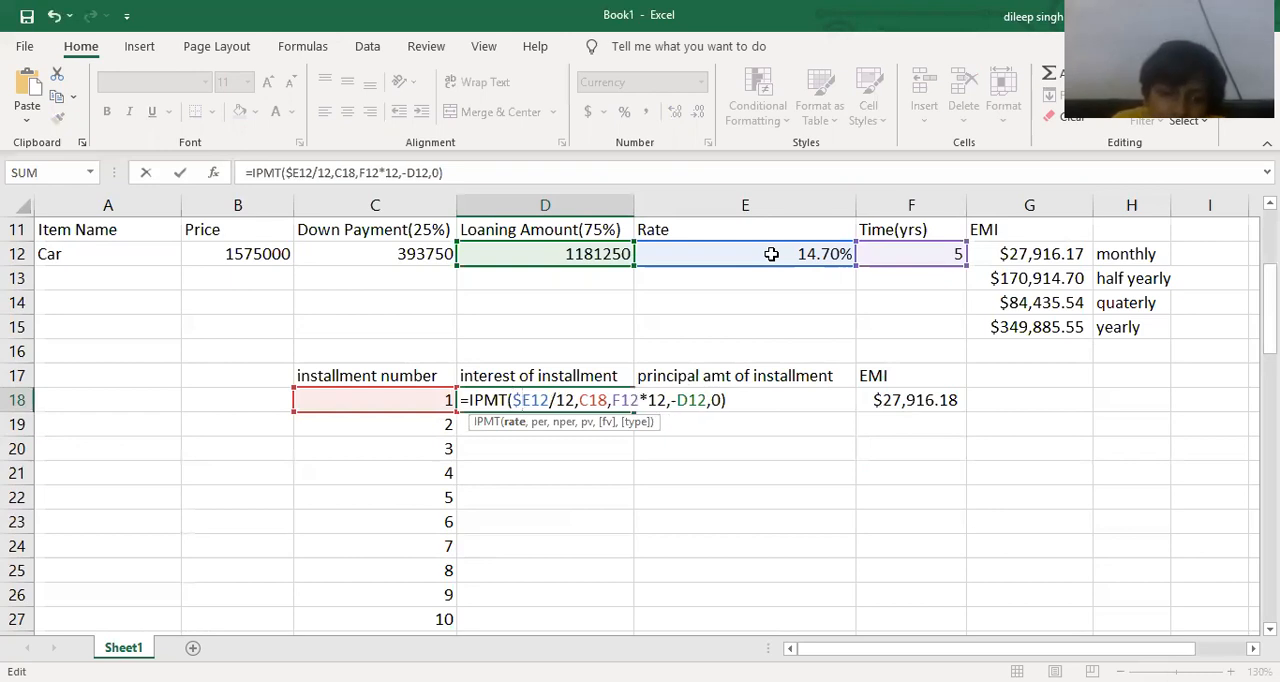
pyautogui.press('Right')
pyautogui.write('$')
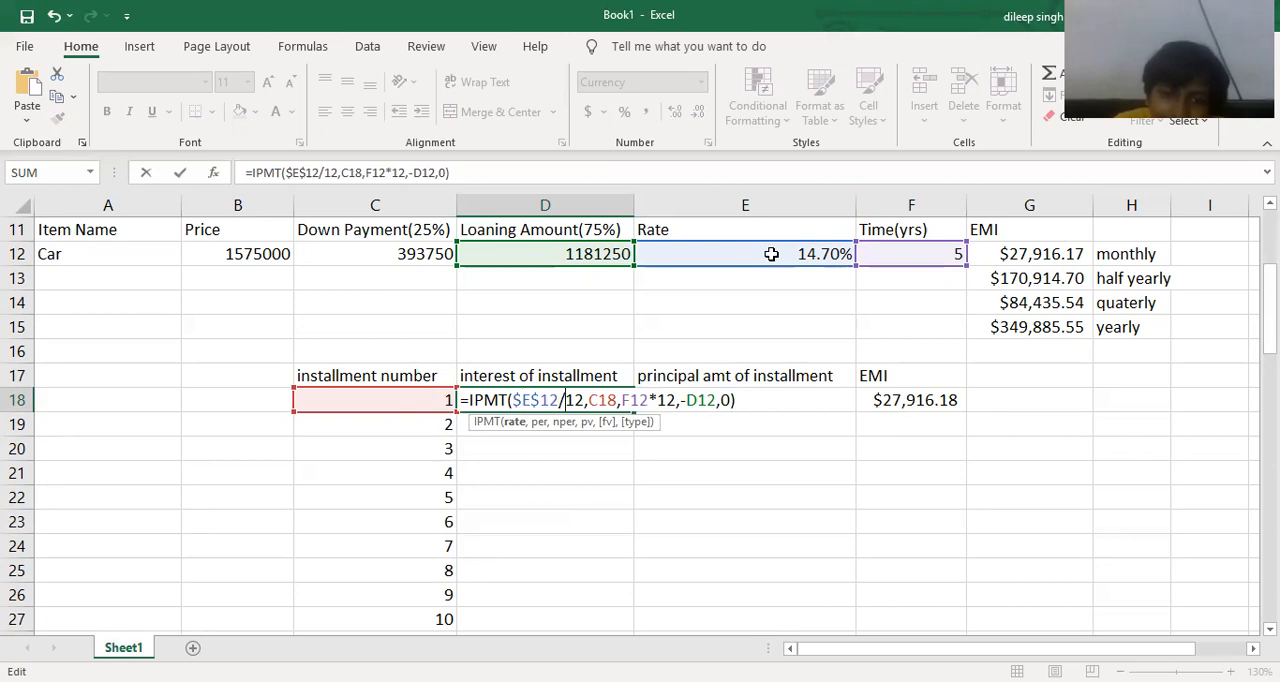
# Make the loan term reference absolute as $F$12 in D18's IPMT formula, leaving C18 relative.
pyautogui.press('Right')
pyautogui.press('Right')
pyautogui.press('Right')
pyautogui.press('Right')
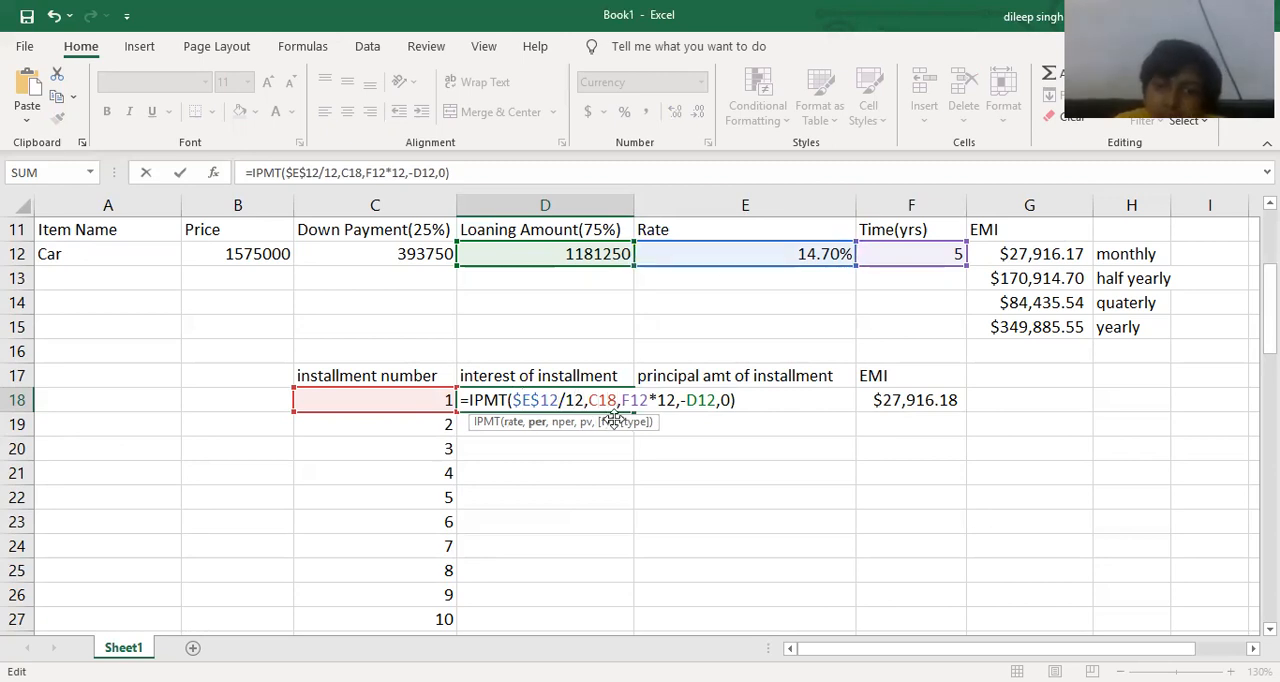
pyautogui.press('Right')
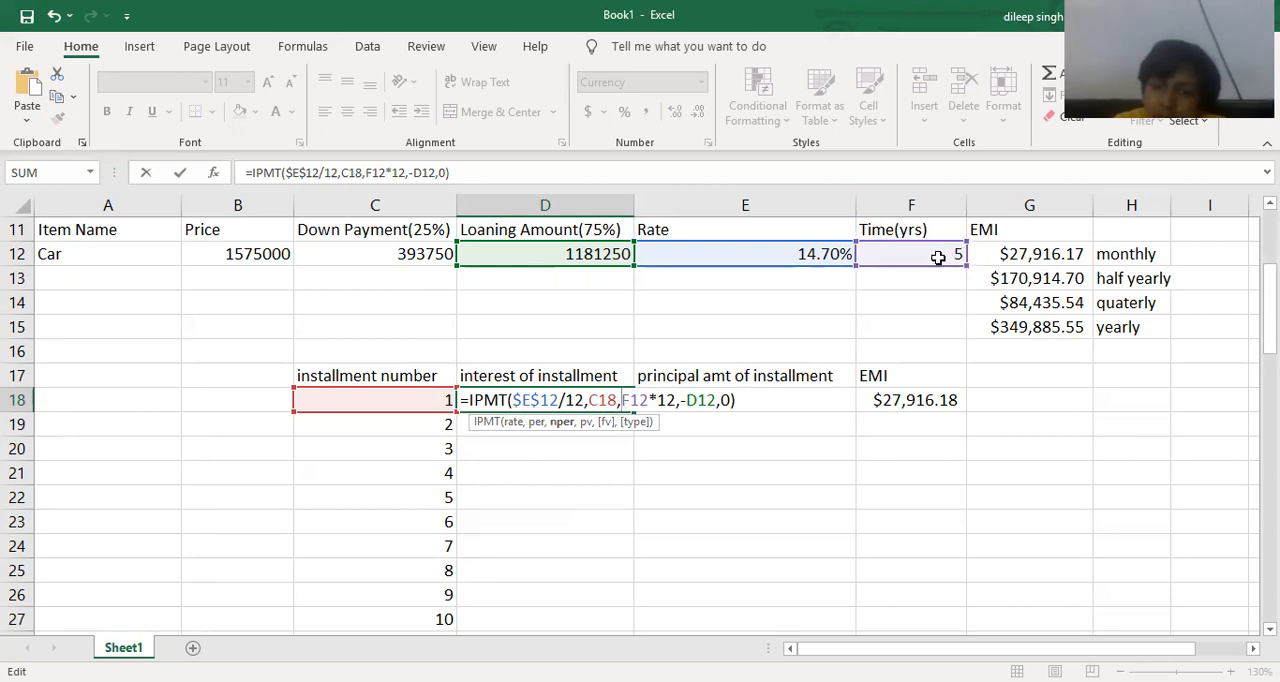
pyautogui.write('$')
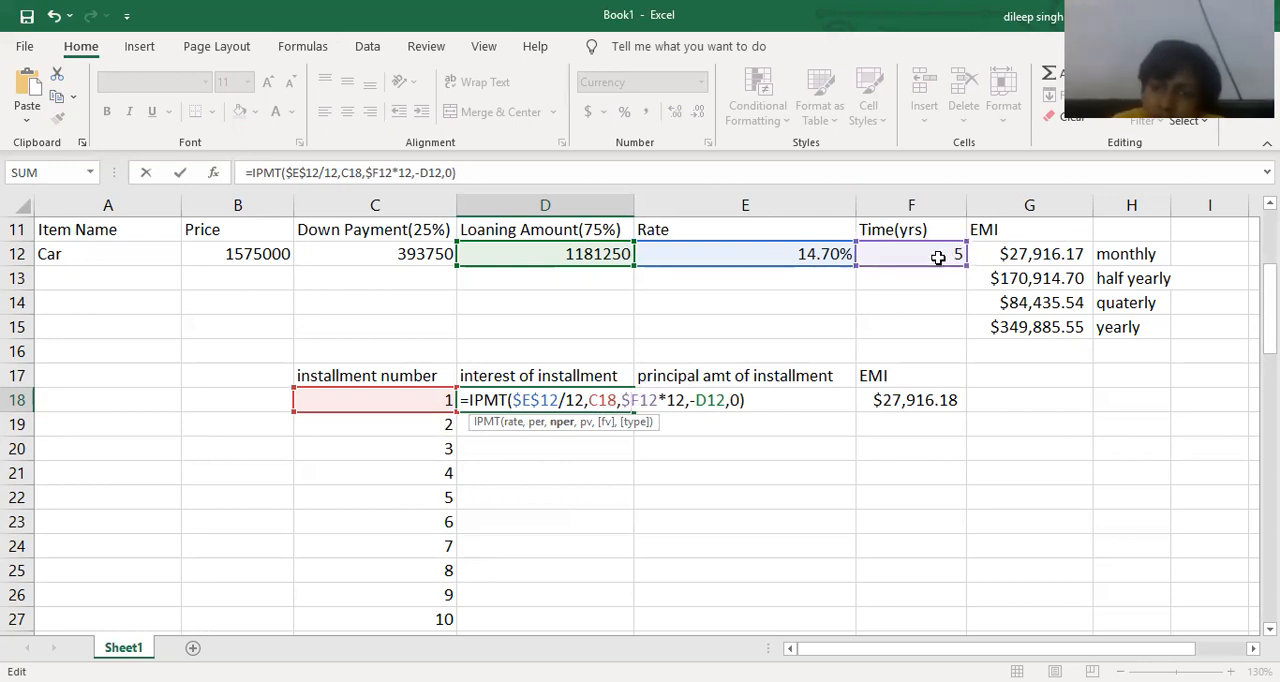
pyautogui.press('Right')
pyautogui.write('$')
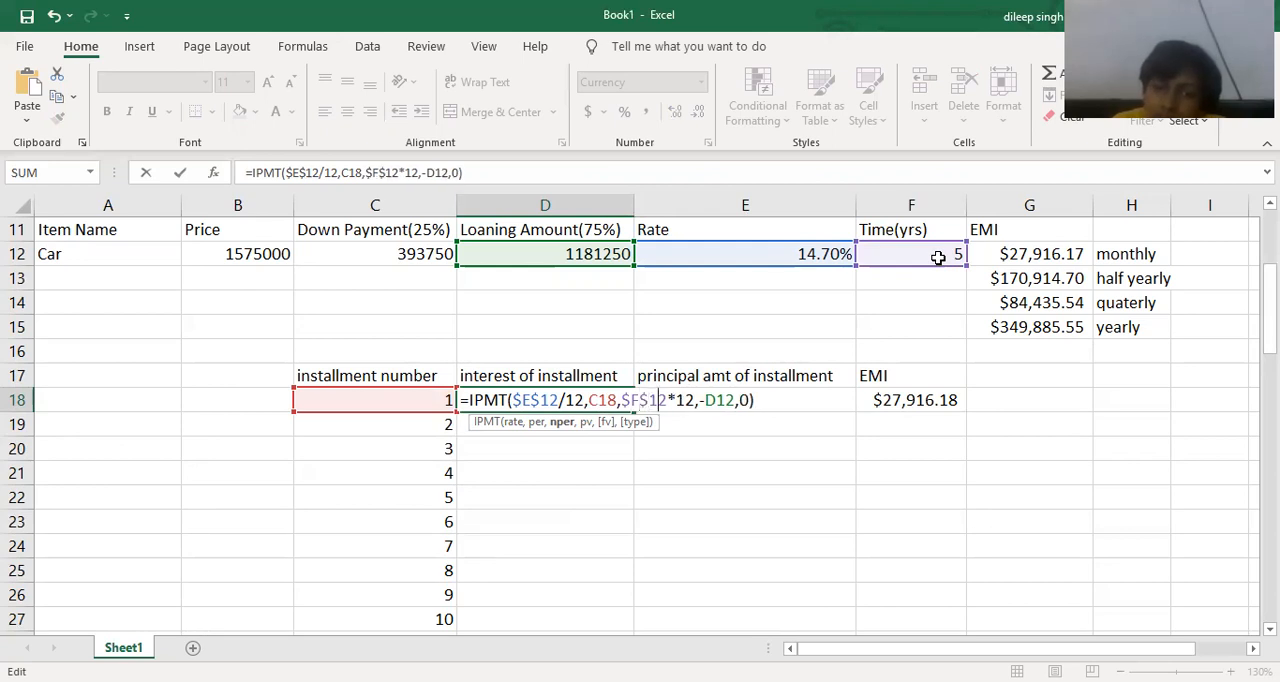
# Make the loan amount reference absolute as $D$12 in D18's IPMT formula and commit the edit.
pyautogui.press('Right')
pyautogui.press('Right')
pyautogui.write('$E$')
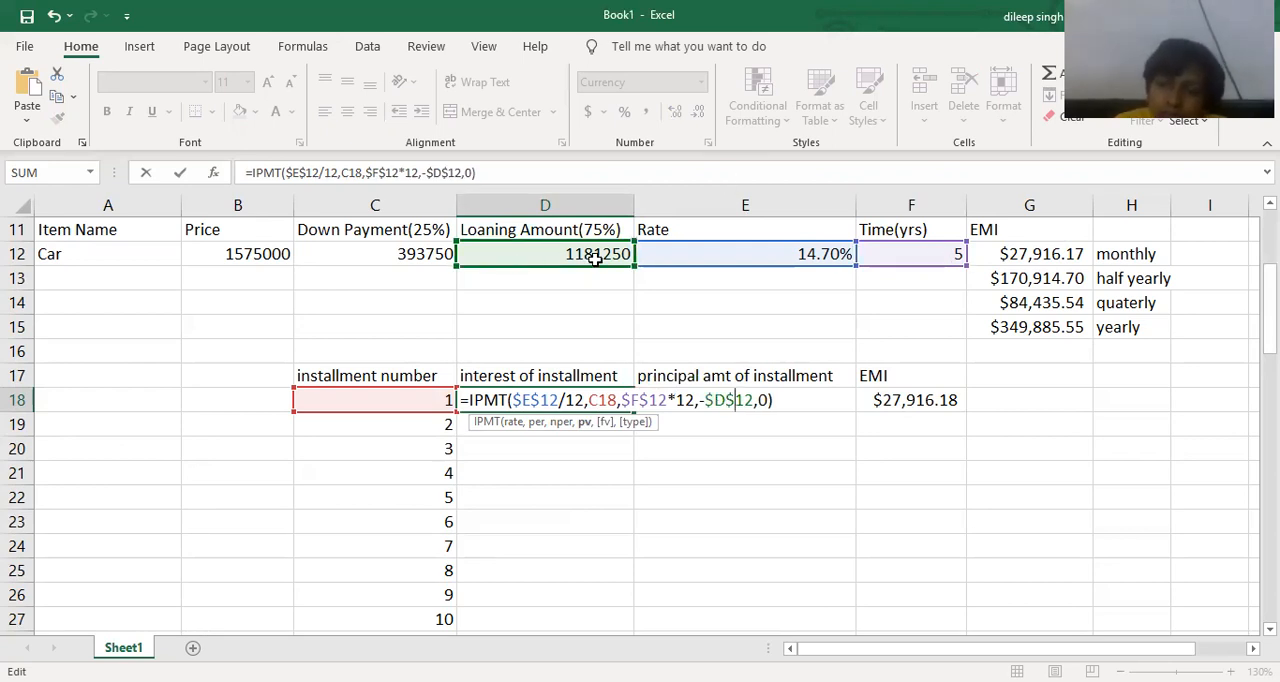
pyautogui.press('Return')
# Make the rate reference absolute as $E$12 in the PPMT formula in E18.
pyautogui.click(726, 400)
pyautogui.doubleClick(714, 400)
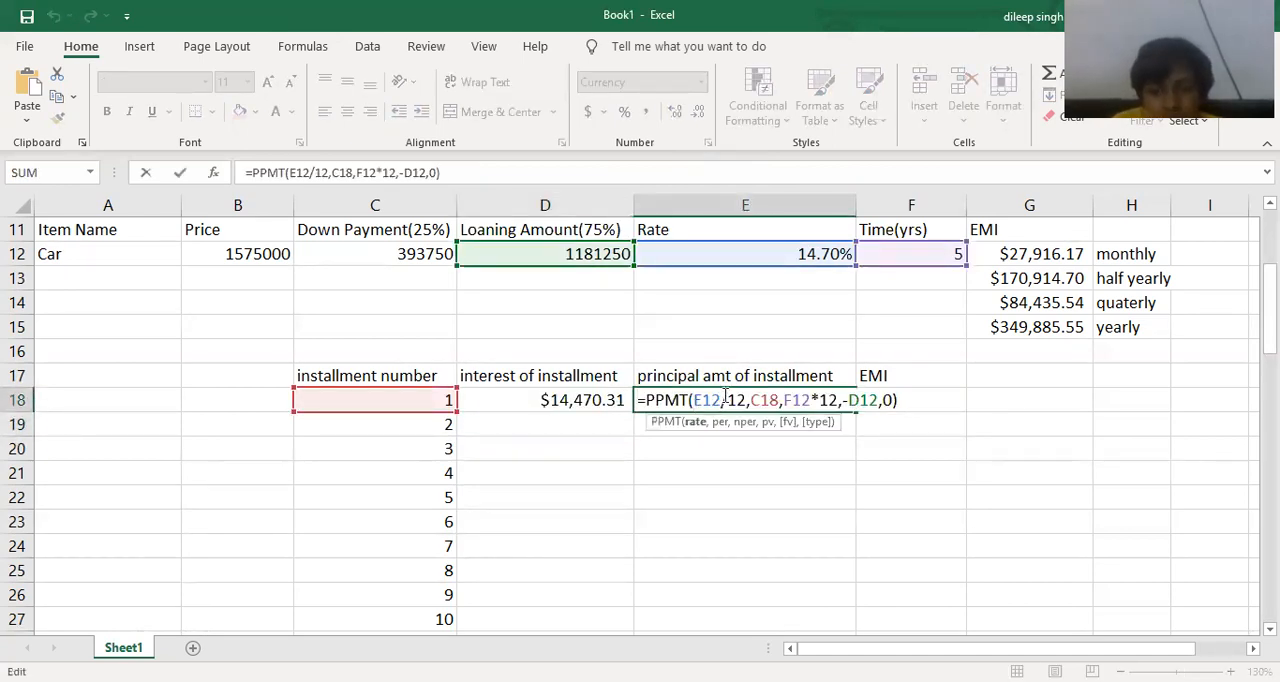
pyautogui.write('$')
pyautogui.press('Right')
pyautogui.write('$')
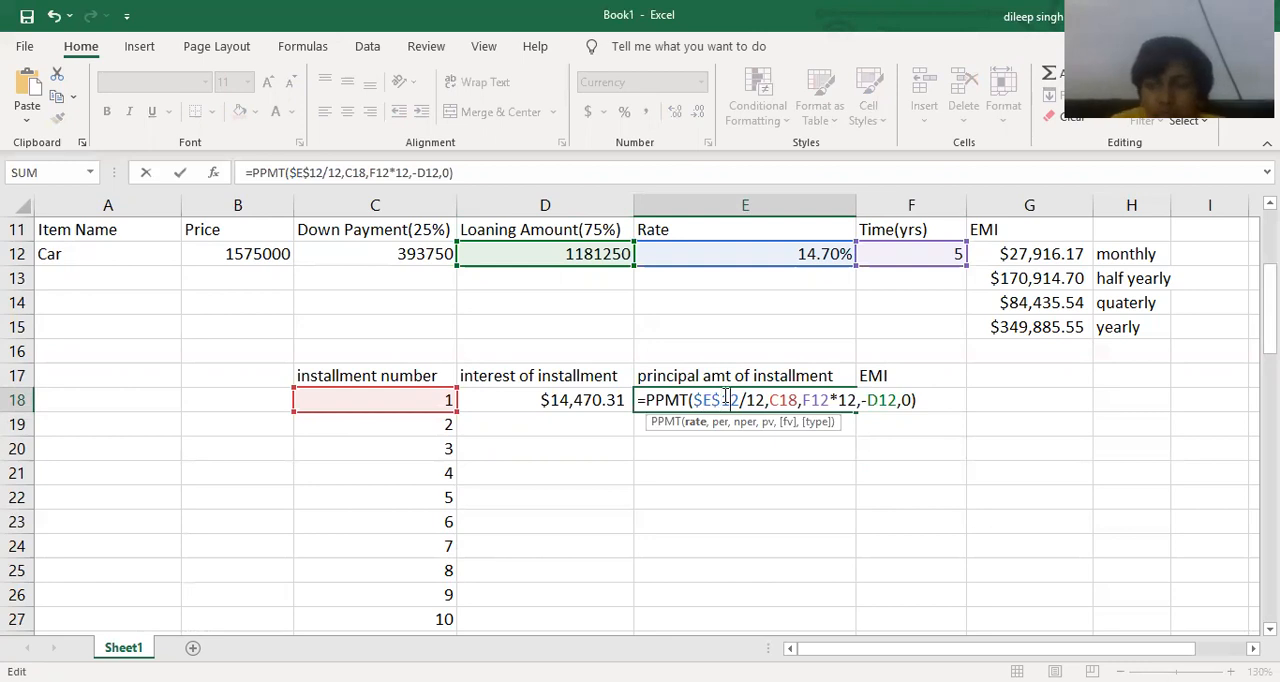
# Make the loan term reference absolute as $F$12 in E18's PPMT formula, leaving C18 relative.
pyautogui.press('Right')
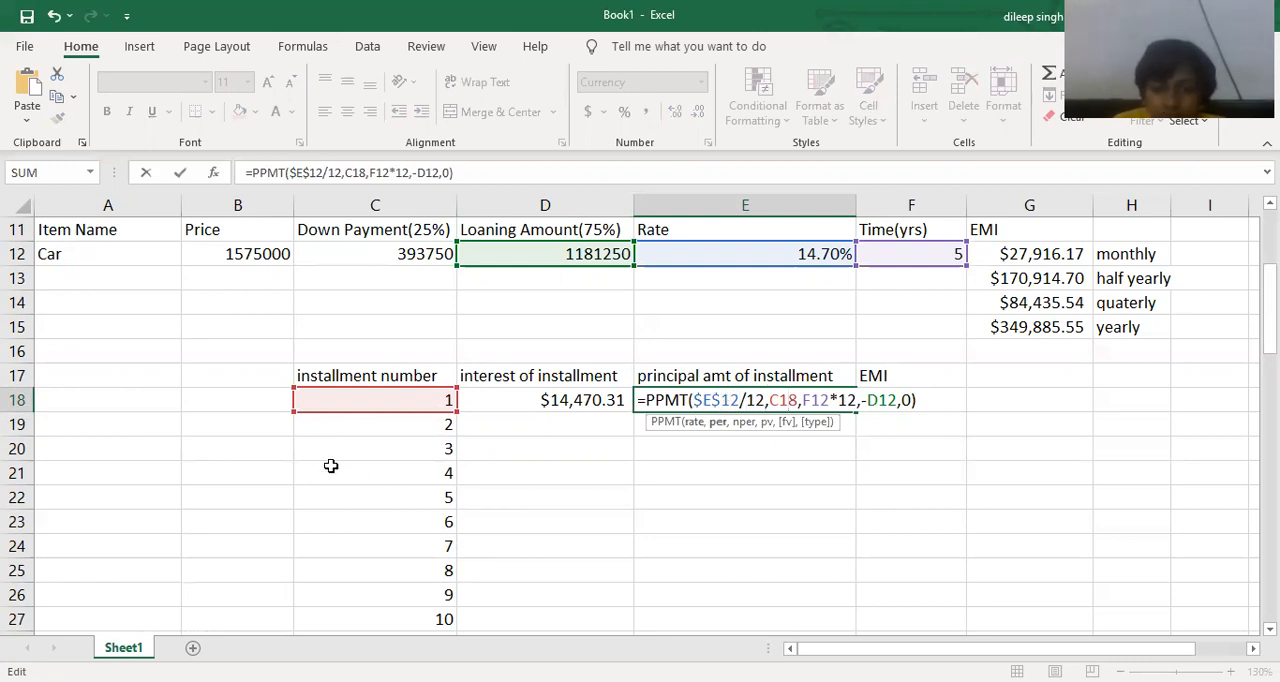
pyautogui.press('Right')
pyautogui.press('Right')
pyautogui.press('Right')
pyautogui.press('Right')
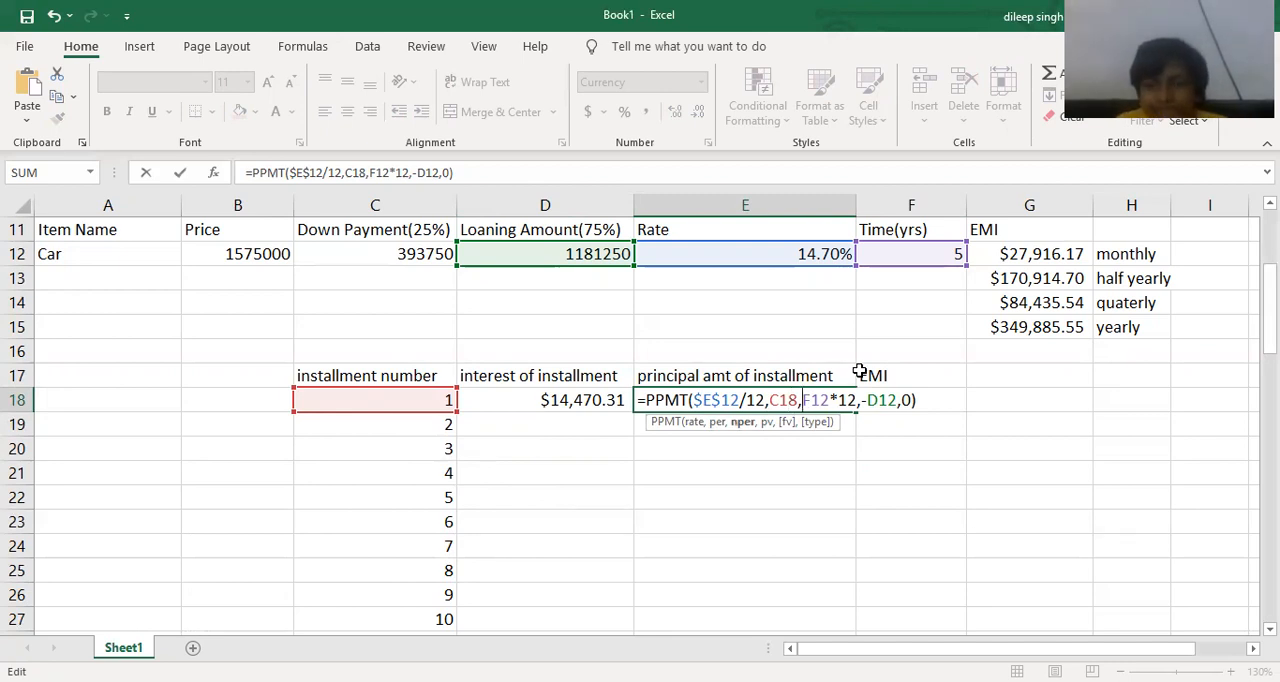
pyautogui.write('$E')
pyautogui.write('$F$')
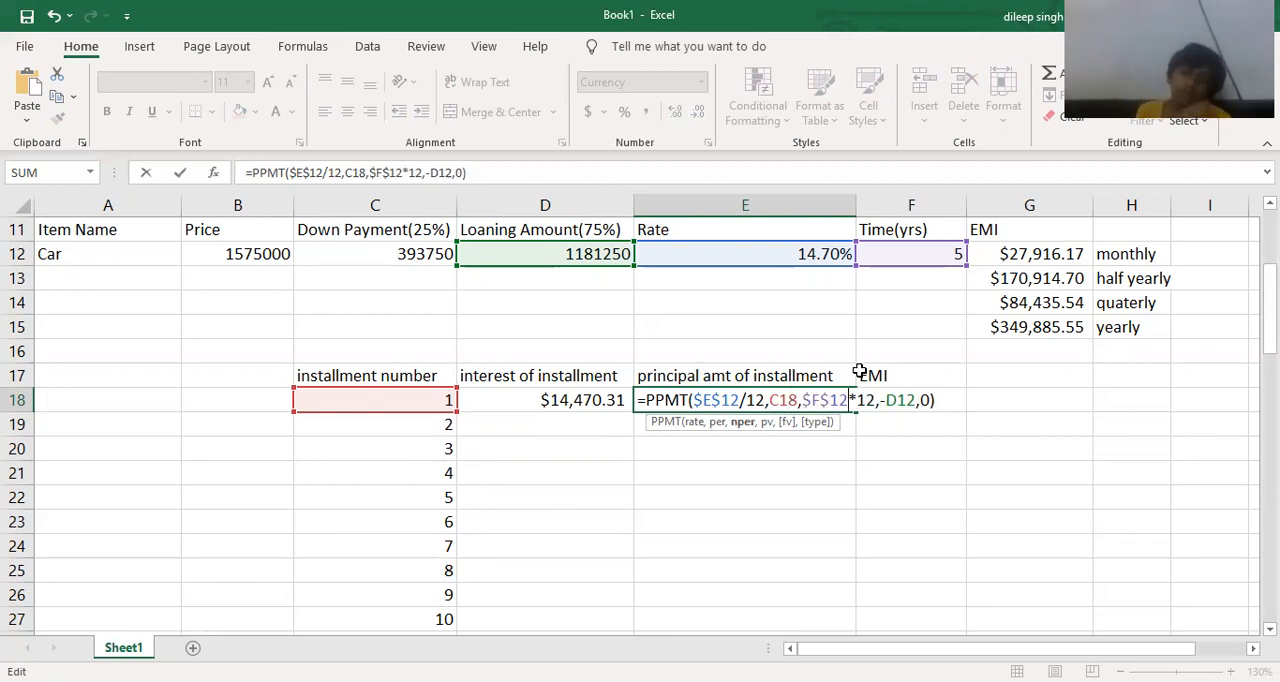
# Make the loan amount reference absolute as $D$12 in E18's PPMT formula and commit the edit.
pyautogui.press('Right')
pyautogui.press('Right')
pyautogui.write('$E')
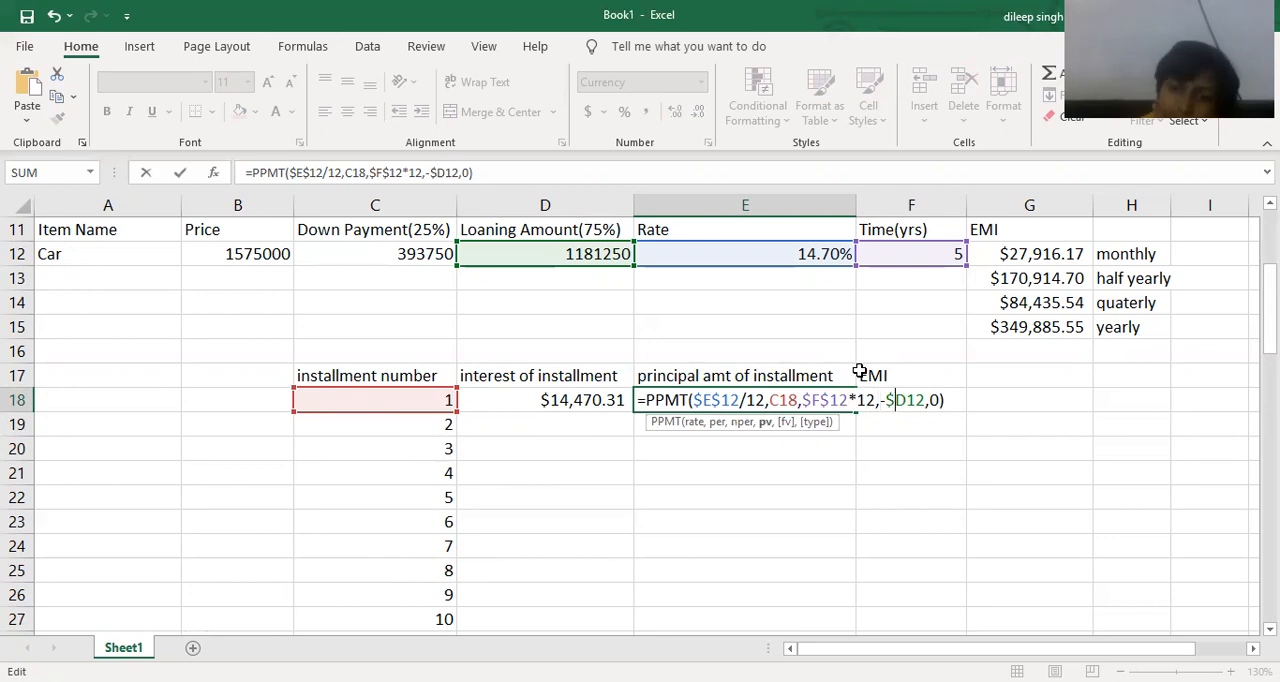
pyautogui.write('$')
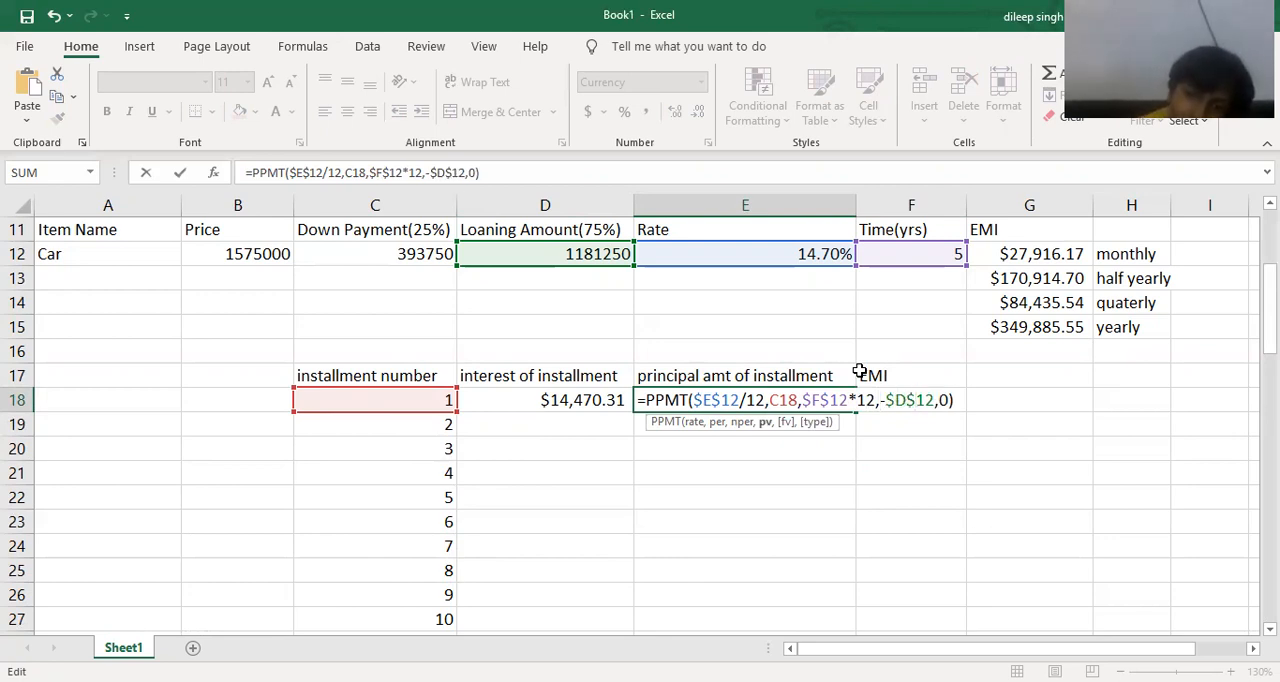
pyautogui.press('Return')
# Copy the interest, principal and EMI formulas in D18:F18 down through installment 60 in row 77.
pyautogui.moveTo(578, 402); pyautogui.dragTo(950, 402)
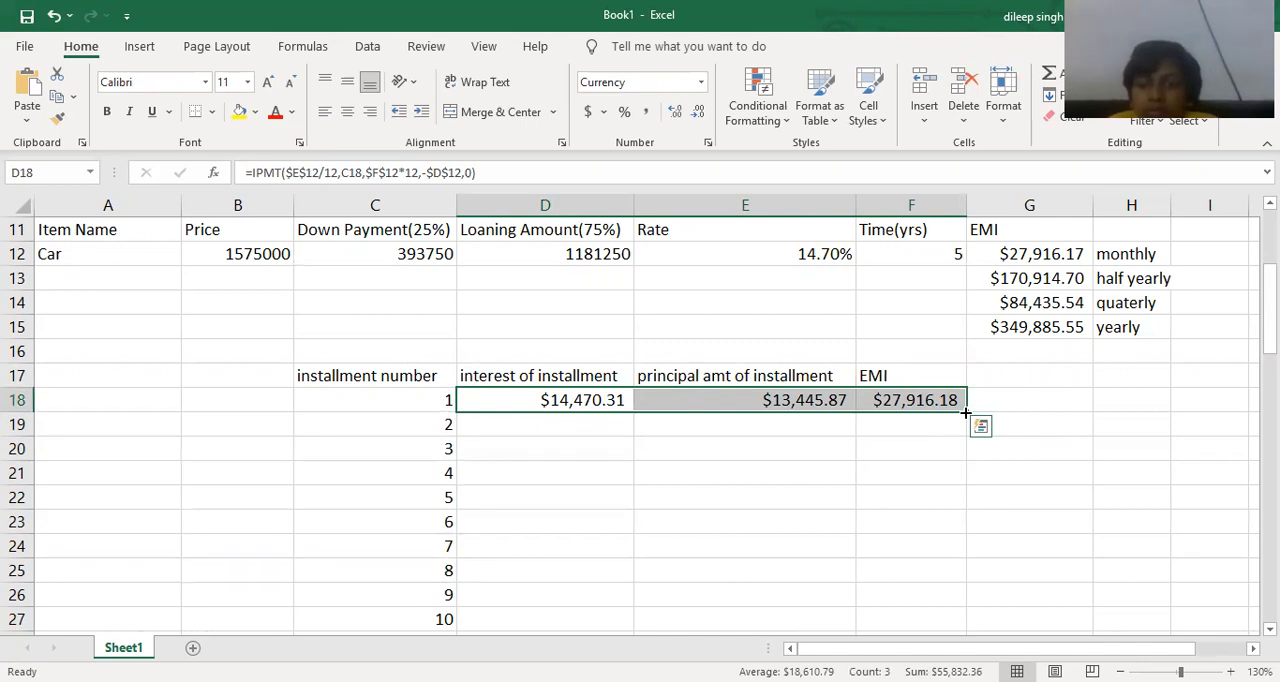
pyautogui.doubleClick(965, 412)
pyautogui.scroll(-1, 952, 437)
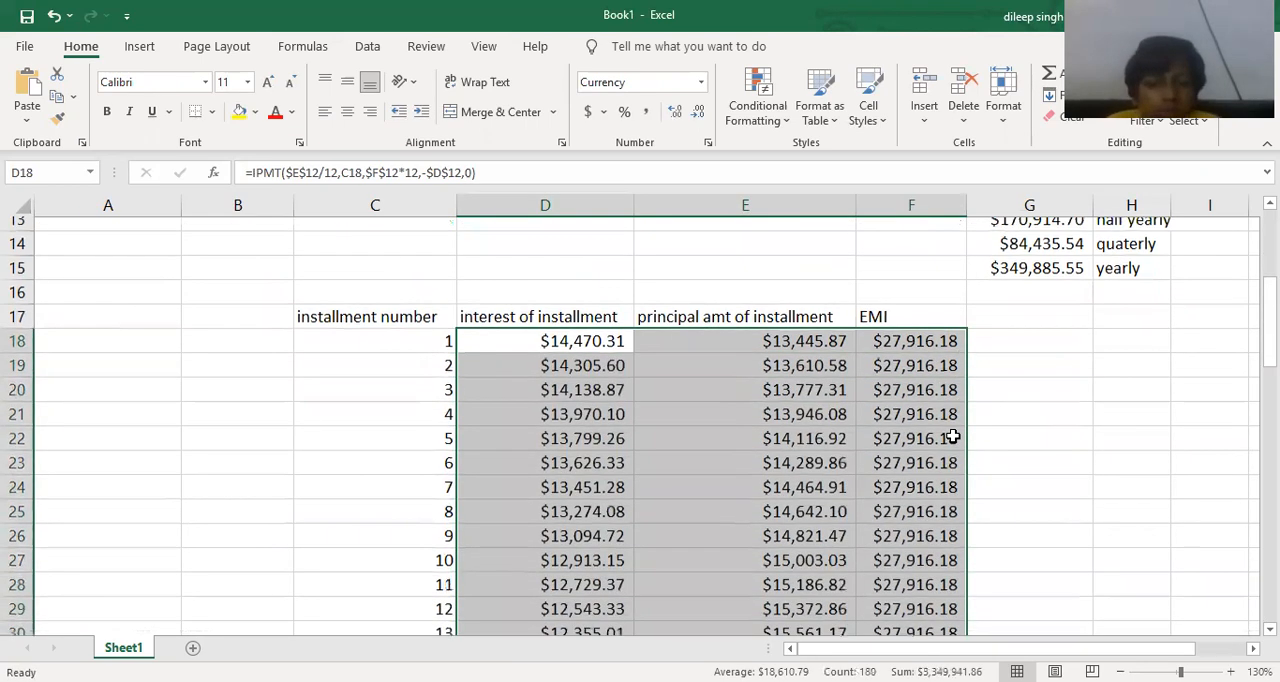
pyautogui.scroll(-18, 952, 437)
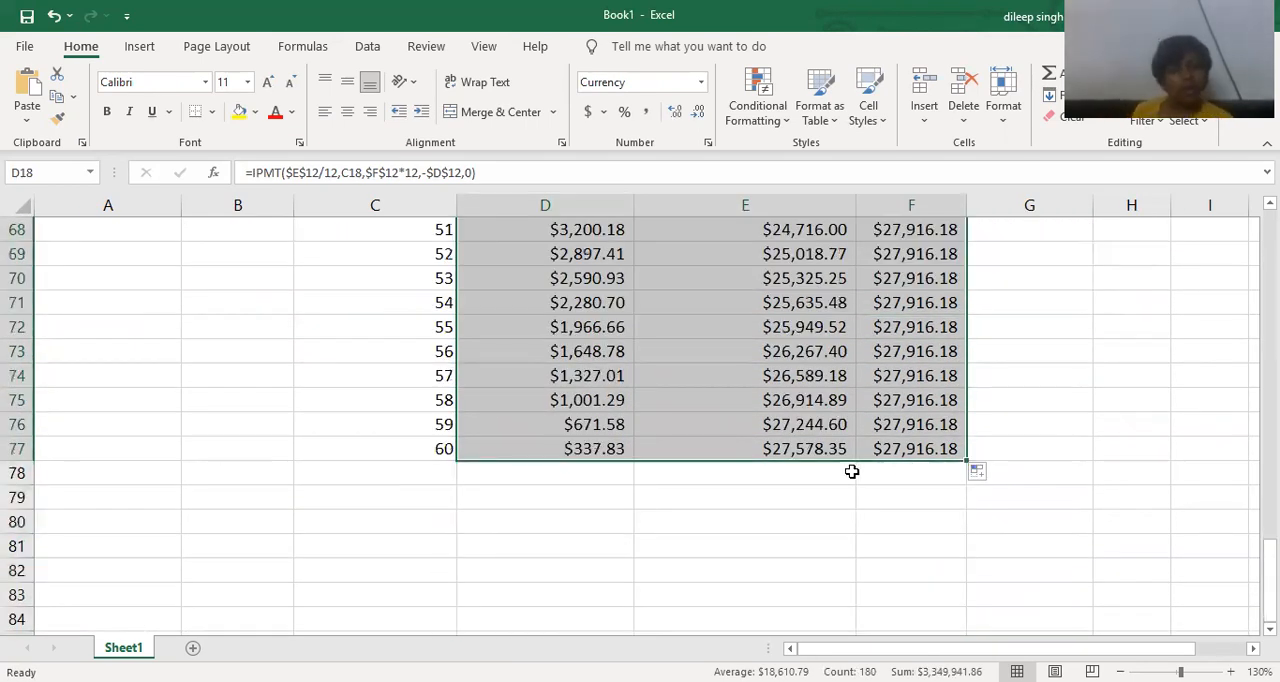
pyautogui.scroll(1, 835, 478)
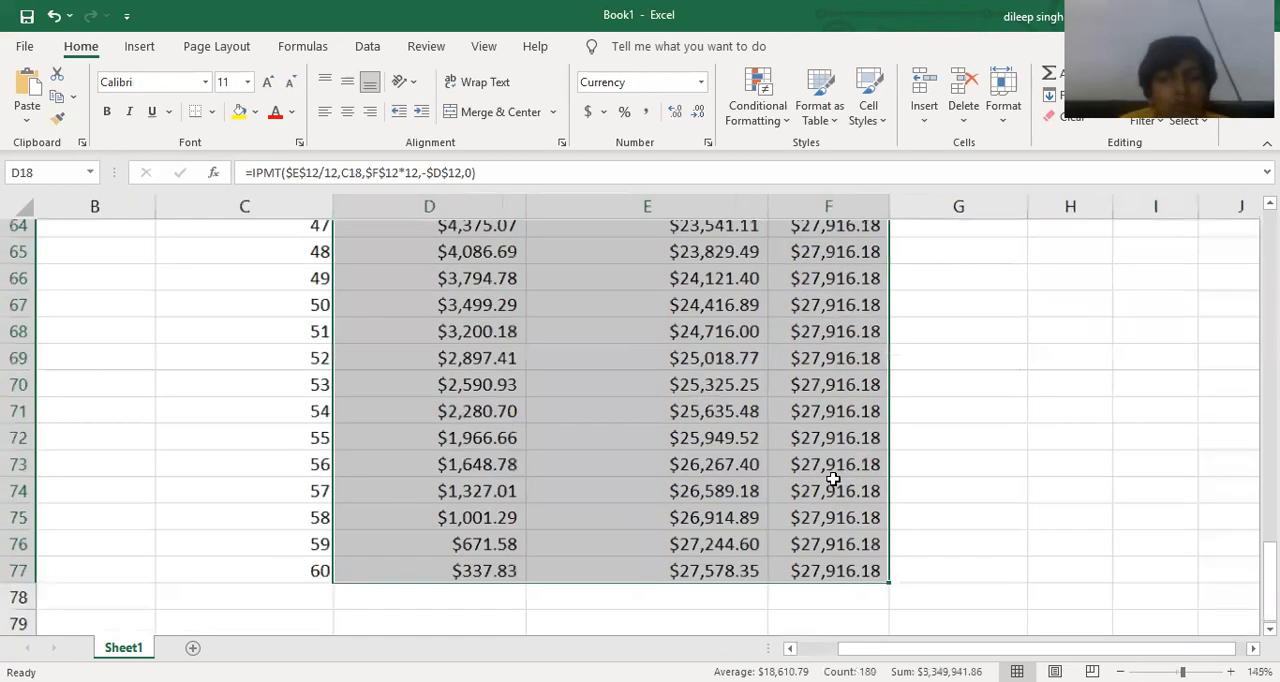
pyautogui.scroll(1, 820, 486)
pyautogui.scroll(-1, 802, 488)
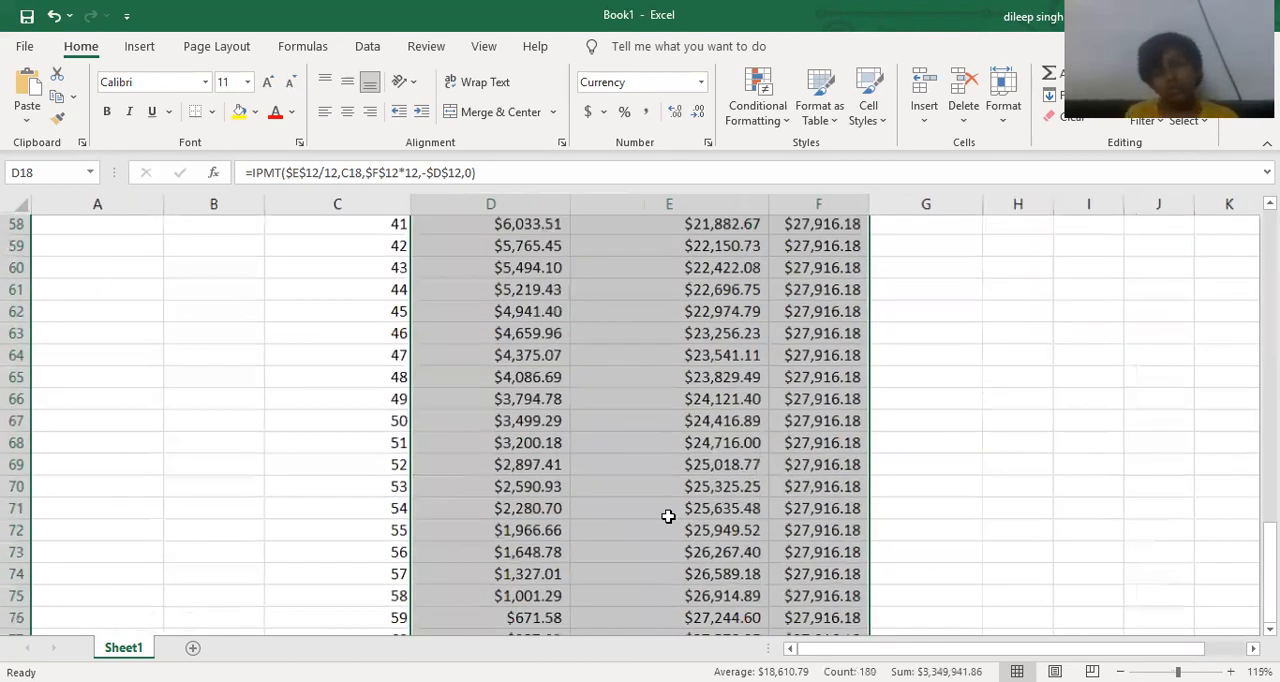
pyautogui.scroll(-1, 661, 519)
pyautogui.scroll(-3, 590, 500)
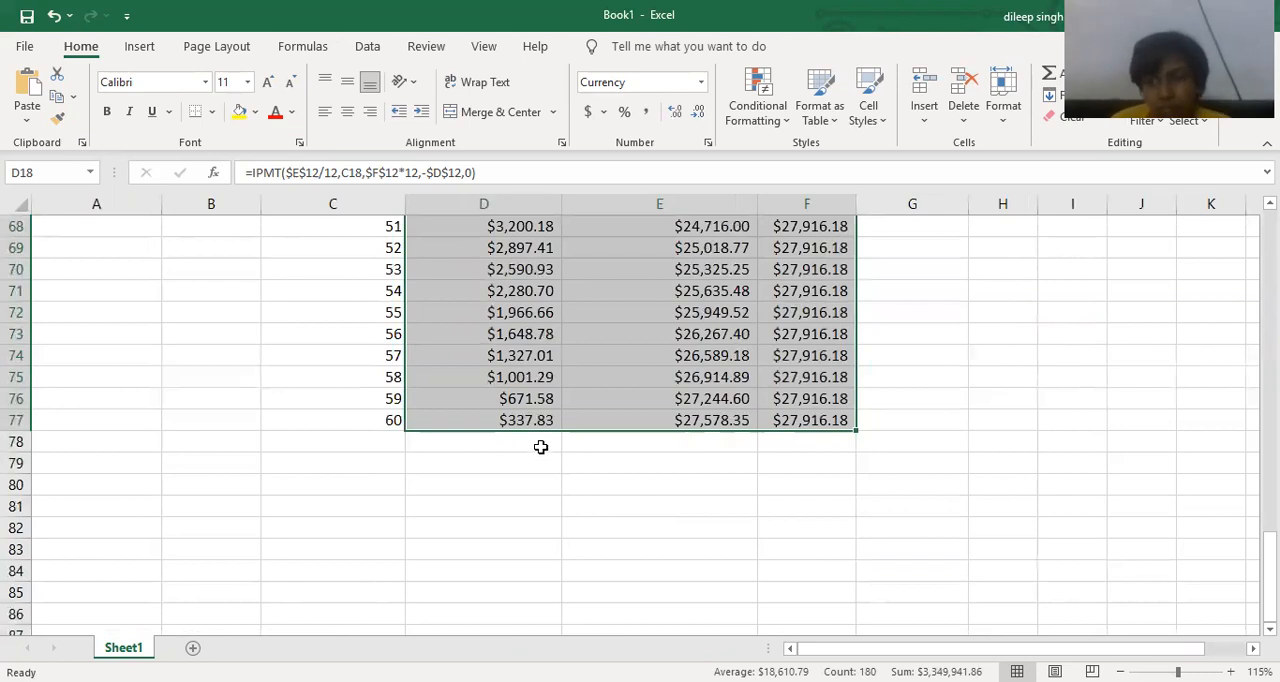
# Add SUM totals for the interest, principal and EMI columns in D78:F78, and widen column F to fit its total.
pyautogui.click(540, 446)
pyautogui.scroll(1, 540, 446)
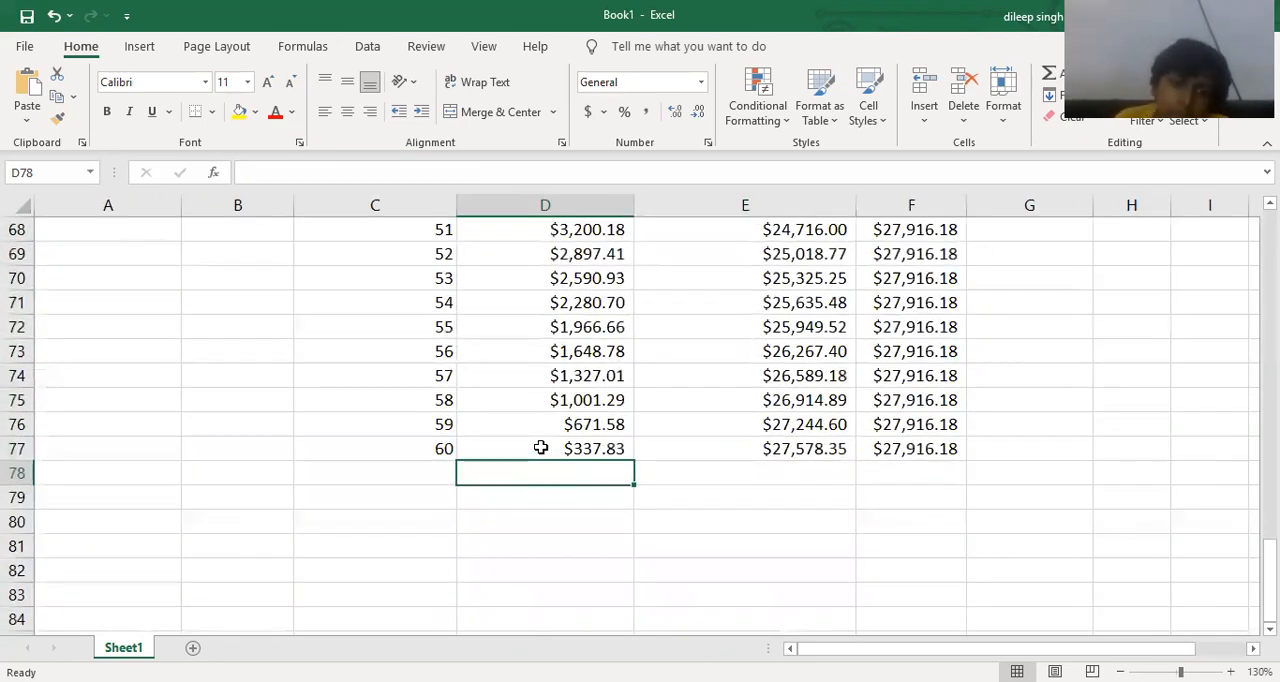
pyautogui.hotkey('alt', '=')
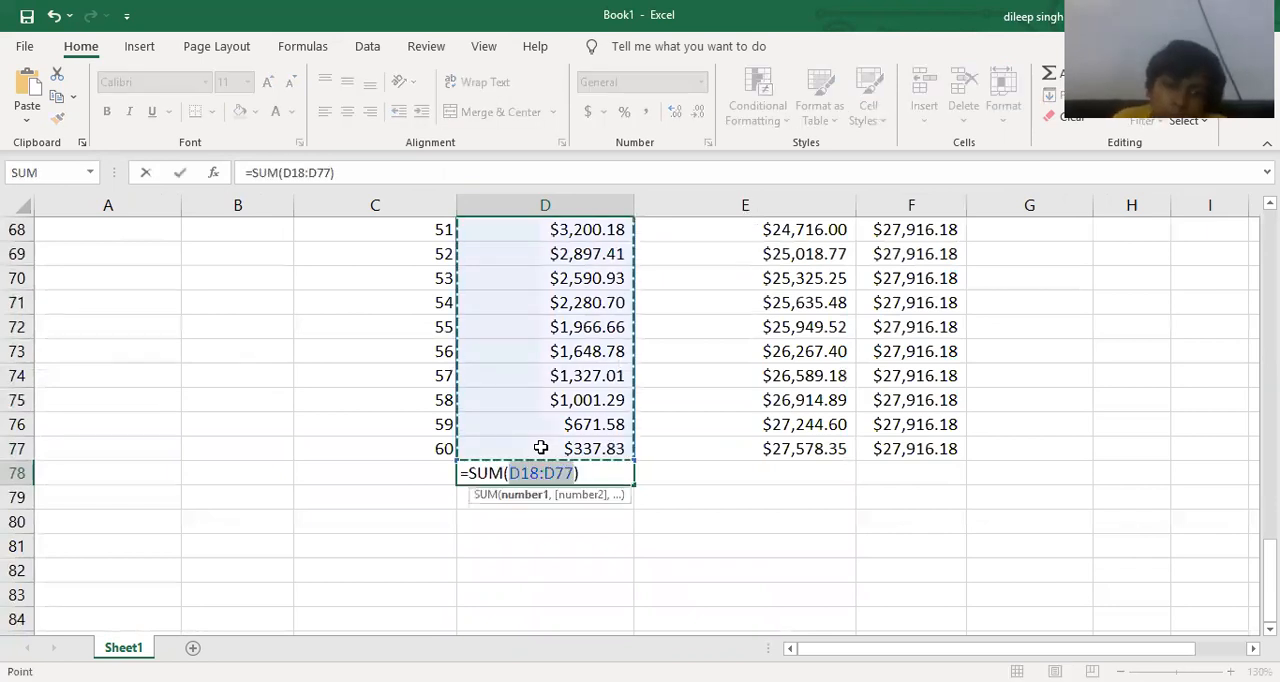
pyautogui.press('Return')
pyautogui.click(709, 468)
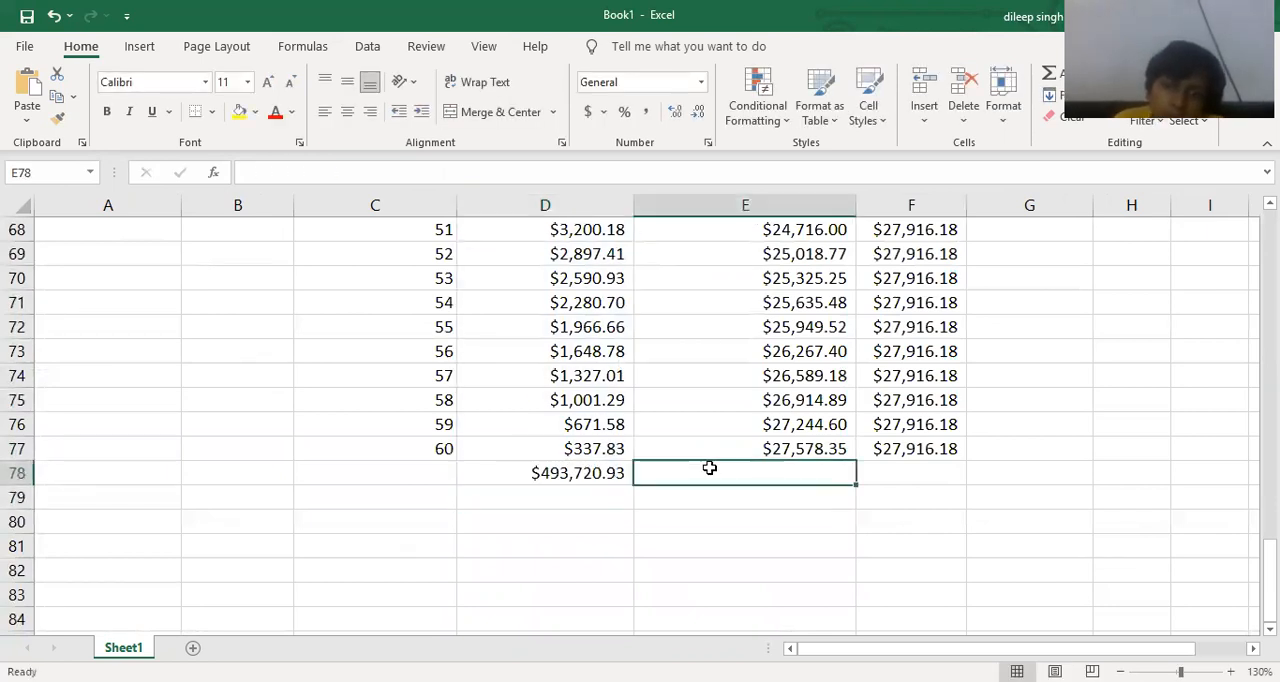
pyautogui.hotkey('alt', '=')
pyautogui.press('Return')
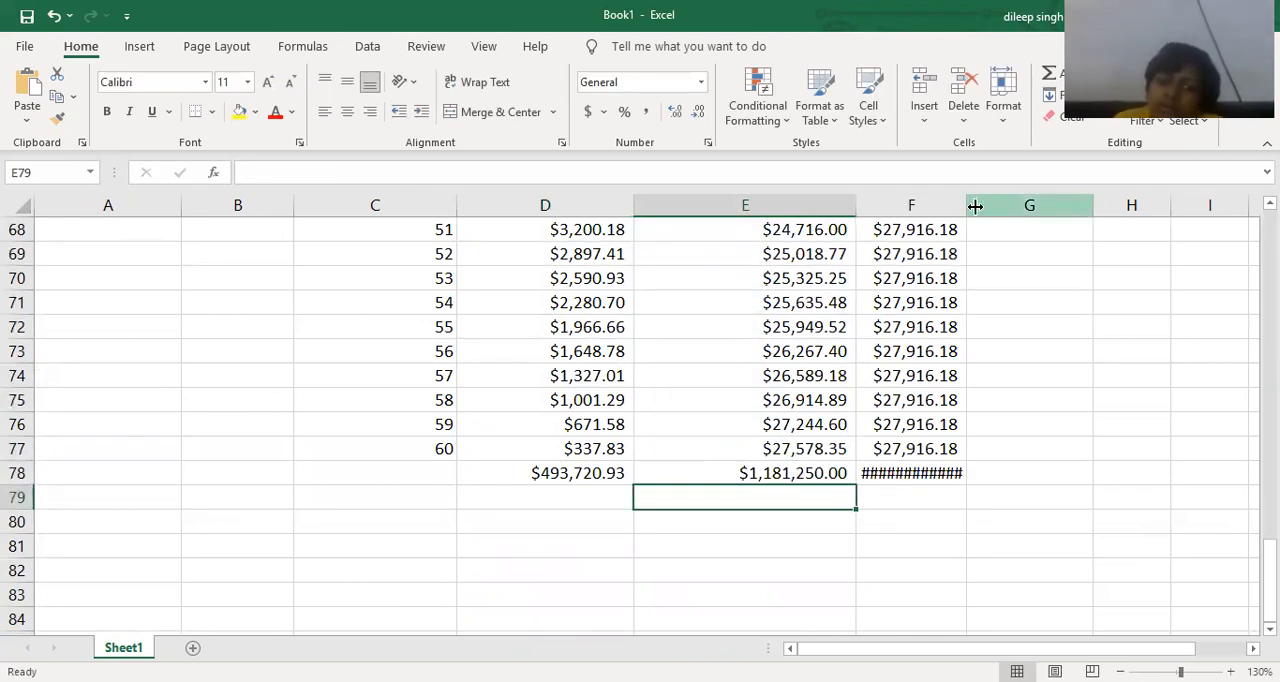
pyautogui.moveTo(969, 208); pyautogui.dragTo(1001, 206)
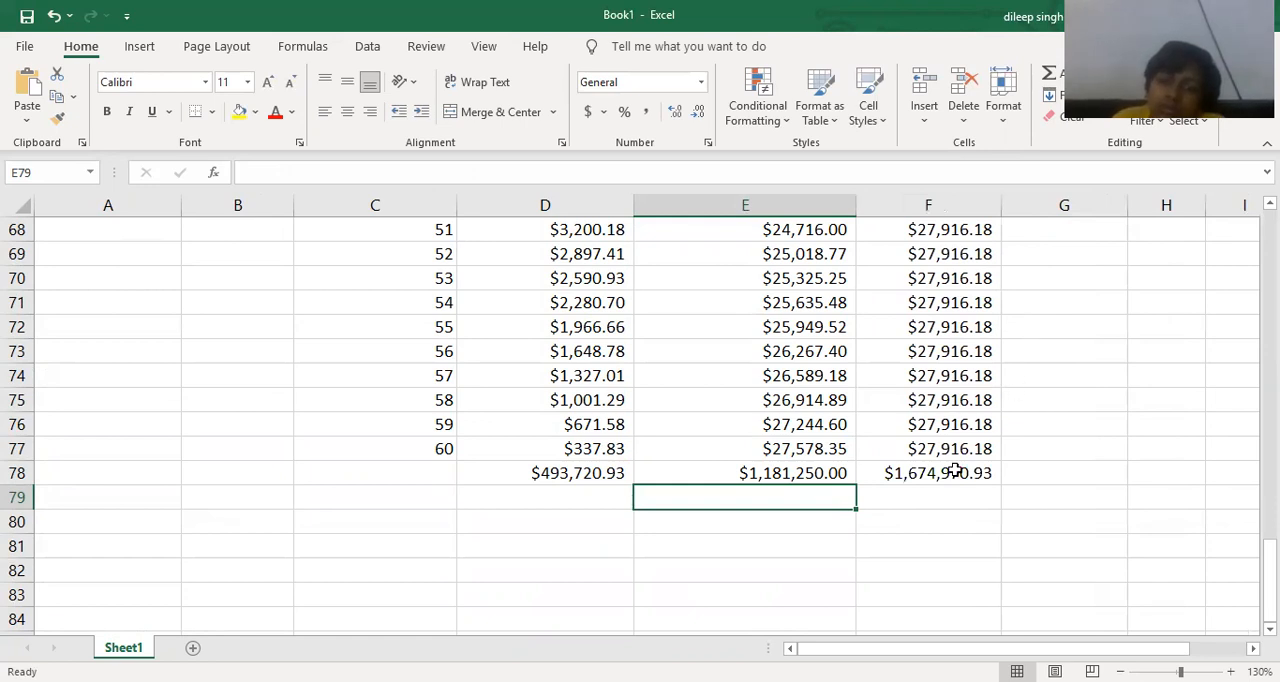
pyautogui.click(923, 520)
# Compare the column totals in row 78 with the loan amount in D12 and review the installment rows.
pyautogui.scroll(13, 744, 463)
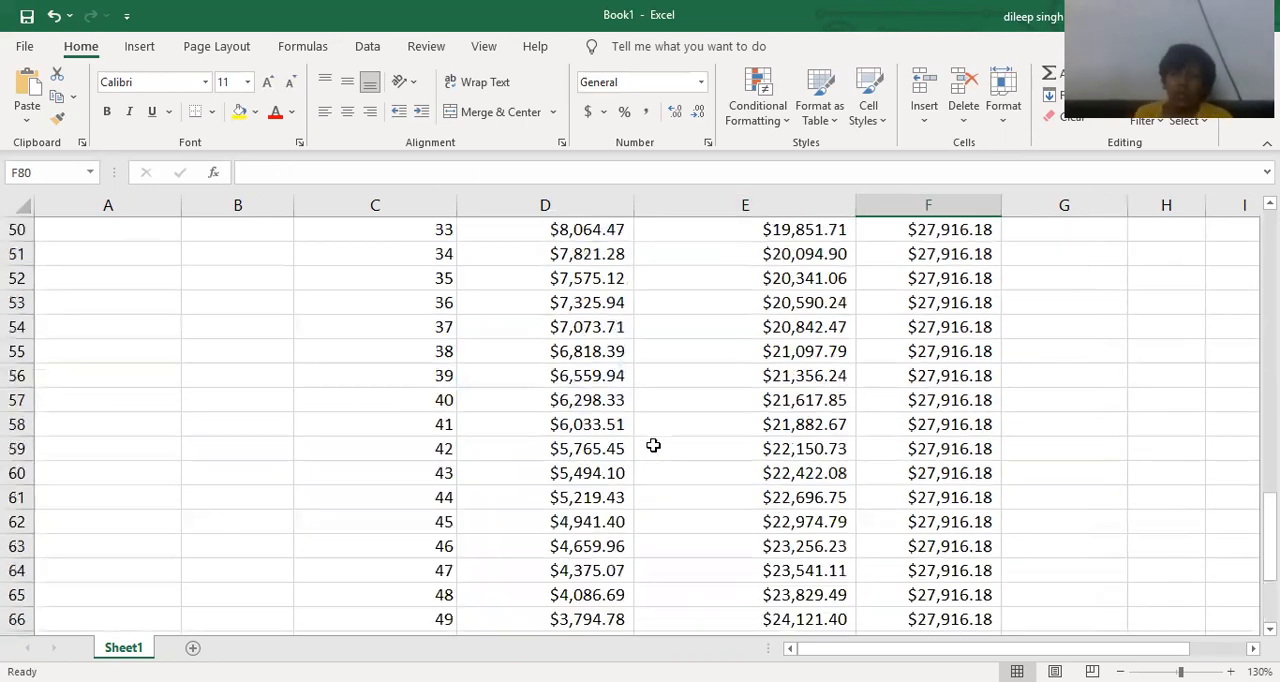
pyautogui.scroll(9, 522, 352)
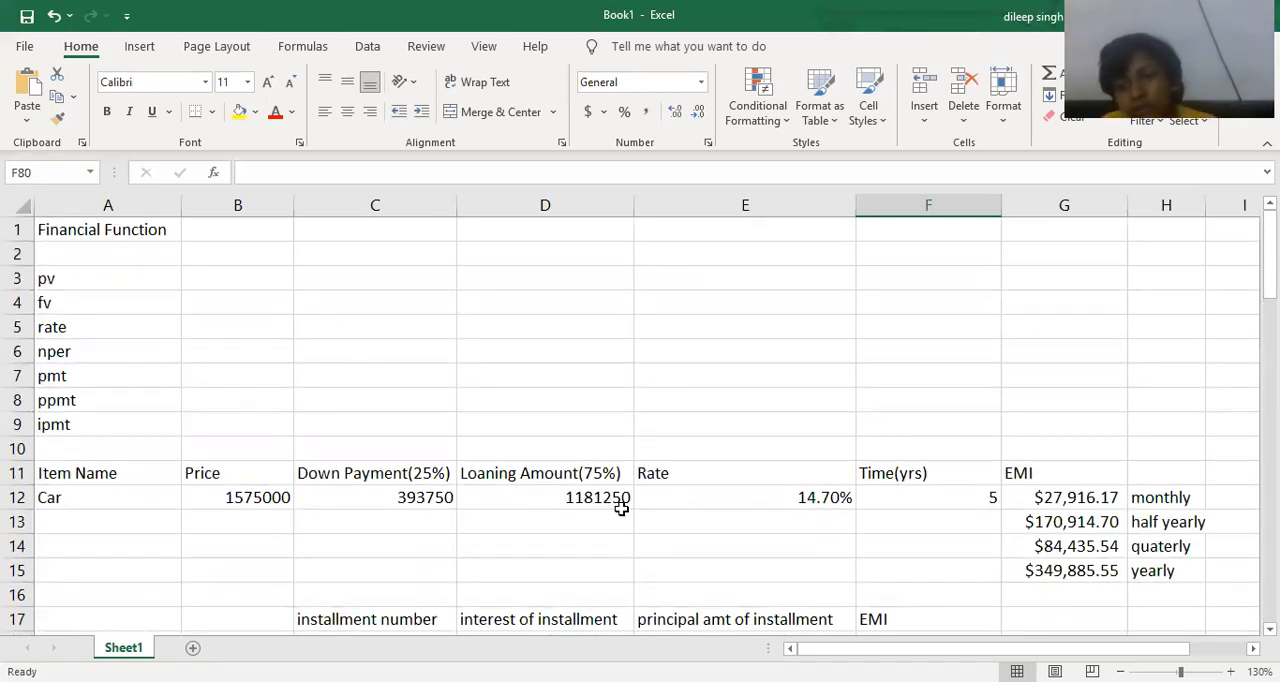
pyautogui.scroll(-8, 634, 514)
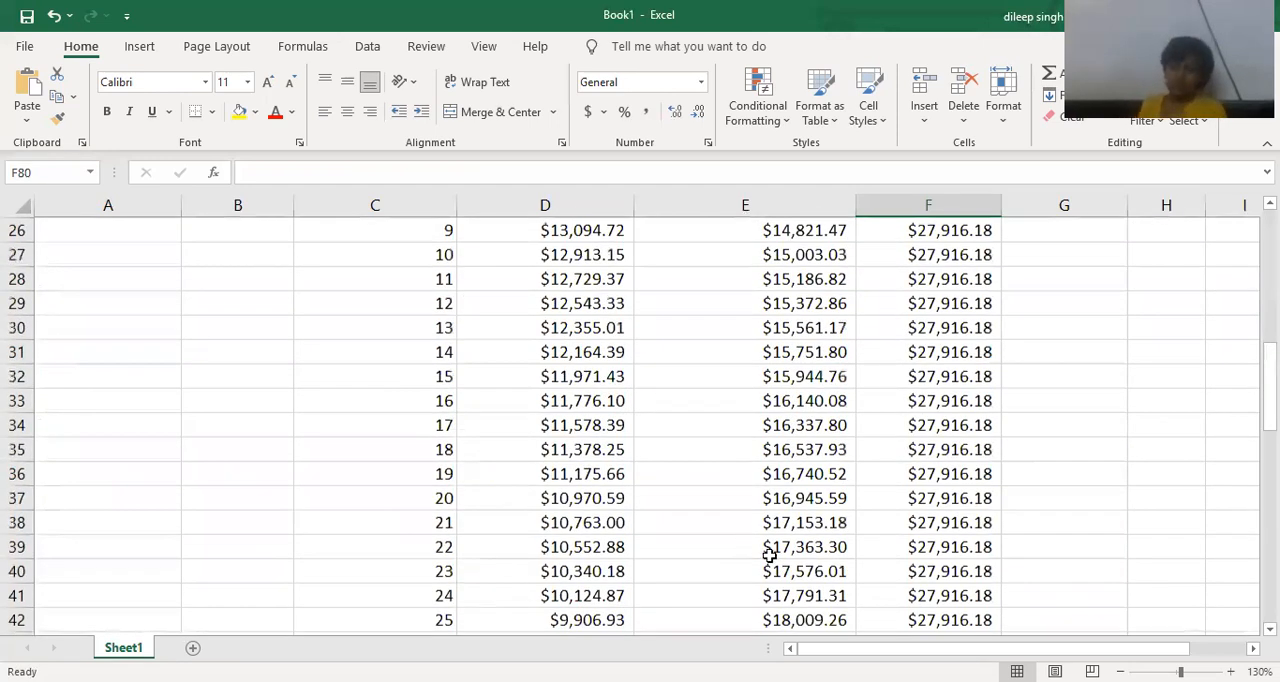
pyautogui.scroll(-15, 894, 560)
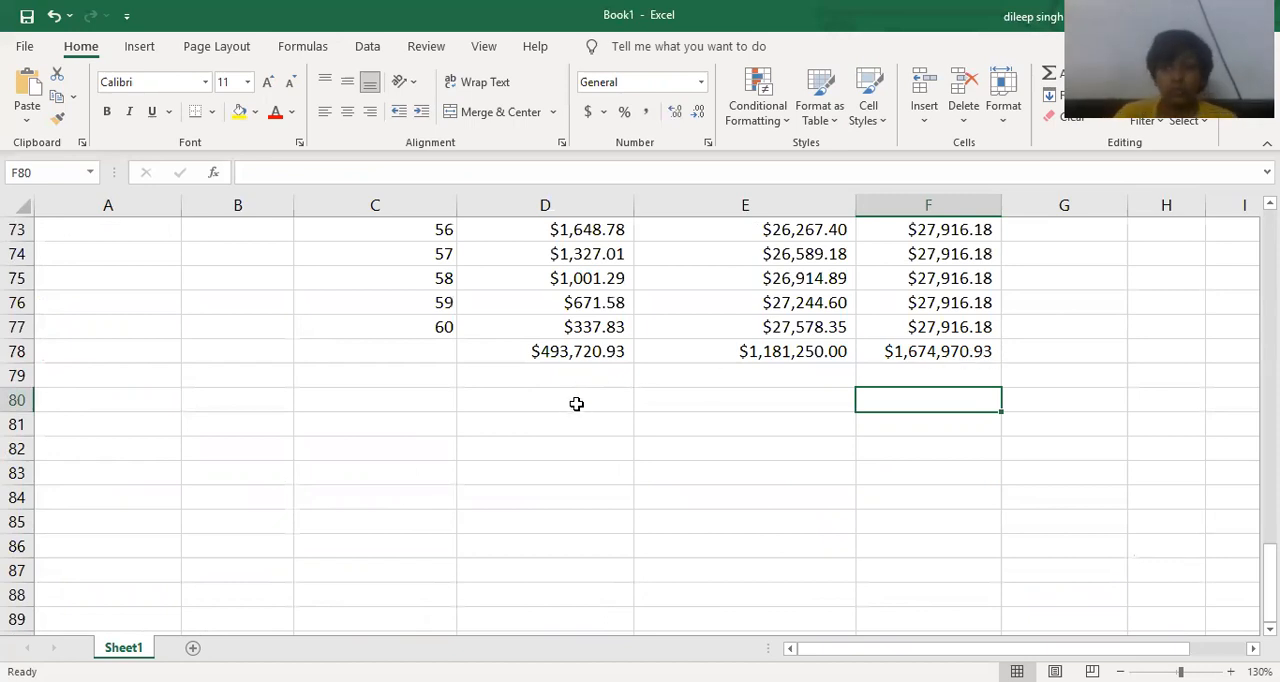
pyautogui.scroll(1, 576, 405)
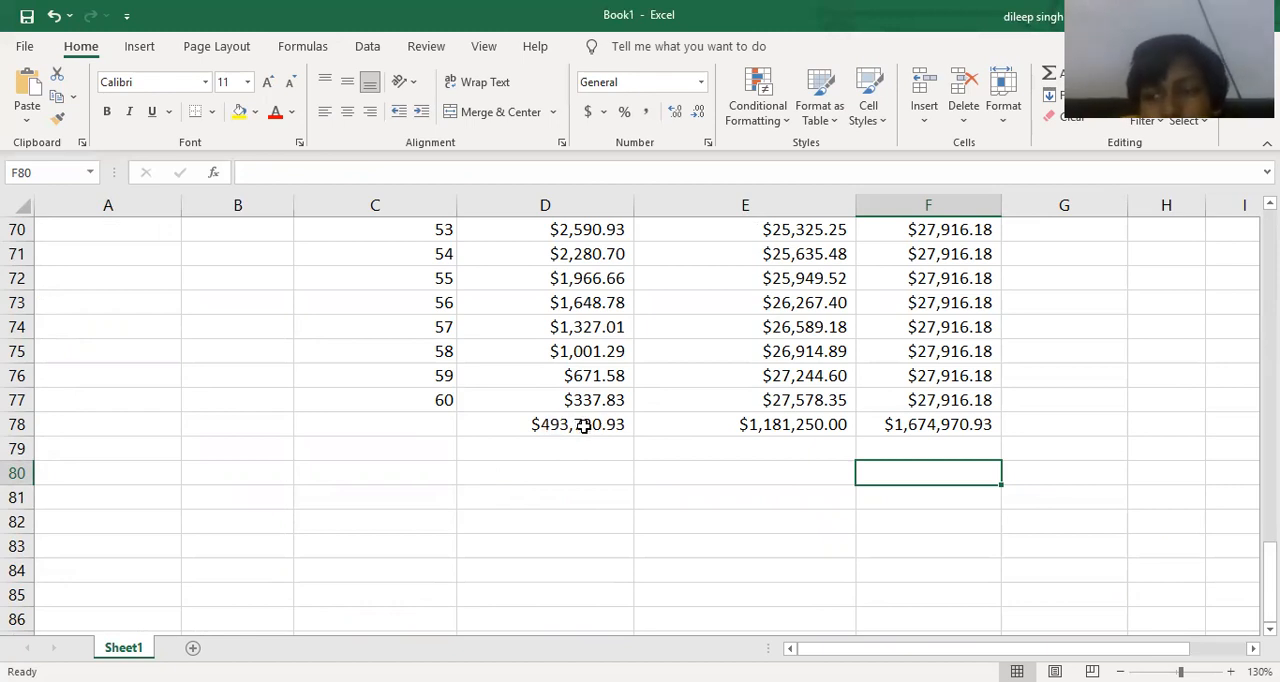
pyautogui.click(767, 427)
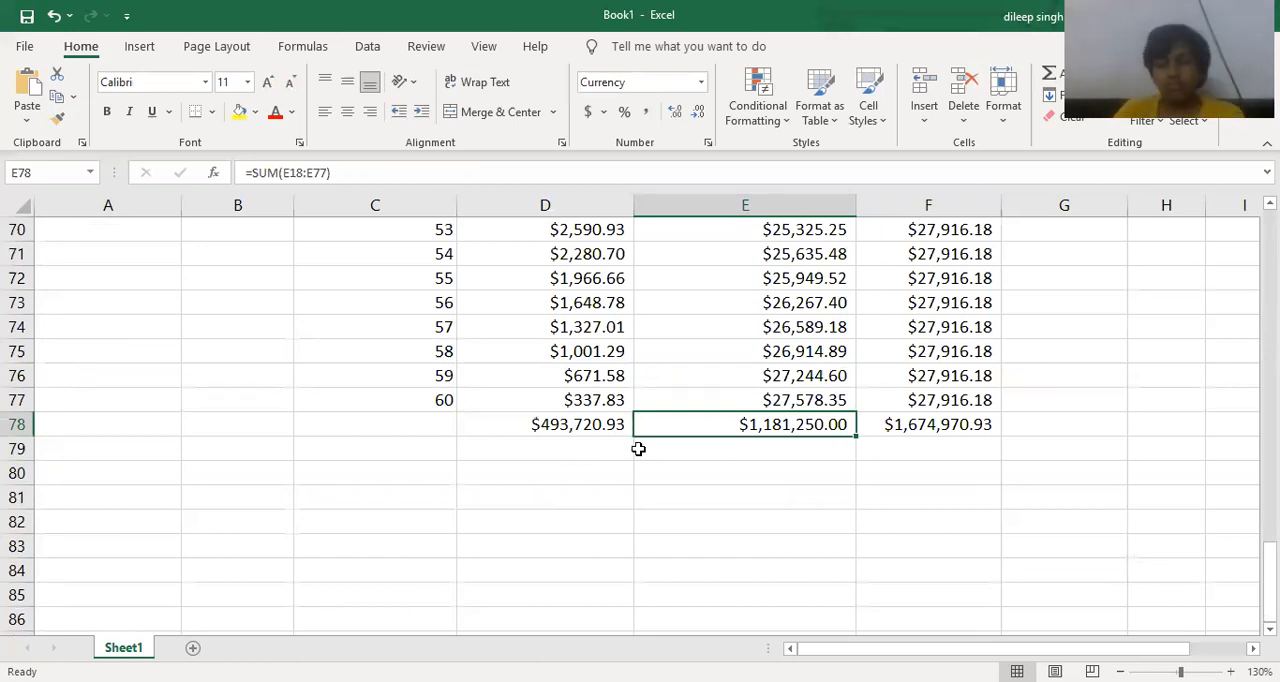
pyautogui.scroll(1, 749, 487)
pyautogui.scroll(1, 754, 491)
pyautogui.scroll(-1, 754, 494)
pyautogui.keyDown('ctrl'); pyautogui.scroll(-1, 765, 498); pyautogui.keyUp('ctrl')
pyautogui.keyDown('ctrl'); pyautogui.scroll(-1, 765, 498); pyautogui.keyUp('ctrl')
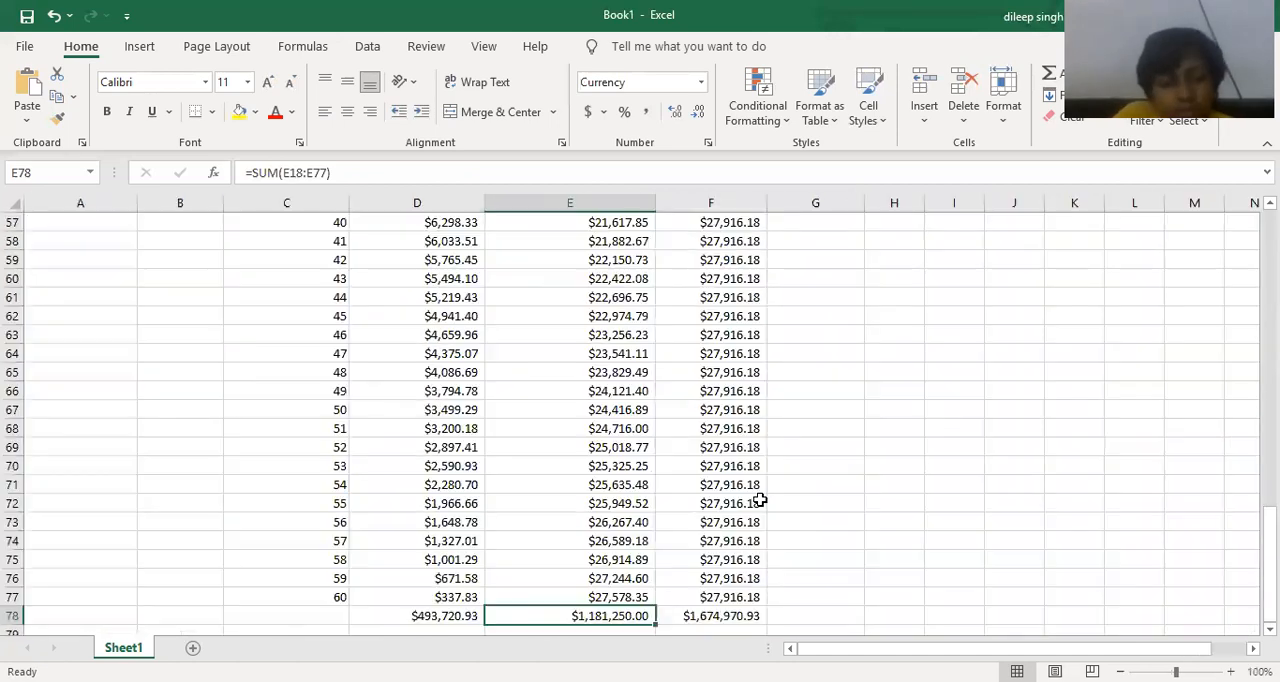
pyautogui.keyDown('ctrl'); pyautogui.scroll(1, 694, 590); pyautogui.keyUp('ctrl')
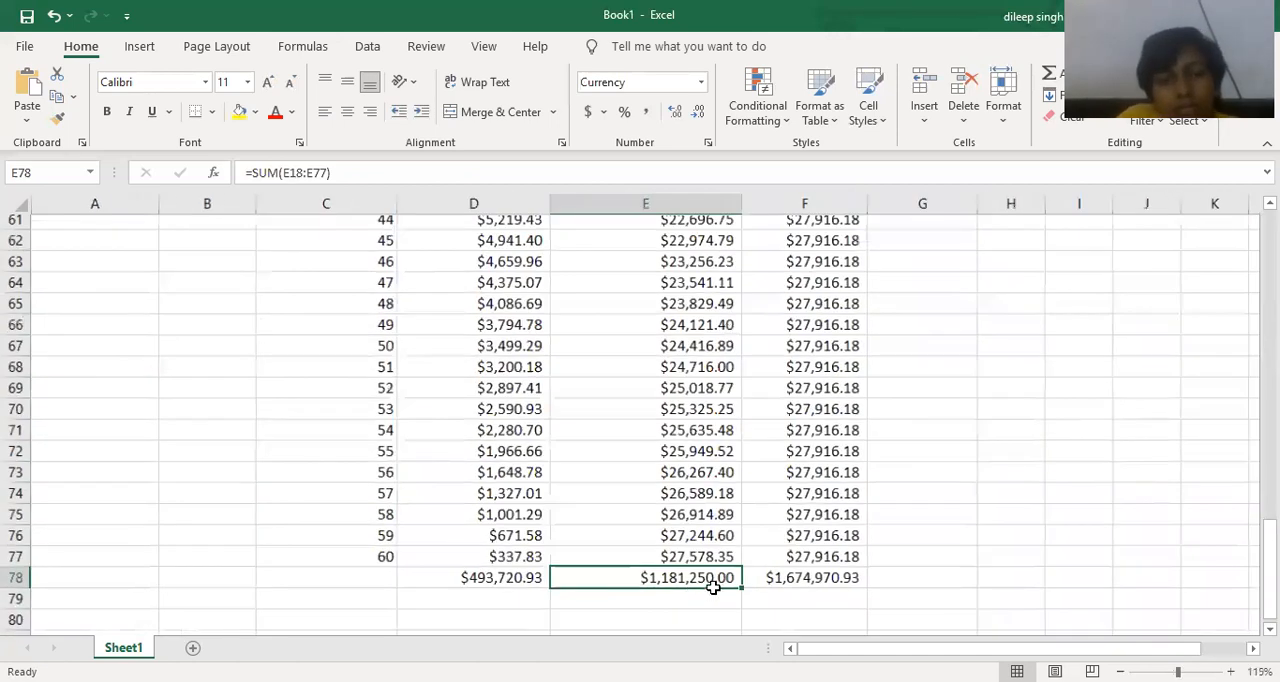
pyautogui.keyDown('ctrl'); pyautogui.scroll(1, 808, 588); pyautogui.keyUp('ctrl')
pyautogui.scroll(4, 808, 586)
pyautogui.scroll(10, 808, 586)
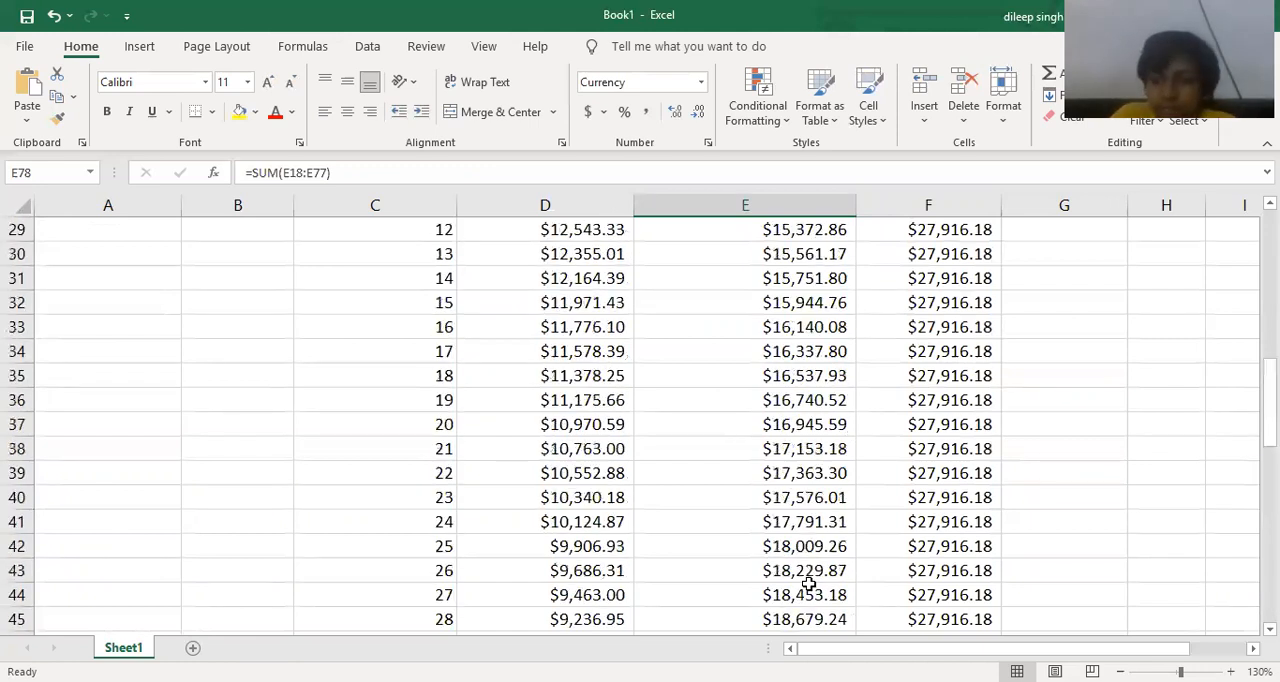
pyautogui.scroll(1, 800, 492)
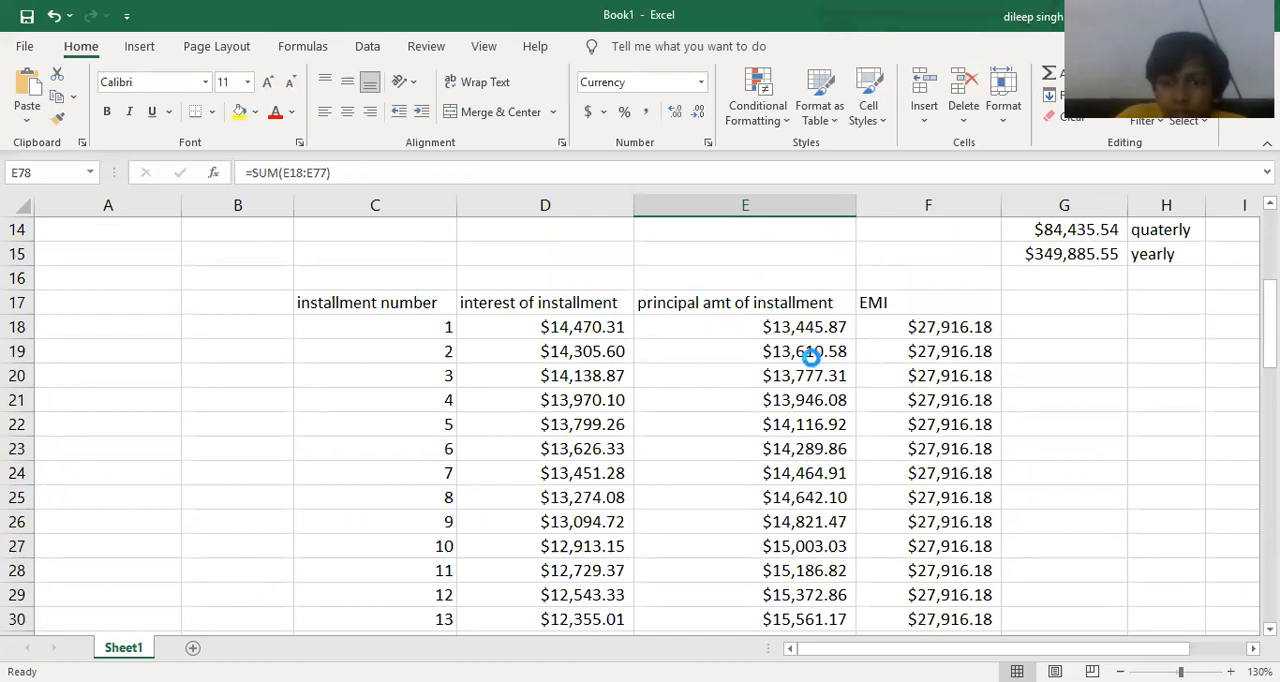
pyautogui.keyDown('ctrl'); pyautogui.scroll(-2, 812, 357); pyautogui.keyUp('ctrl')
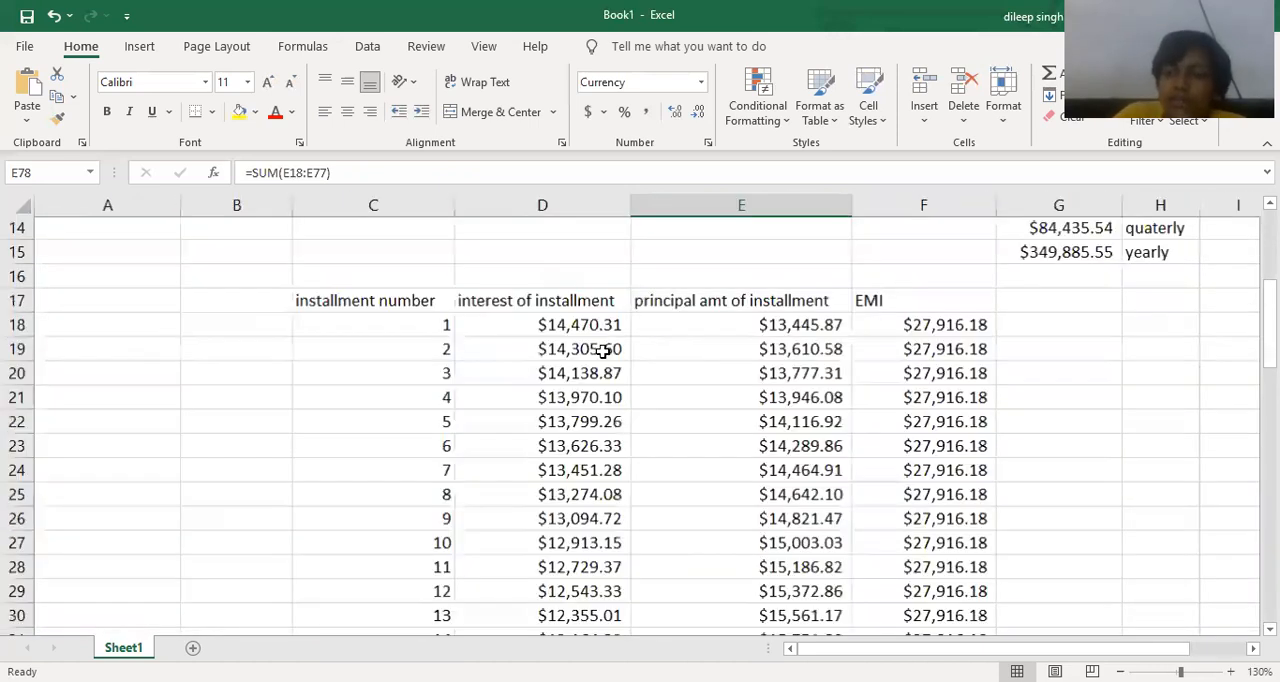
pyautogui.scroll(4, 612, 352)
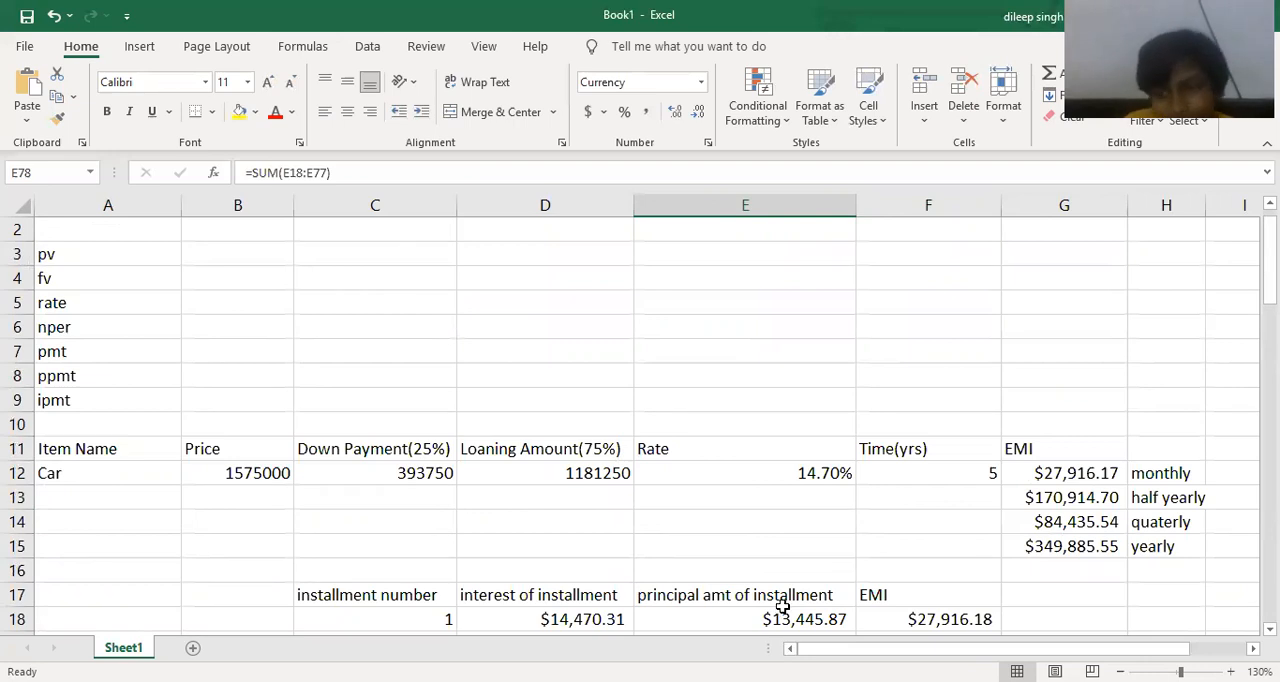
# Fill the loan details range A11:H15 with the orange theme color and apply borders to all its cells.
pyautogui.scroll(-1, 781, 561)
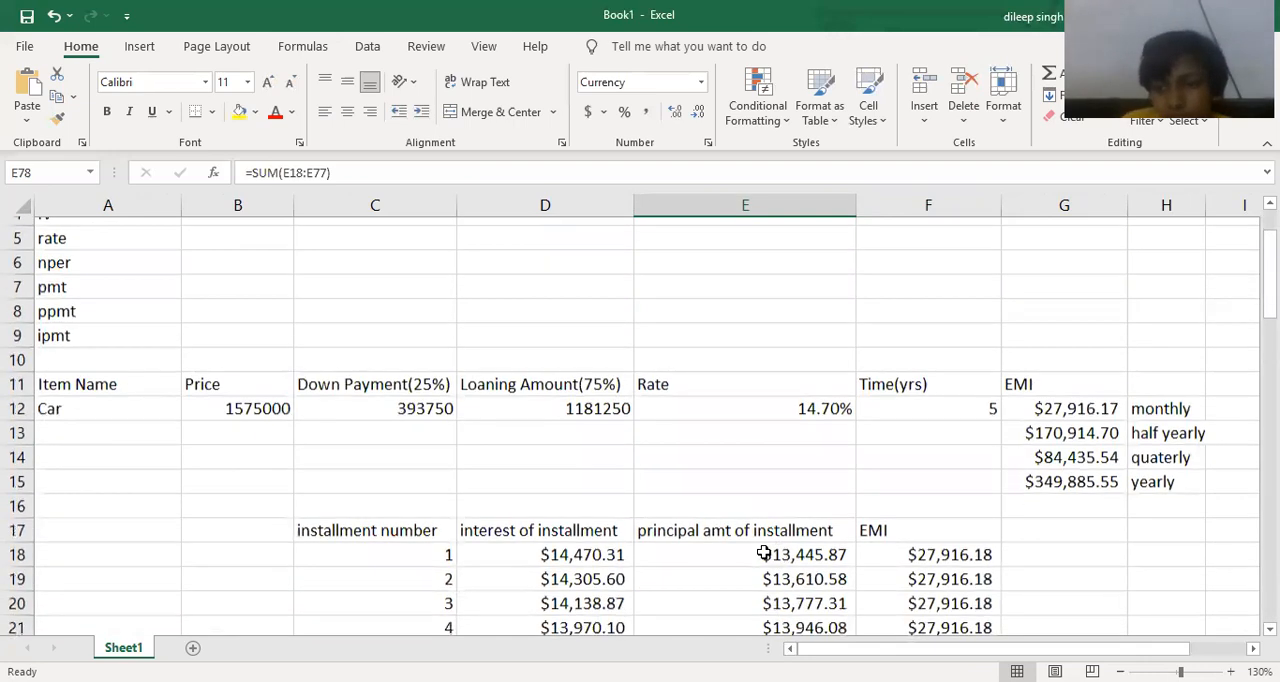
pyautogui.moveTo(68, 376); pyautogui.dragTo(1050, 447)
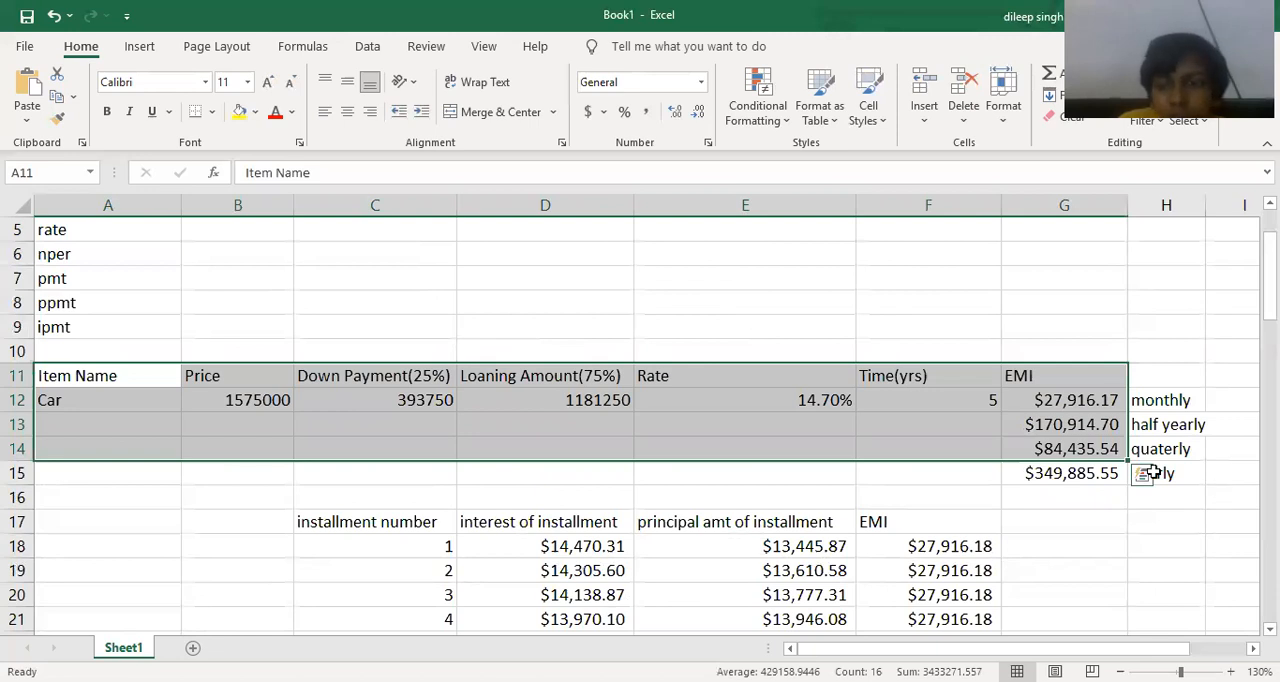
pyautogui.click(1153, 473)
pyautogui.moveTo(1153, 473); pyautogui.dragTo(69, 373)
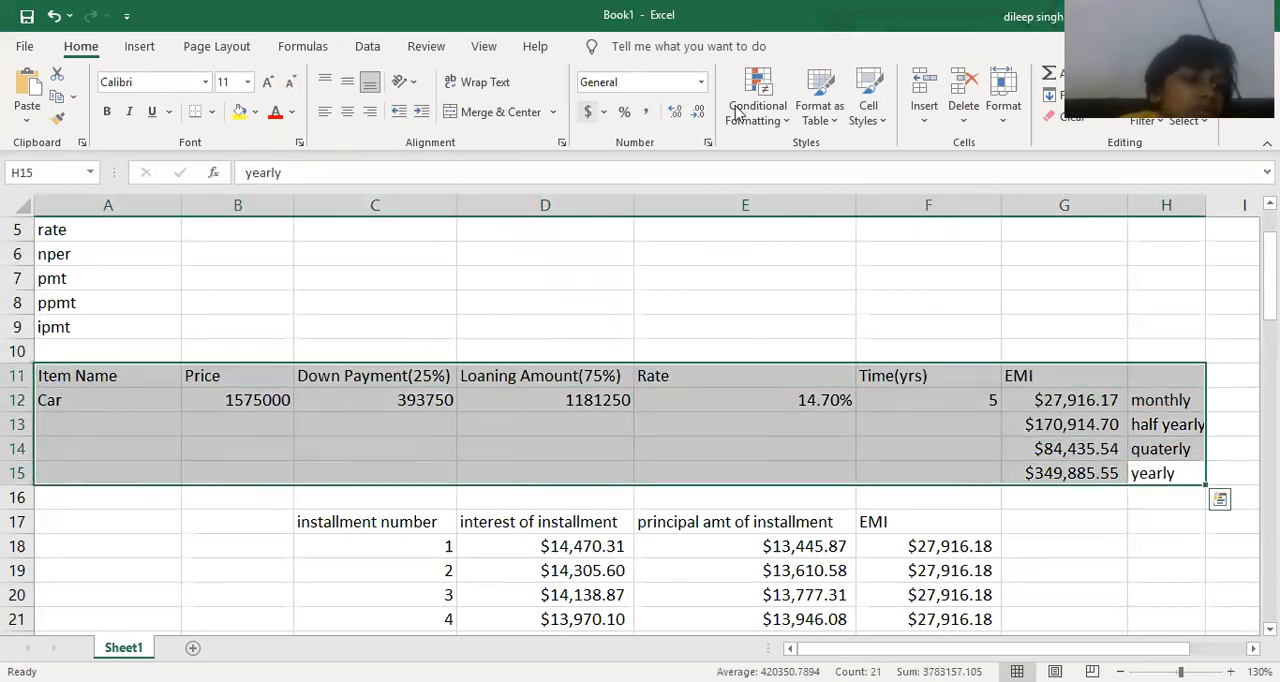
pyautogui.click(822, 118)
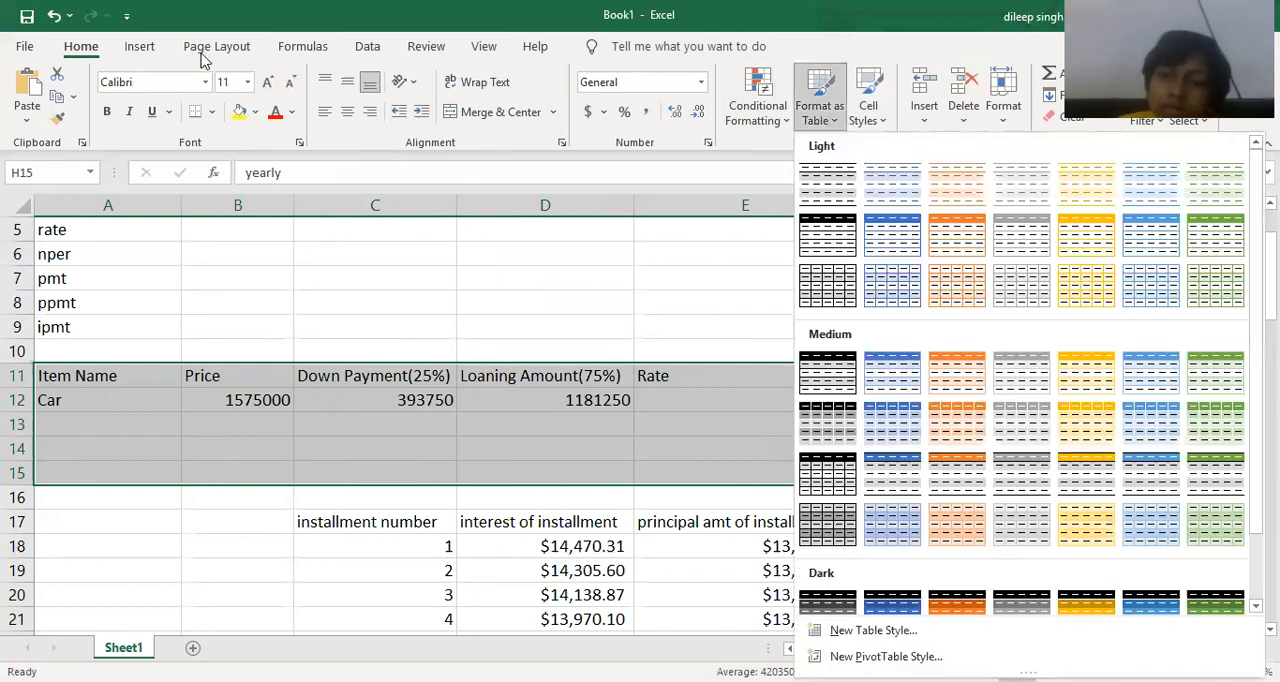
pyautogui.click(255, 112)
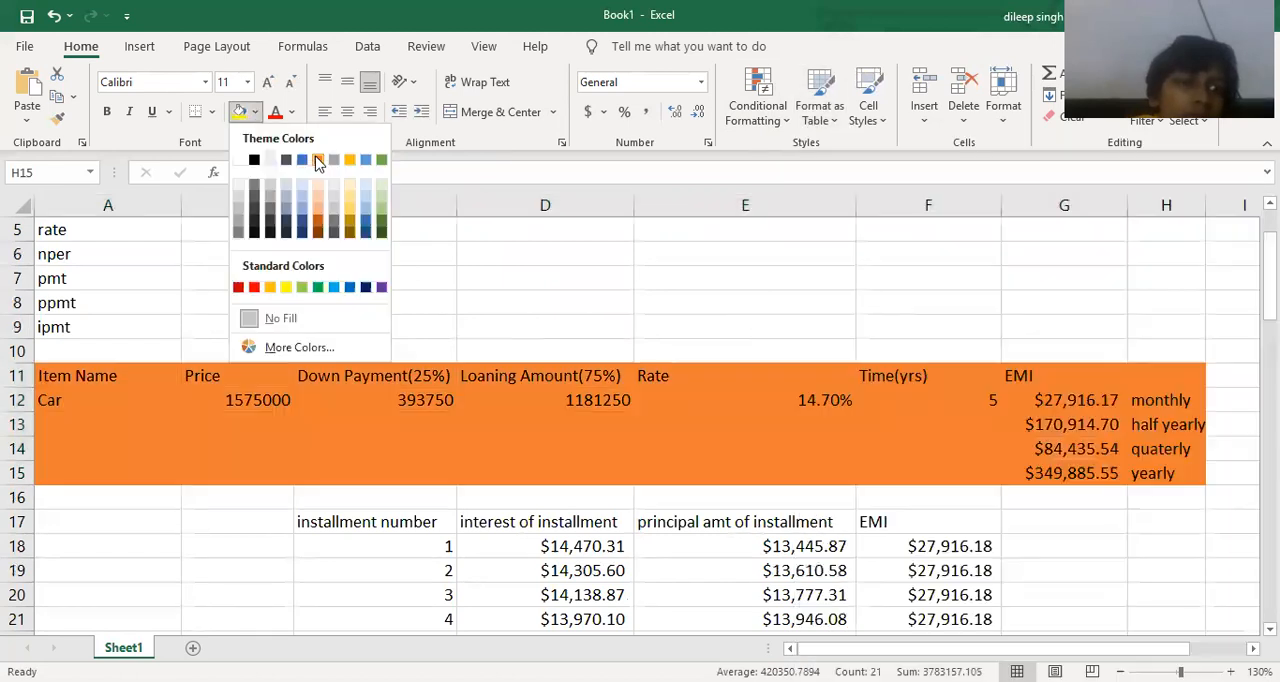
pyautogui.click(317, 161)
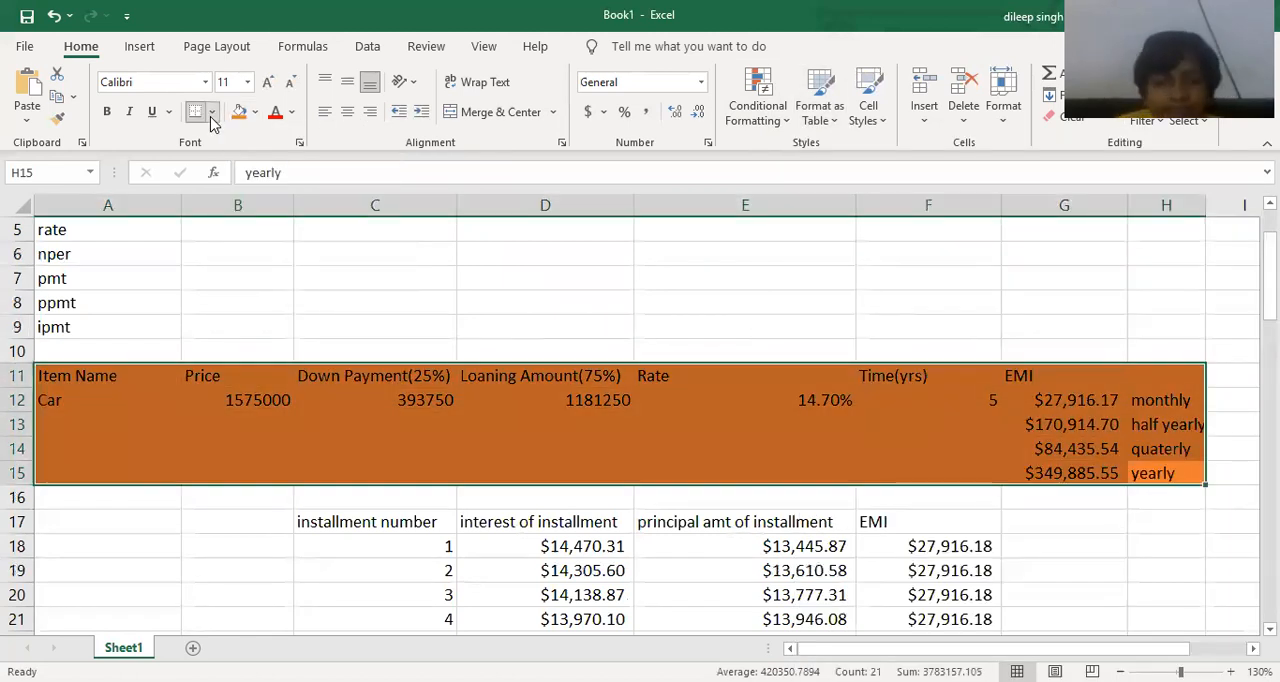
pyautogui.click(211, 113)
pyautogui.click(243, 299)
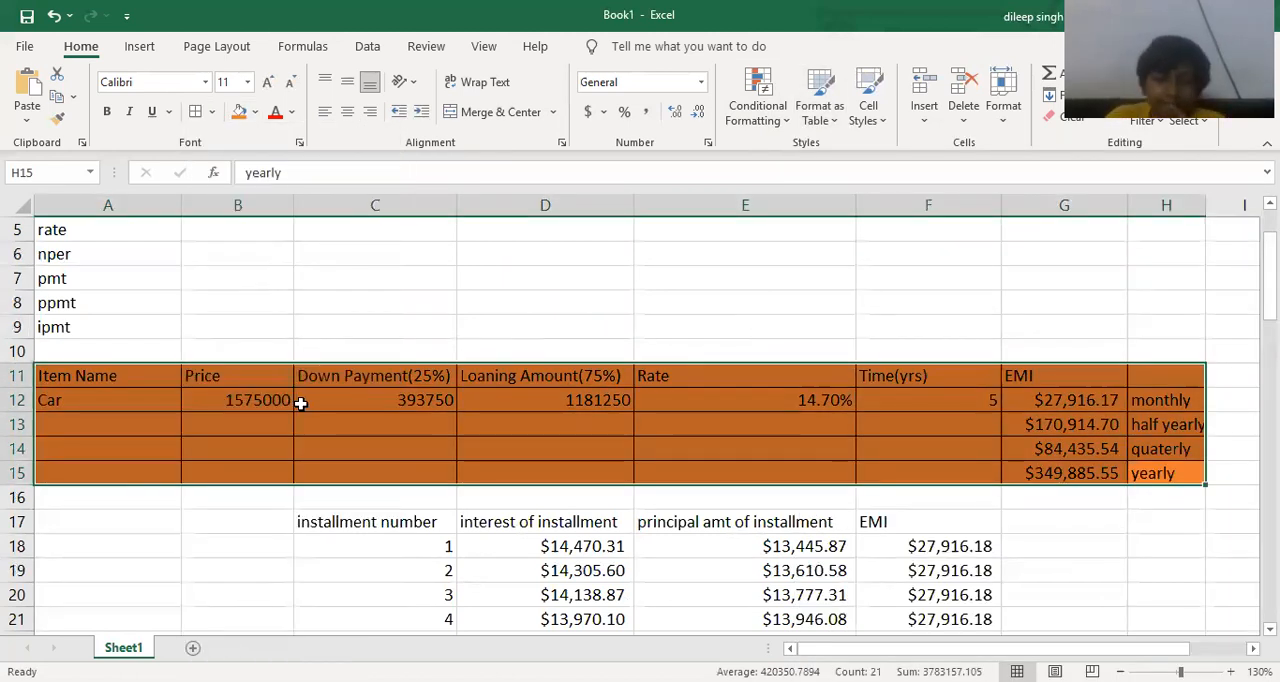
# Fill the header row A11:H11 of the loan details table with the gold theme color.
pyautogui.click(323, 455)
pyautogui.moveTo(115, 379); pyautogui.dragTo(1135, 375)
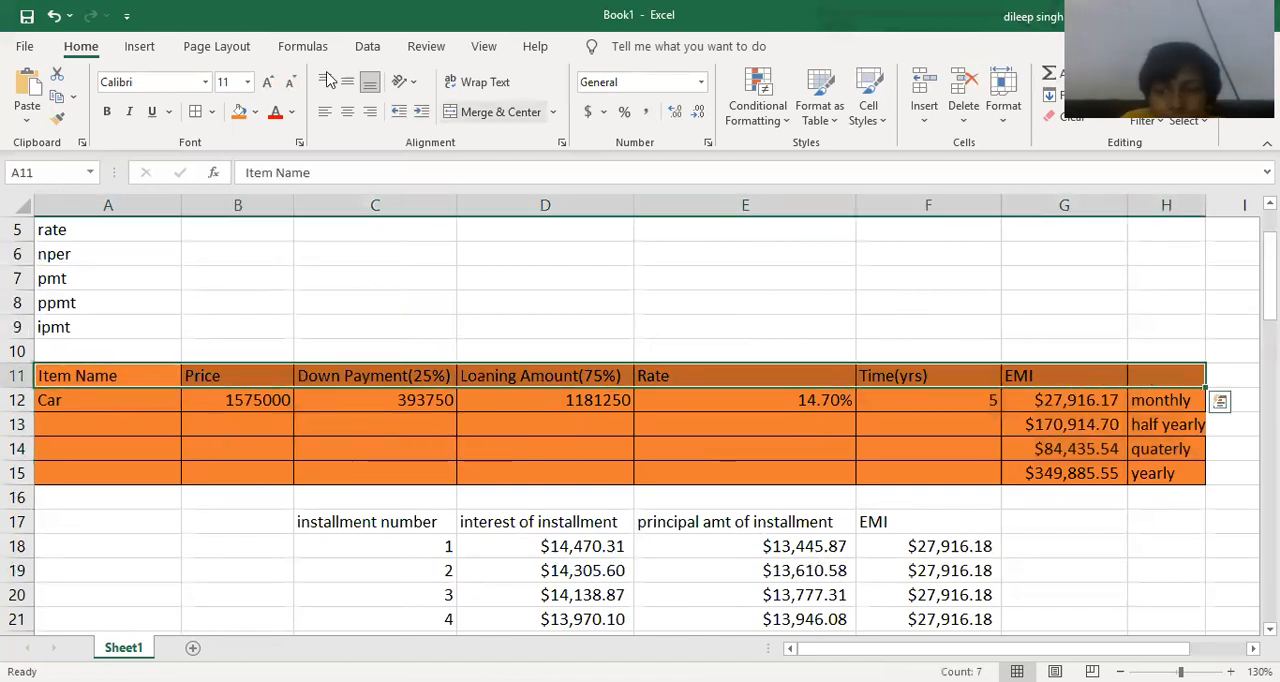
pyautogui.click(256, 115)
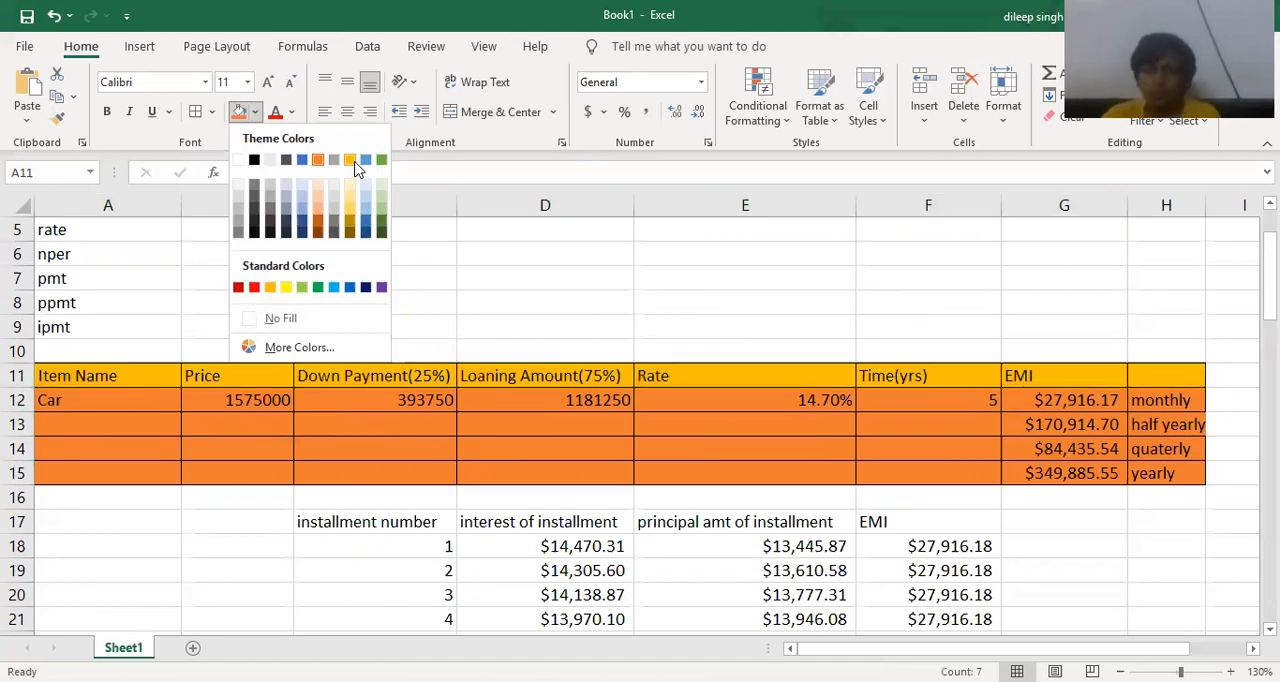
pyautogui.click(356, 160)
# Fill the loan data cells A12:H15 with a lighter shade of the gold theme color.
pyautogui.click(655, 448)
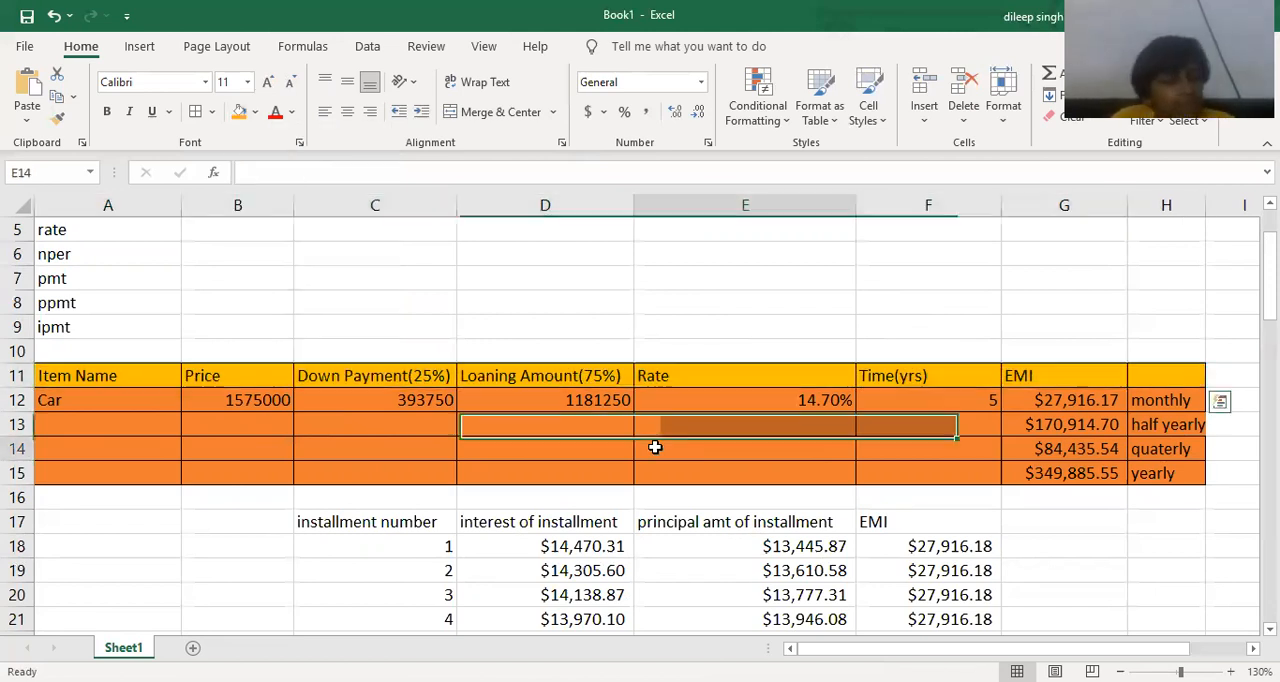
pyautogui.moveTo(120, 395); pyautogui.dragTo(1141, 469)
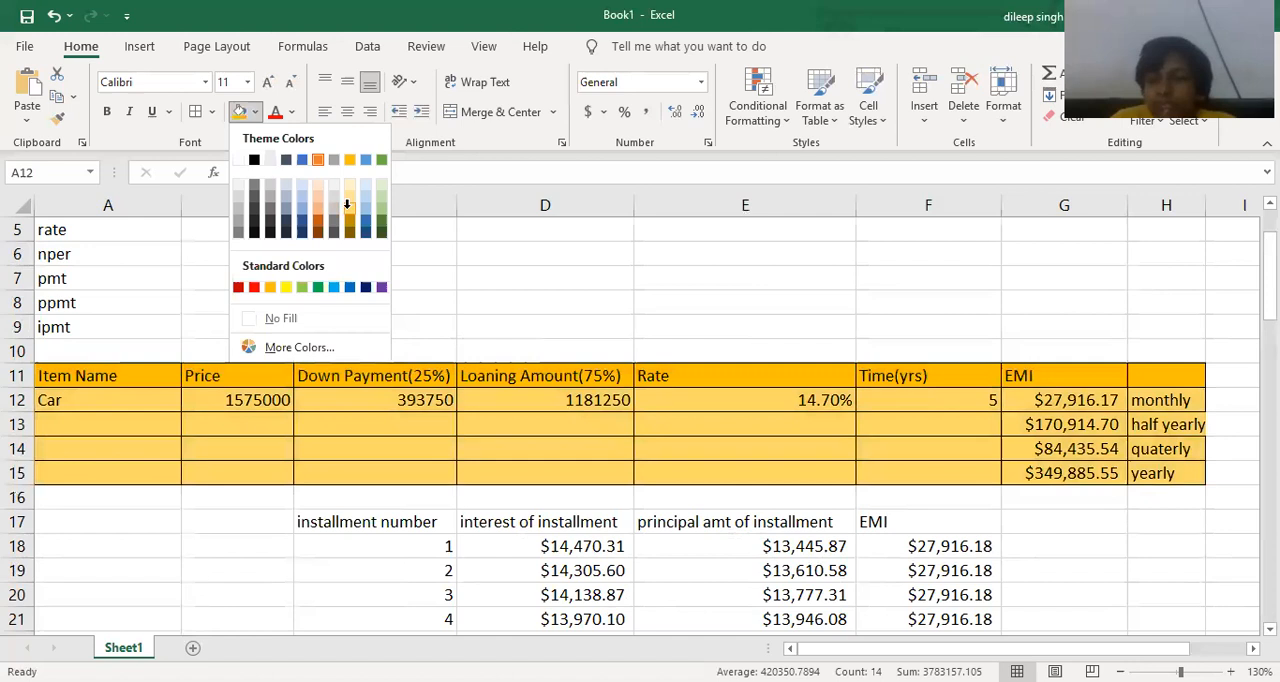
pyautogui.click(347, 205)
pyautogui.moveTo(823, 323); pyautogui.dragTo(823, 302)
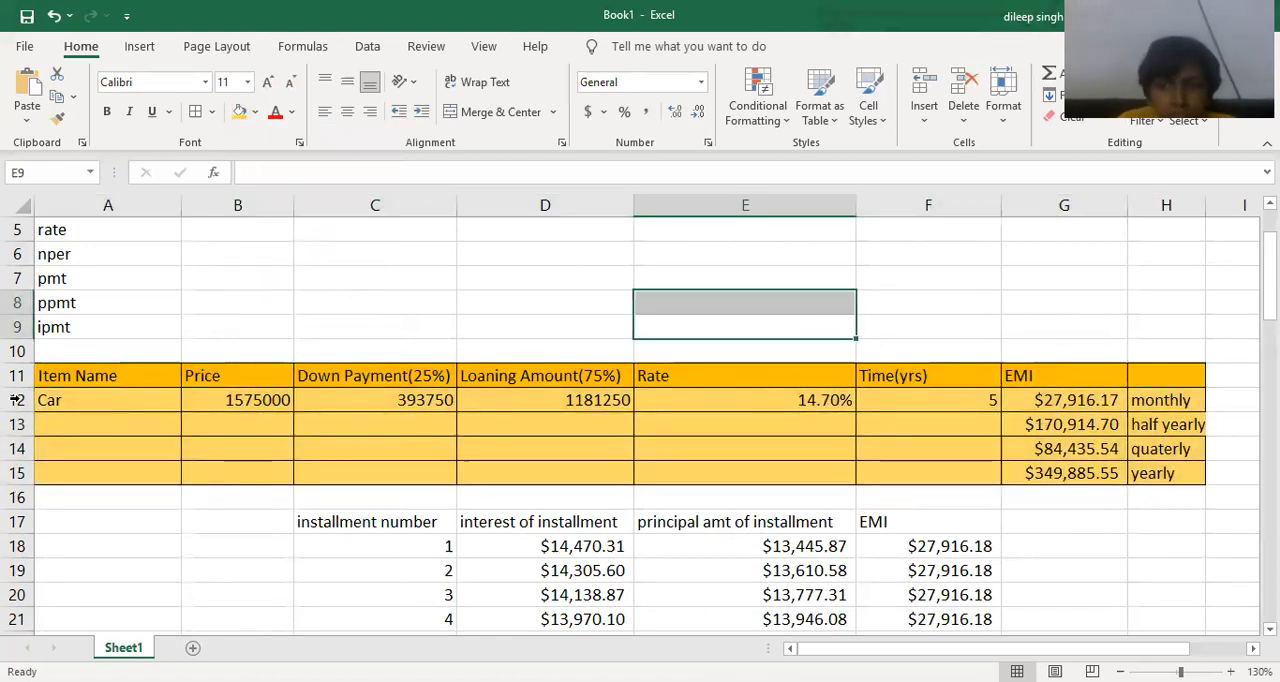
# Change the item name in A12 to Bike and the price in B12 to 78000.
pyautogui.click(127, 400)
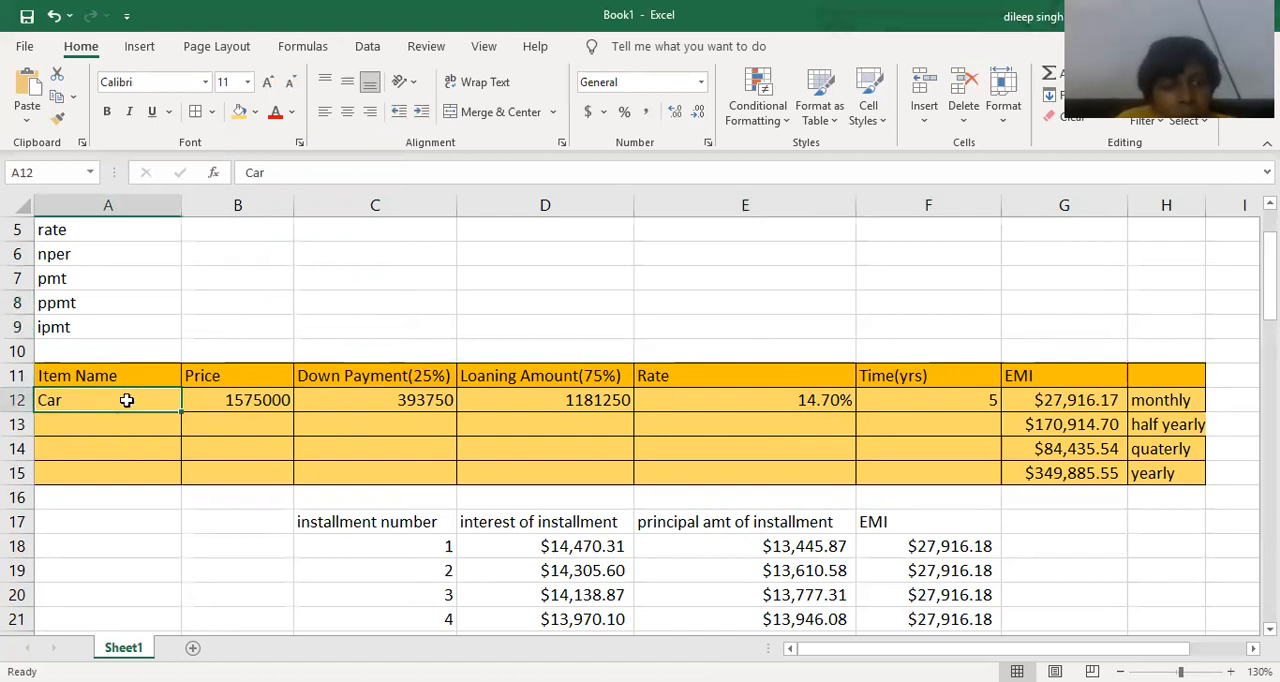
pyautogui.write('Bik')
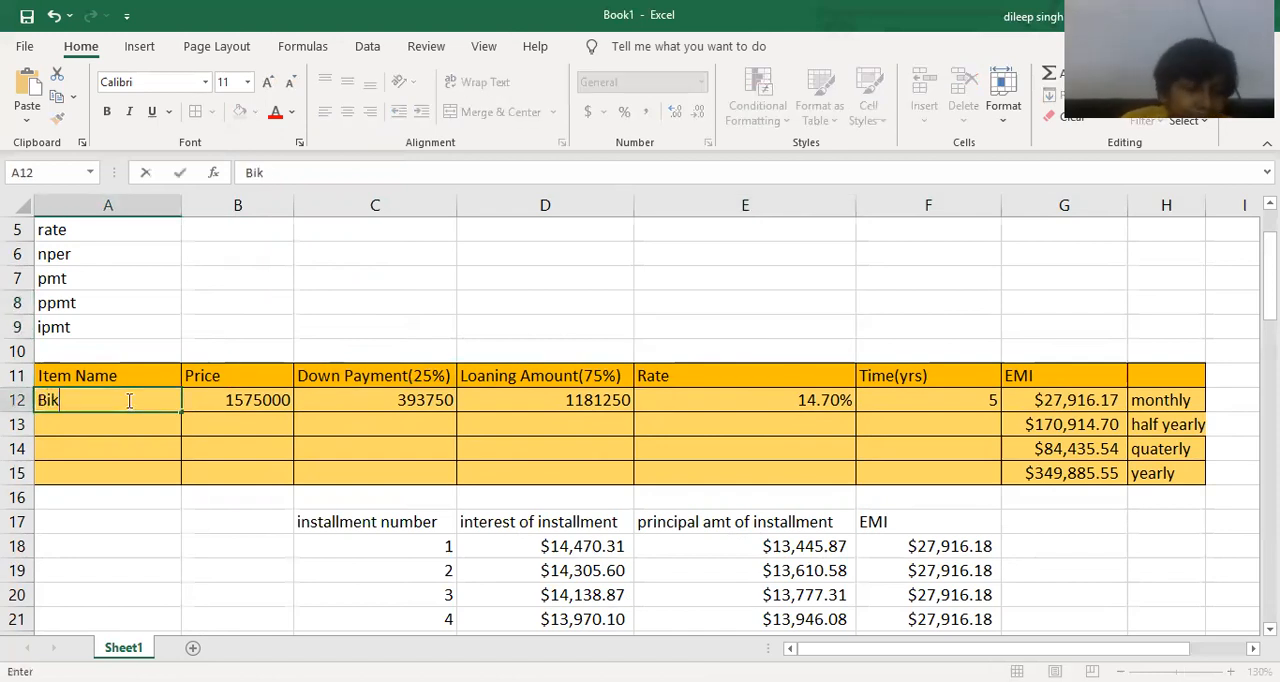
pyautogui.write('e')
pyautogui.press('Tab')
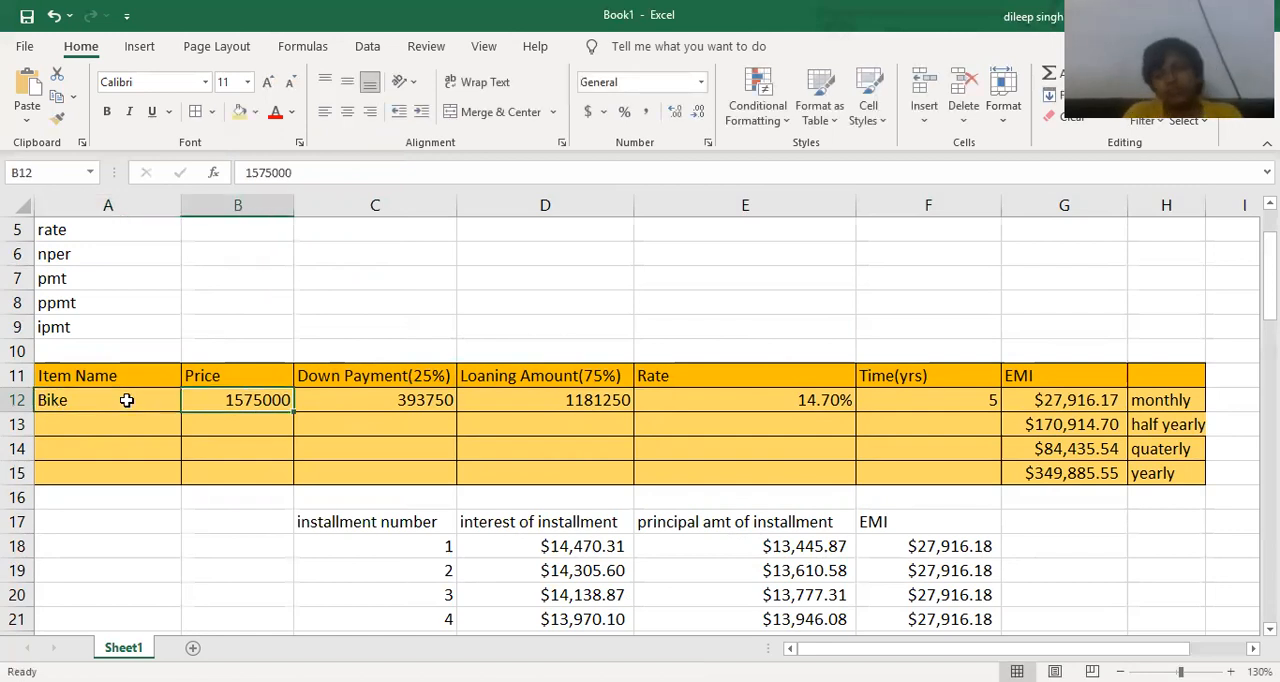
pyautogui.write('78')
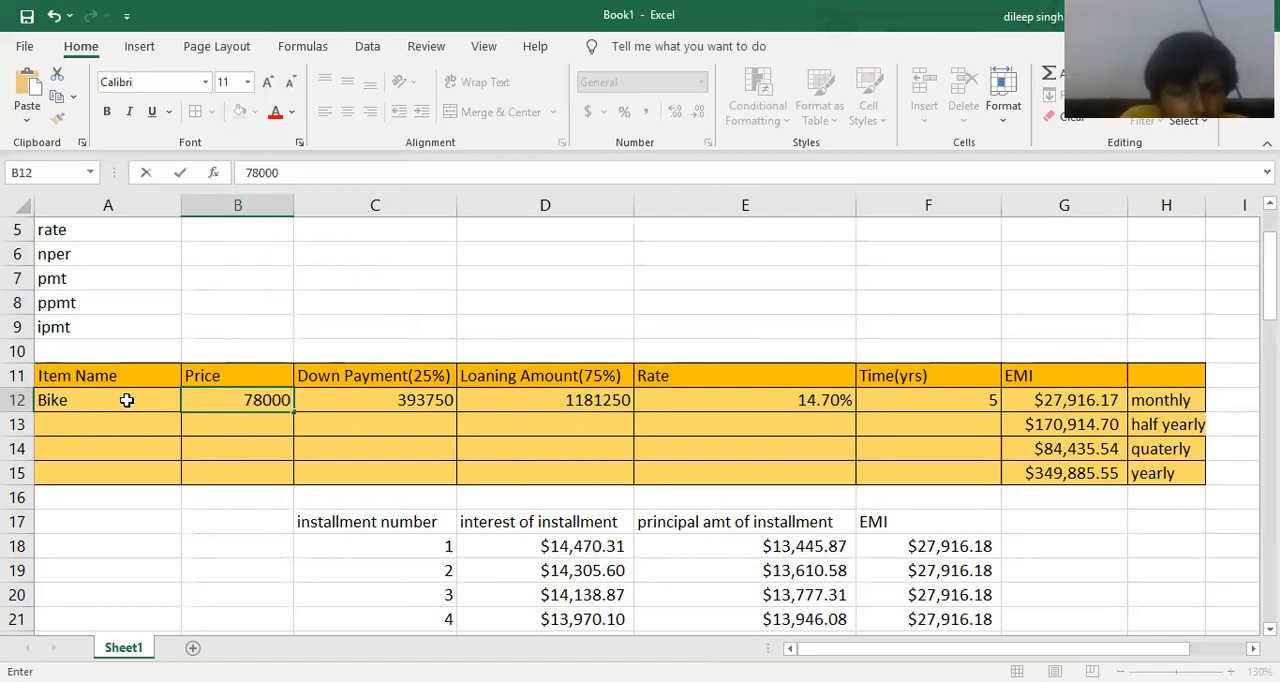
pyautogui.press('Return')
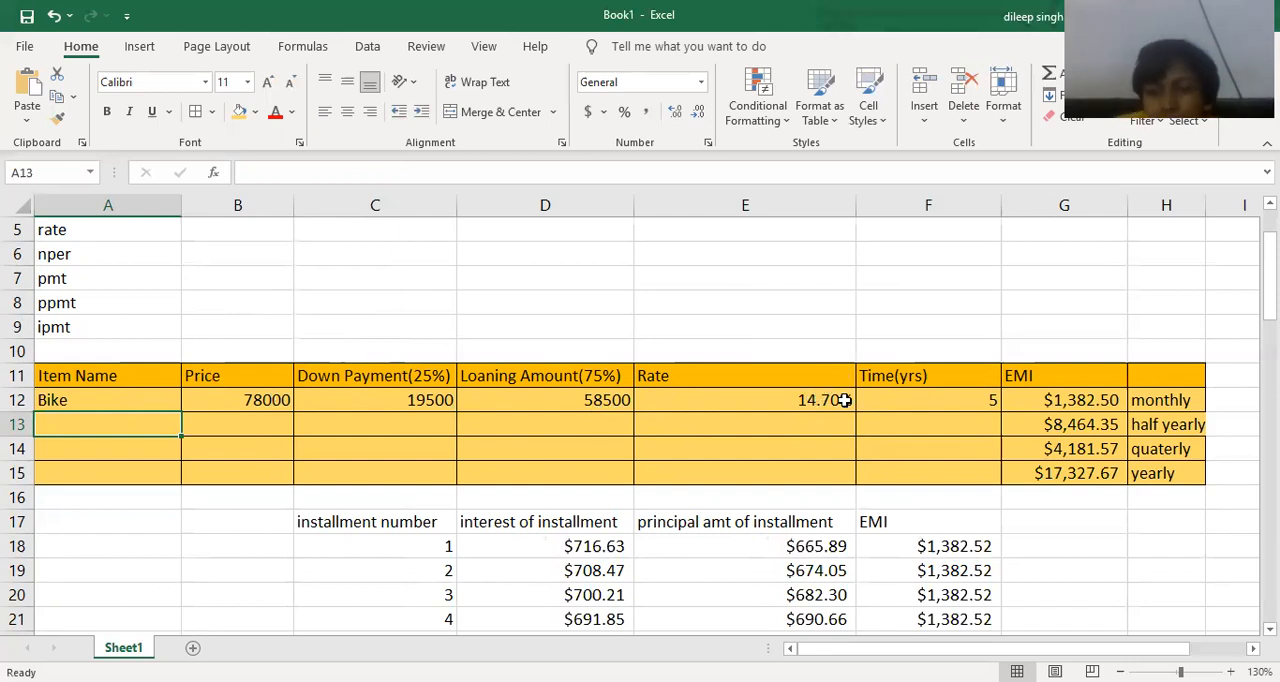
# Set the loan time in F12 to 3 years.
pyautogui.click(966, 402)
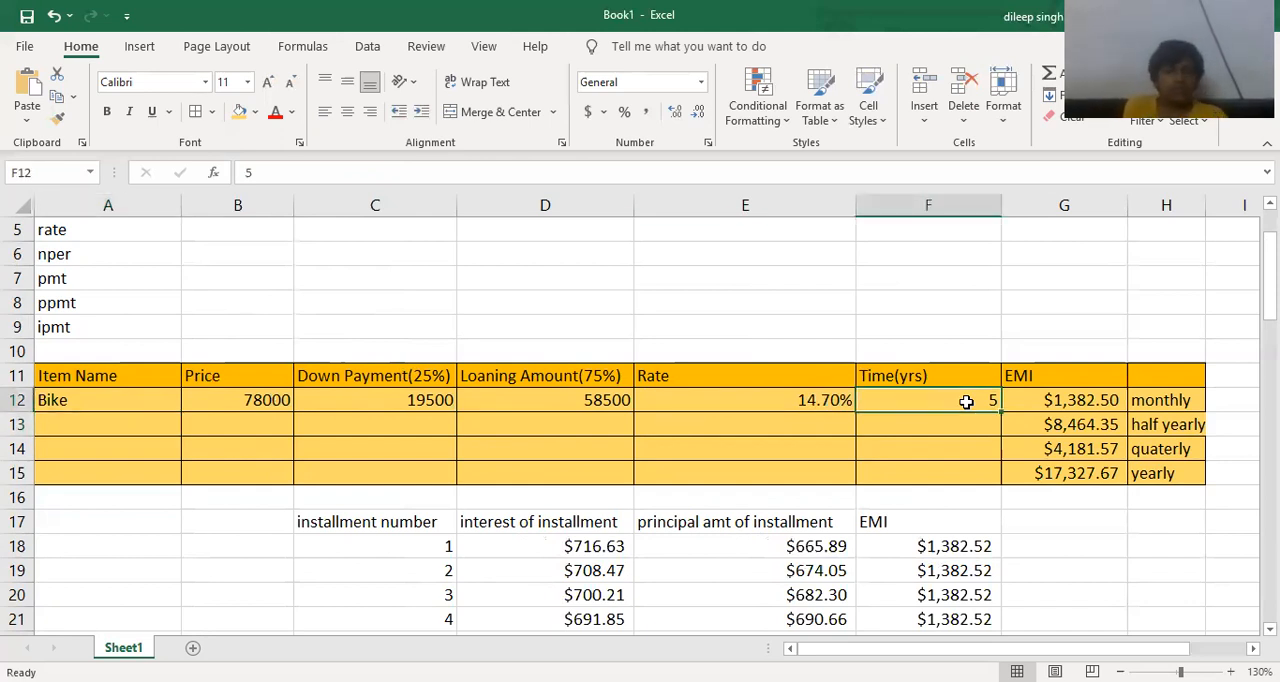
pyautogui.write('3')
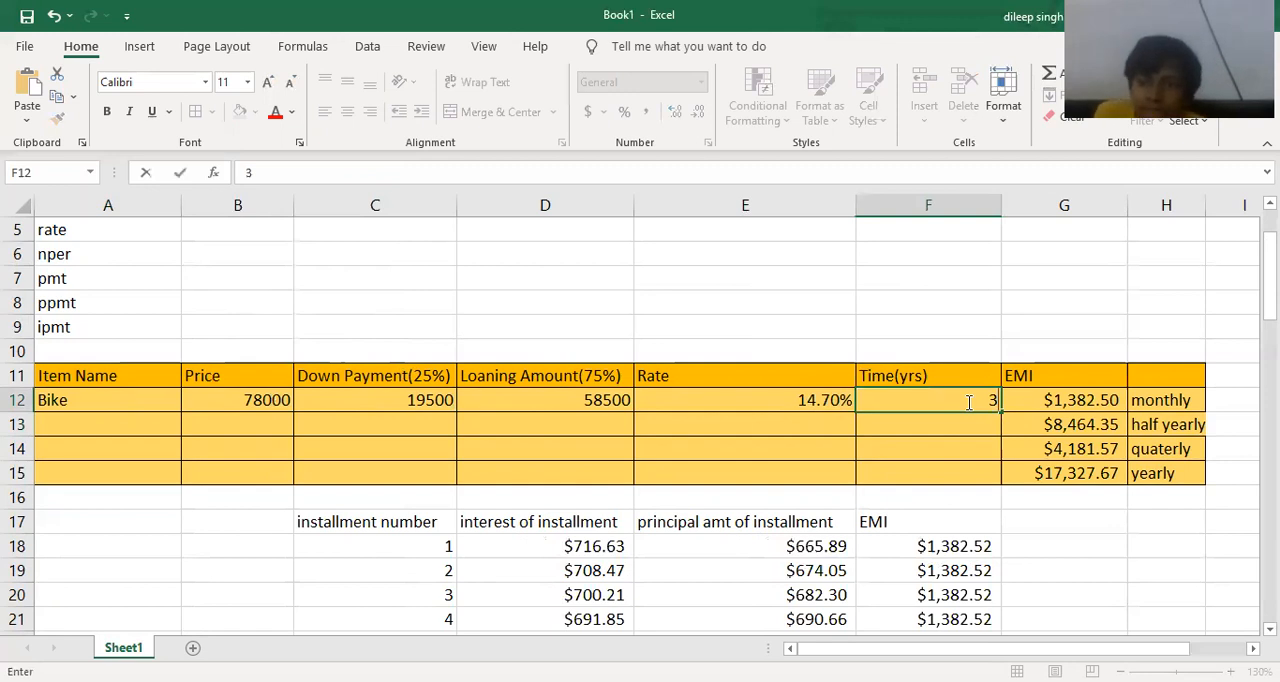
pyautogui.press('Return')
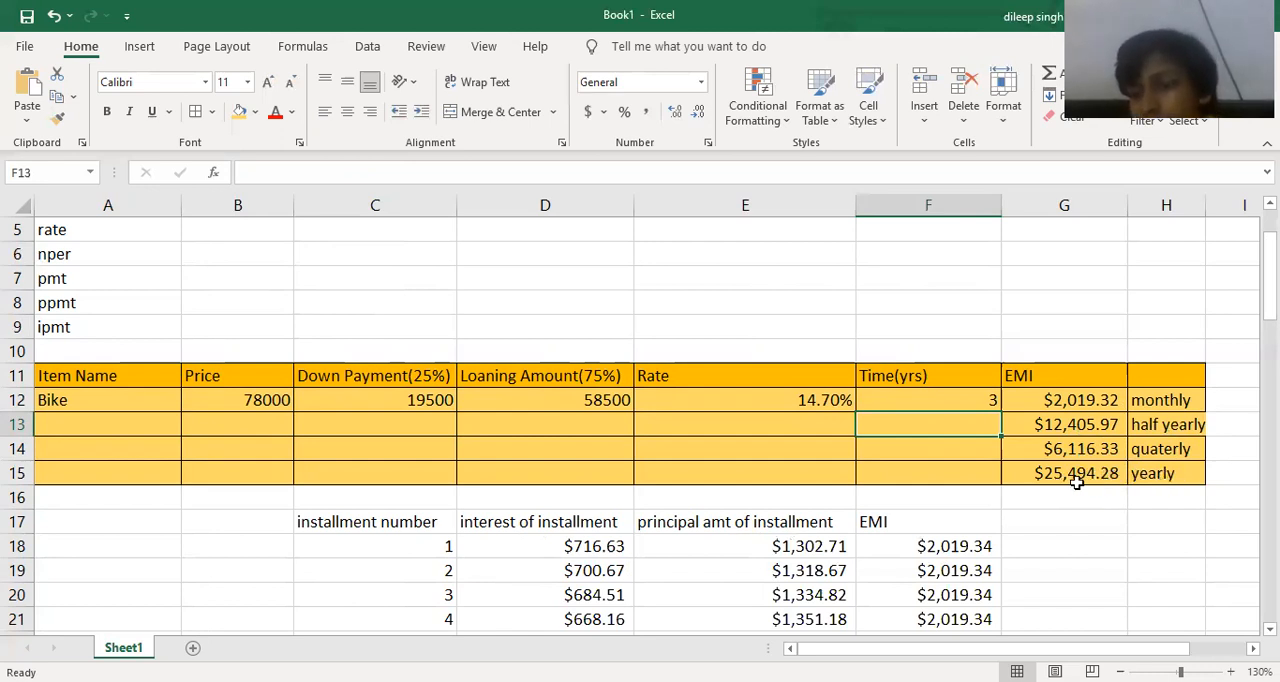
# Examine the installment table from row 17 to the totals in row 78 and compare it with the loan time.
pyautogui.scroll(-3, 810, 505)
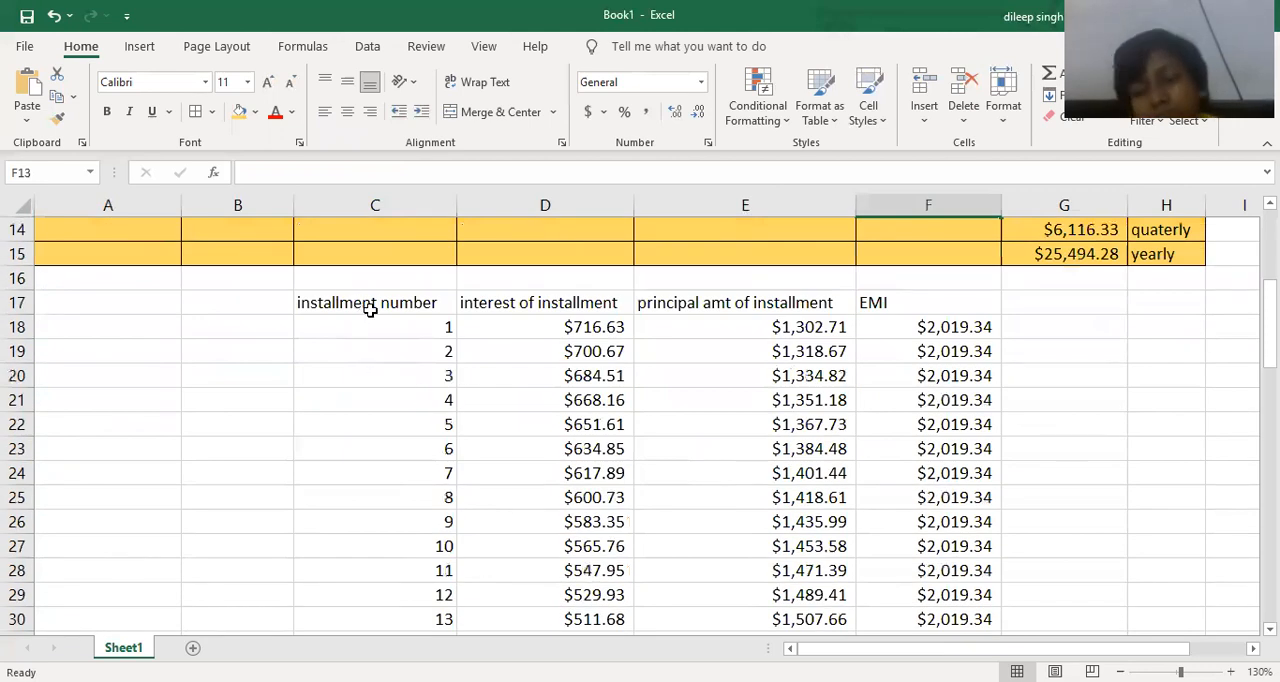
pyautogui.moveTo(377, 302); pyautogui.dragTo(925, 640)
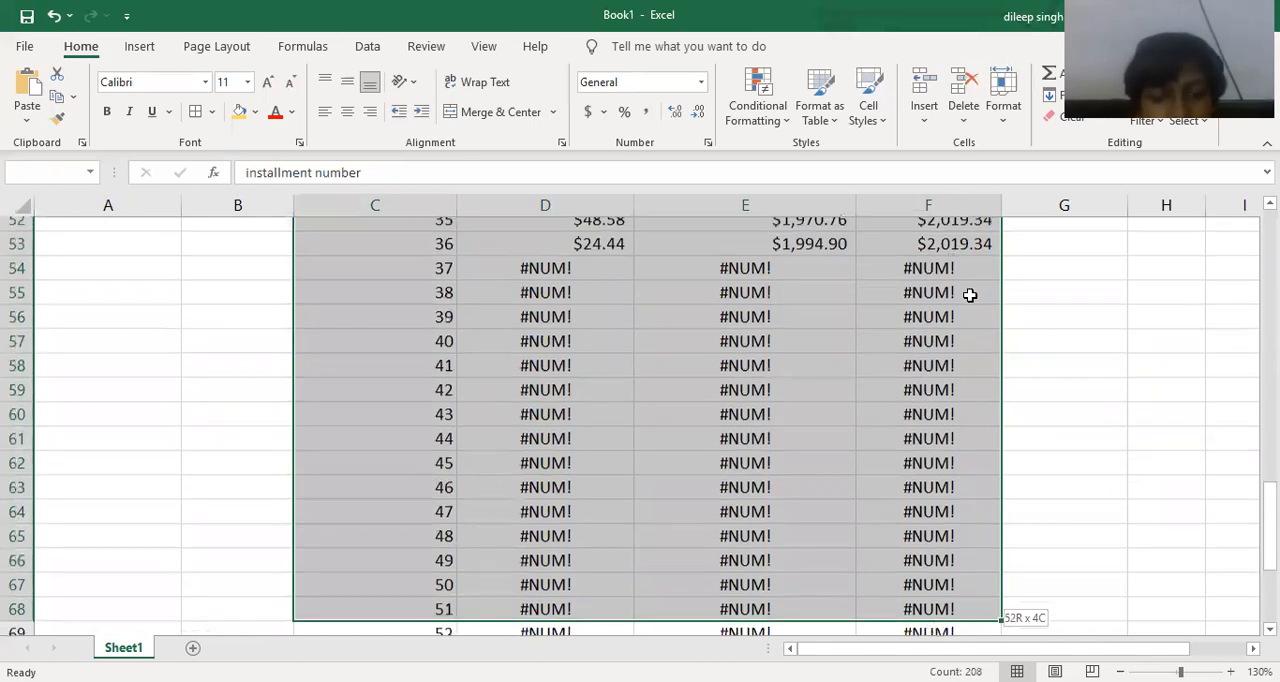
pyautogui.scroll(1, 970, 295)
pyautogui.scroll(13, 970, 295)
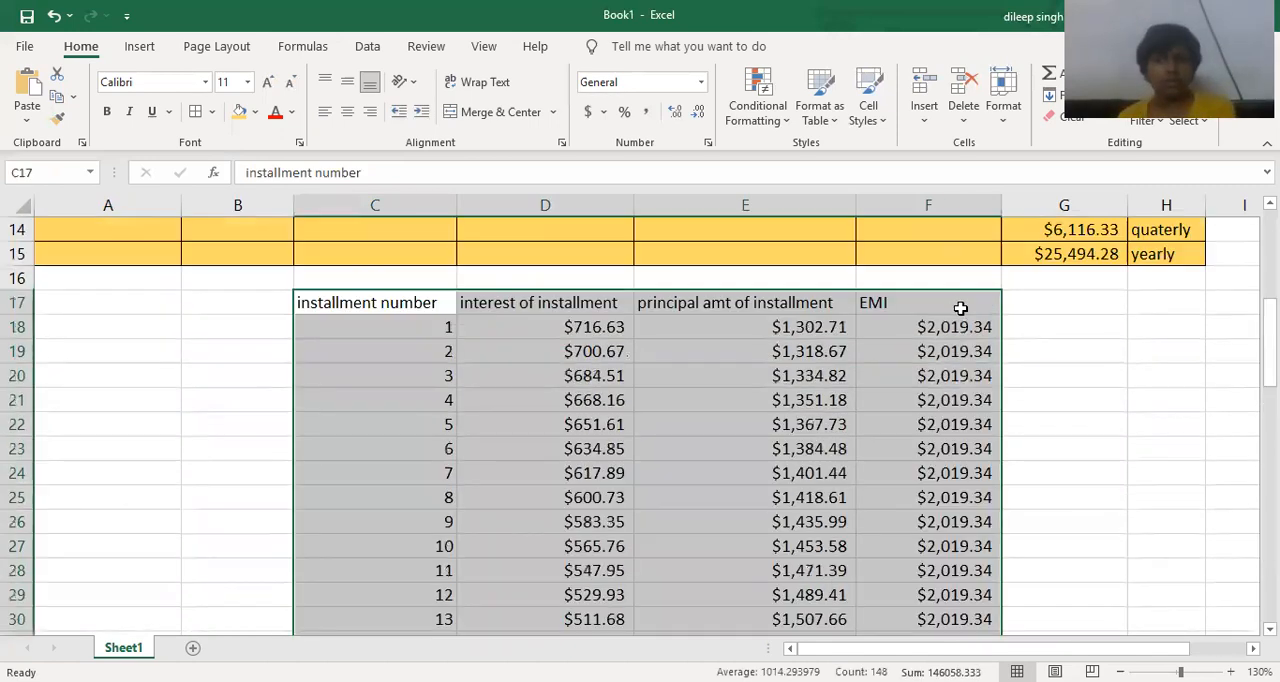
pyautogui.scroll(-10, 860, 426)
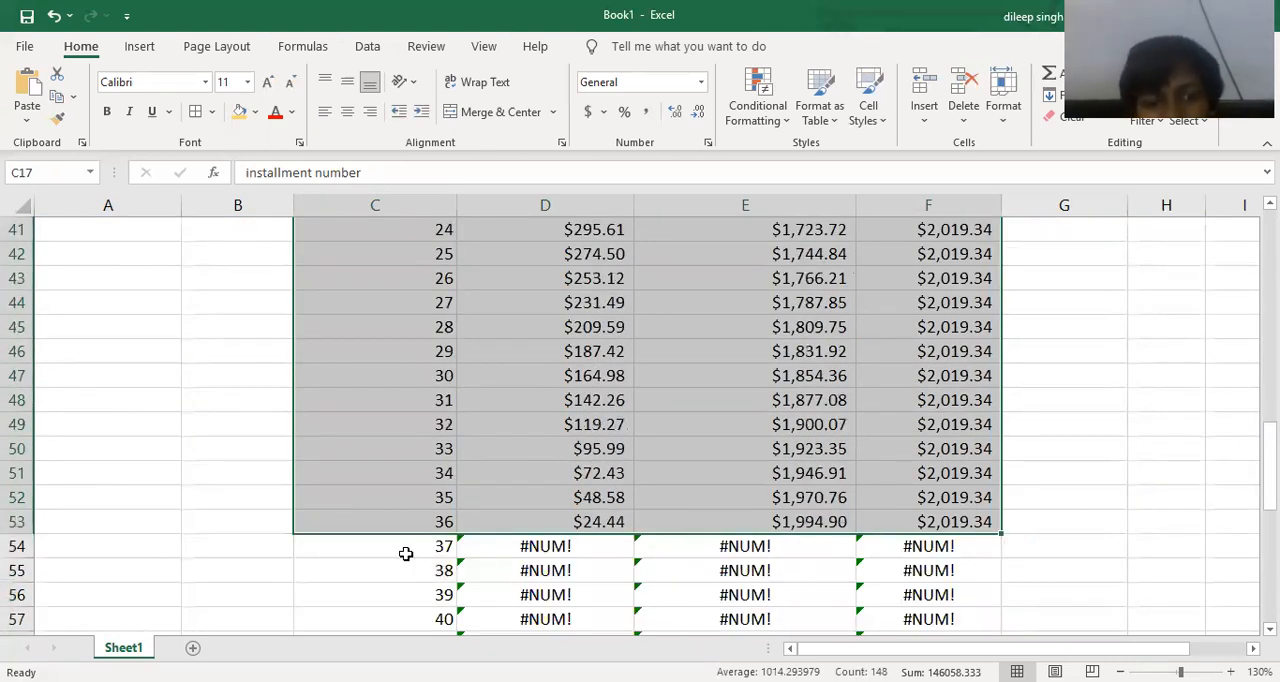
pyautogui.scroll(-2, 430, 578)
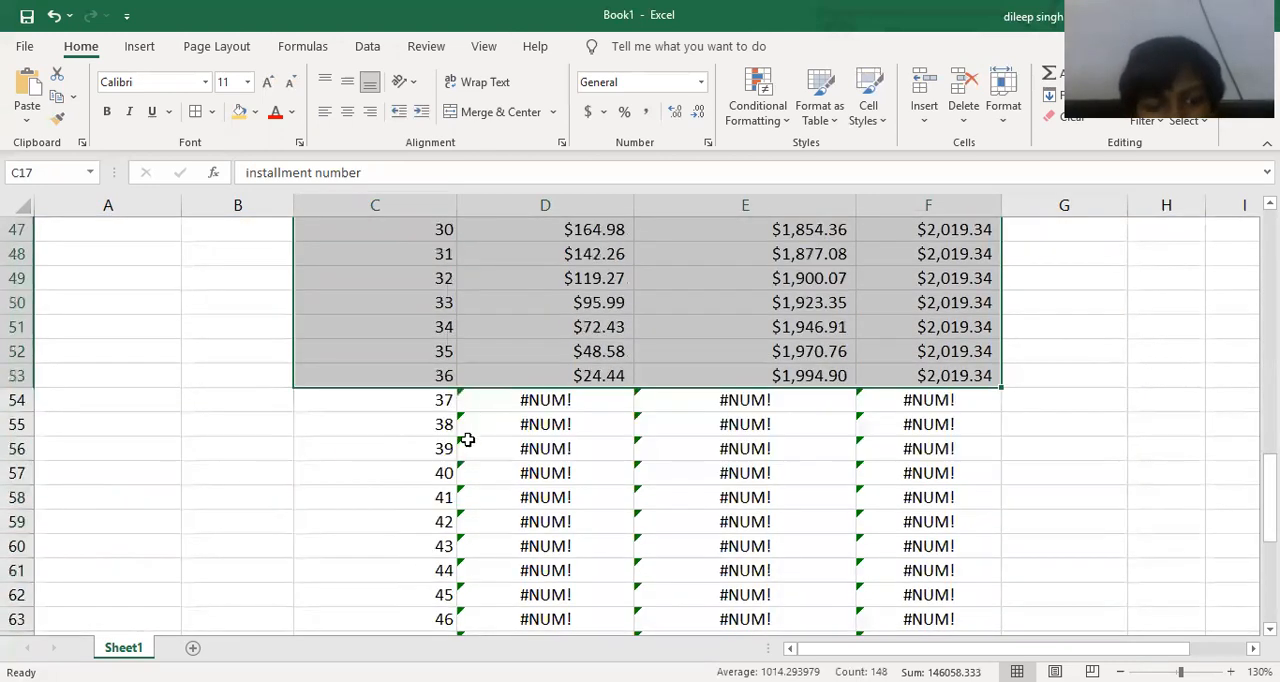
pyautogui.scroll(-5, 466, 489)
pyautogui.scroll(-2, 471, 512)
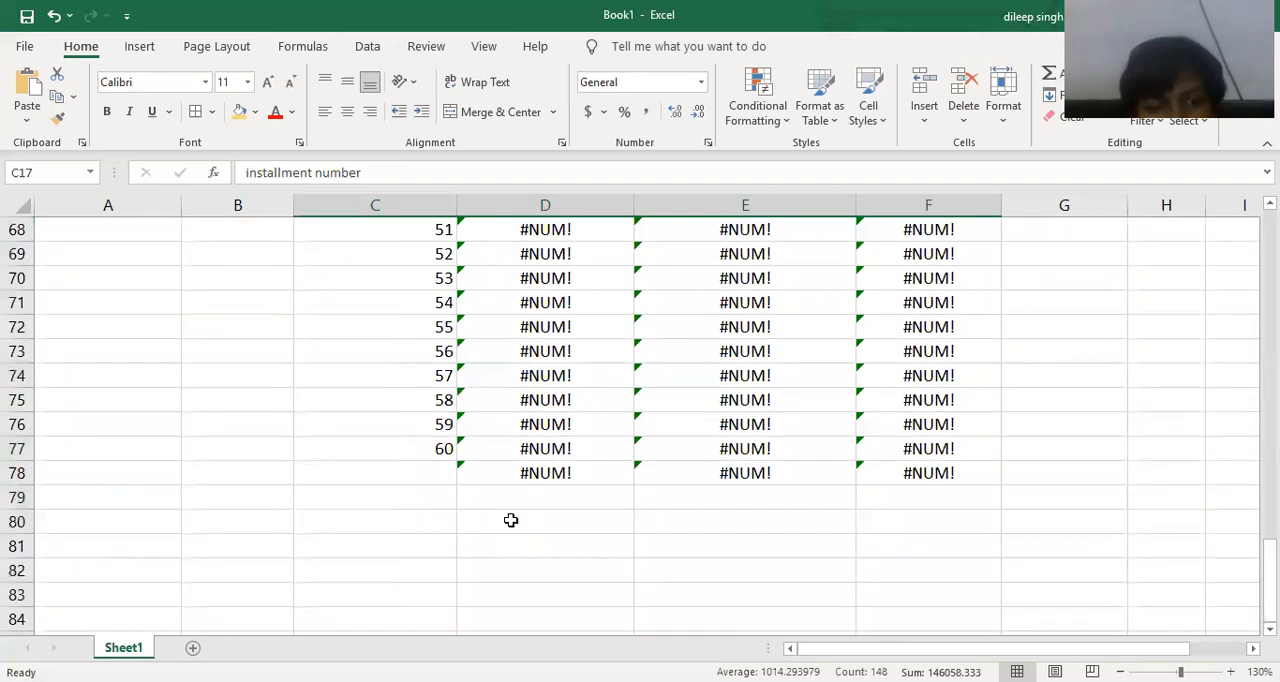
pyautogui.scroll(7, 509, 518)
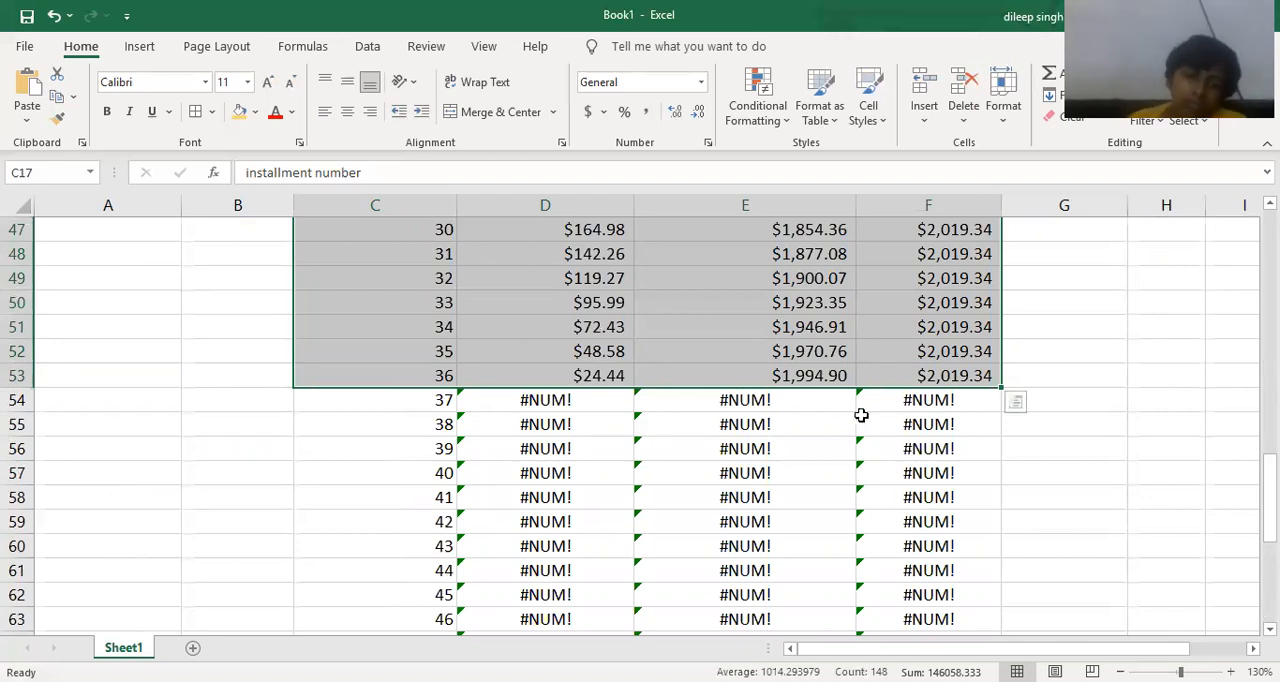
pyautogui.scroll(12, 951, 372)
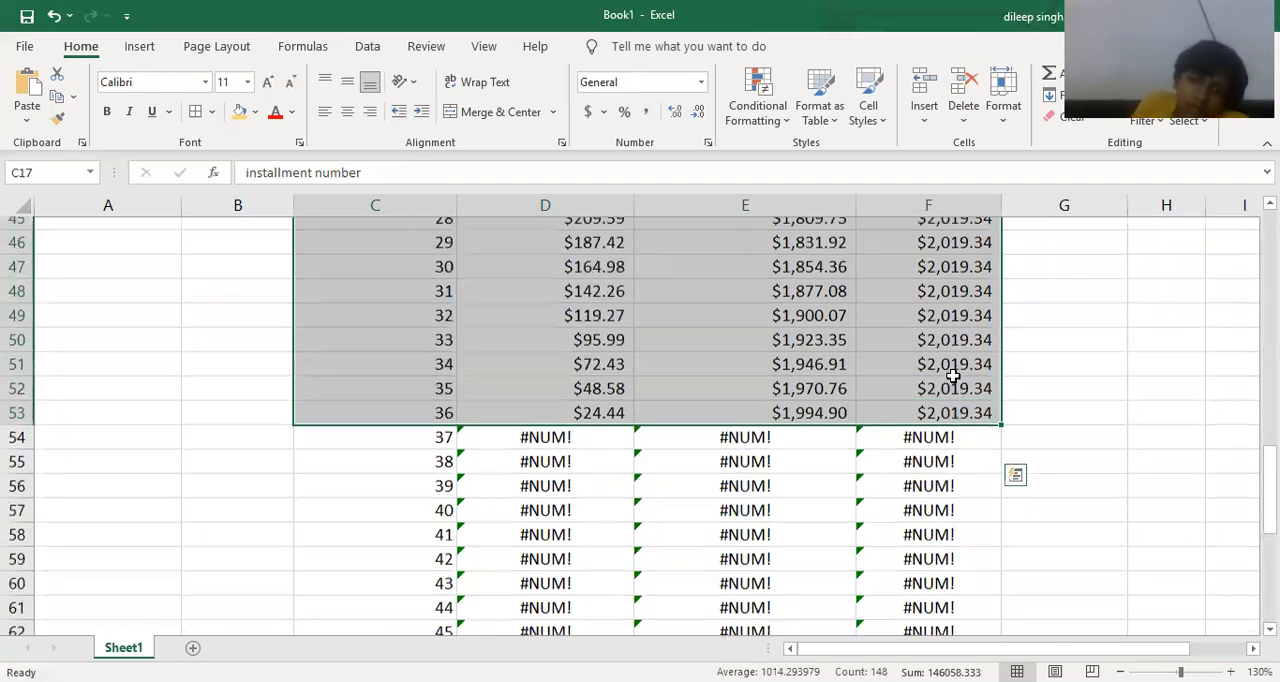
pyautogui.scroll(3, 514, 306)
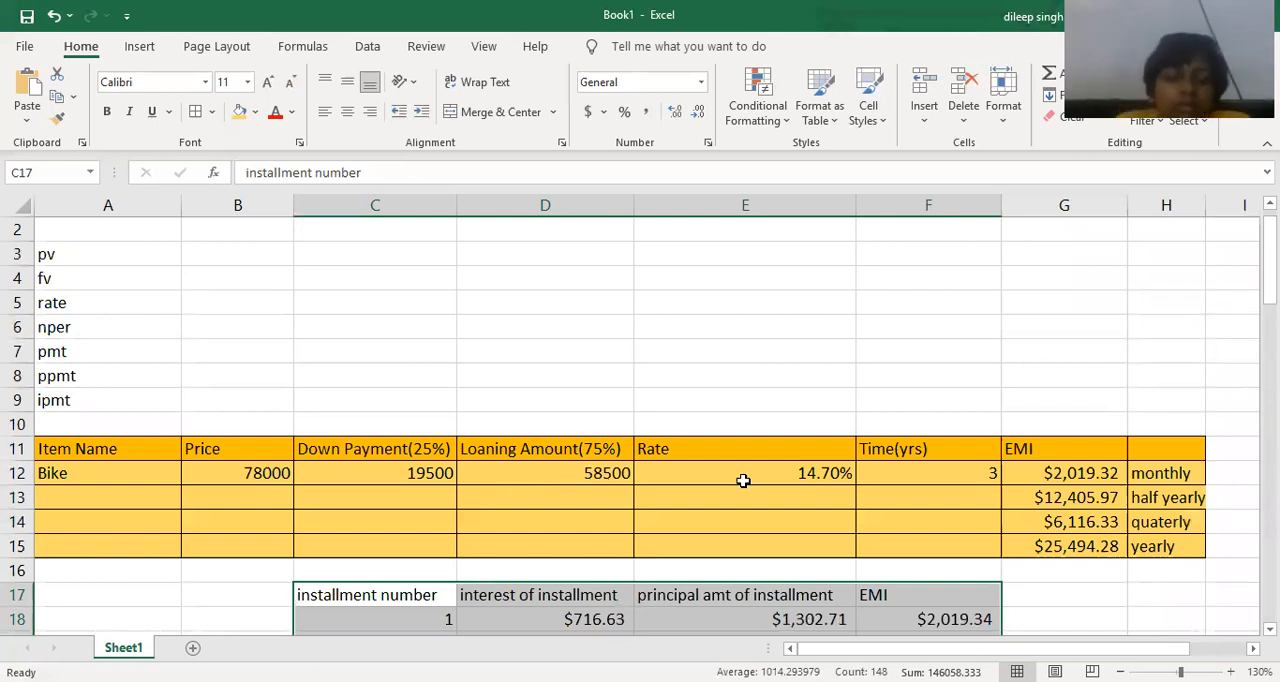
pyautogui.scroll(-9, 806, 465)
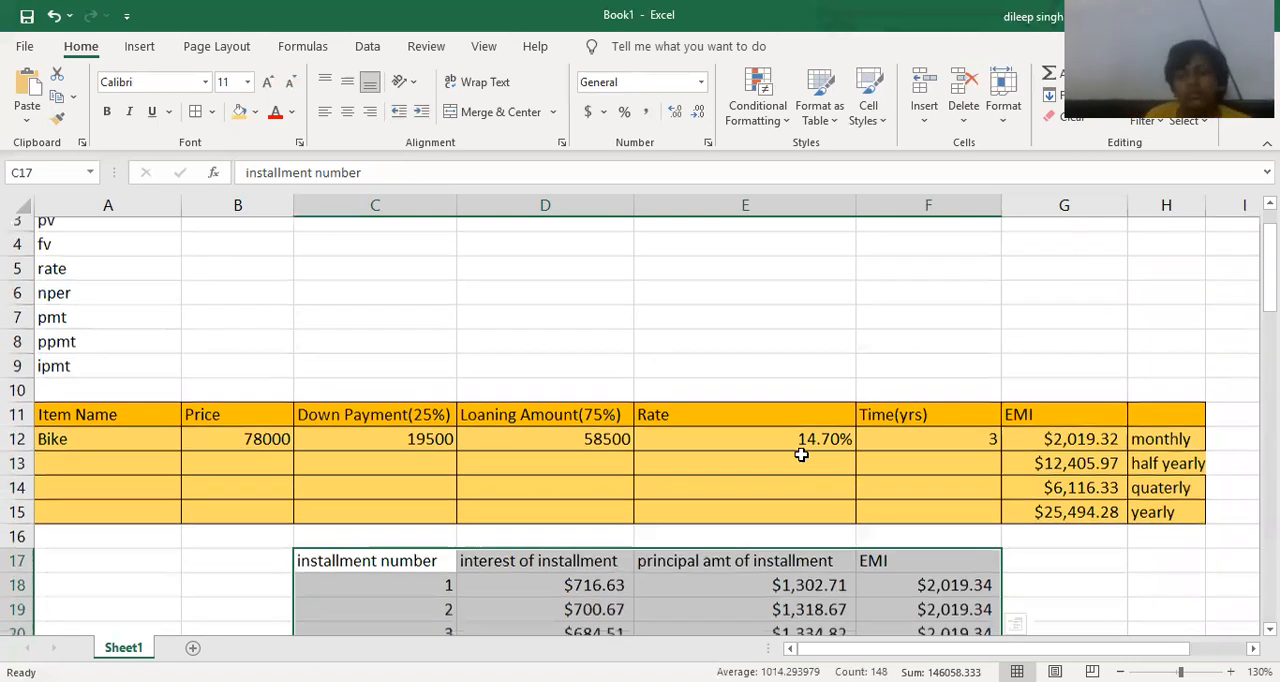
# Clear installments 37 to 60 and the totals row, cells C54:F78.
pyautogui.scroll(-5, 657, 483)
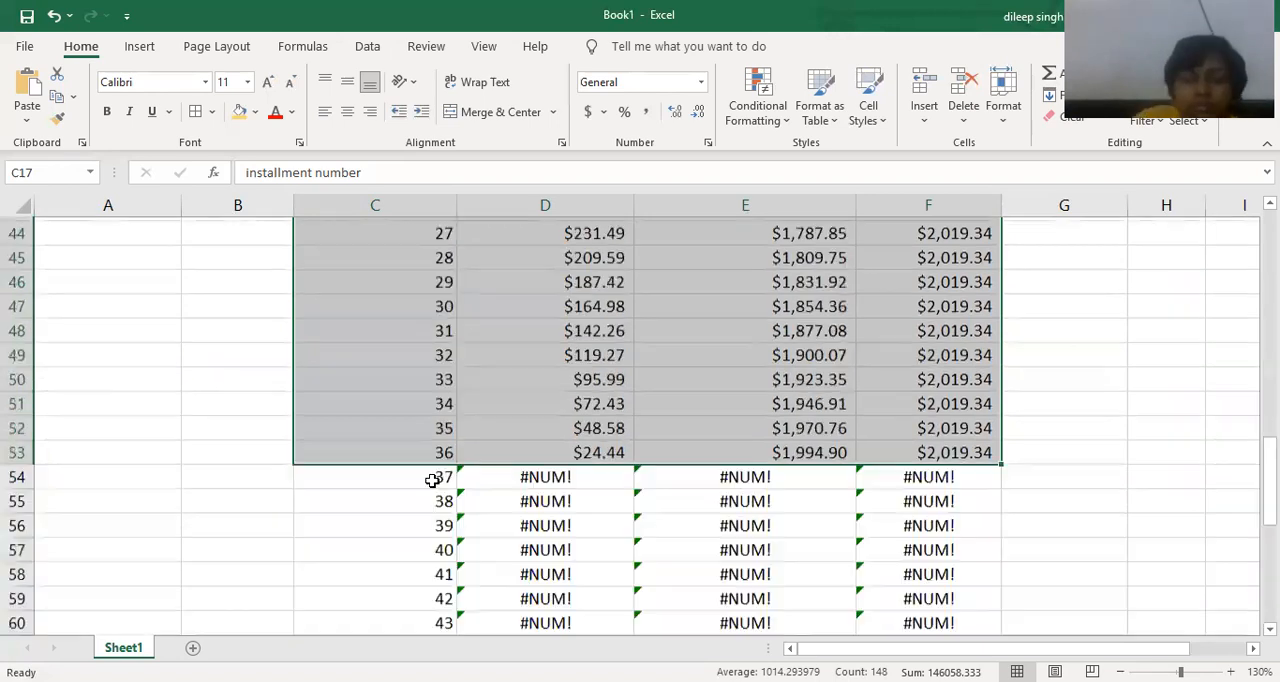
pyautogui.moveTo(423, 477); pyautogui.dragTo(903, 615)
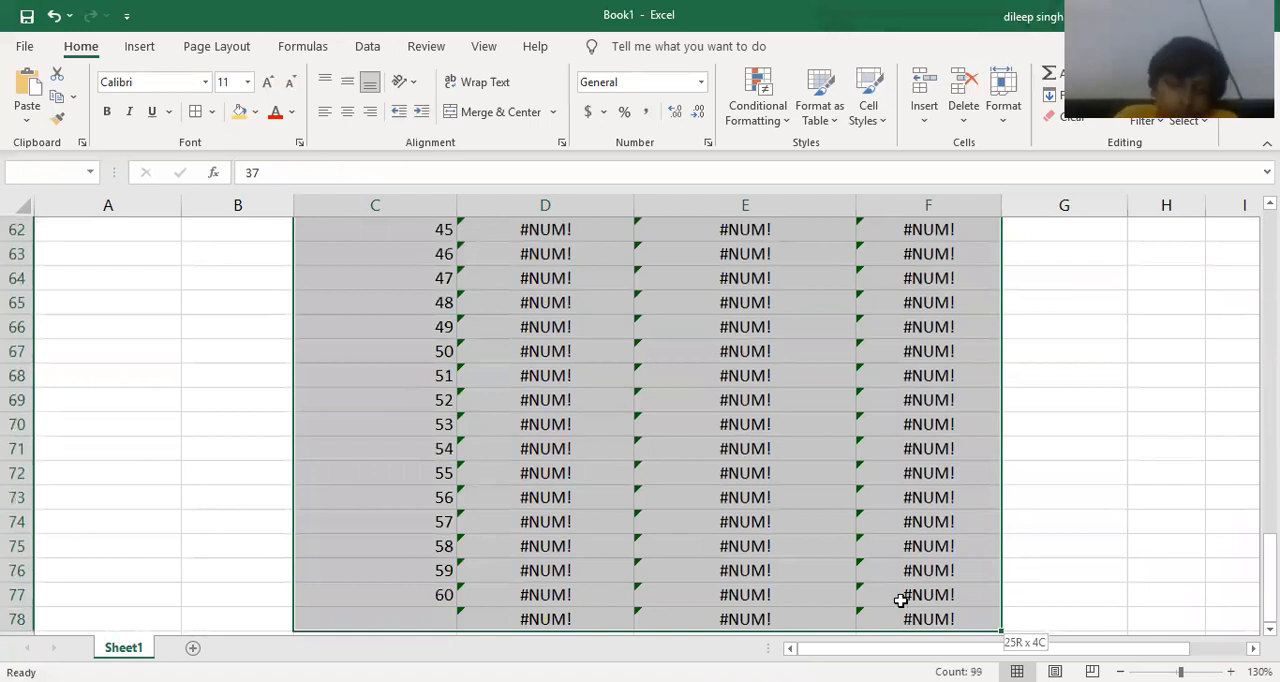
pyautogui.press('Delete')
pyautogui.scroll(1, 1024, 503)
pyautogui.click(1024, 503)
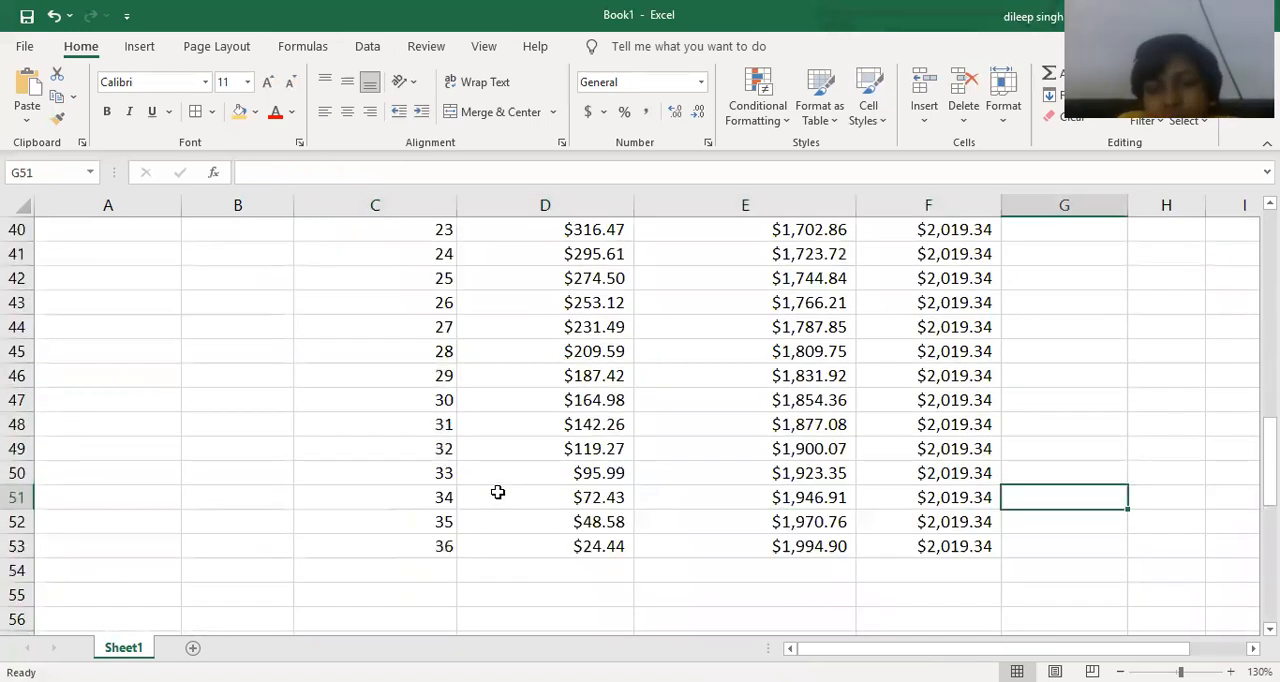
# Check the bike's price, down payment and loan amount in row 12, and set the rate in E12 to 12.5%.
pyautogui.scroll(2, 498, 492)
pyautogui.scroll(9, 544, 470)
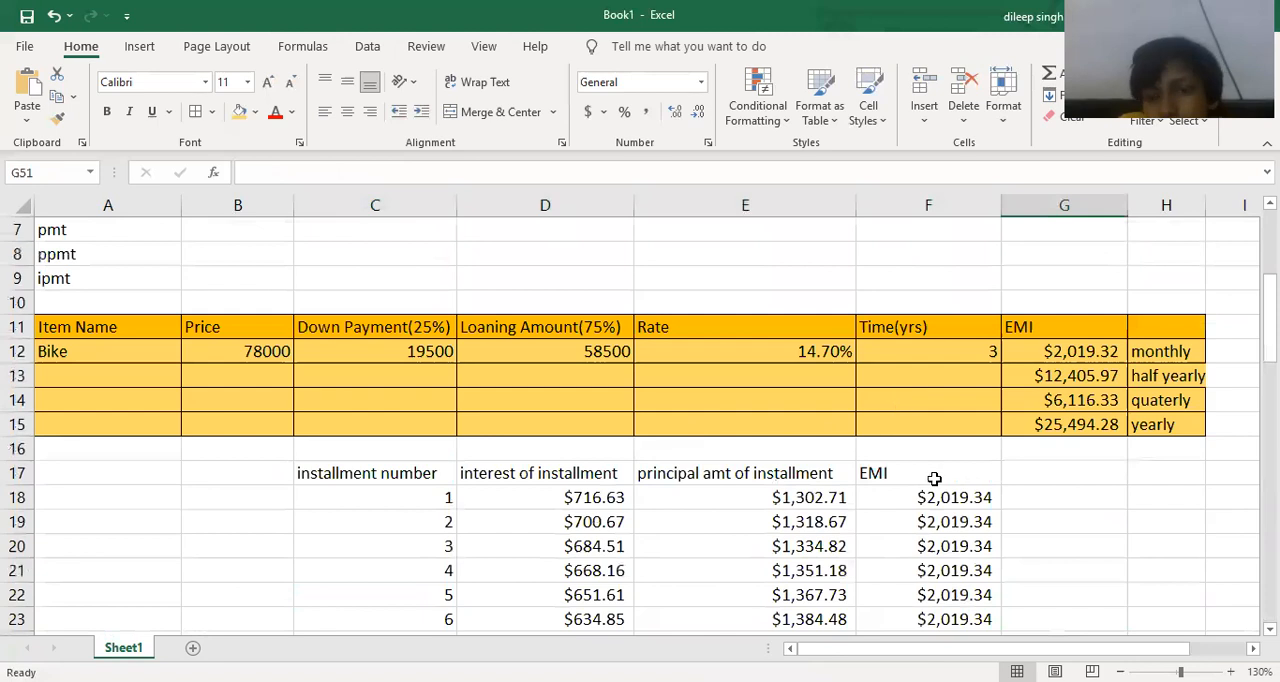
pyautogui.scroll(1, 934, 480)
pyautogui.scroll(-1, 923, 351)
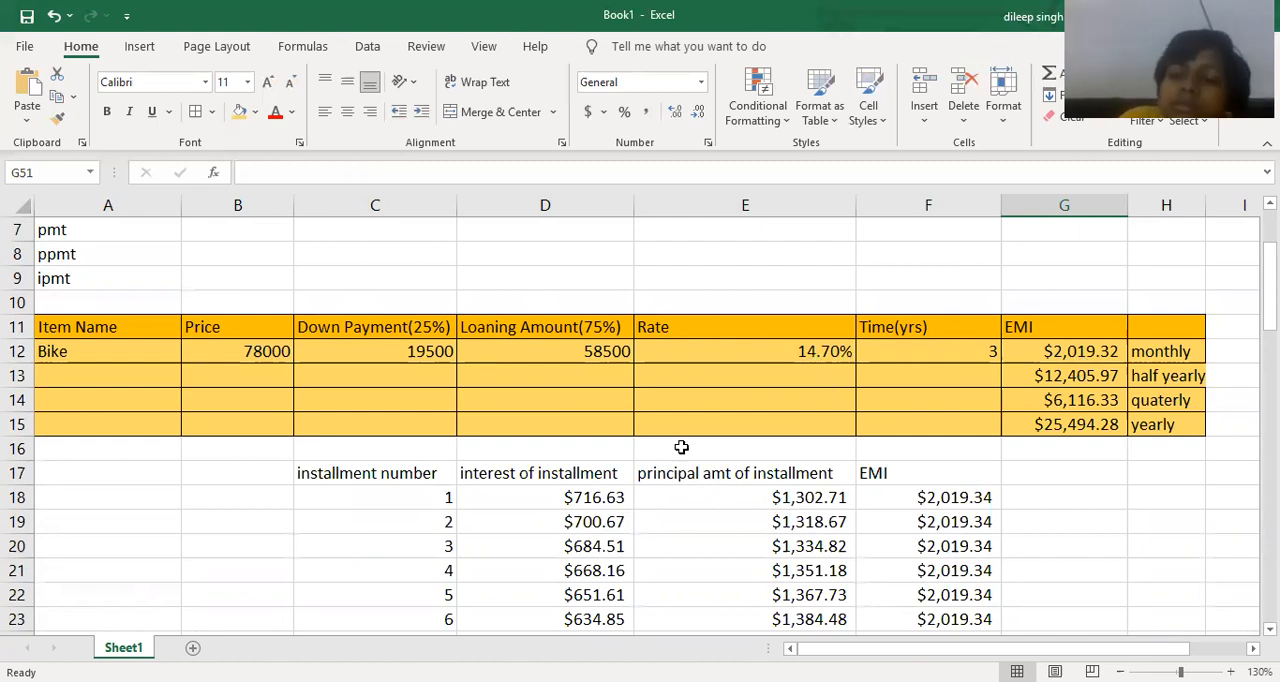
pyautogui.click(257, 351)
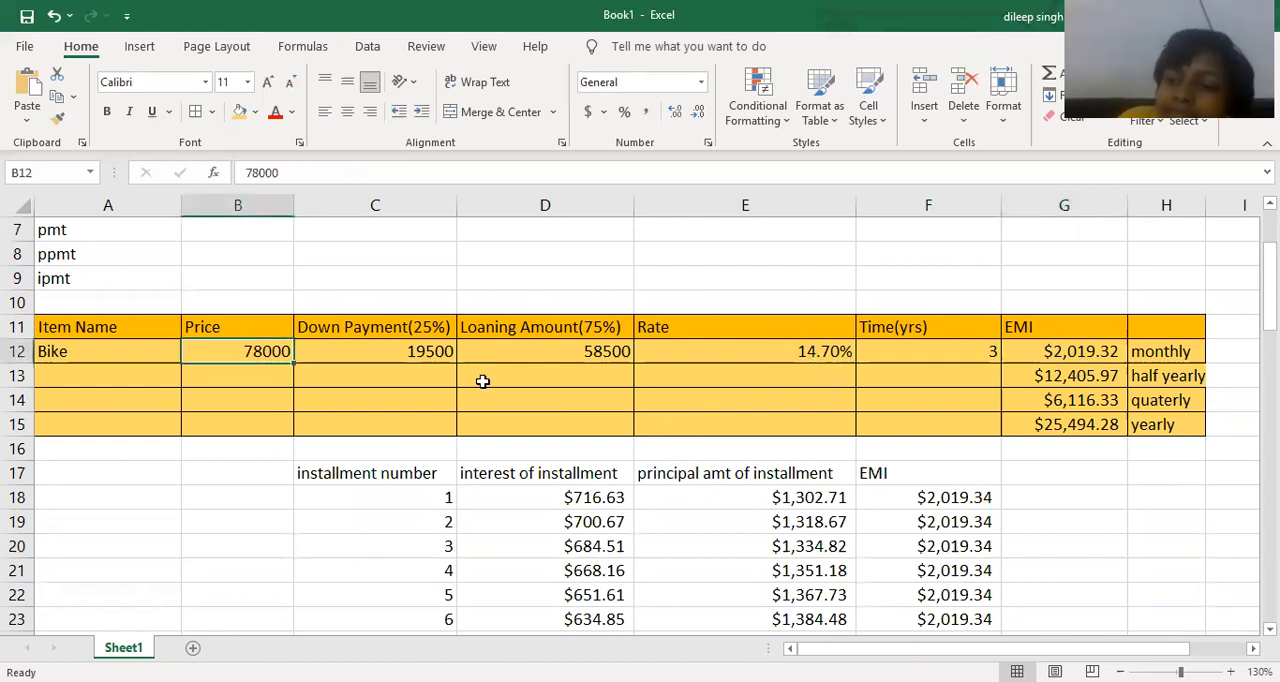
pyautogui.click(410, 350)
pyautogui.click(546, 355)
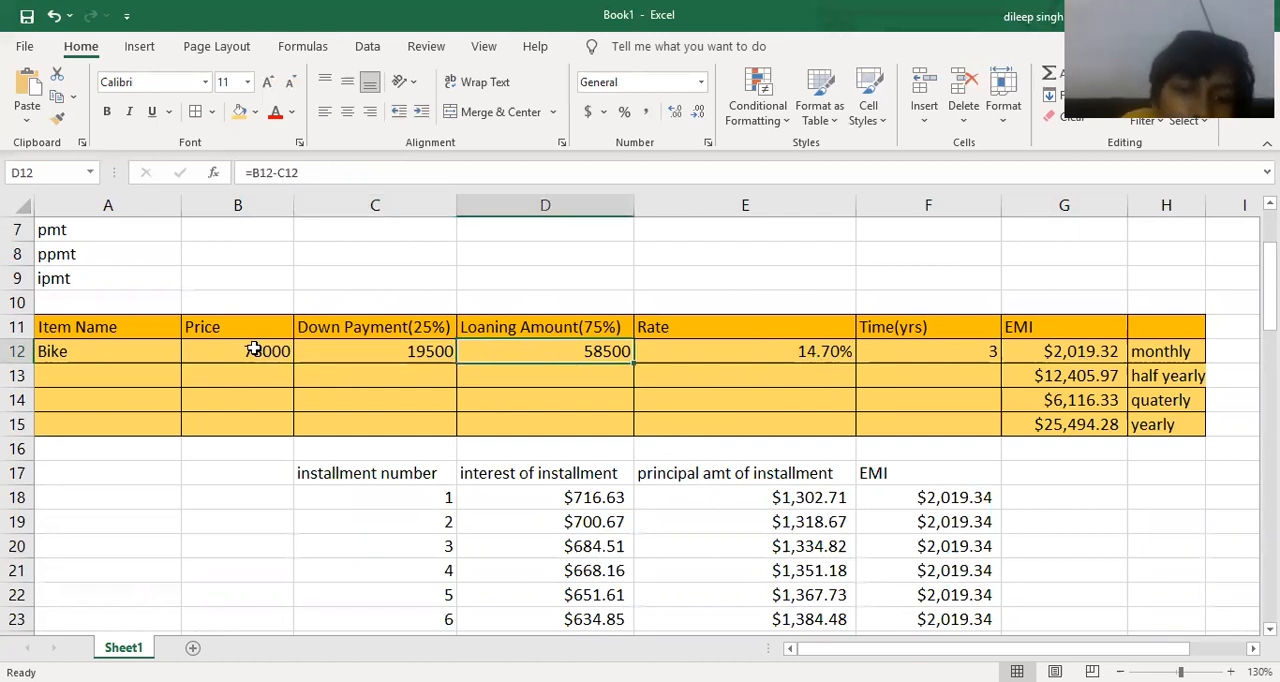
pyautogui.click(744, 354)
pyautogui.press('BackSpace')
pyautogui.write('12.5')
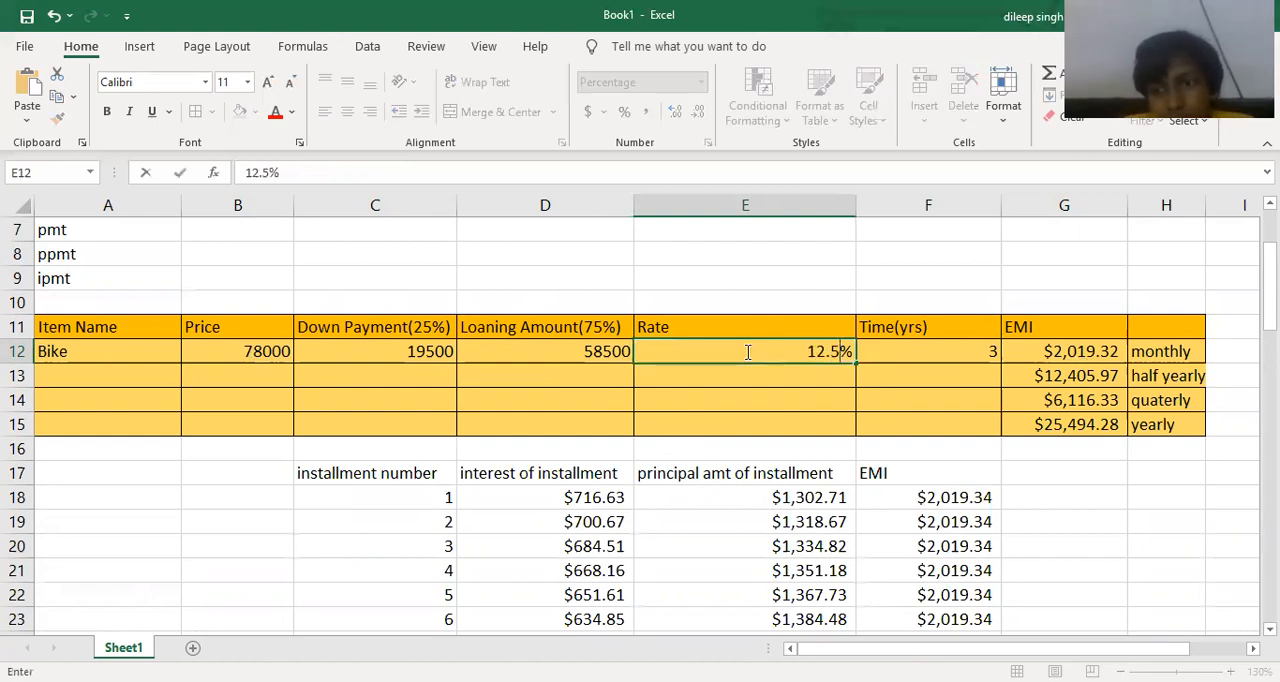
pyautogui.press('Return')
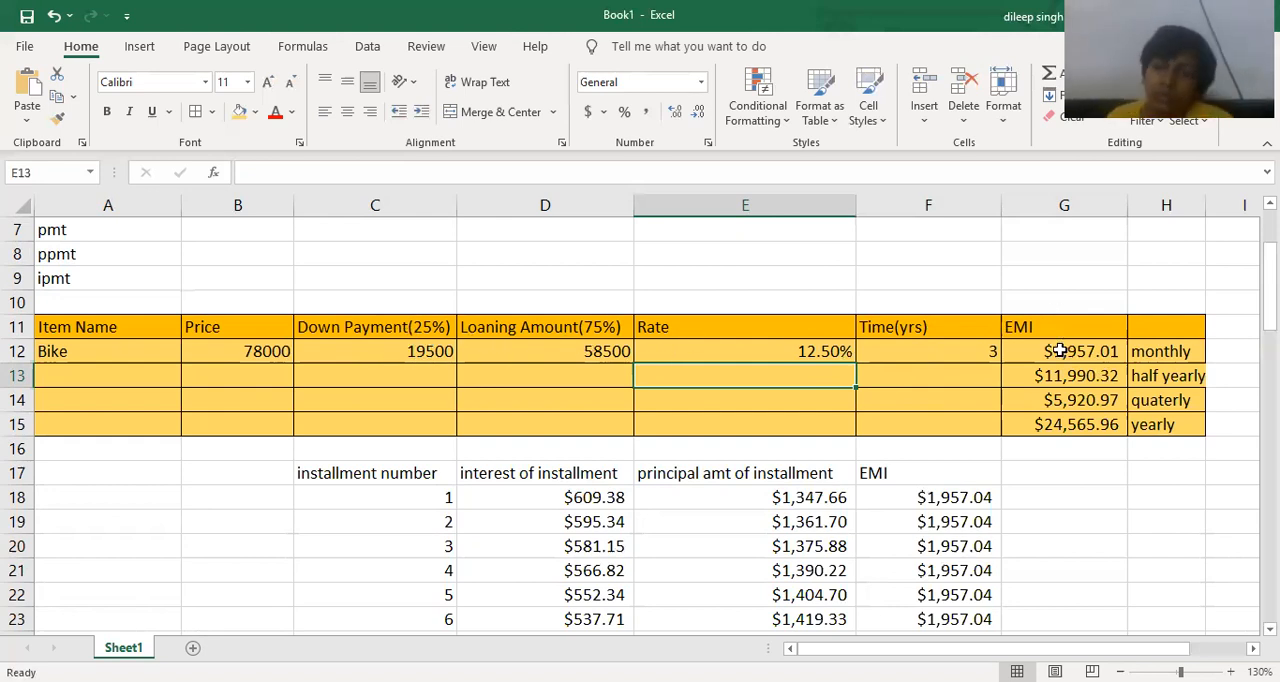
# Total the interest, principal and EMI columns of the 36 installments in D54:F54 with SUM.
pyautogui.scroll(-4, 757, 485)
pyautogui.scroll(-9, 672, 518)
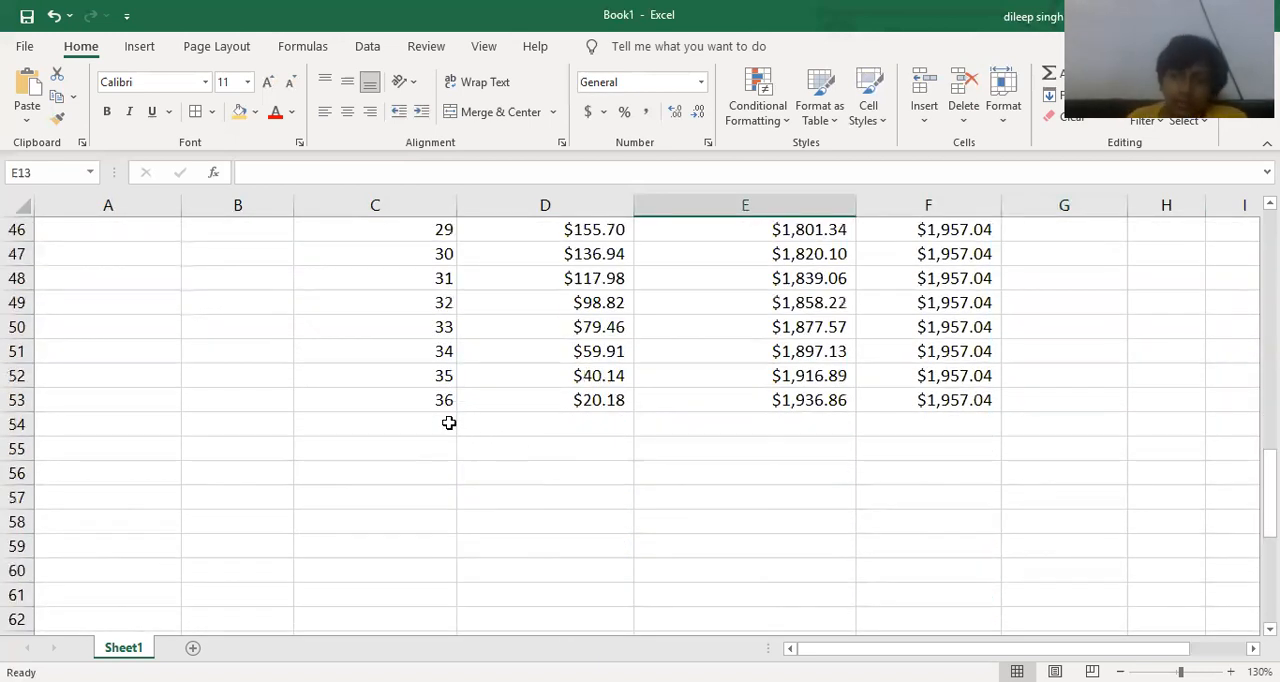
pyautogui.moveTo(492, 417); pyautogui.dragTo(926, 418)
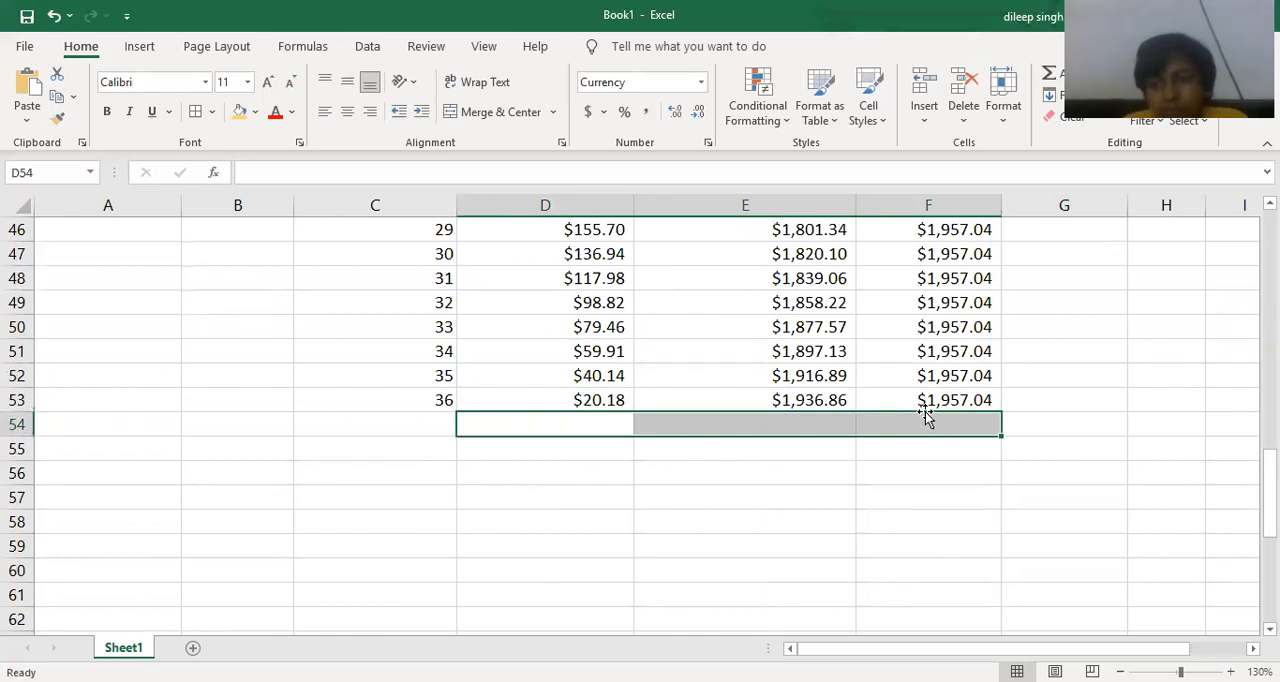
pyautogui.keyDown('ctrl'); pyautogui.scroll(1, 926, 418); pyautogui.keyUp('ctrl')
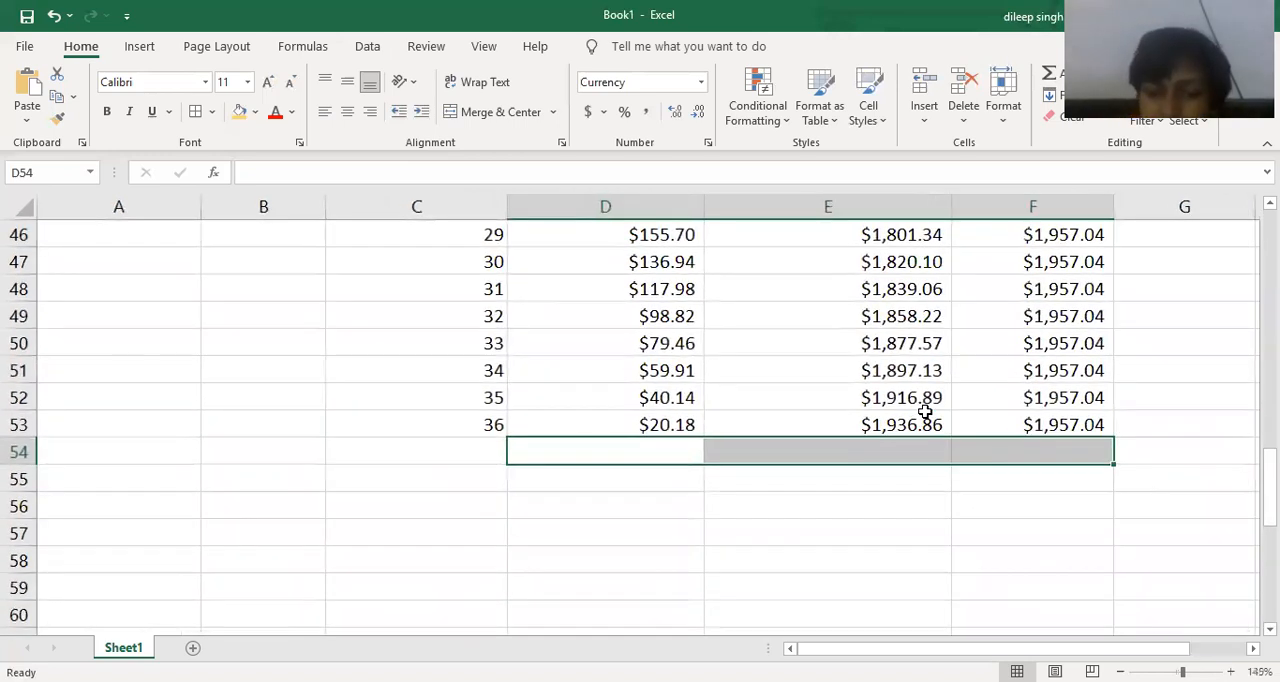
pyautogui.hotkey('alt', '=')
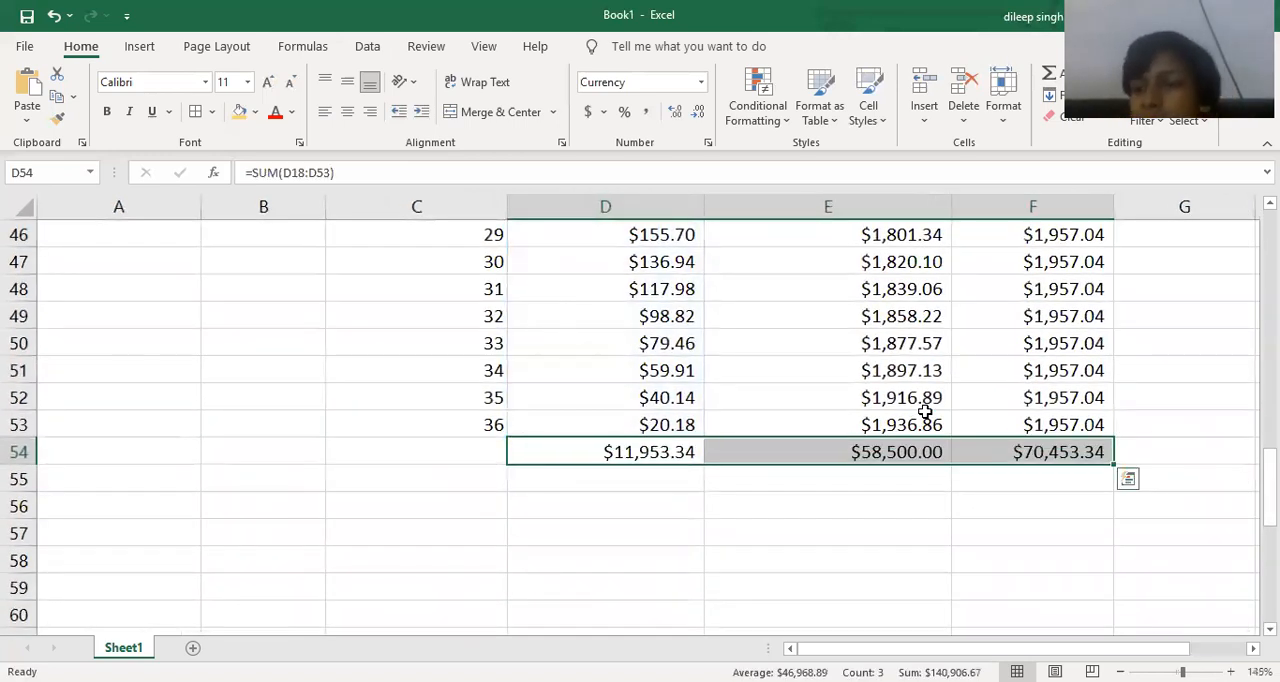
pyautogui.press('Tab')
# Convert the installment range C17:F54, including its header and totals rows, into an Excel table with headers.
pyautogui.keyDown('ctrl'); pyautogui.scroll(-2, 891, 420); pyautogui.keyUp('ctrl')
pyautogui.scroll(4, 891, 420)
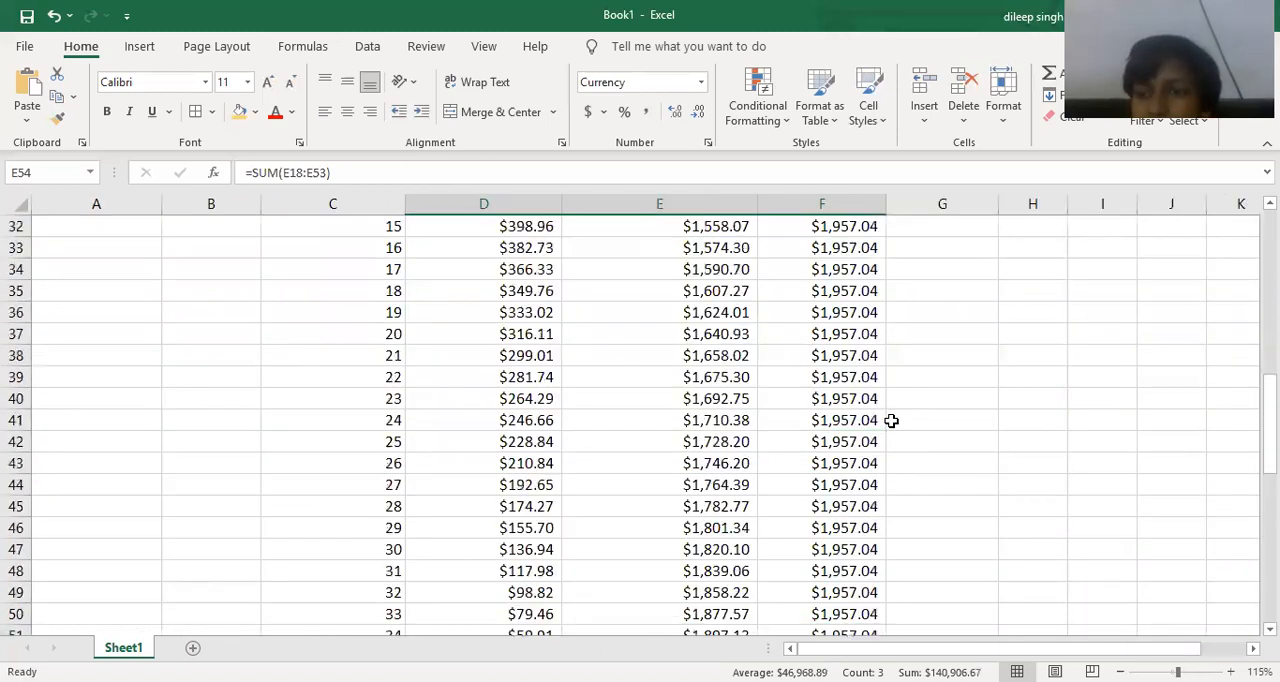
pyautogui.keyDown('ctrl'); pyautogui.scroll(-1, 891, 420); pyautogui.keyUp('ctrl')
pyautogui.keyDown('ctrl'); pyautogui.scroll(-2, 891, 420); pyautogui.keyUp('ctrl')
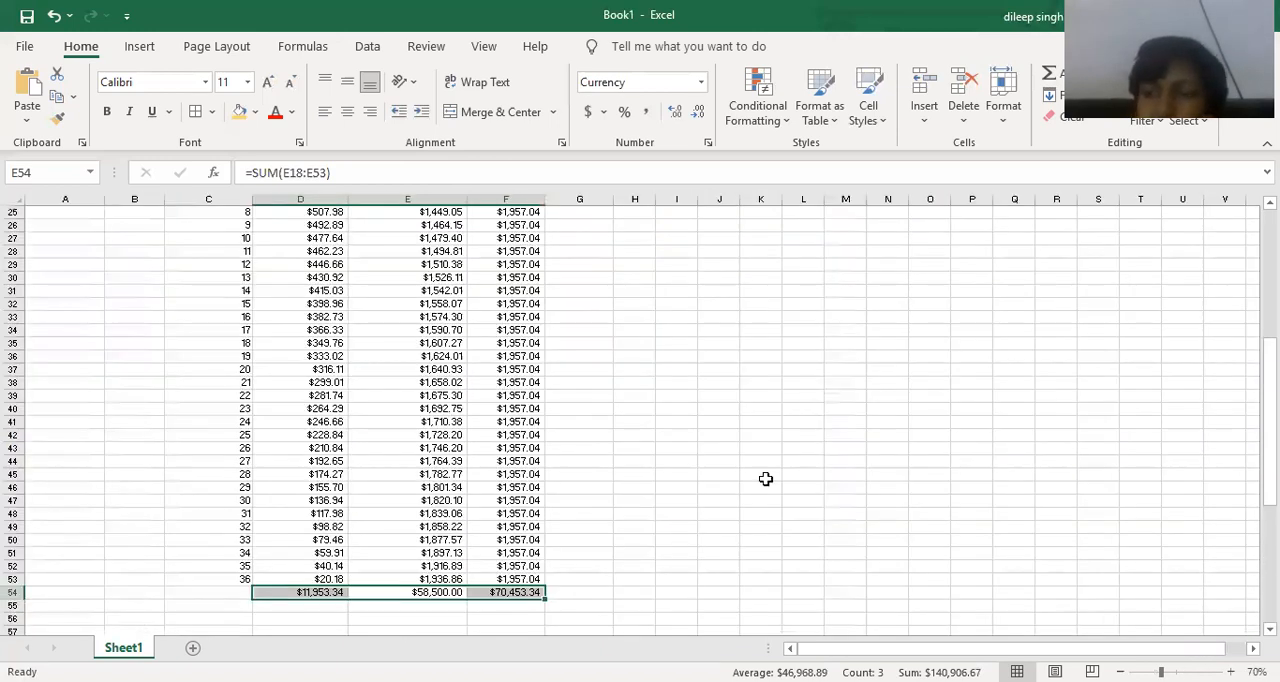
pyautogui.keyDown('ctrl'); pyautogui.scroll(2, 765, 479); pyautogui.keyUp('ctrl')
pyautogui.moveTo(749, 614); pyautogui.dragTo(285, 241)
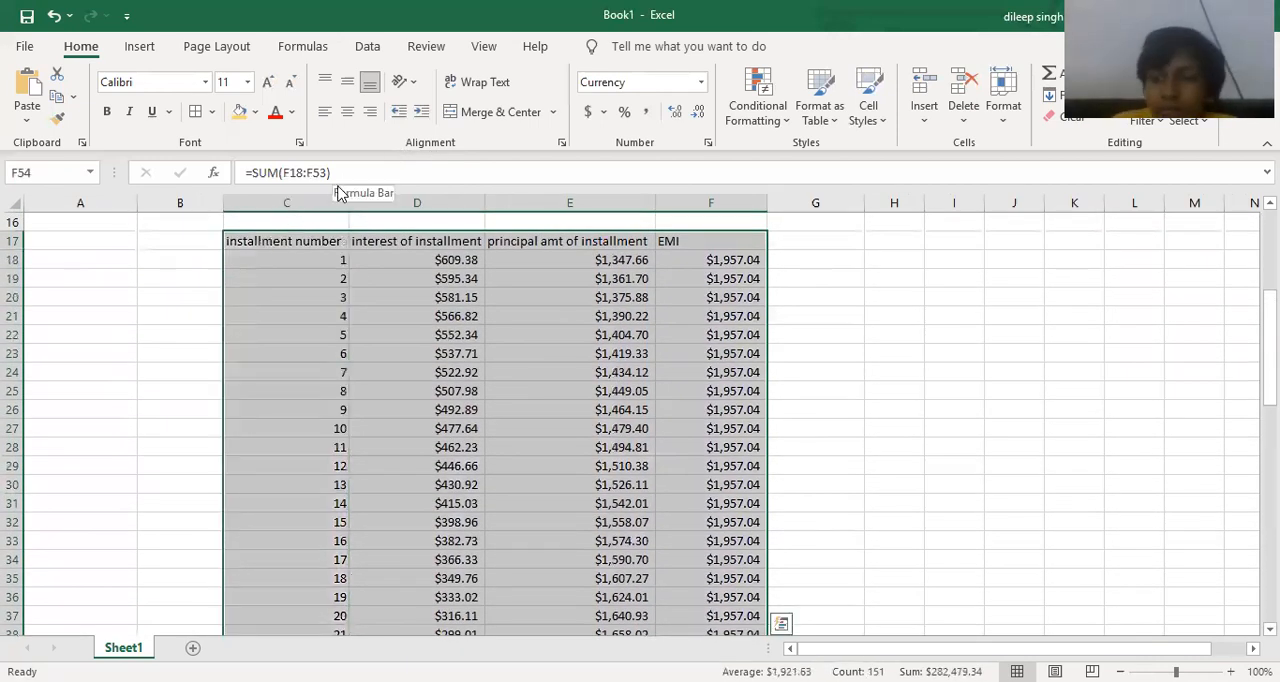
pyautogui.hotkey('ctrl', 't')
pyautogui.press('Return')
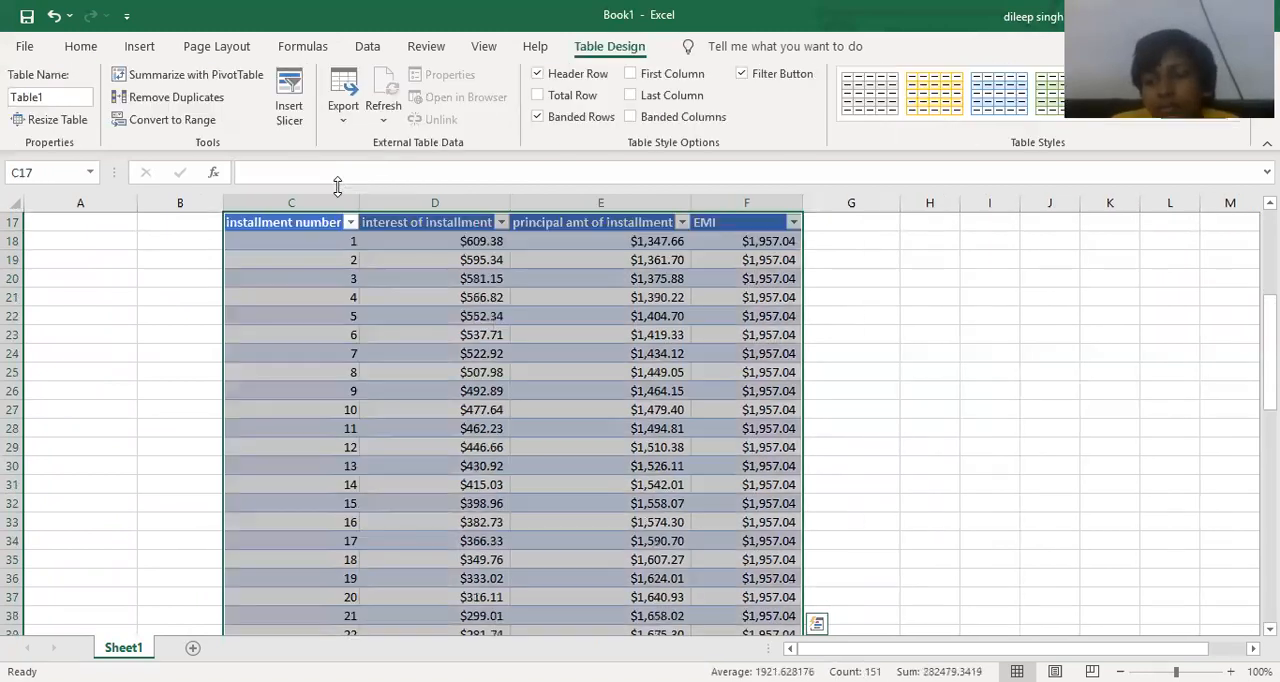
# Apply the light gold banded table style with gridlines to the installment table and deselect it.
pyautogui.click(1013, 87)
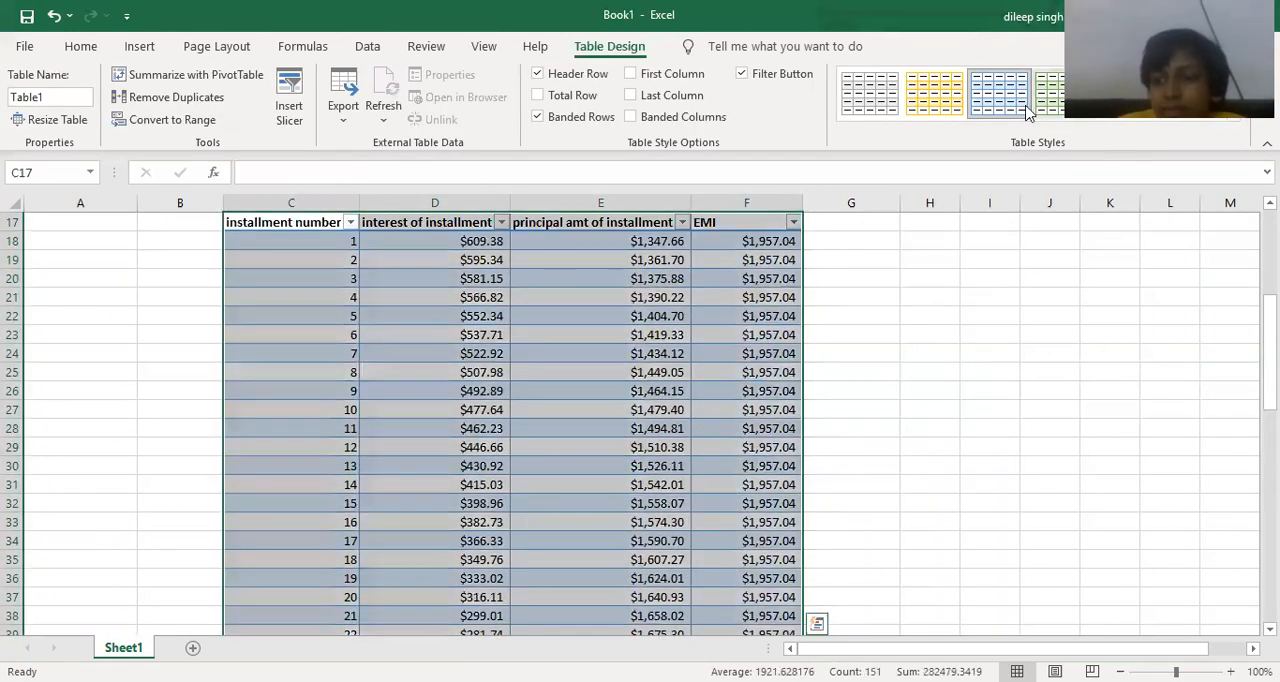
pyautogui.click(935, 93)
pyautogui.click(1134, 317)
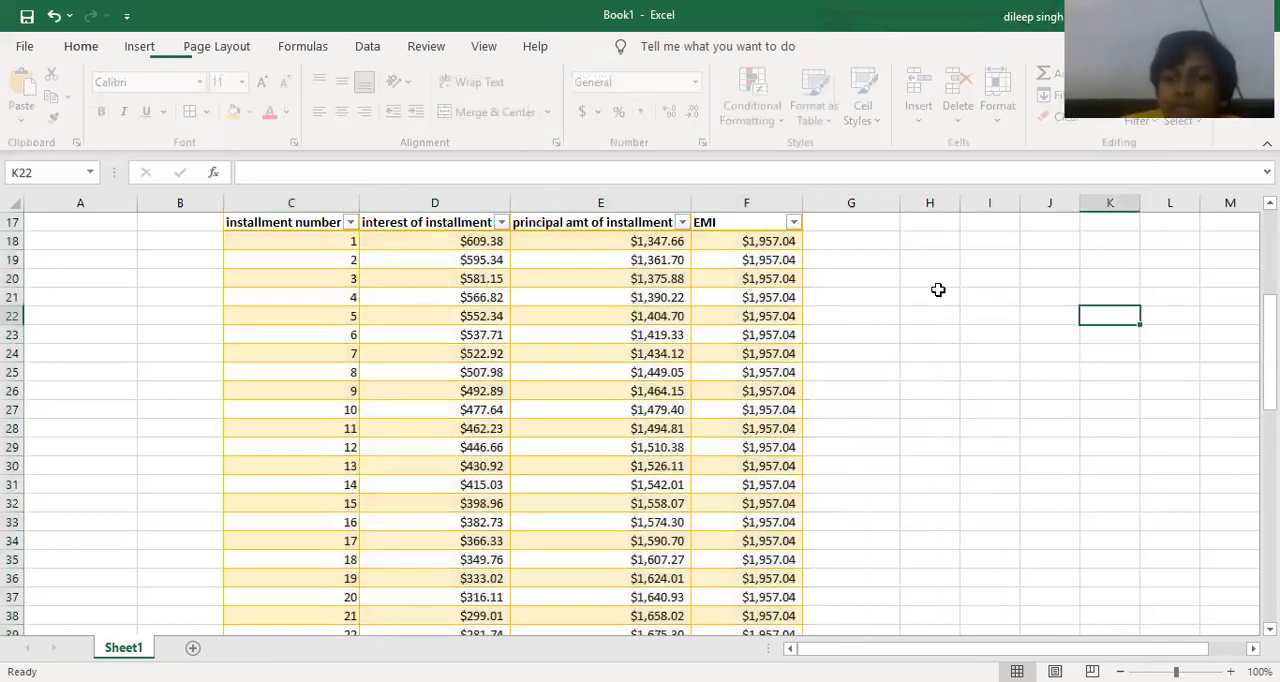
pyautogui.scroll(3, 938, 290)
pyautogui.scroll(1, 938, 290)
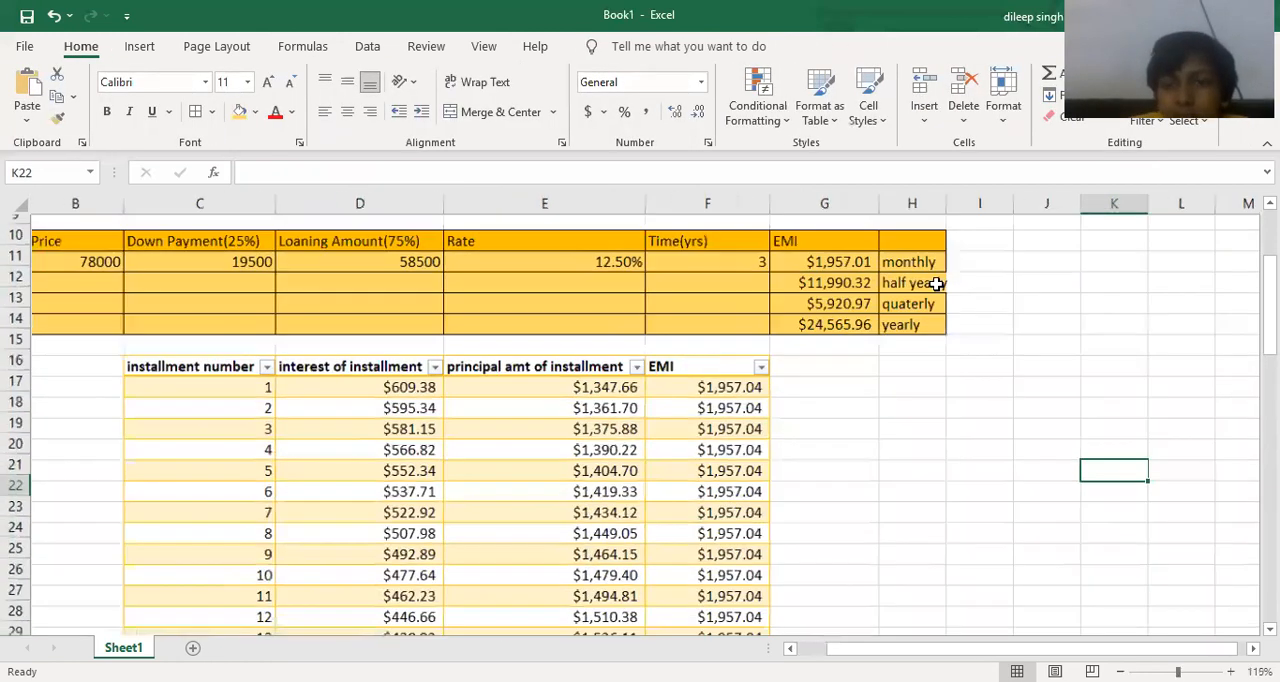
pyautogui.scroll(1, 565, 312)
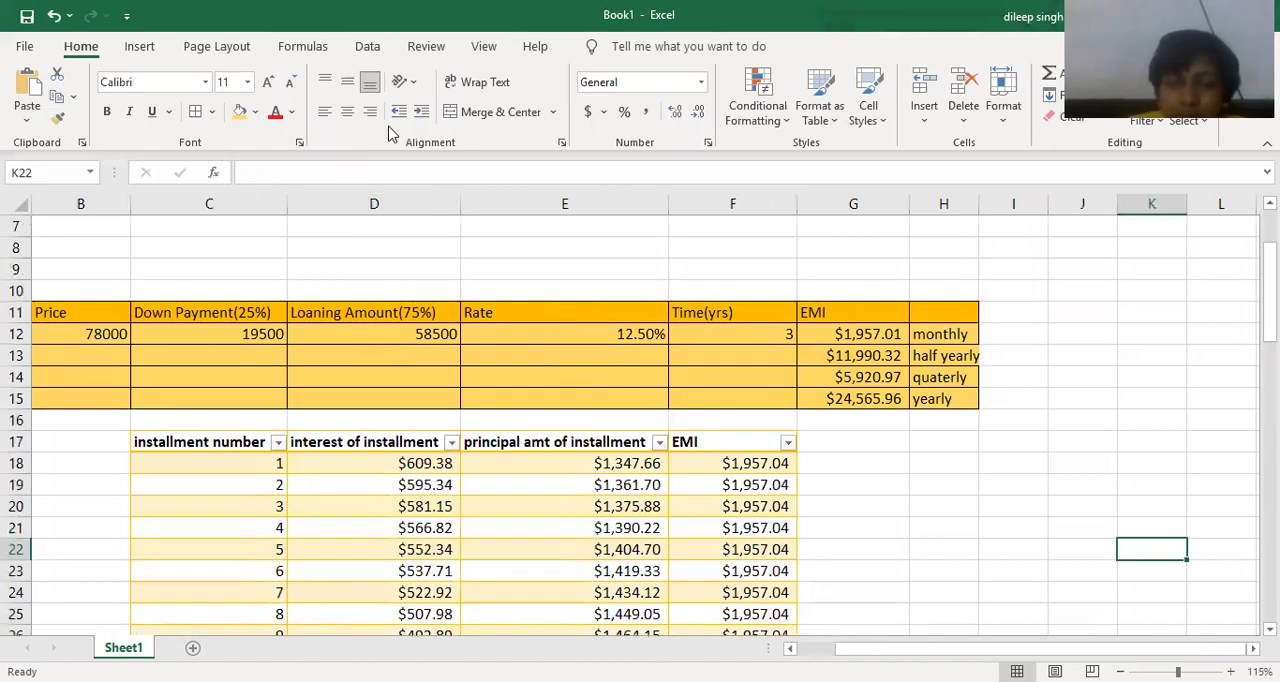